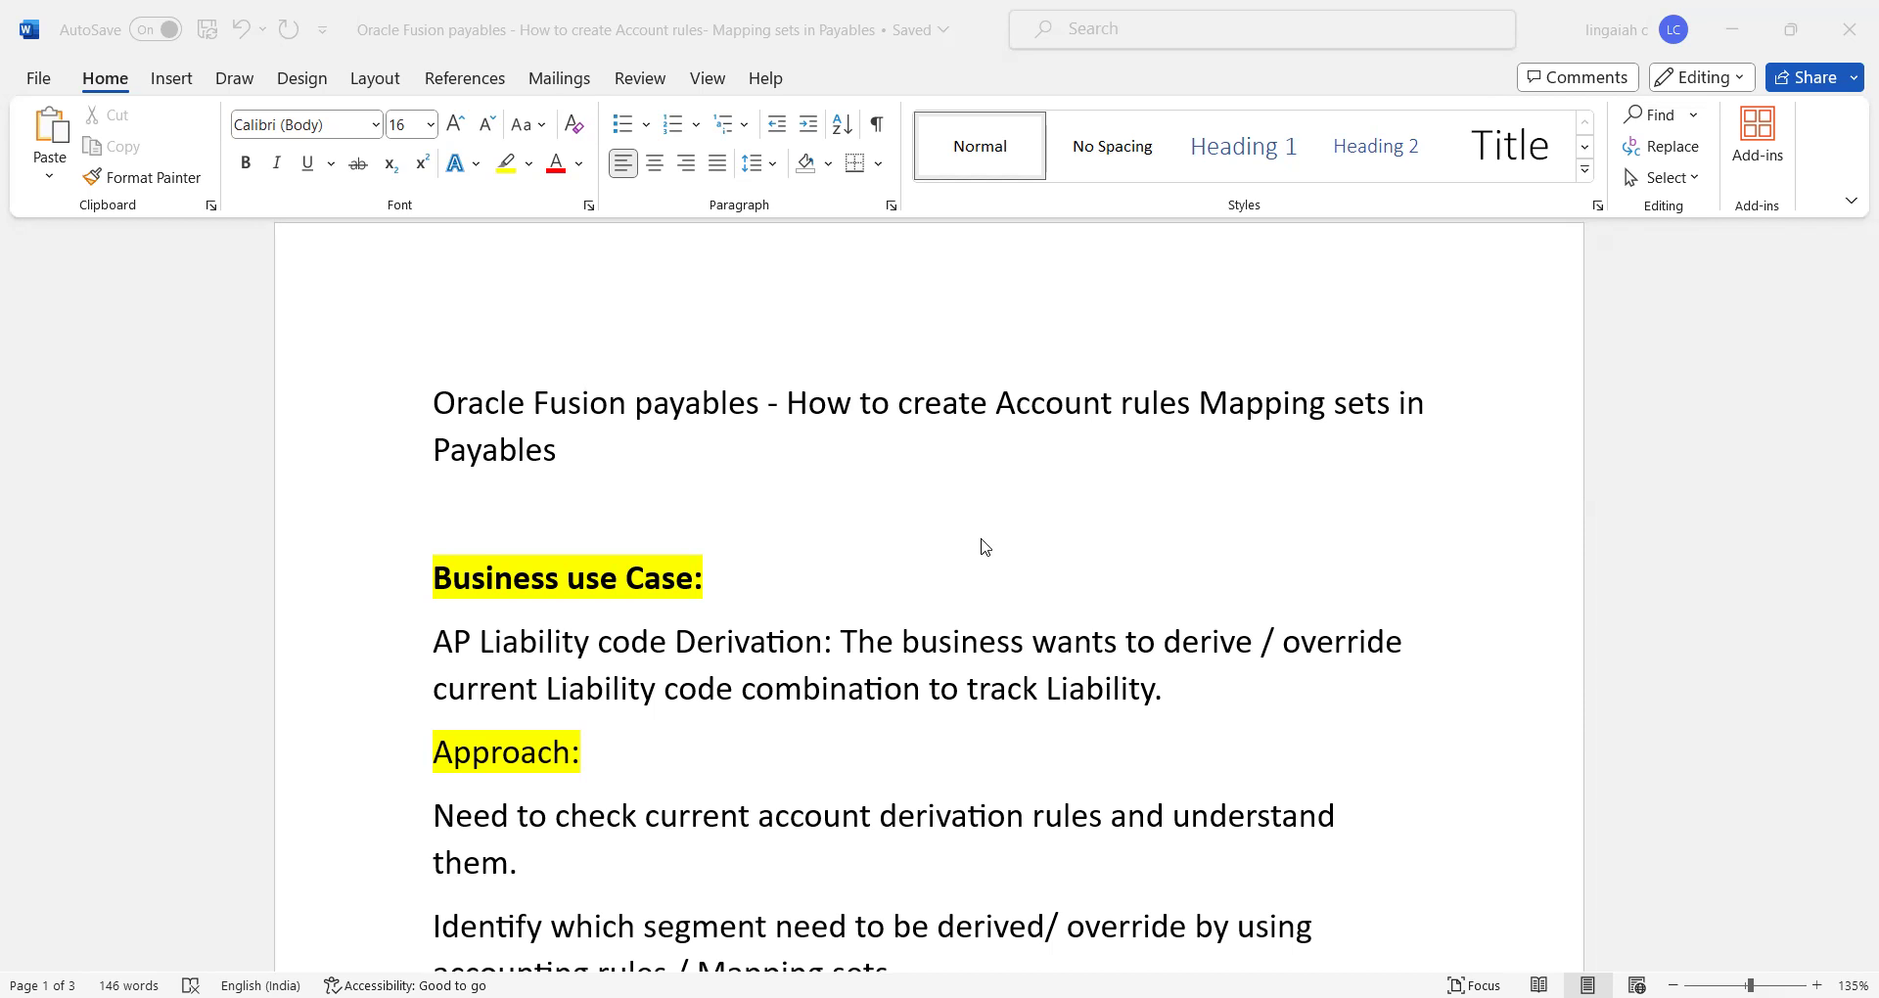
# Step: Read the document's business use case, approach, mapping set task, testing steps, and the current and expected liability accounts
pyautogui.click(1040, 528)
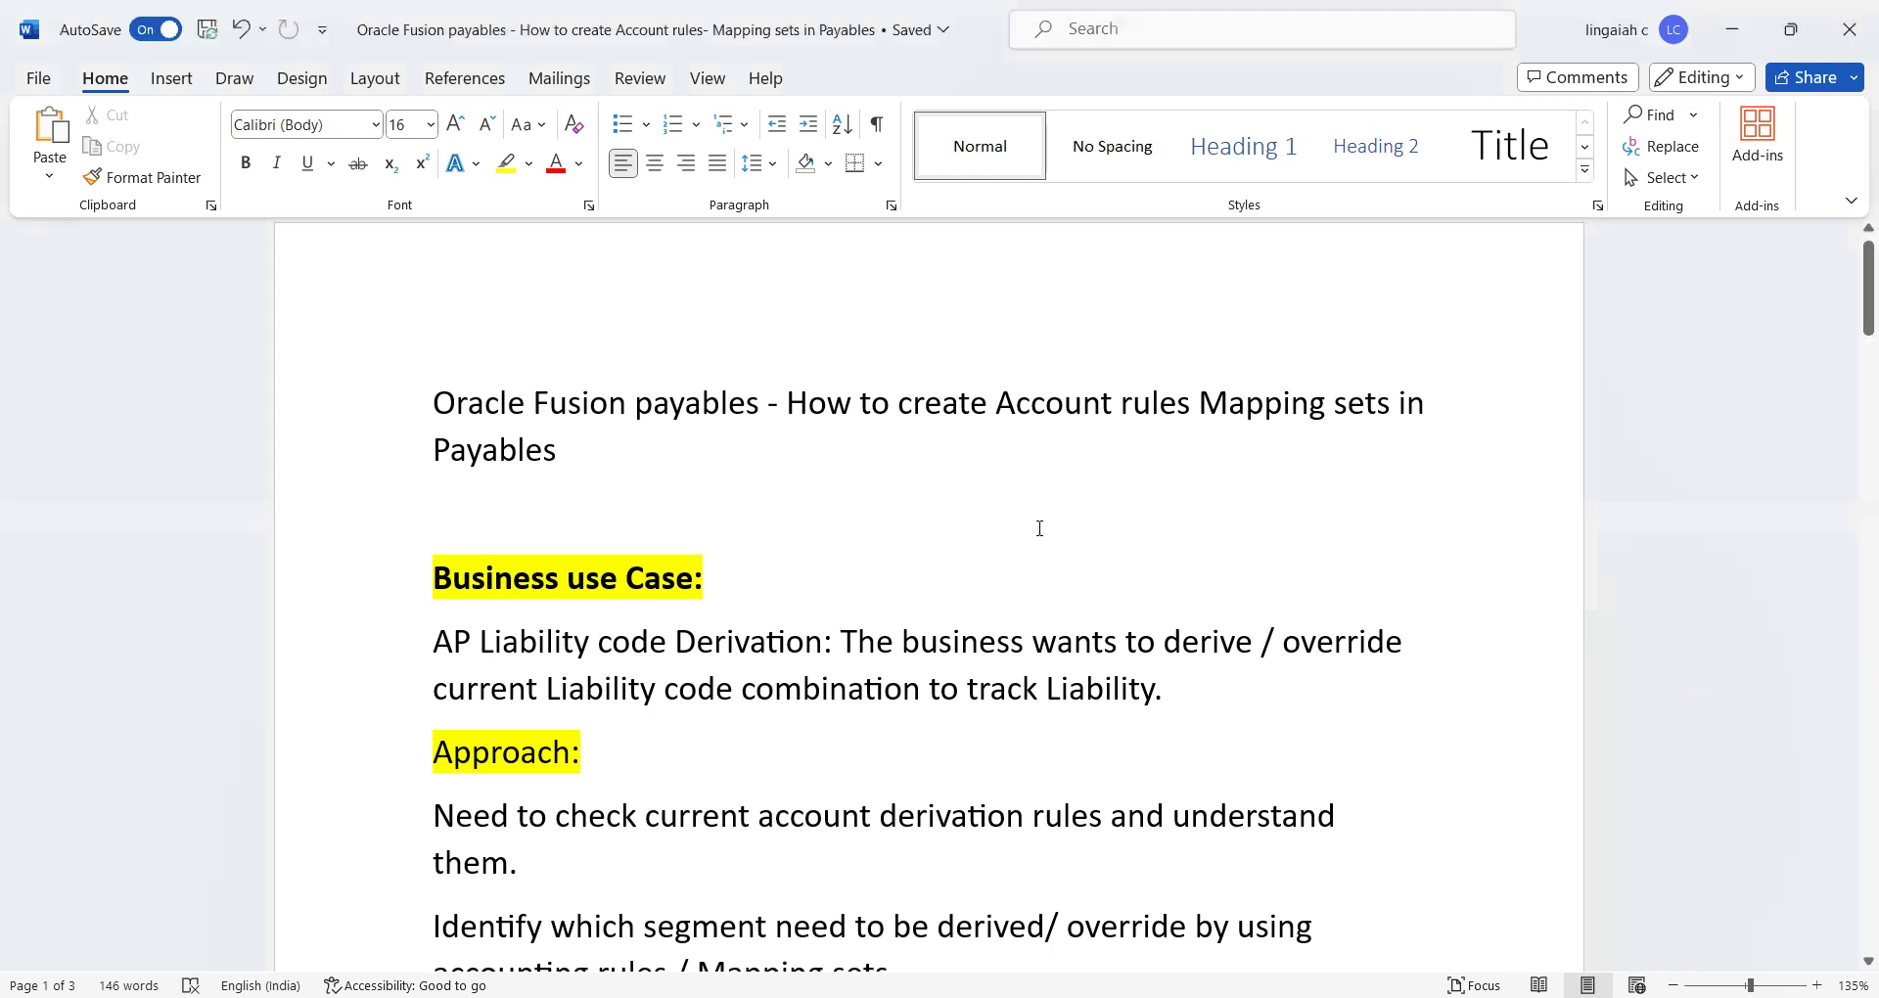
pyautogui.scroll(-10, 1039, 529)
pyautogui.scroll(3, 1040, 529)
pyautogui.scroll(5, 1040, 529)
pyautogui.scroll(3, 1040, 529)
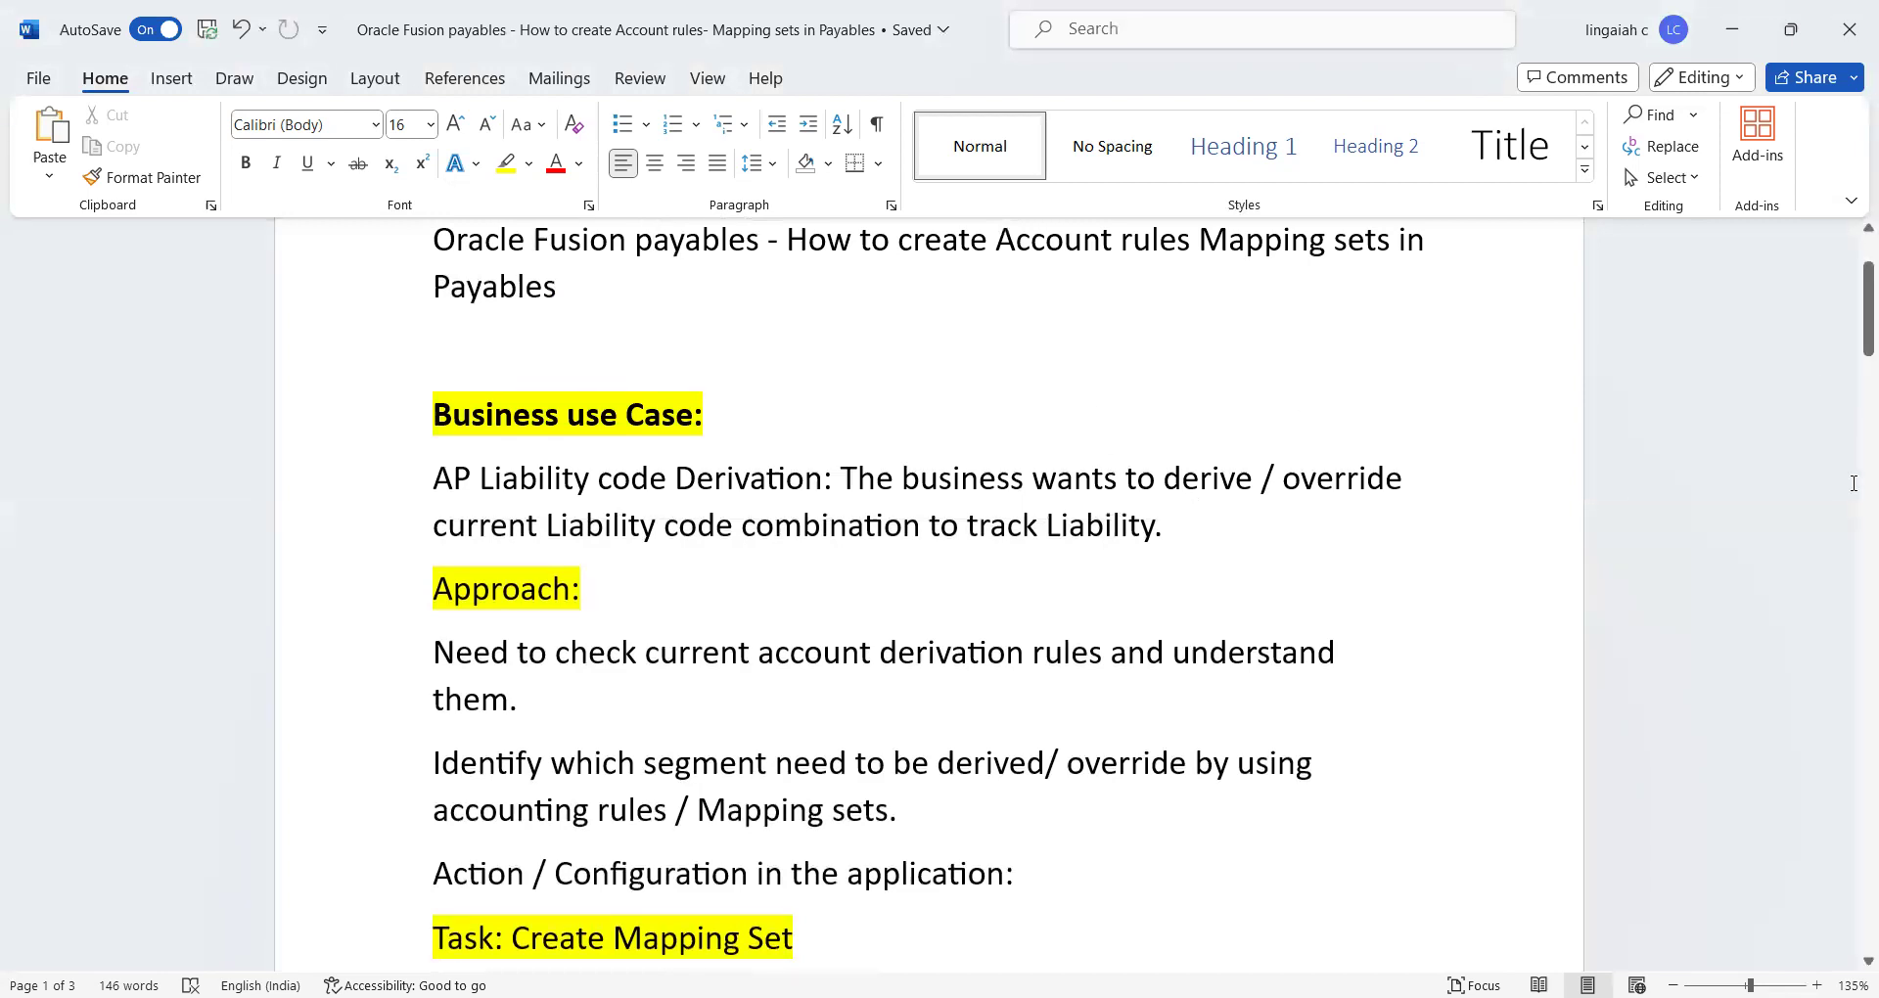
pyautogui.scroll(-4, 1850, 490)
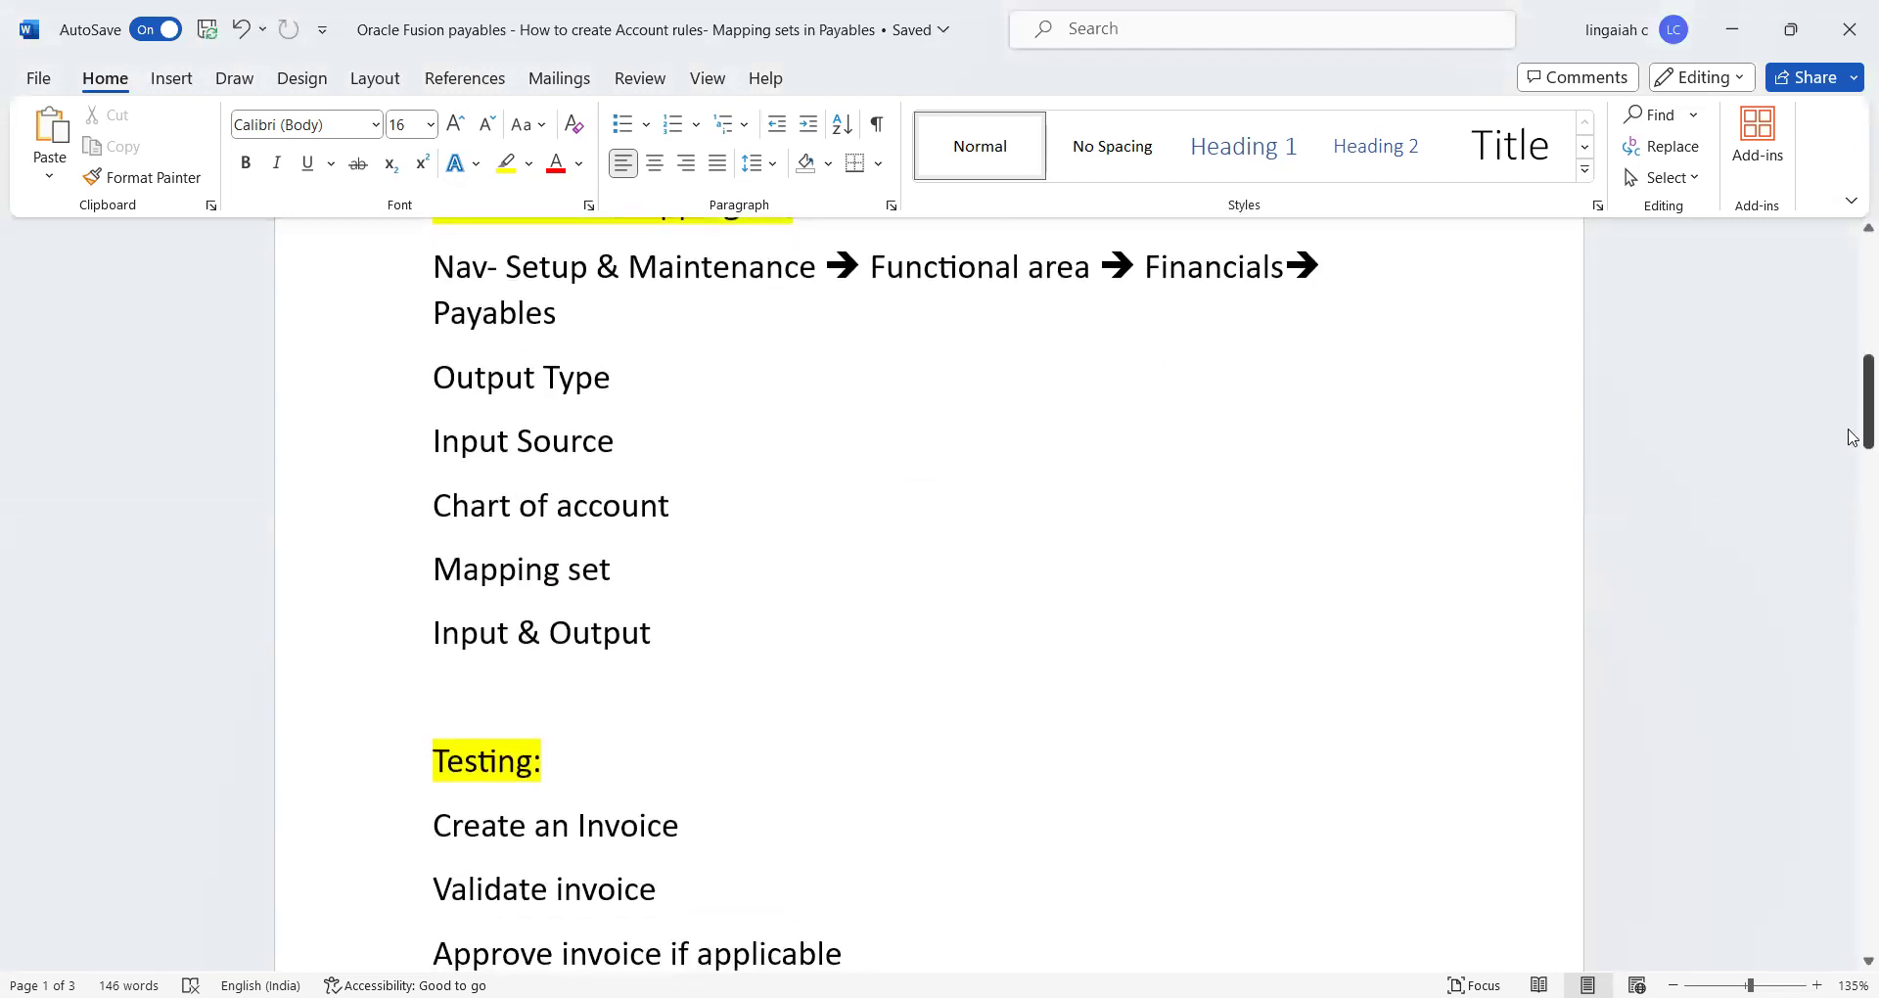
pyautogui.moveTo(1867, 436); pyautogui.dragTo(1852, 783)
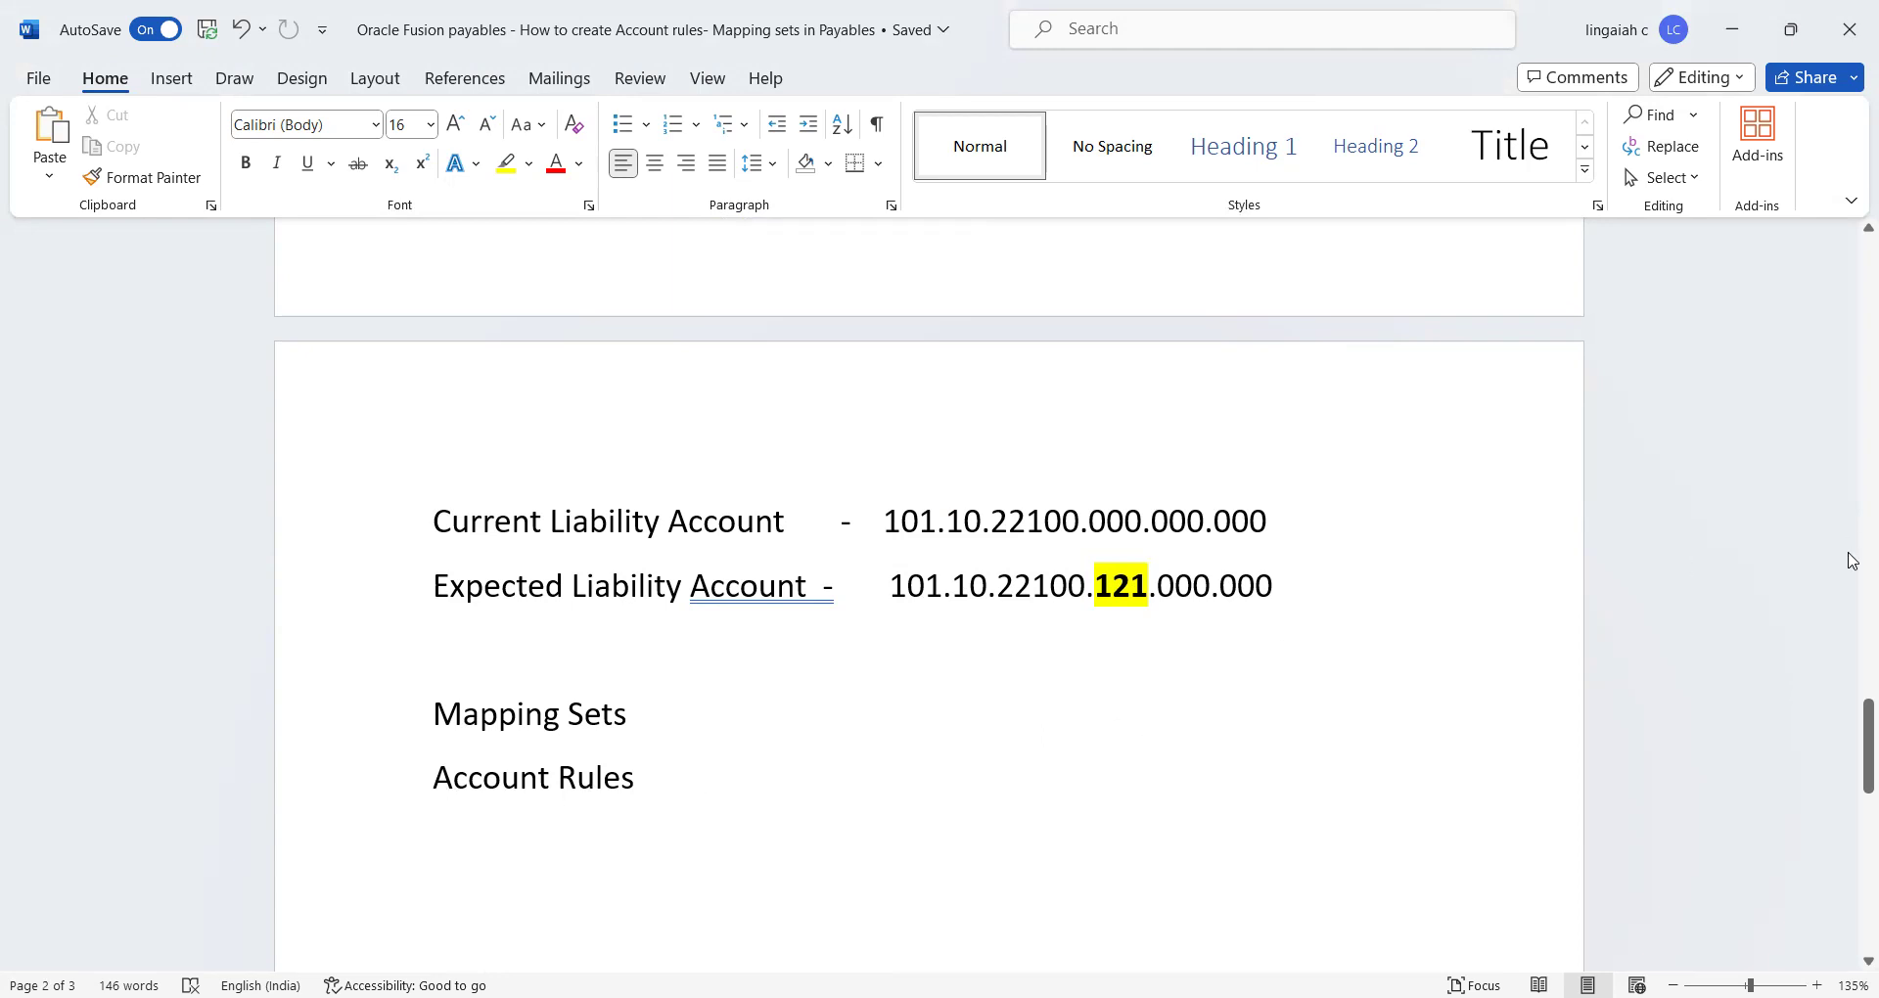
pyautogui.click(1858, 554)
pyautogui.click(1853, 780)
# Step: Switch to Oracle Fusion in the browser and open Setup and Maintenance
pyautogui.hotkey('alt', 'Tab')
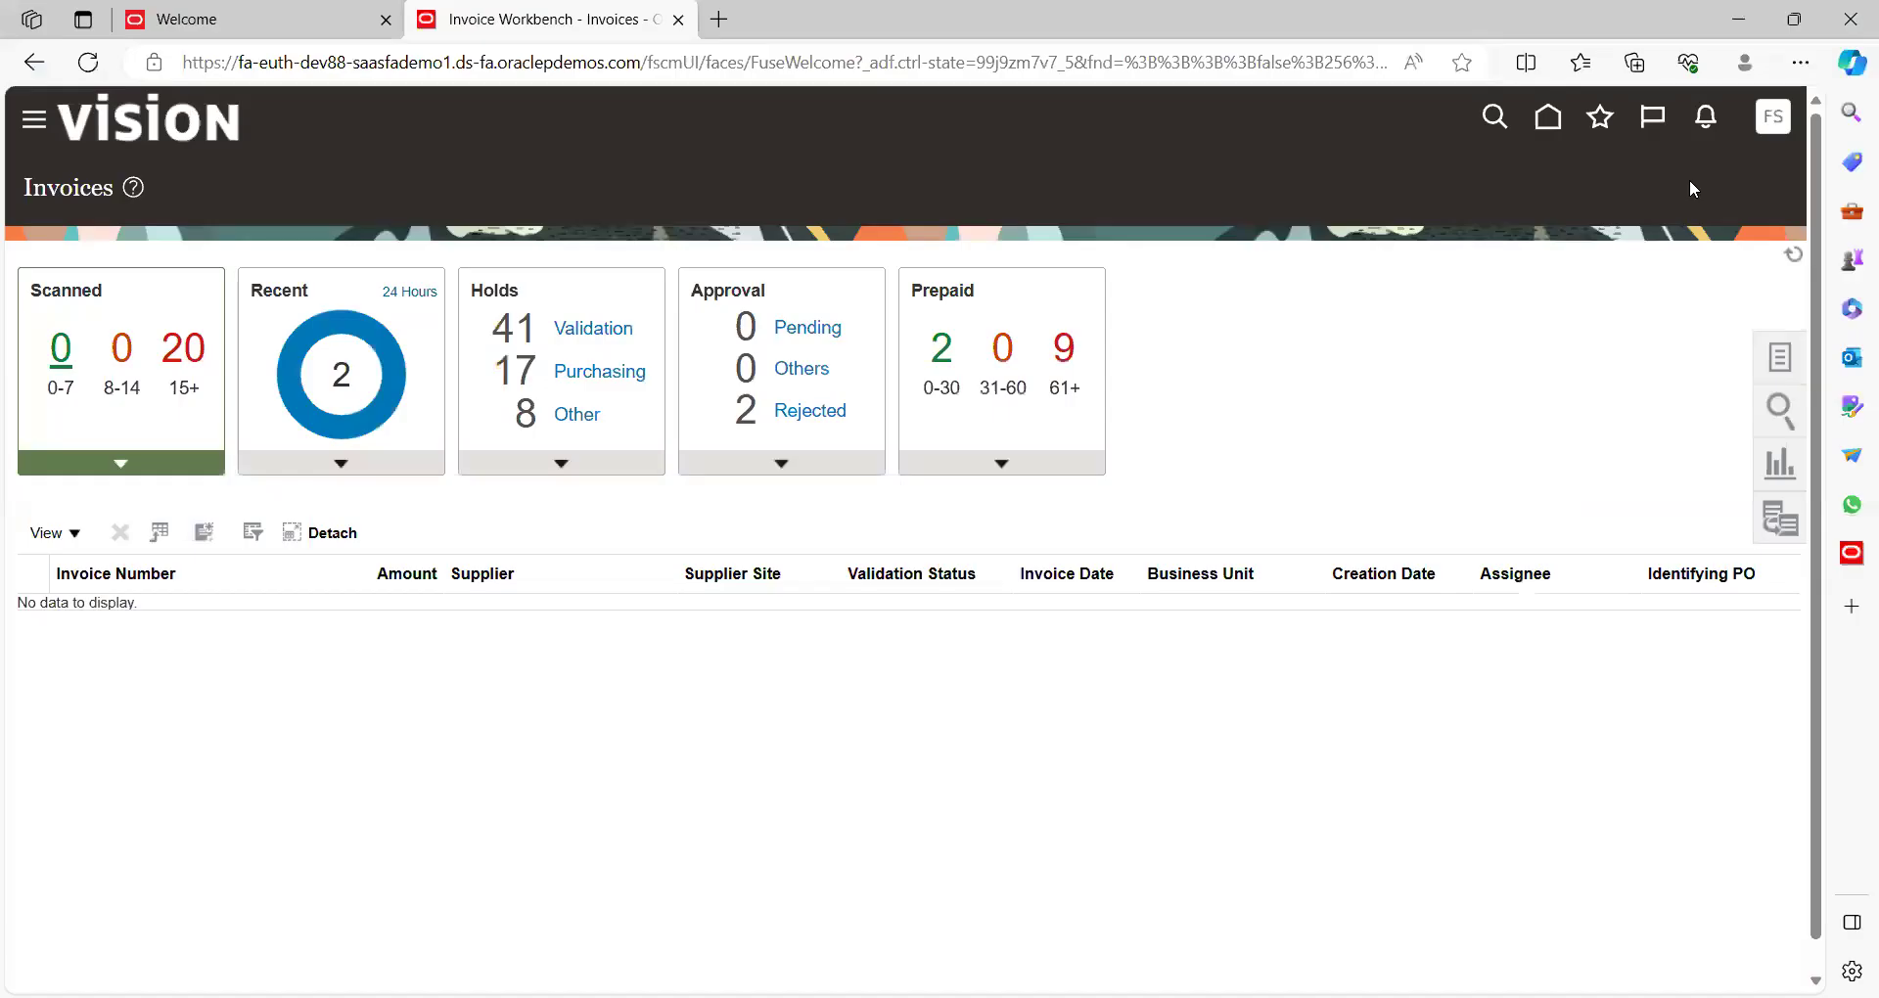
pyautogui.click(1770, 119)
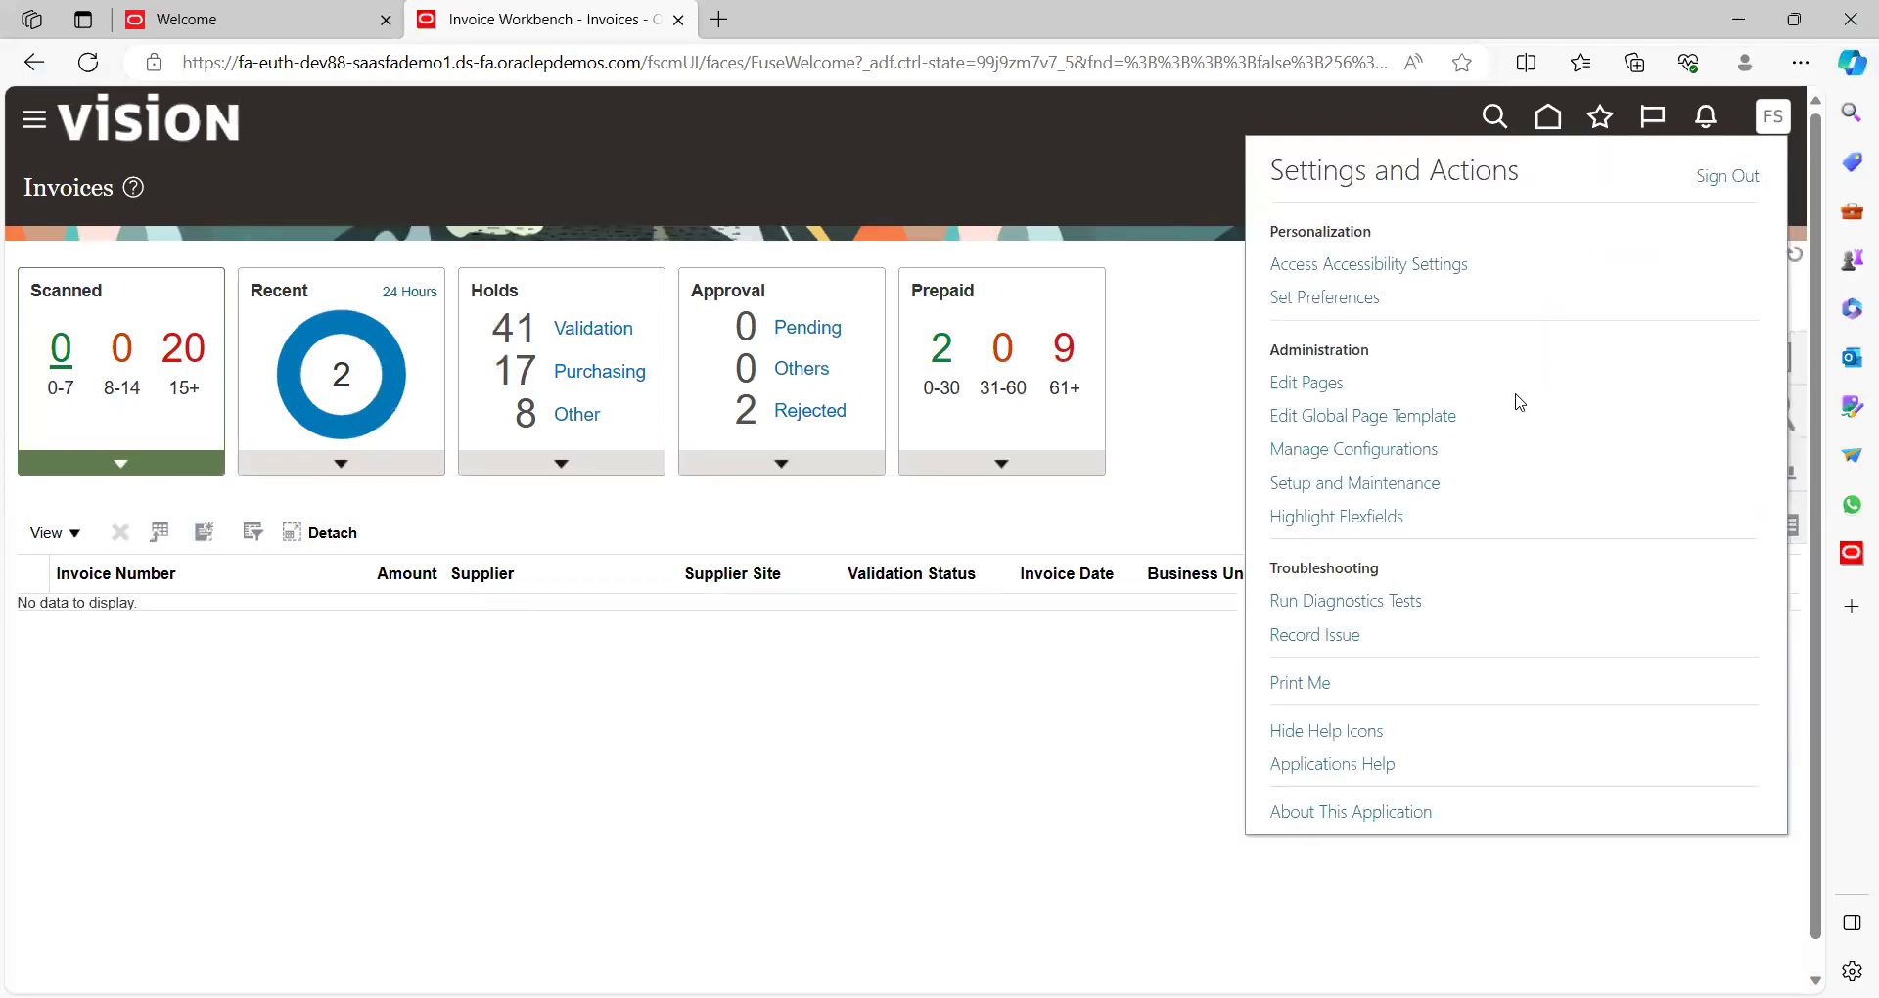
pyautogui.click(1392, 486)
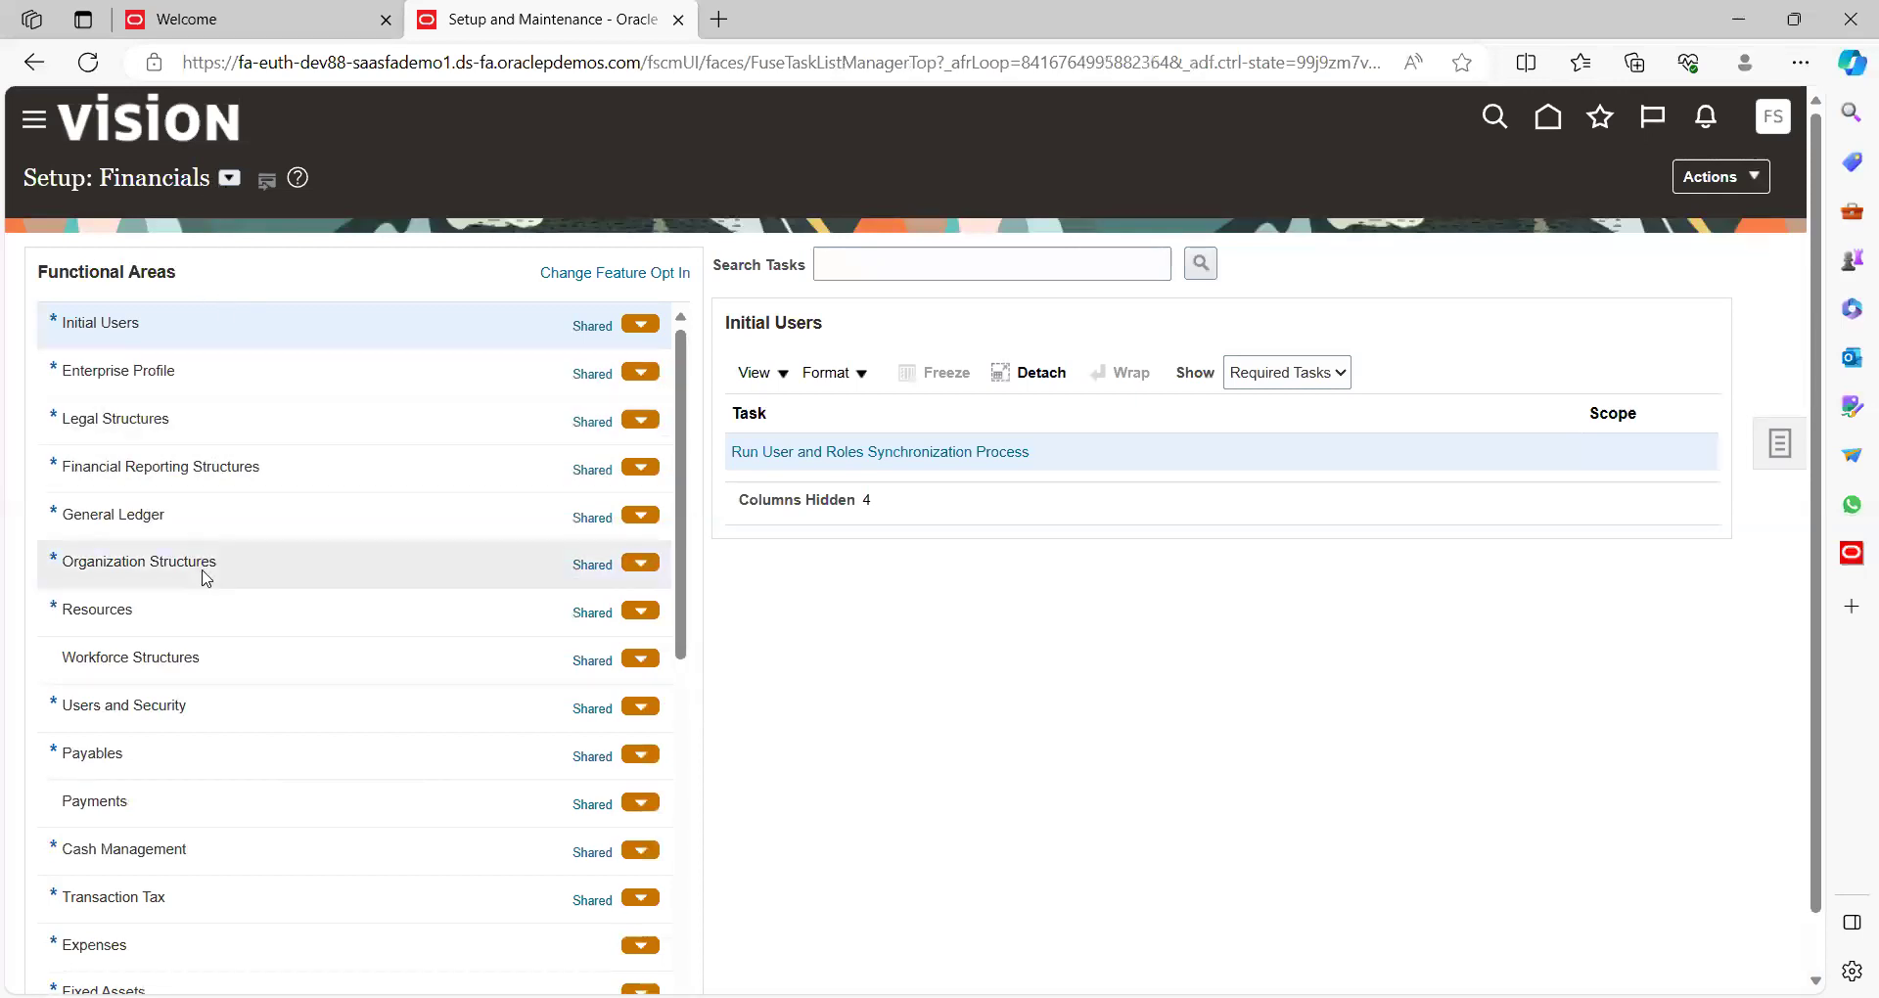
# Step: Select the Payables functional area in the Financials setup and show All Tasks
pyautogui.click(202, 755)
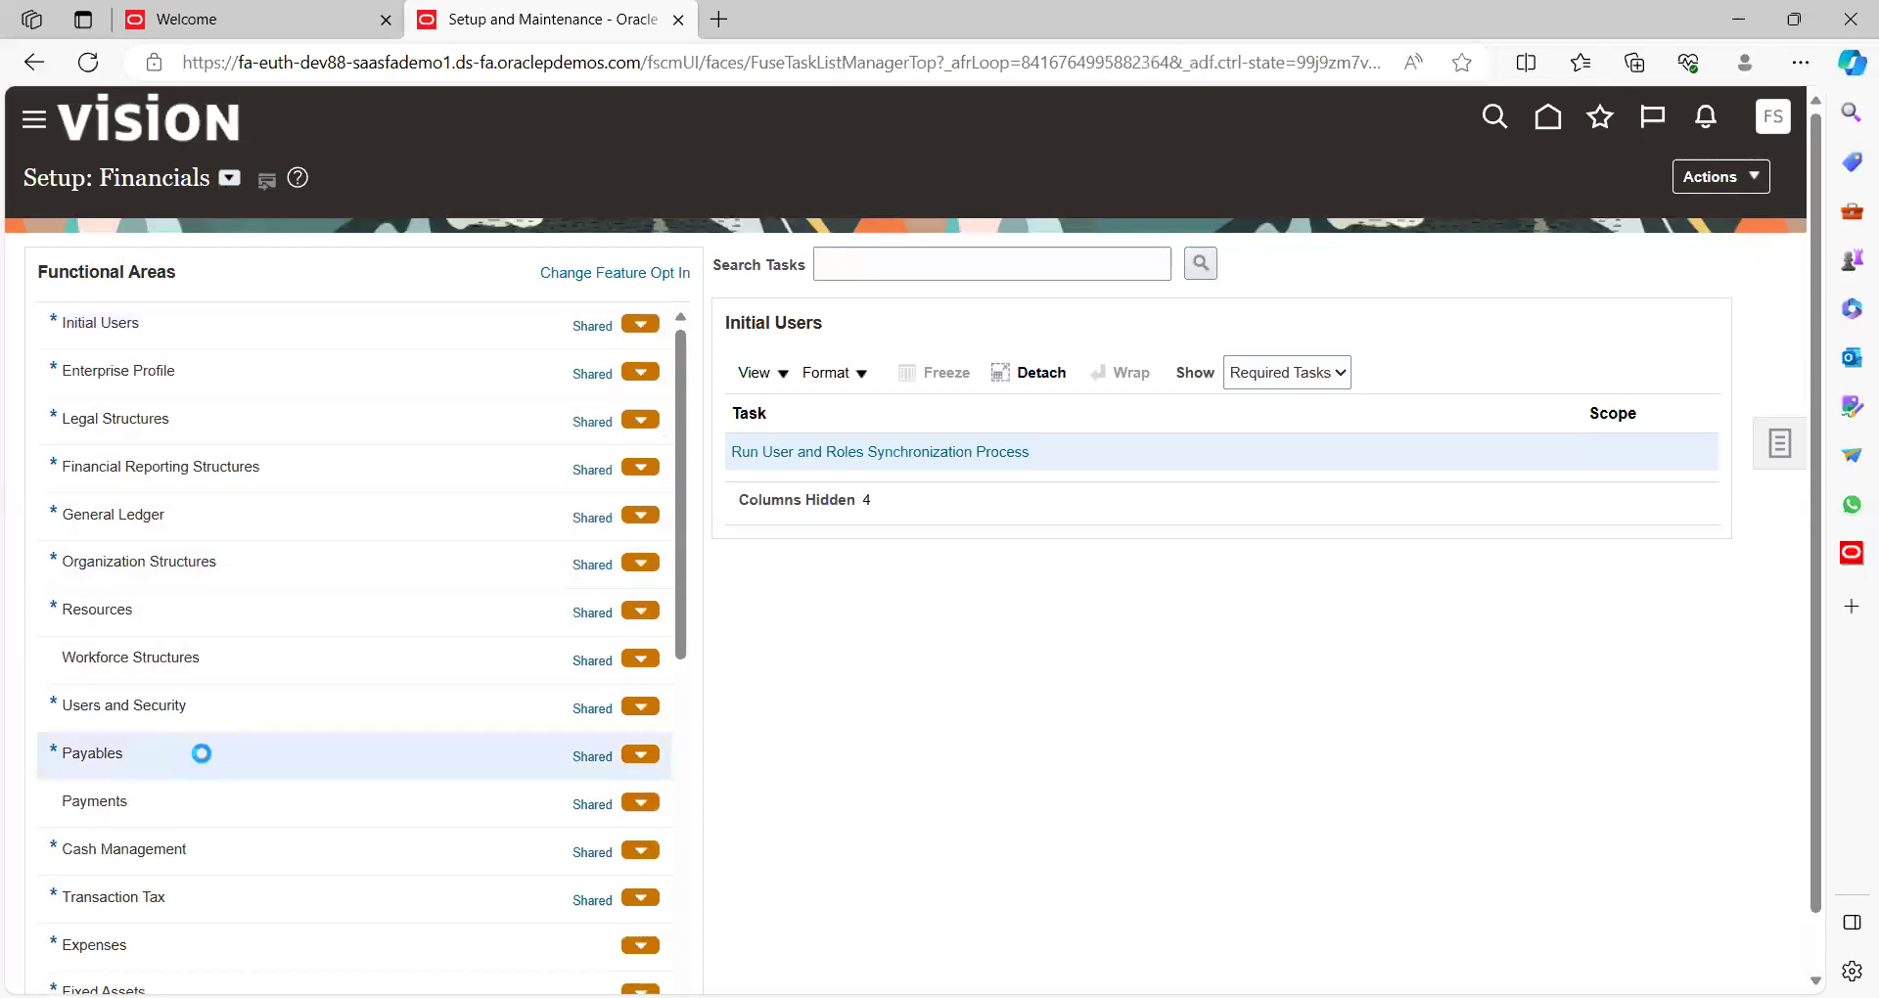
pyautogui.click(1273, 374)
pyautogui.click(1258, 395)
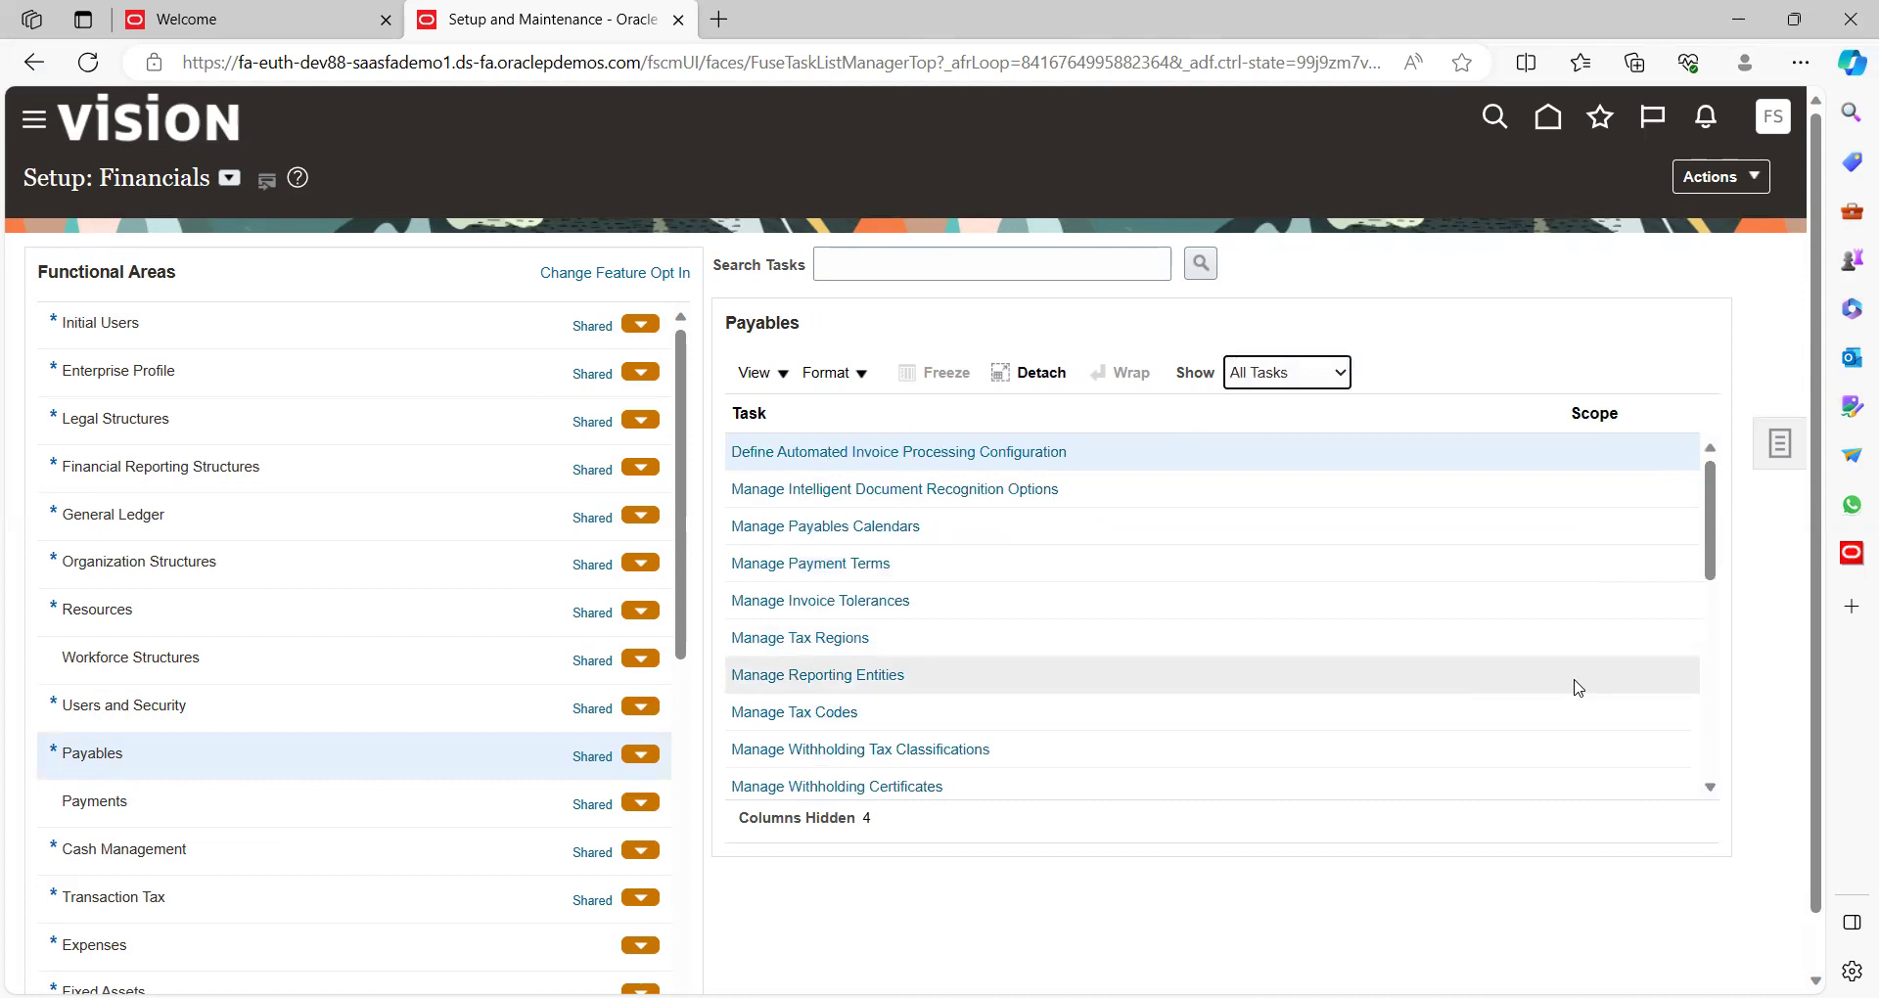
# Step: Find the Manage Mapping Sets task in the Payables task list and open it
pyautogui.scroll(-5, 1715, 743)
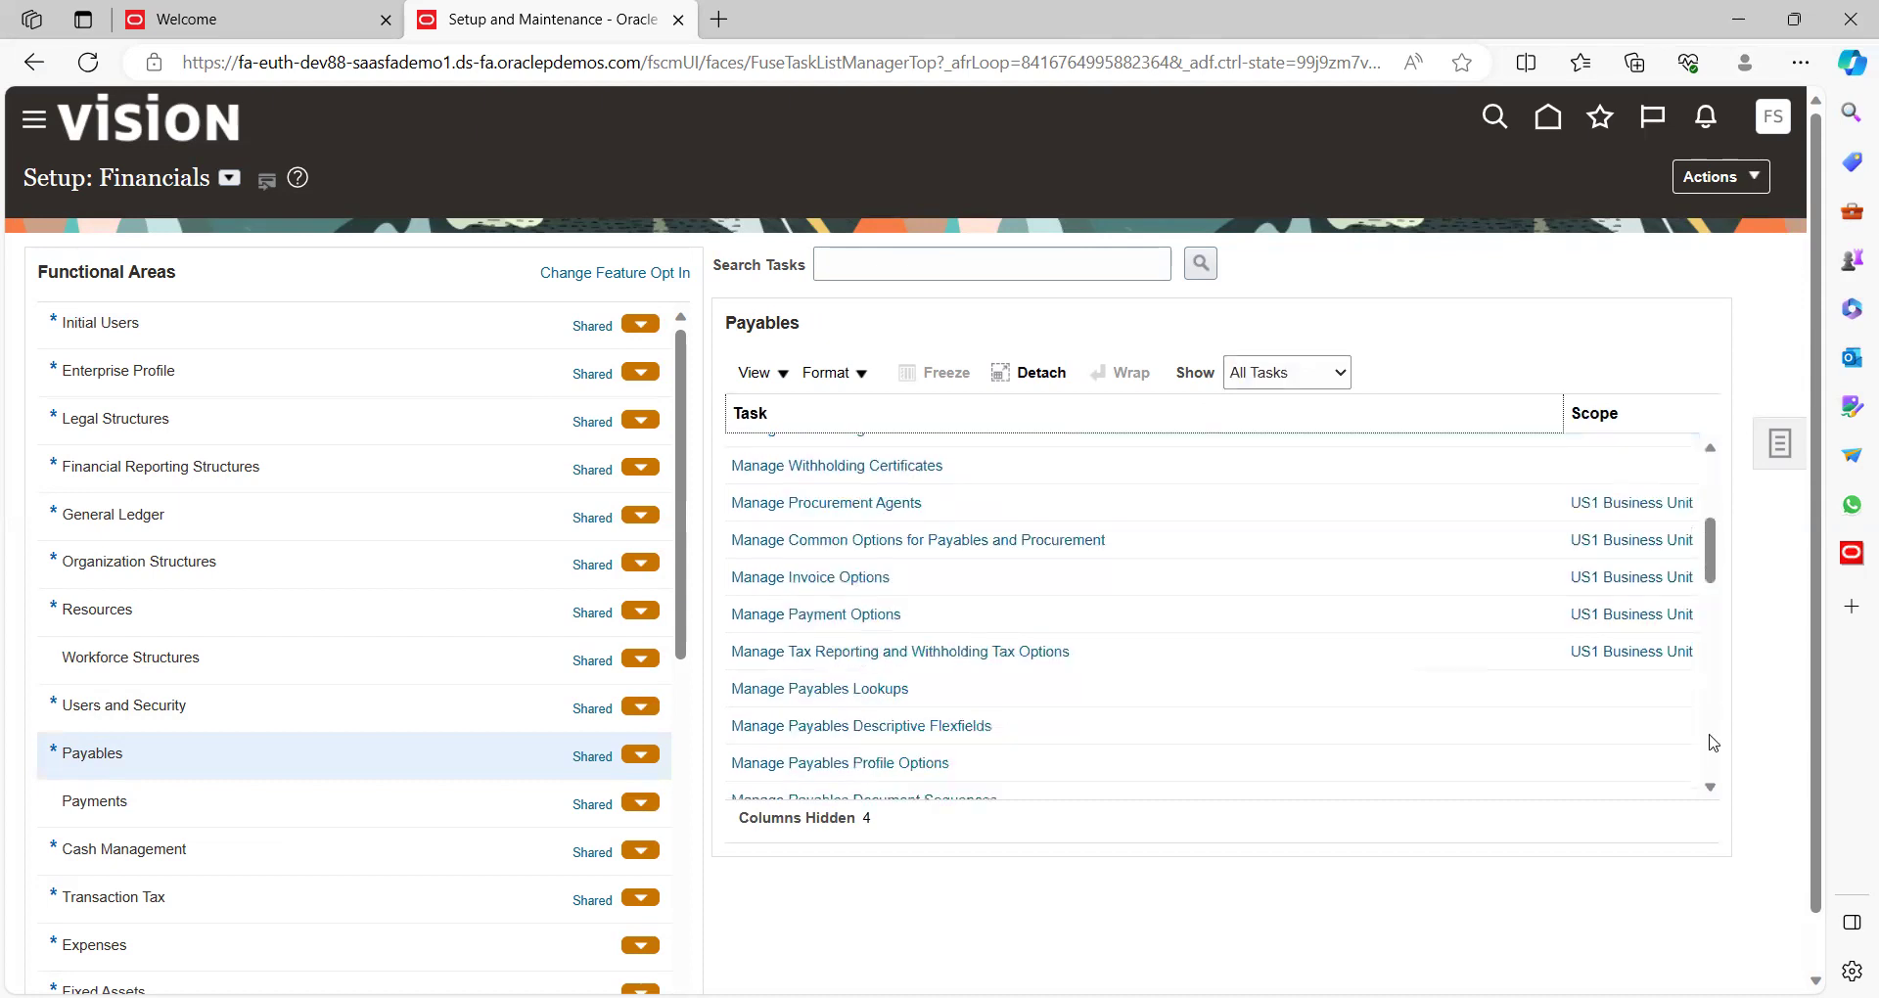
pyautogui.scroll(-5, 1715, 743)
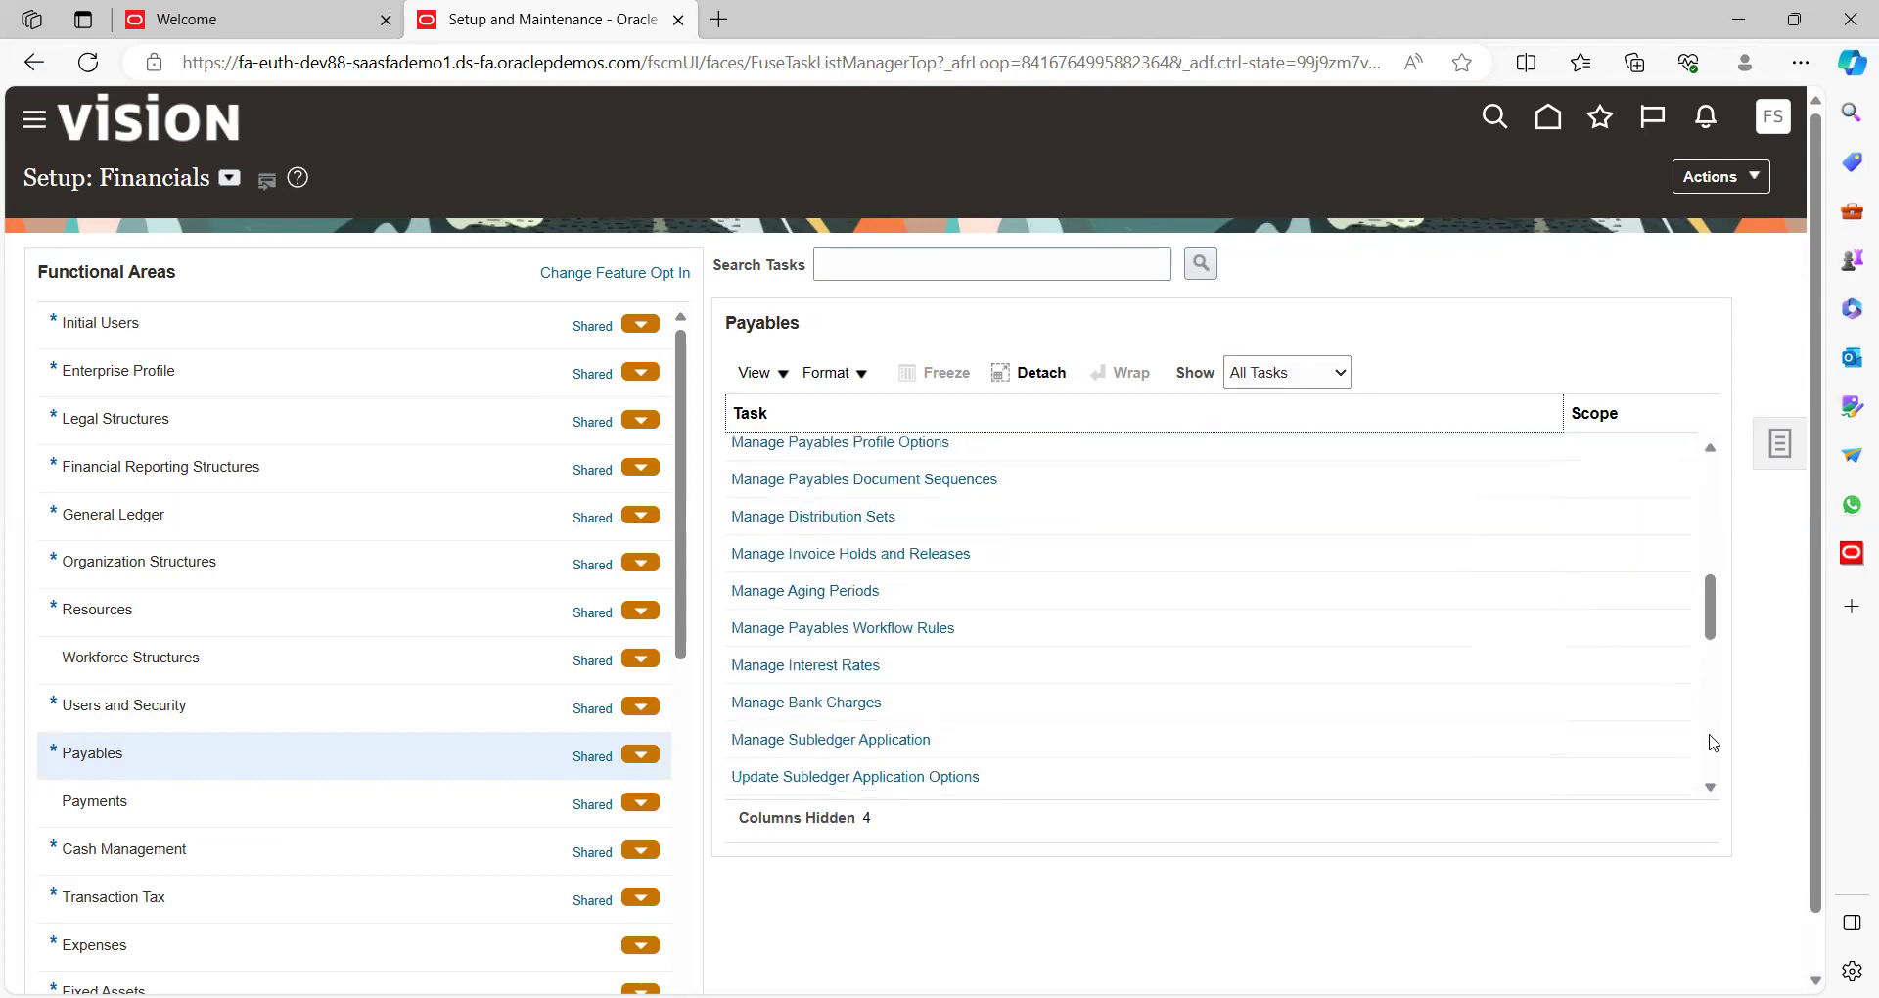
pyautogui.scroll(-10, 1715, 743)
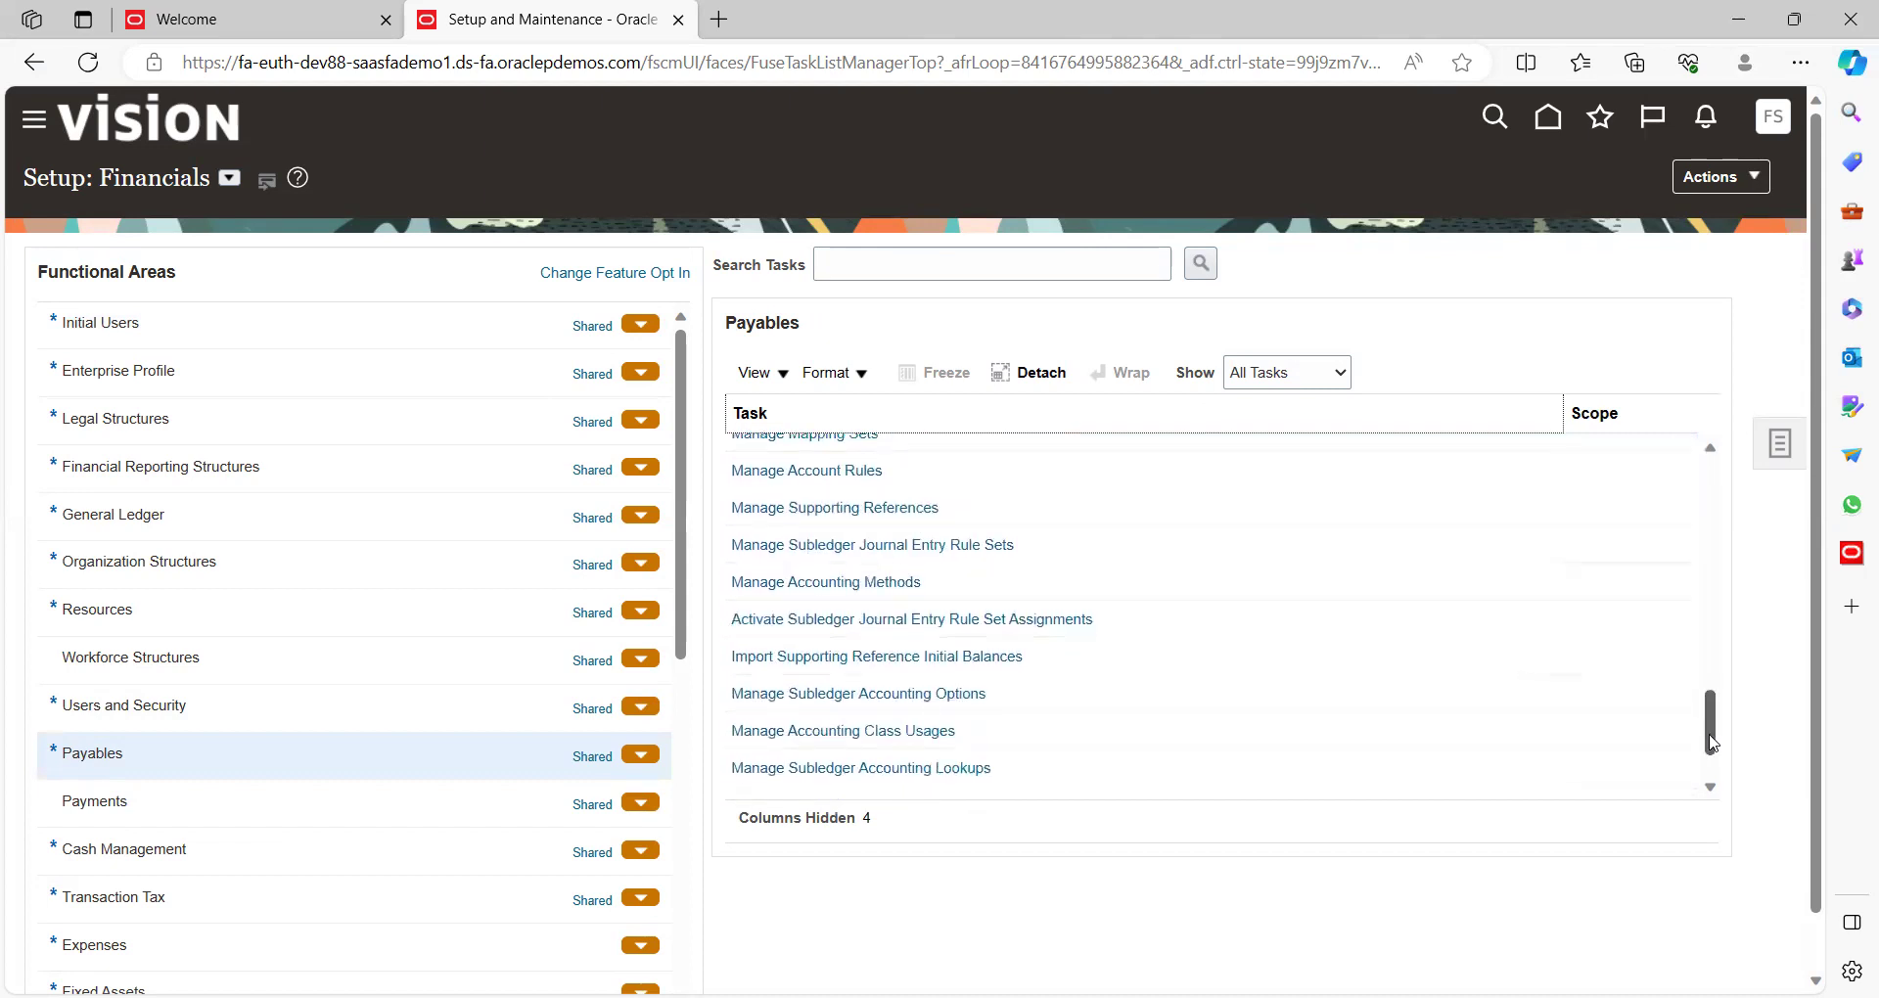
pyautogui.click(1710, 447)
pyautogui.scroll(2, 1292, 571)
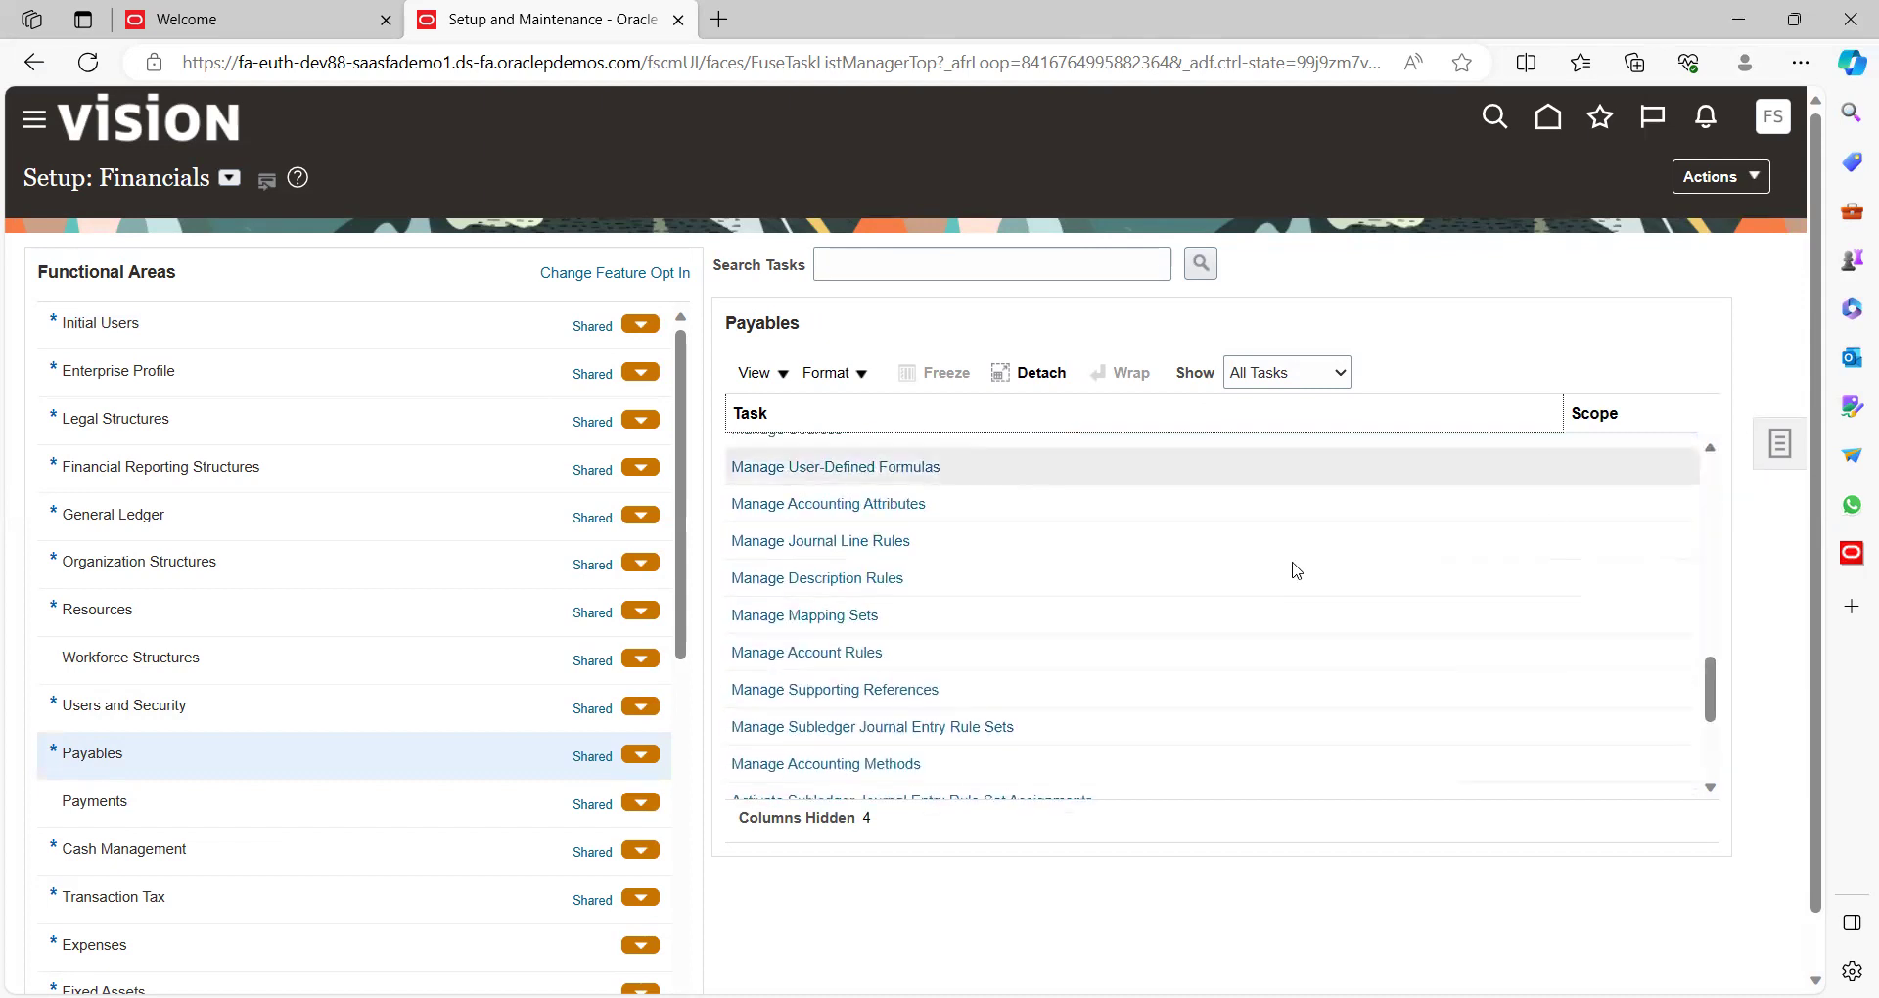
pyautogui.click(844, 624)
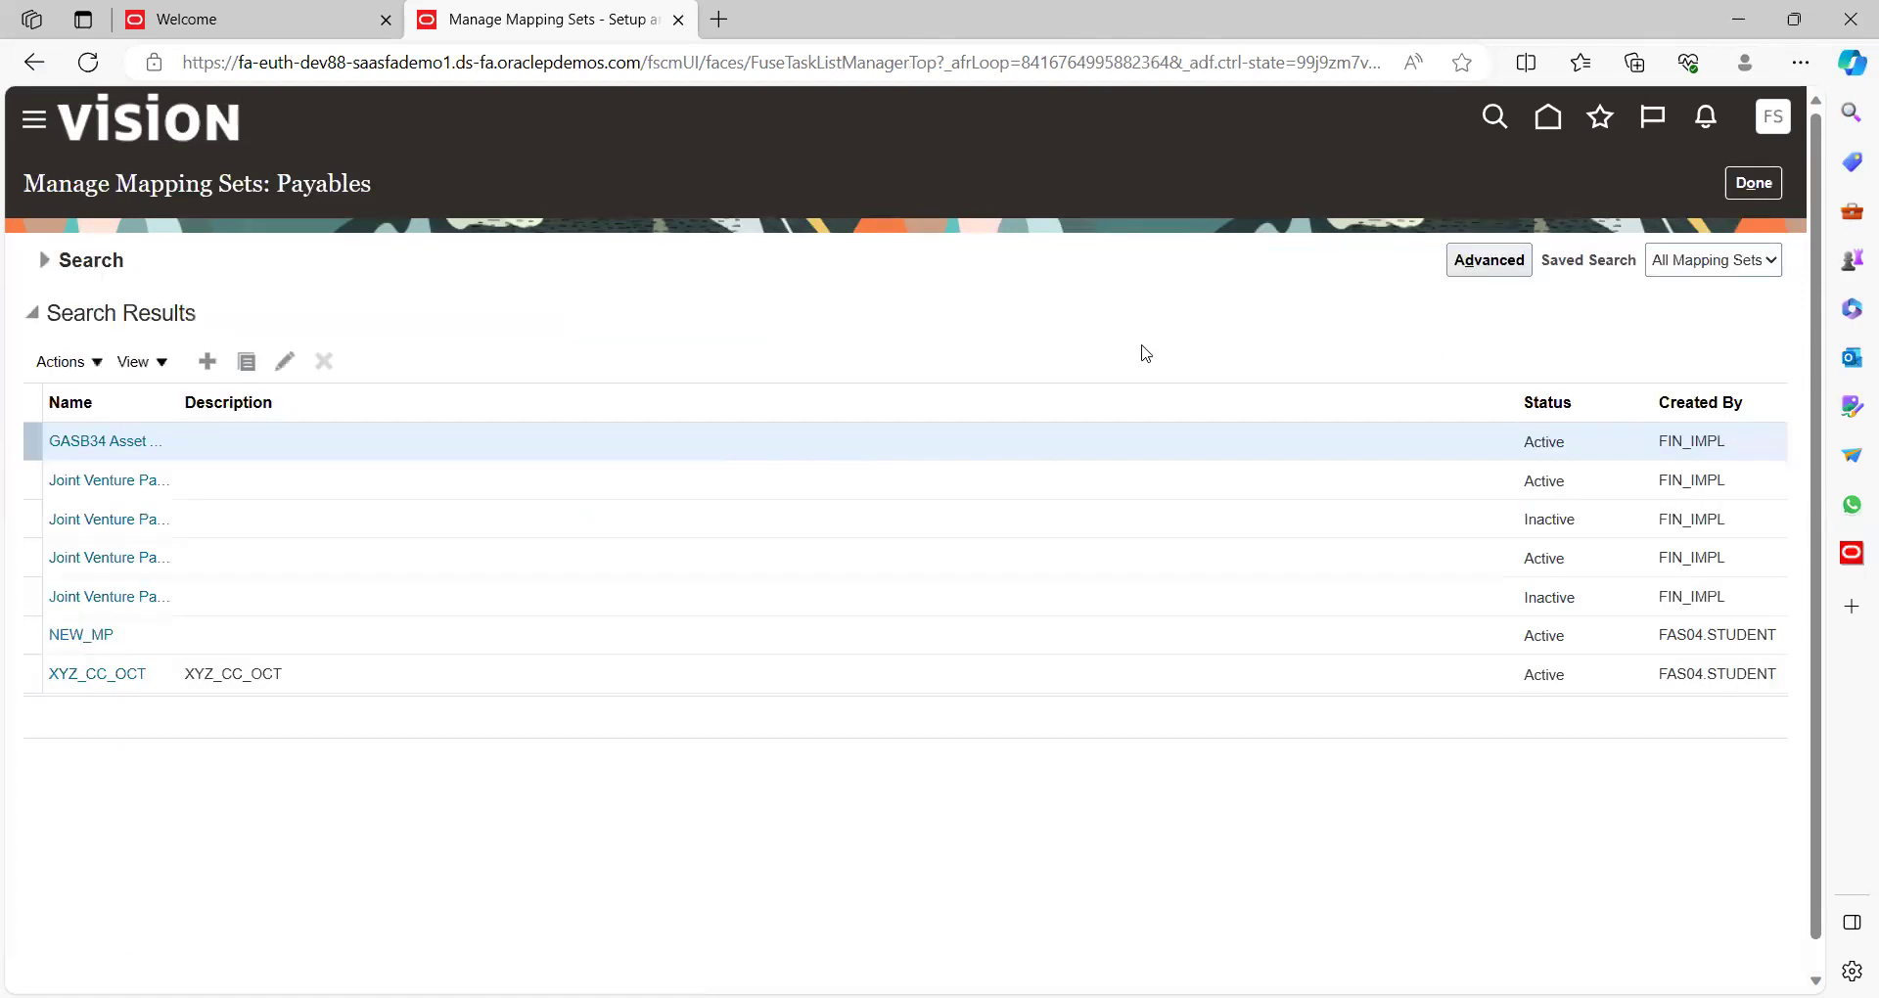
# Step: Open the NEW_MP mapping set and examine its input sources, chart of accounts, invoice type options and cost center mapping
pyautogui.click(94, 636)
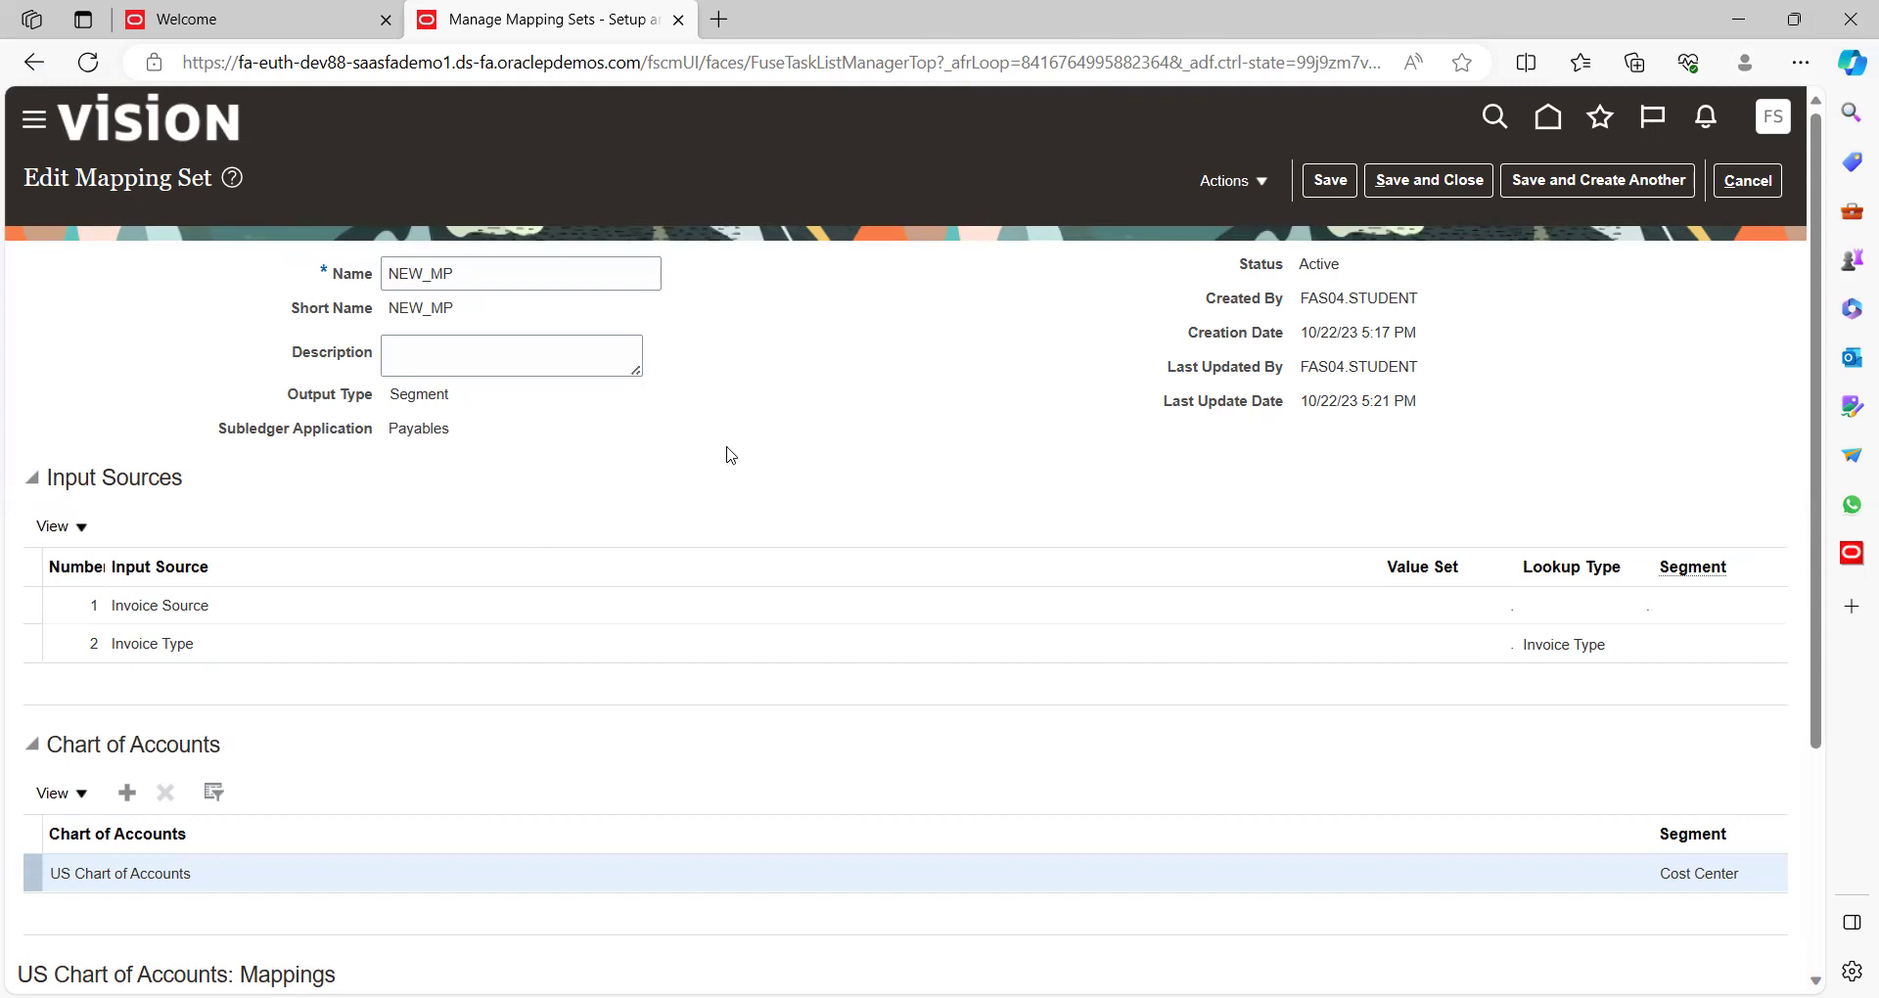
pyautogui.scroll(-3, 729, 455)
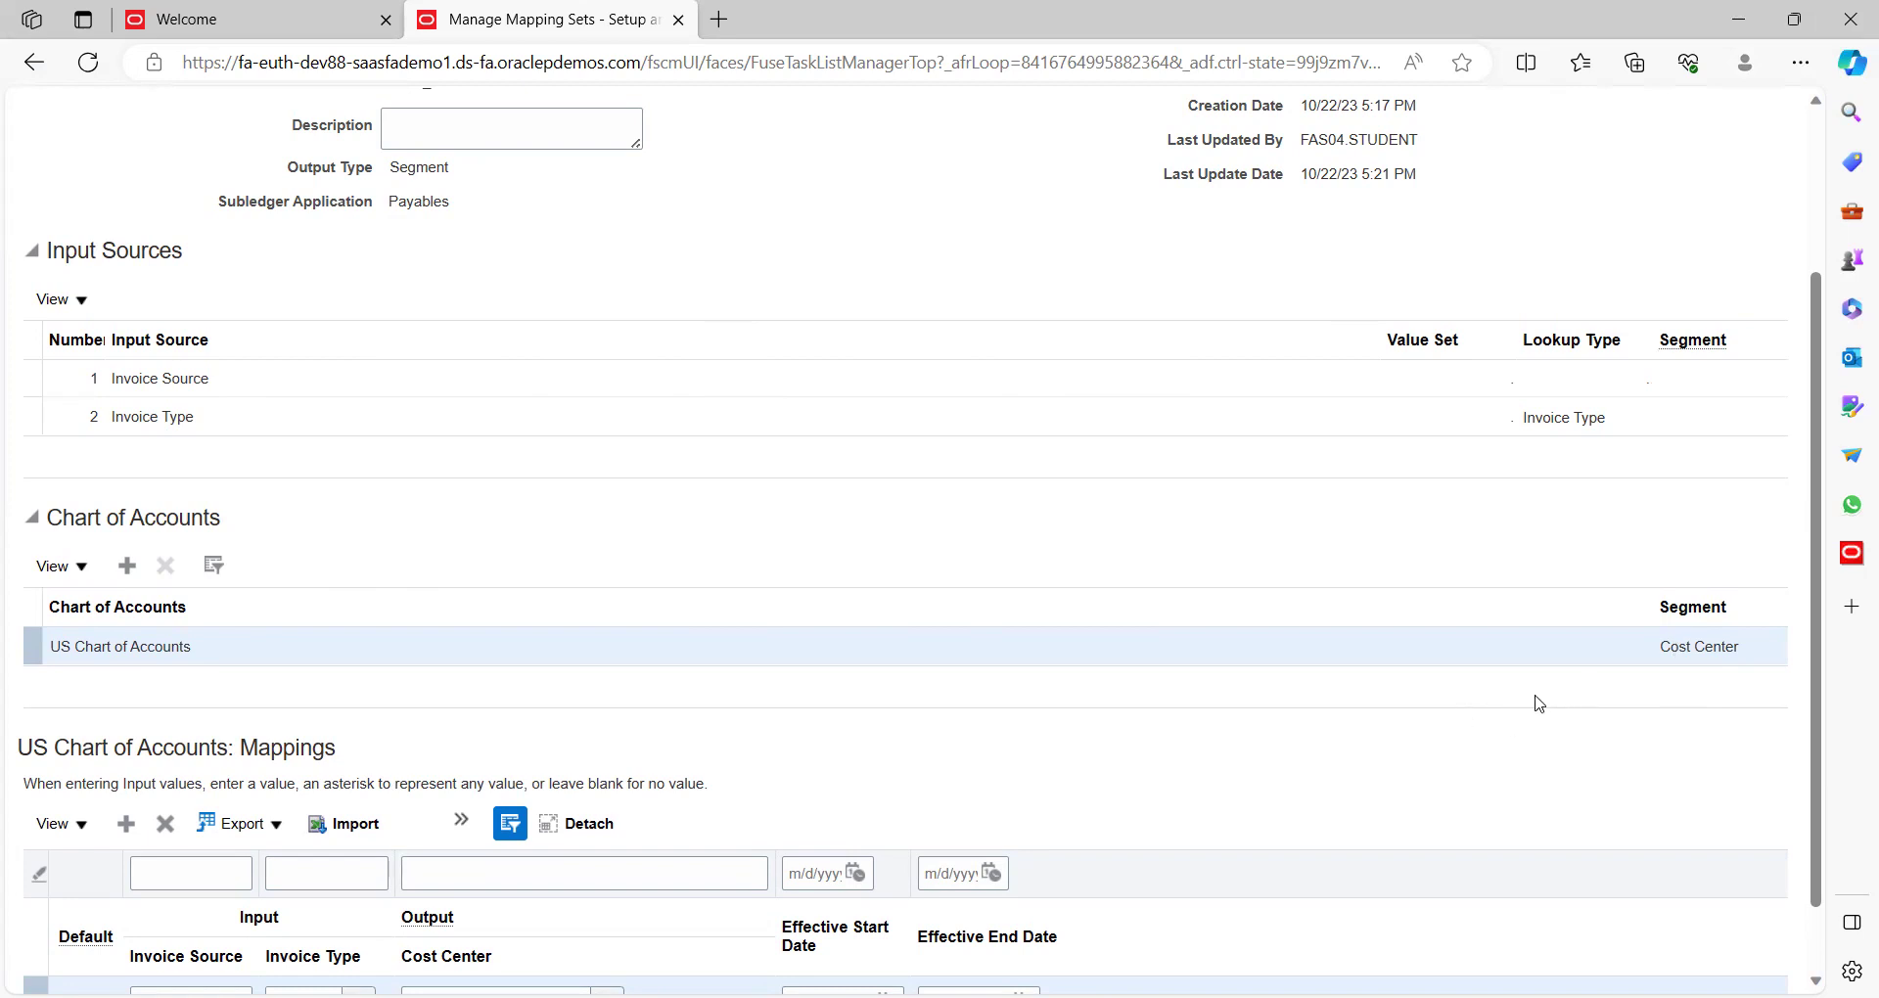
pyautogui.scroll(-1, 1539, 702)
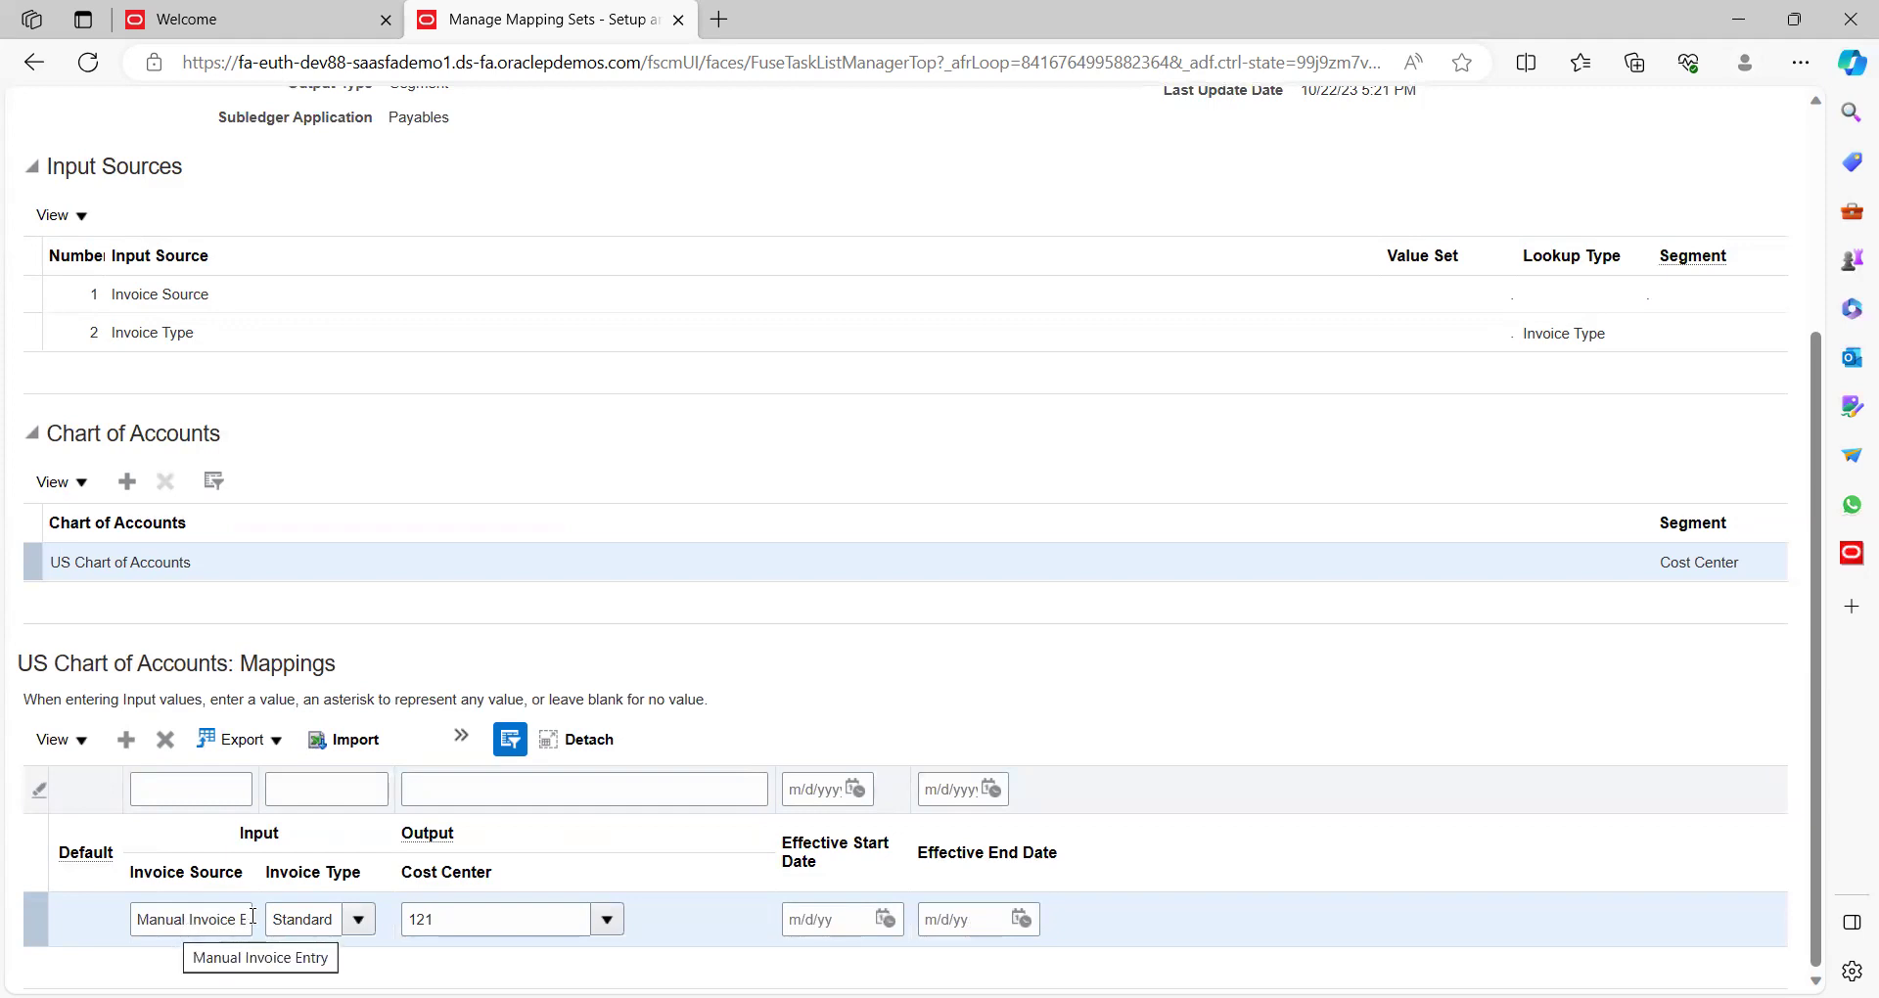
pyautogui.click(354, 922)
pyautogui.click(356, 920)
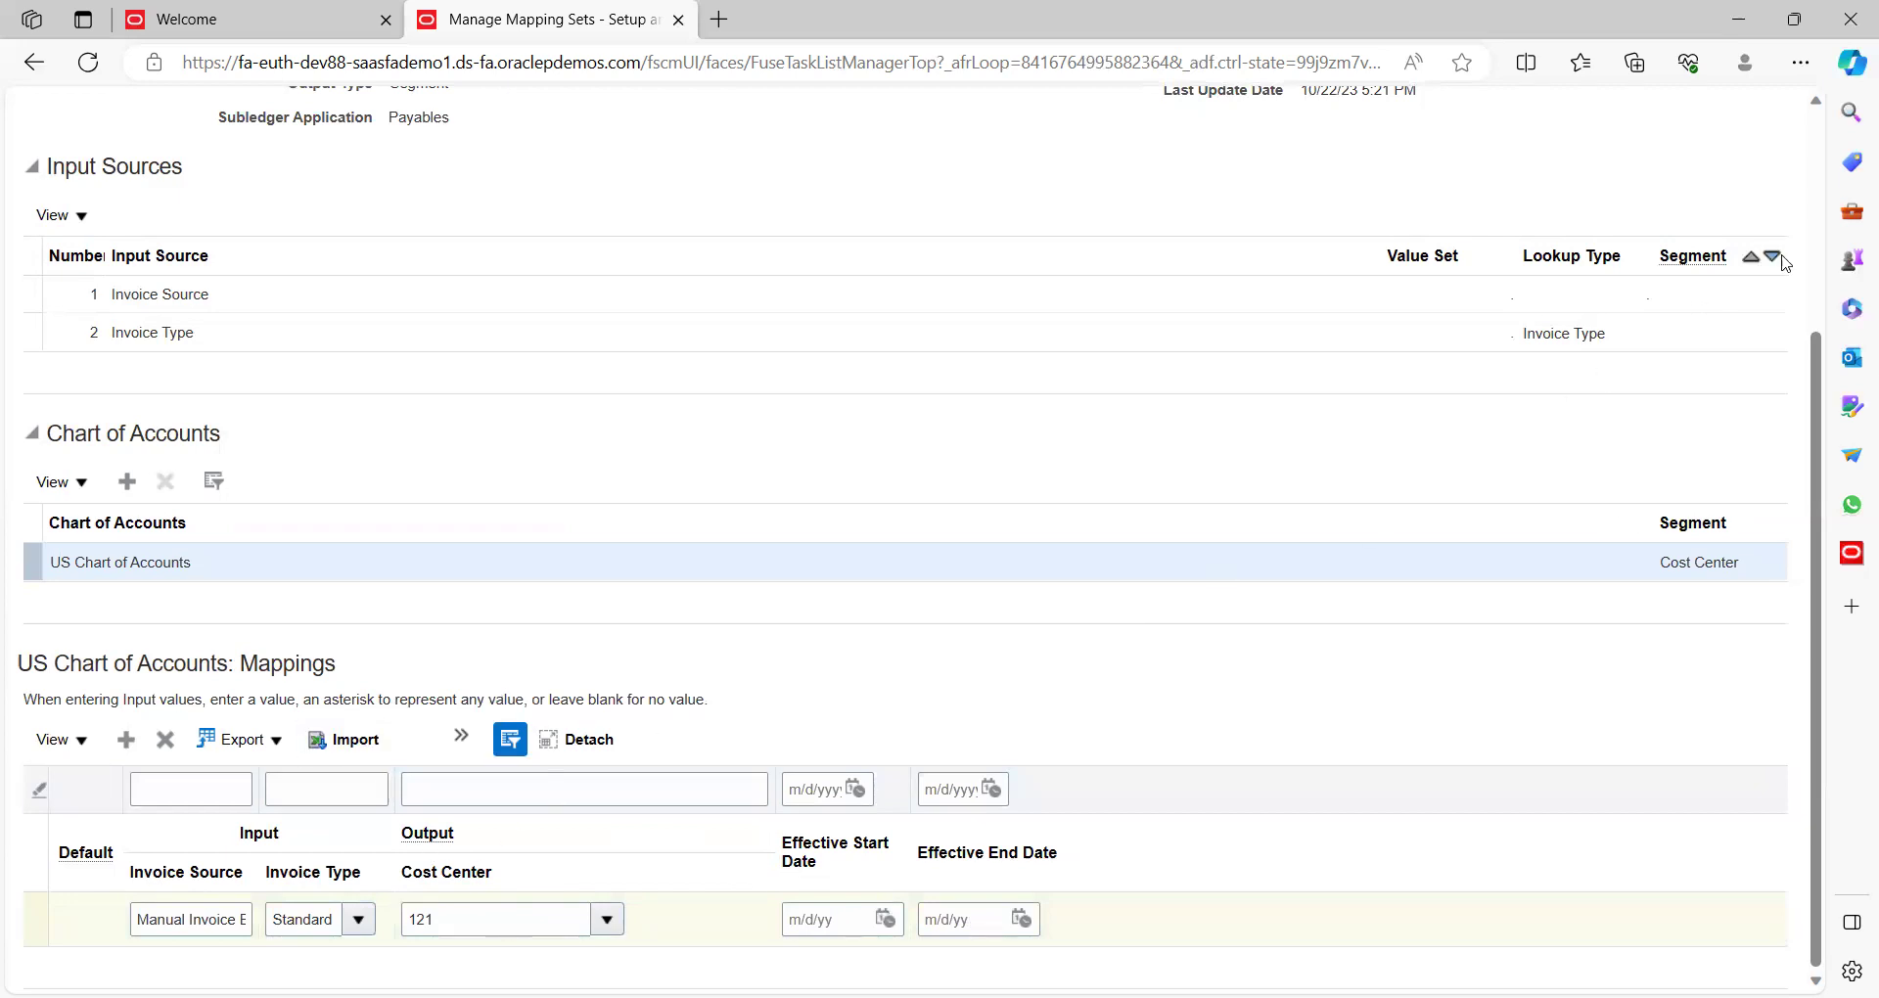
# Step: Check which duplicate, delete and status change actions are offered for the NEW_MP mapping set
pyautogui.scroll(3, 1806, 271)
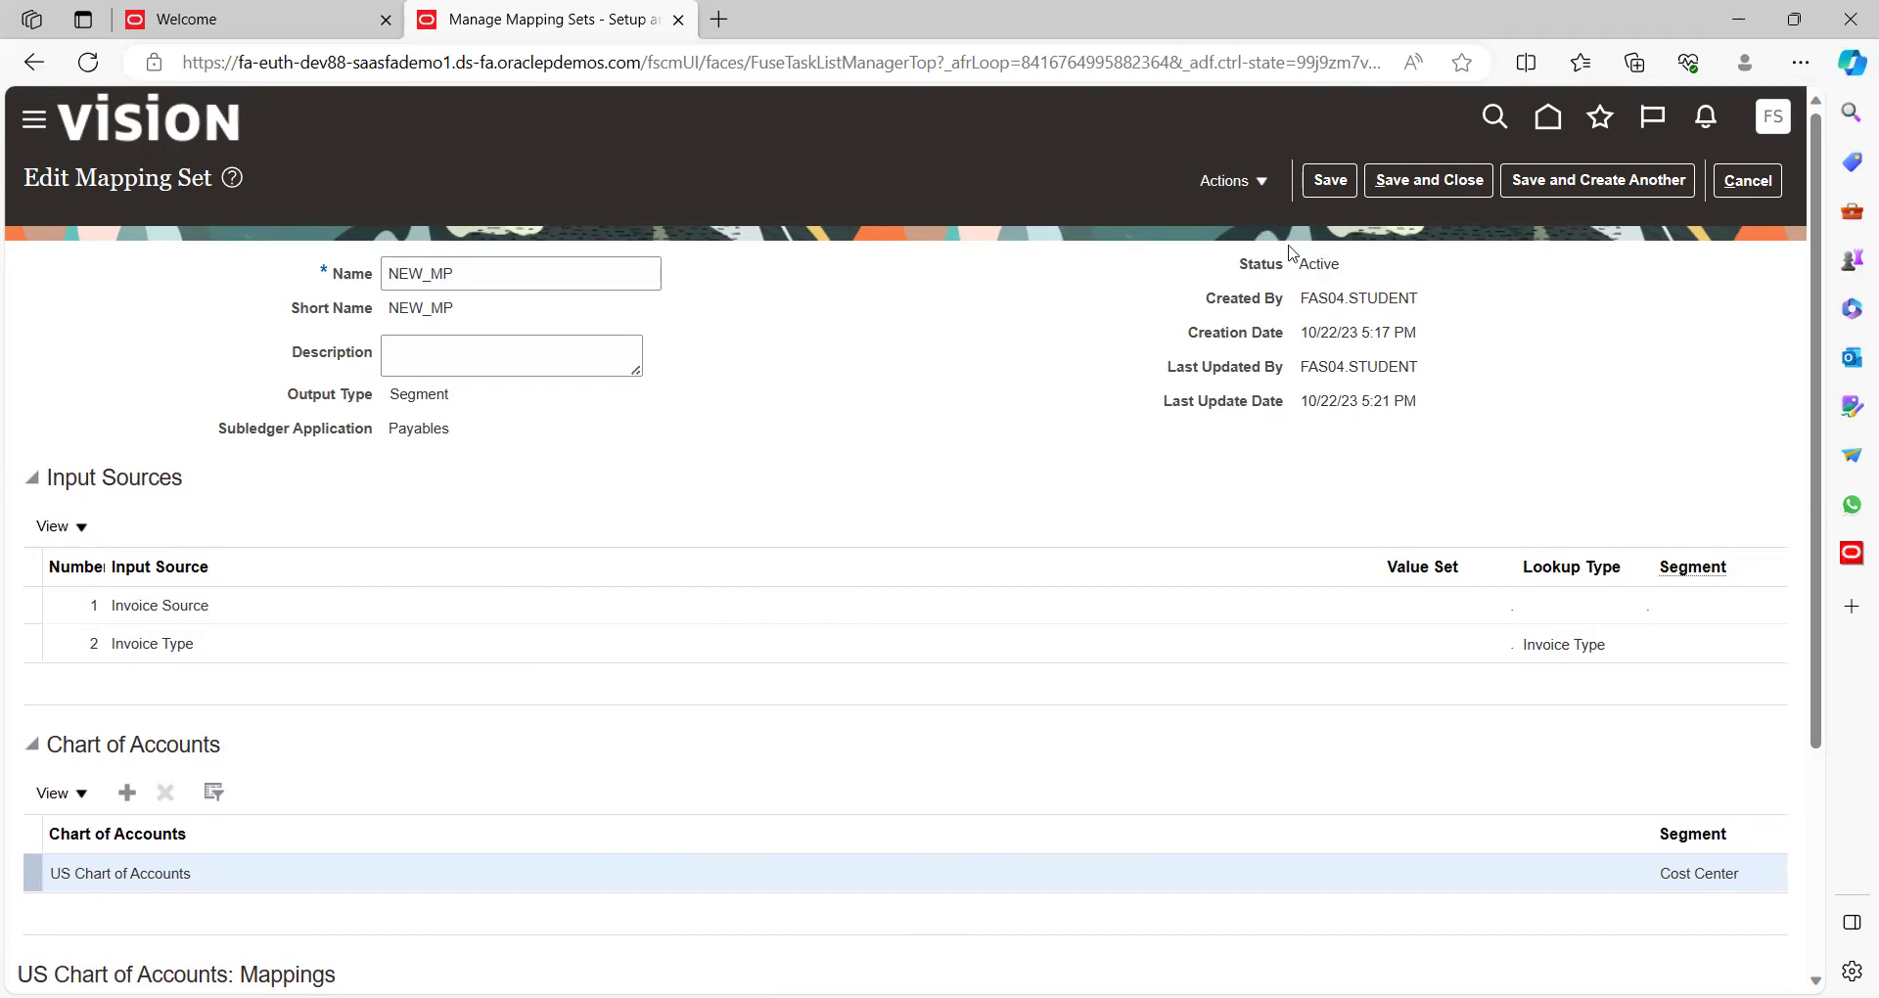
pyautogui.click(1263, 186)
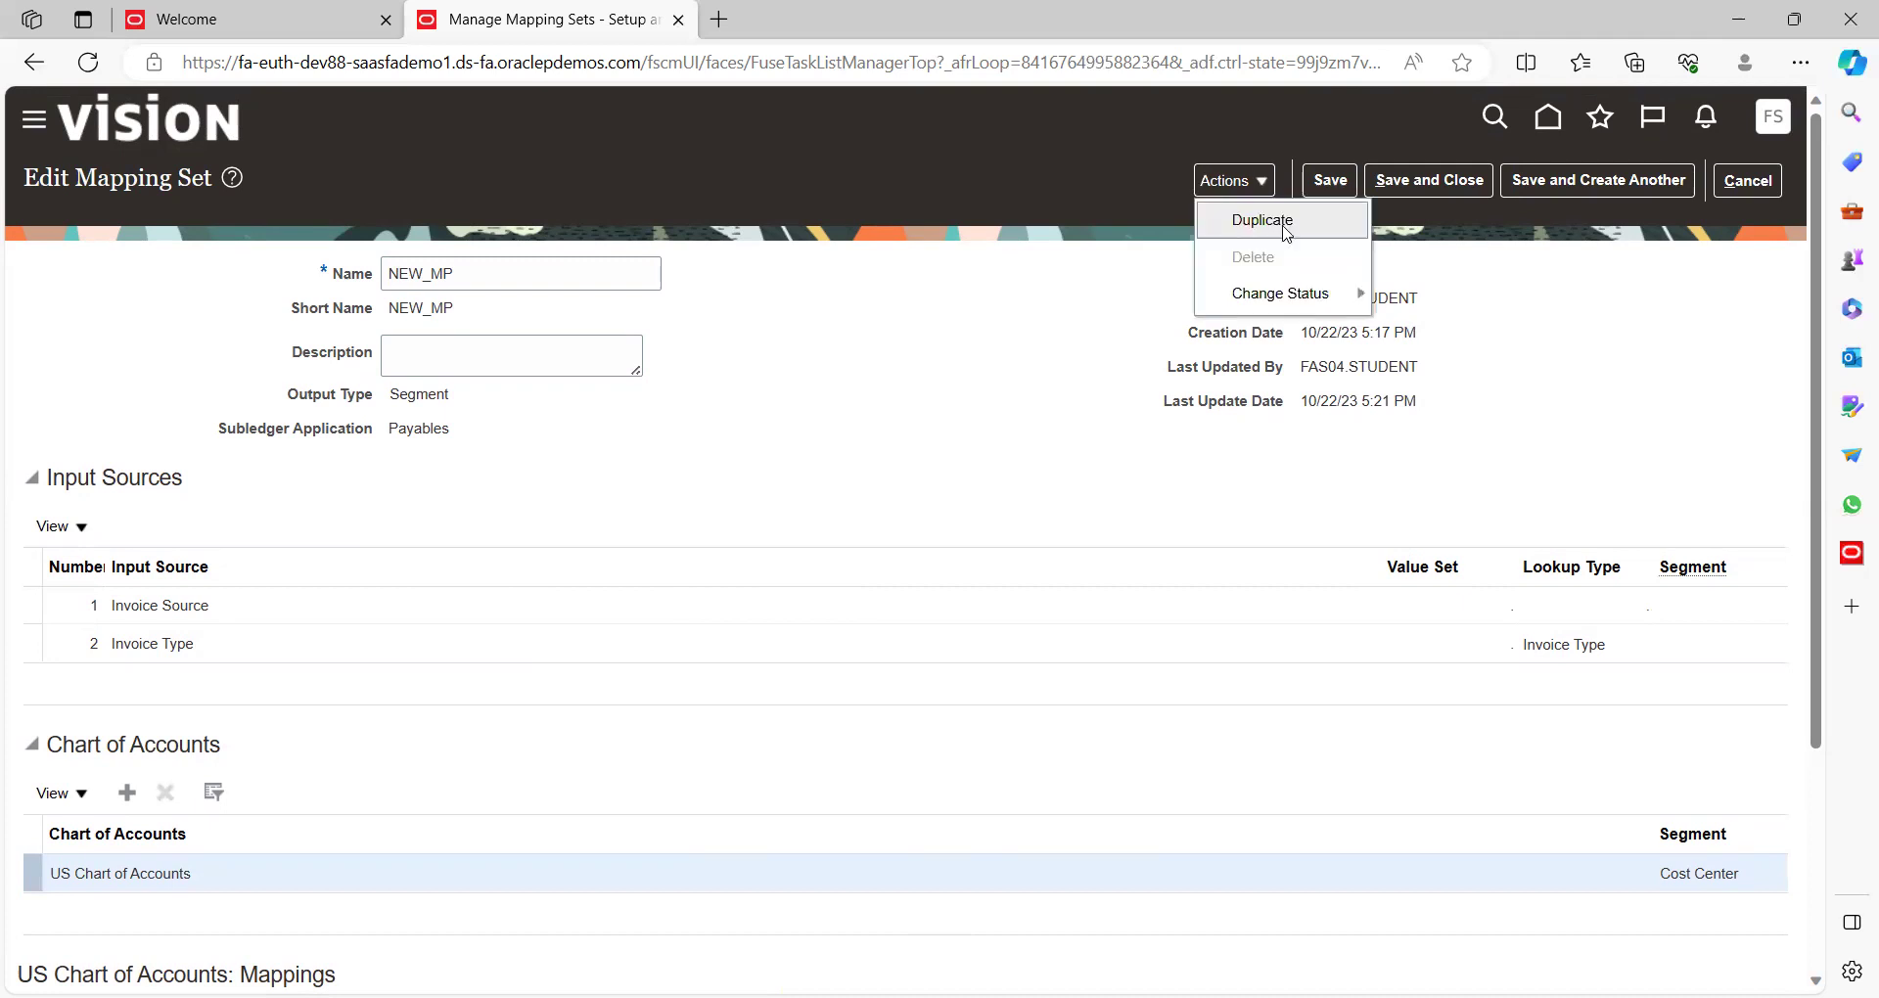
pyautogui.moveTo(1339, 306)
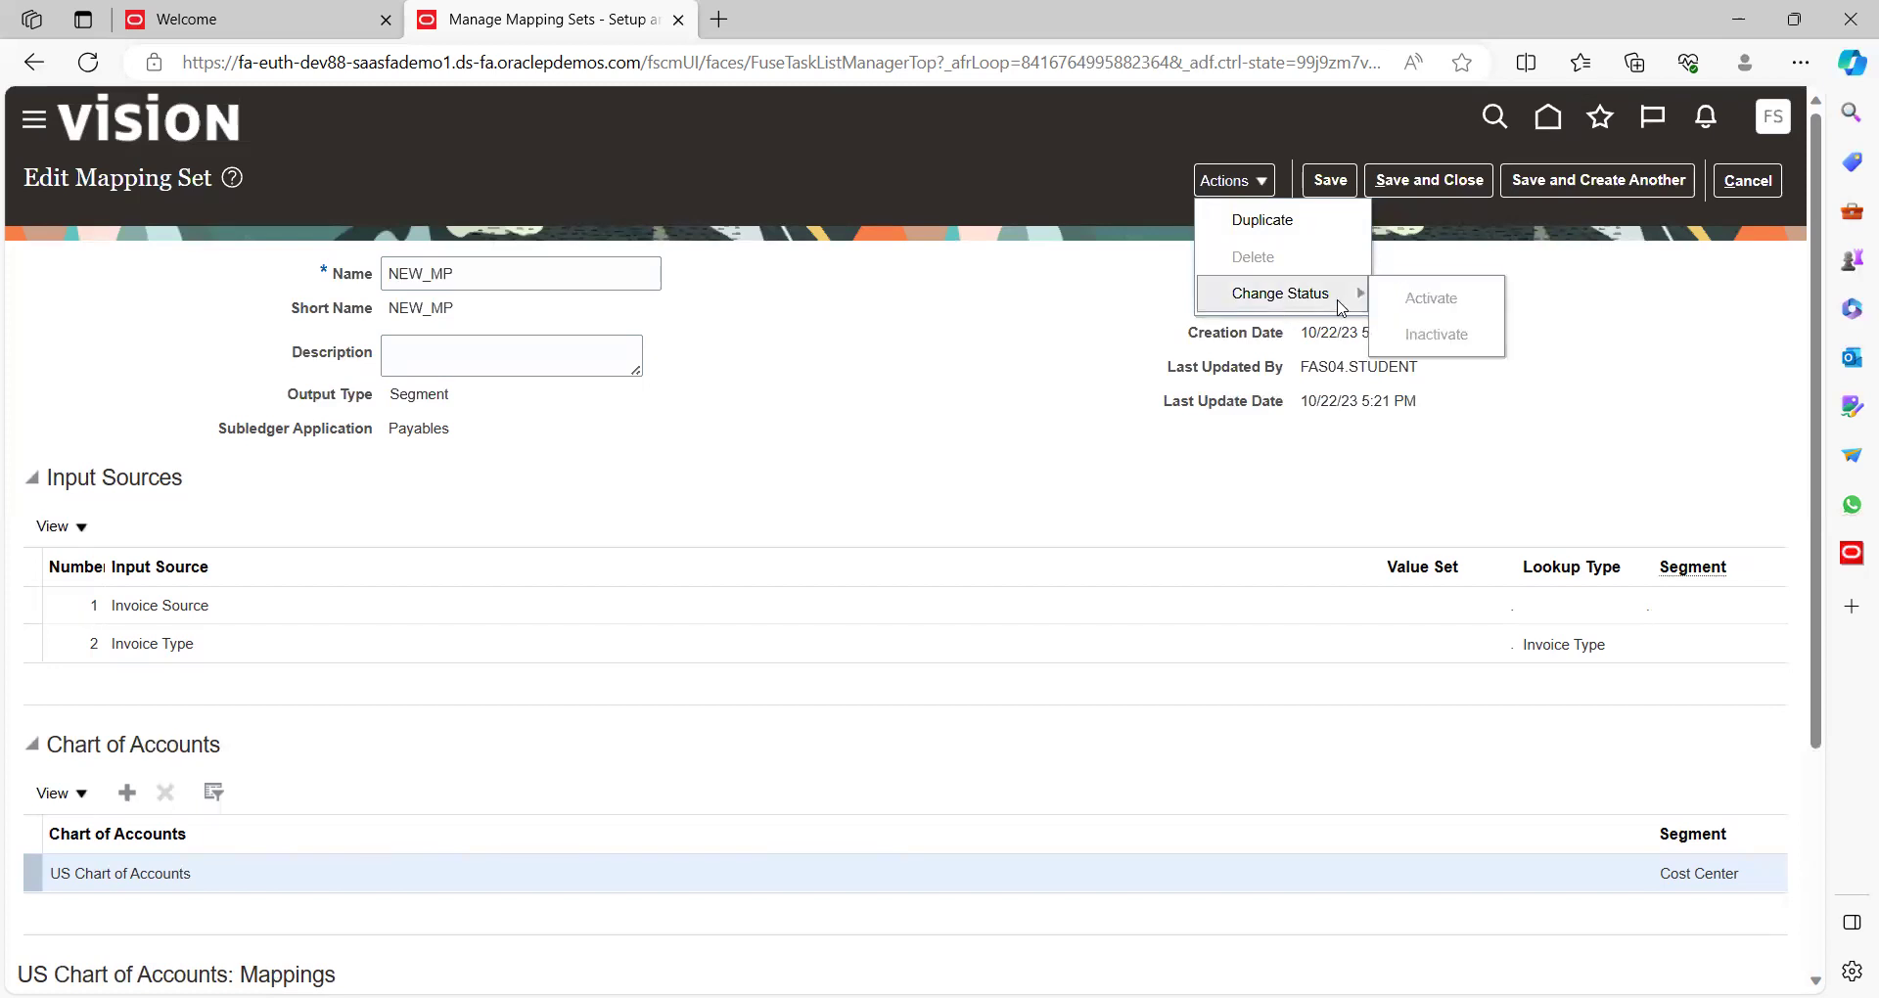
pyautogui.click(1352, 445)
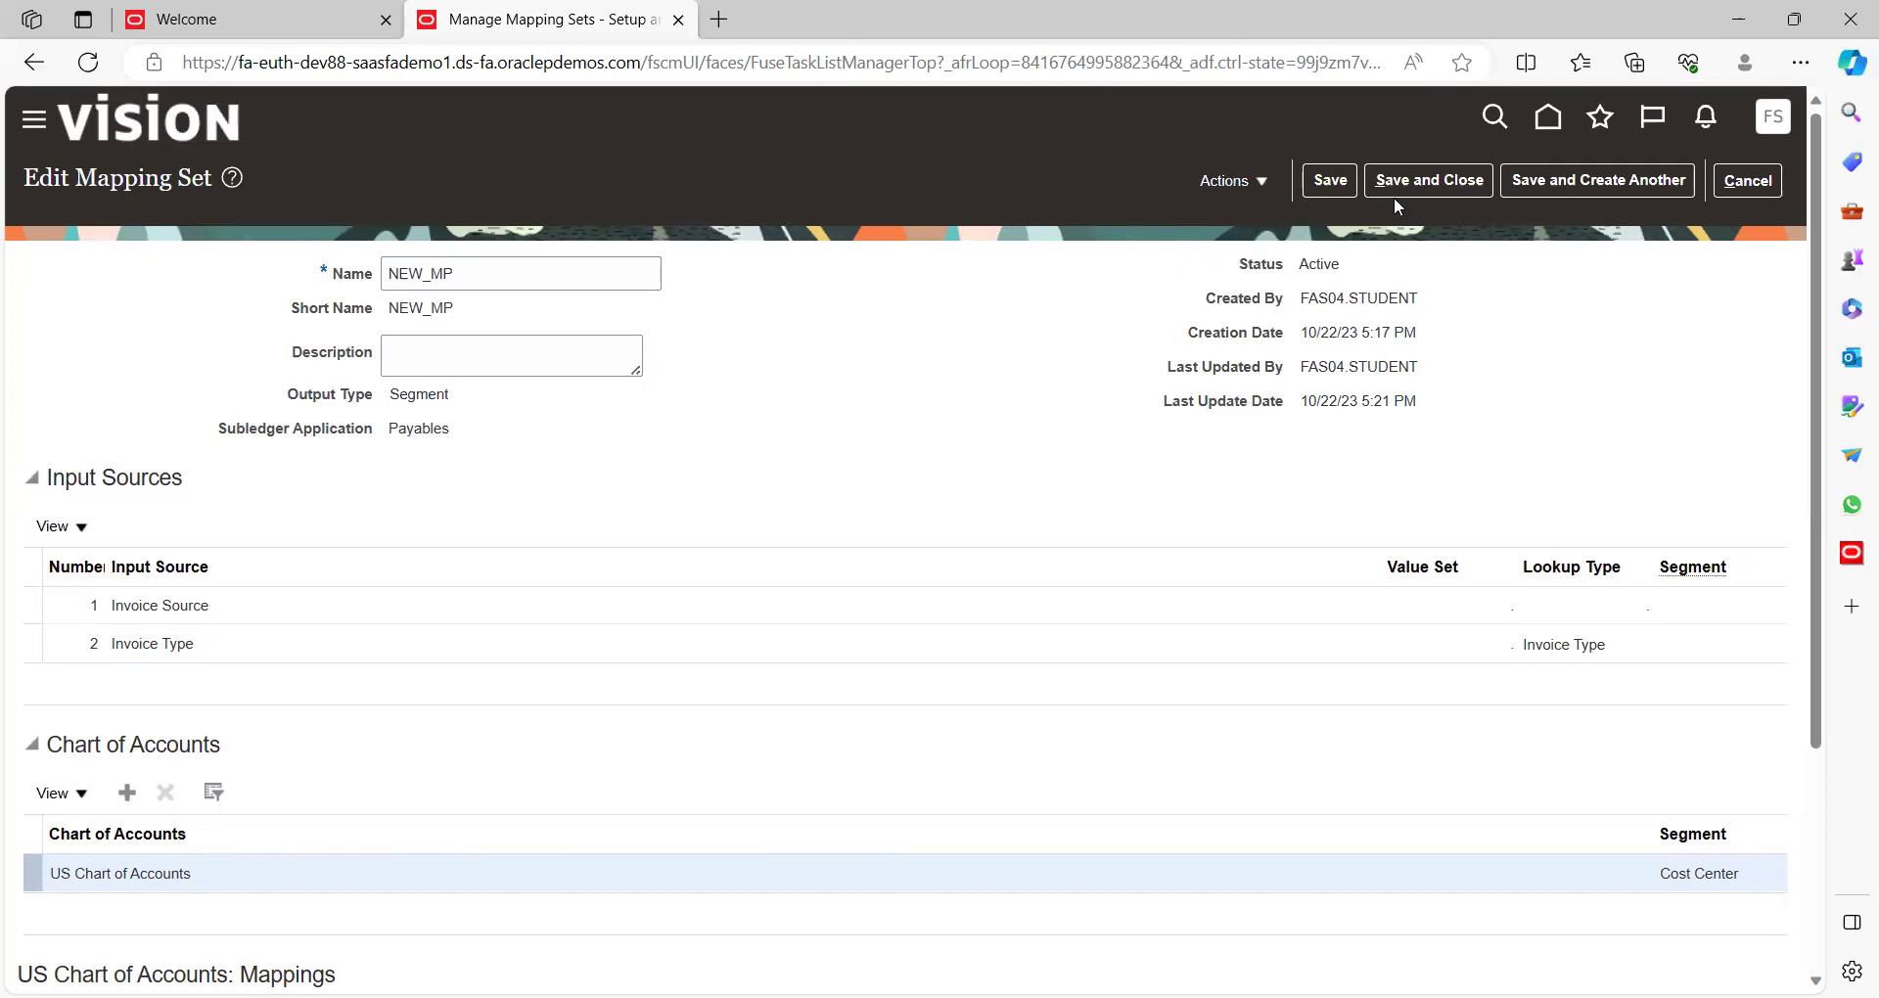
# Step: Save and close the NEW_MP mapping set, then leave the mapping sets page for the Manage Account Rules task
pyautogui.click(1418, 184)
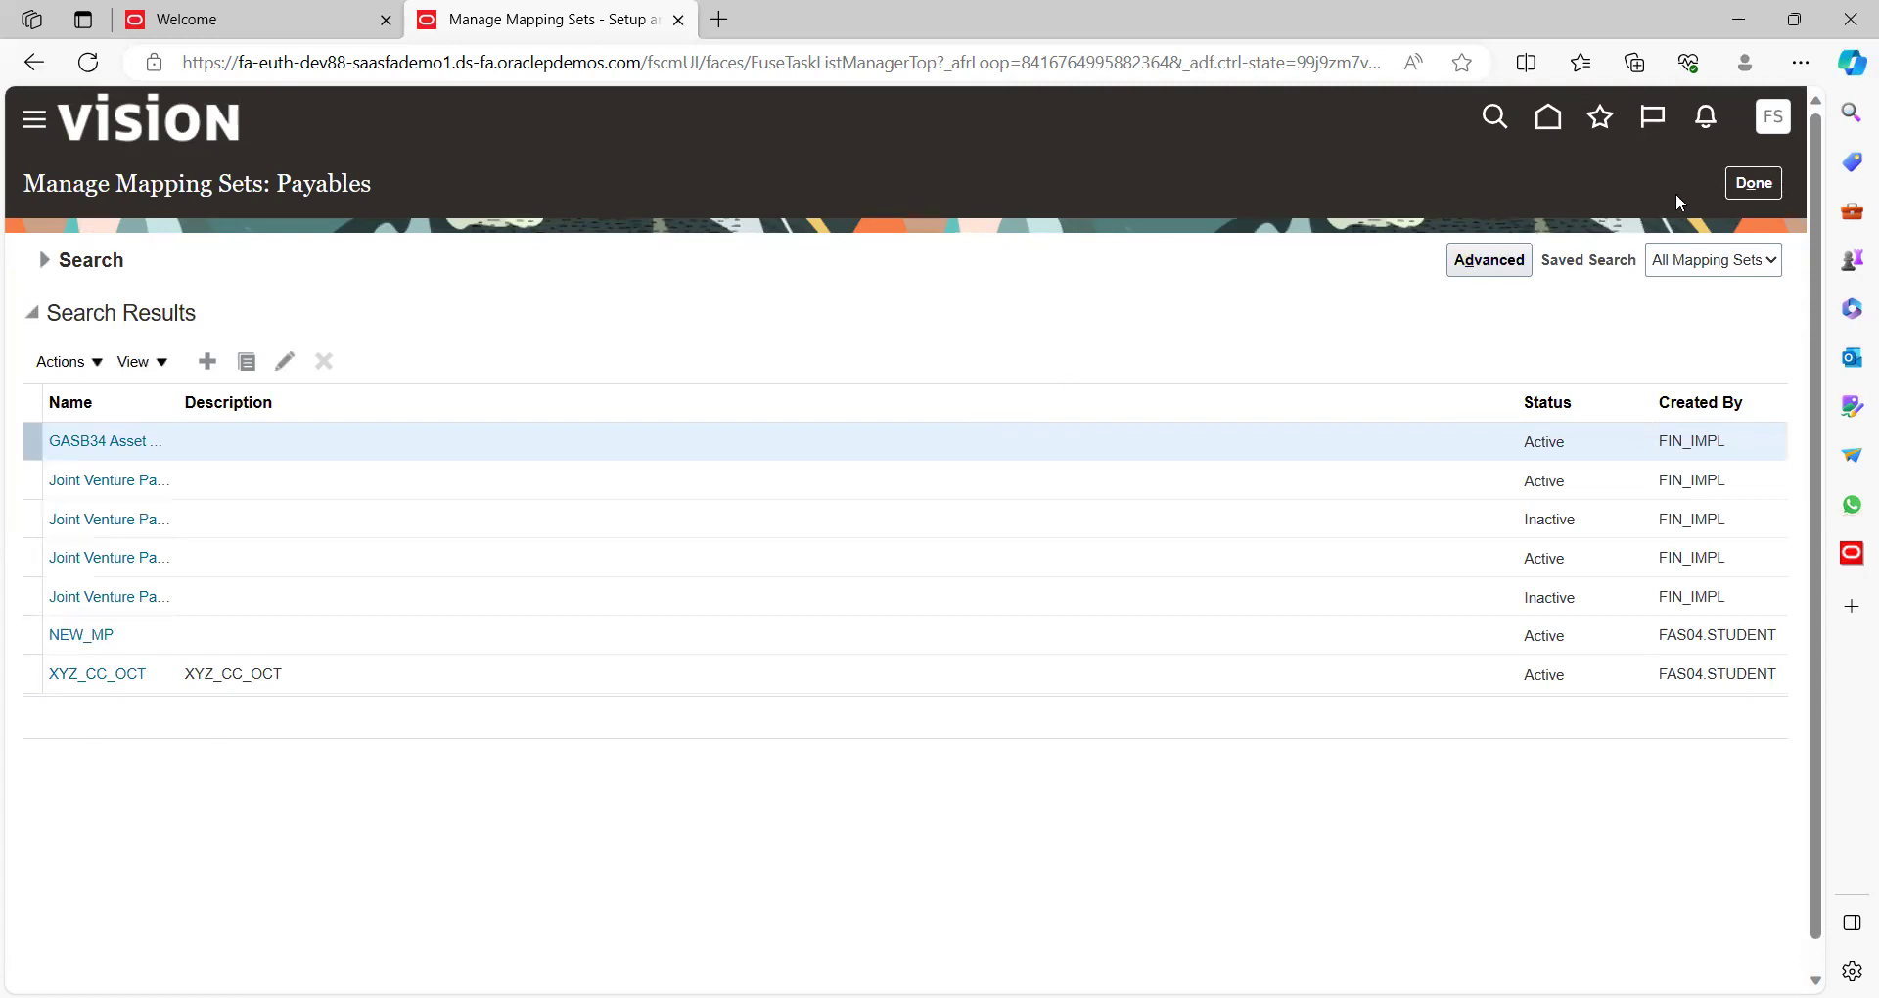
pyautogui.click(1741, 194)
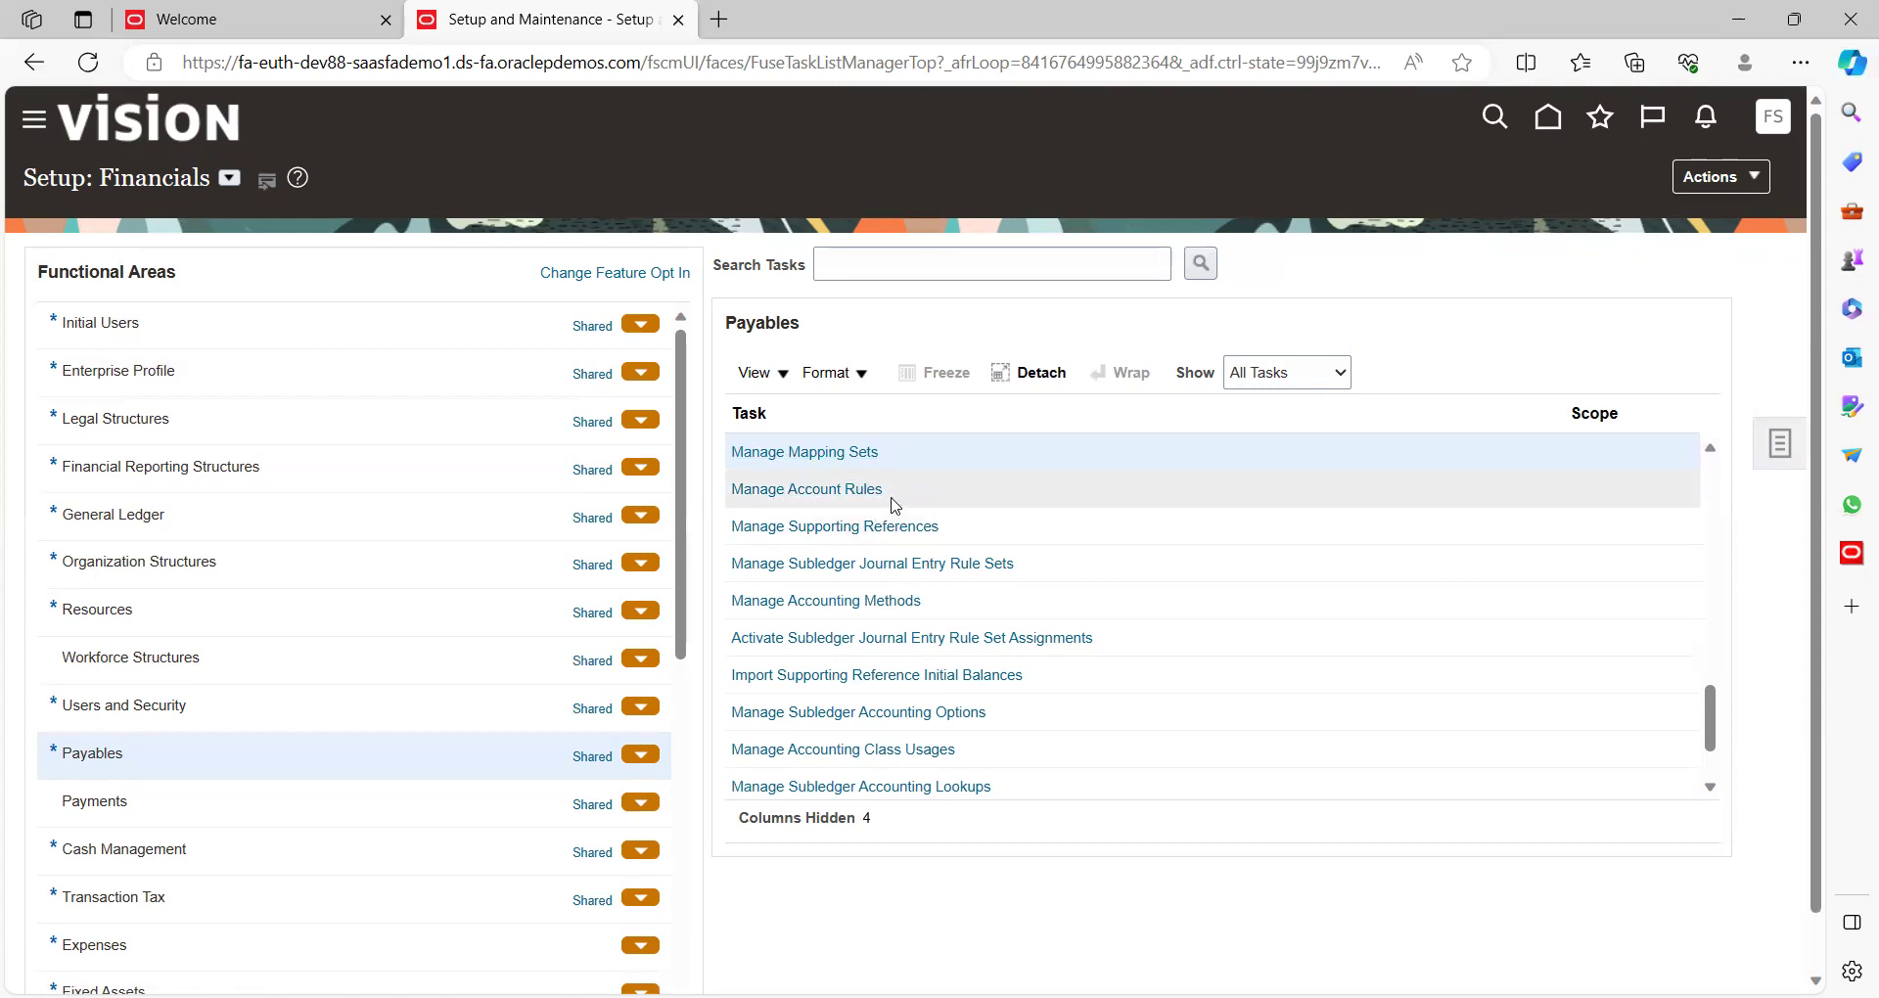
pyautogui.click(827, 489)
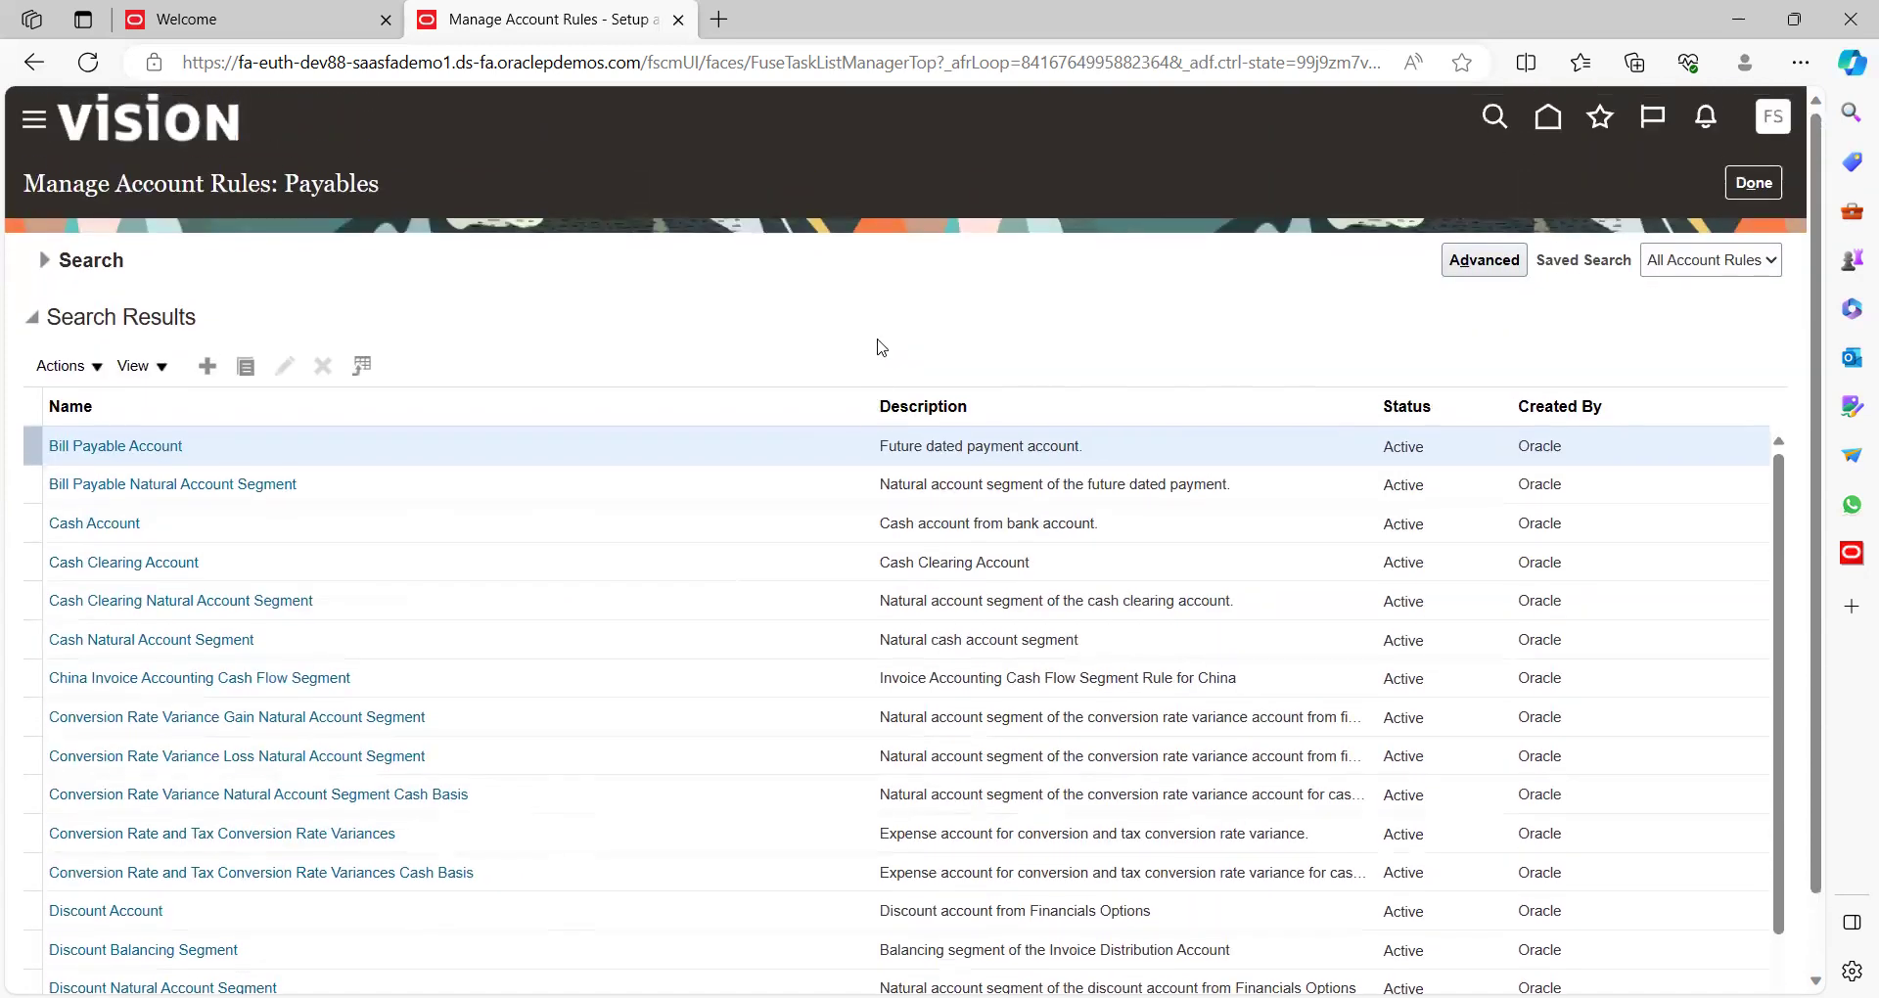
# Step: Find the NEW_AR account rule among the Payables account rules and open it for editing
pyautogui.click(44, 260)
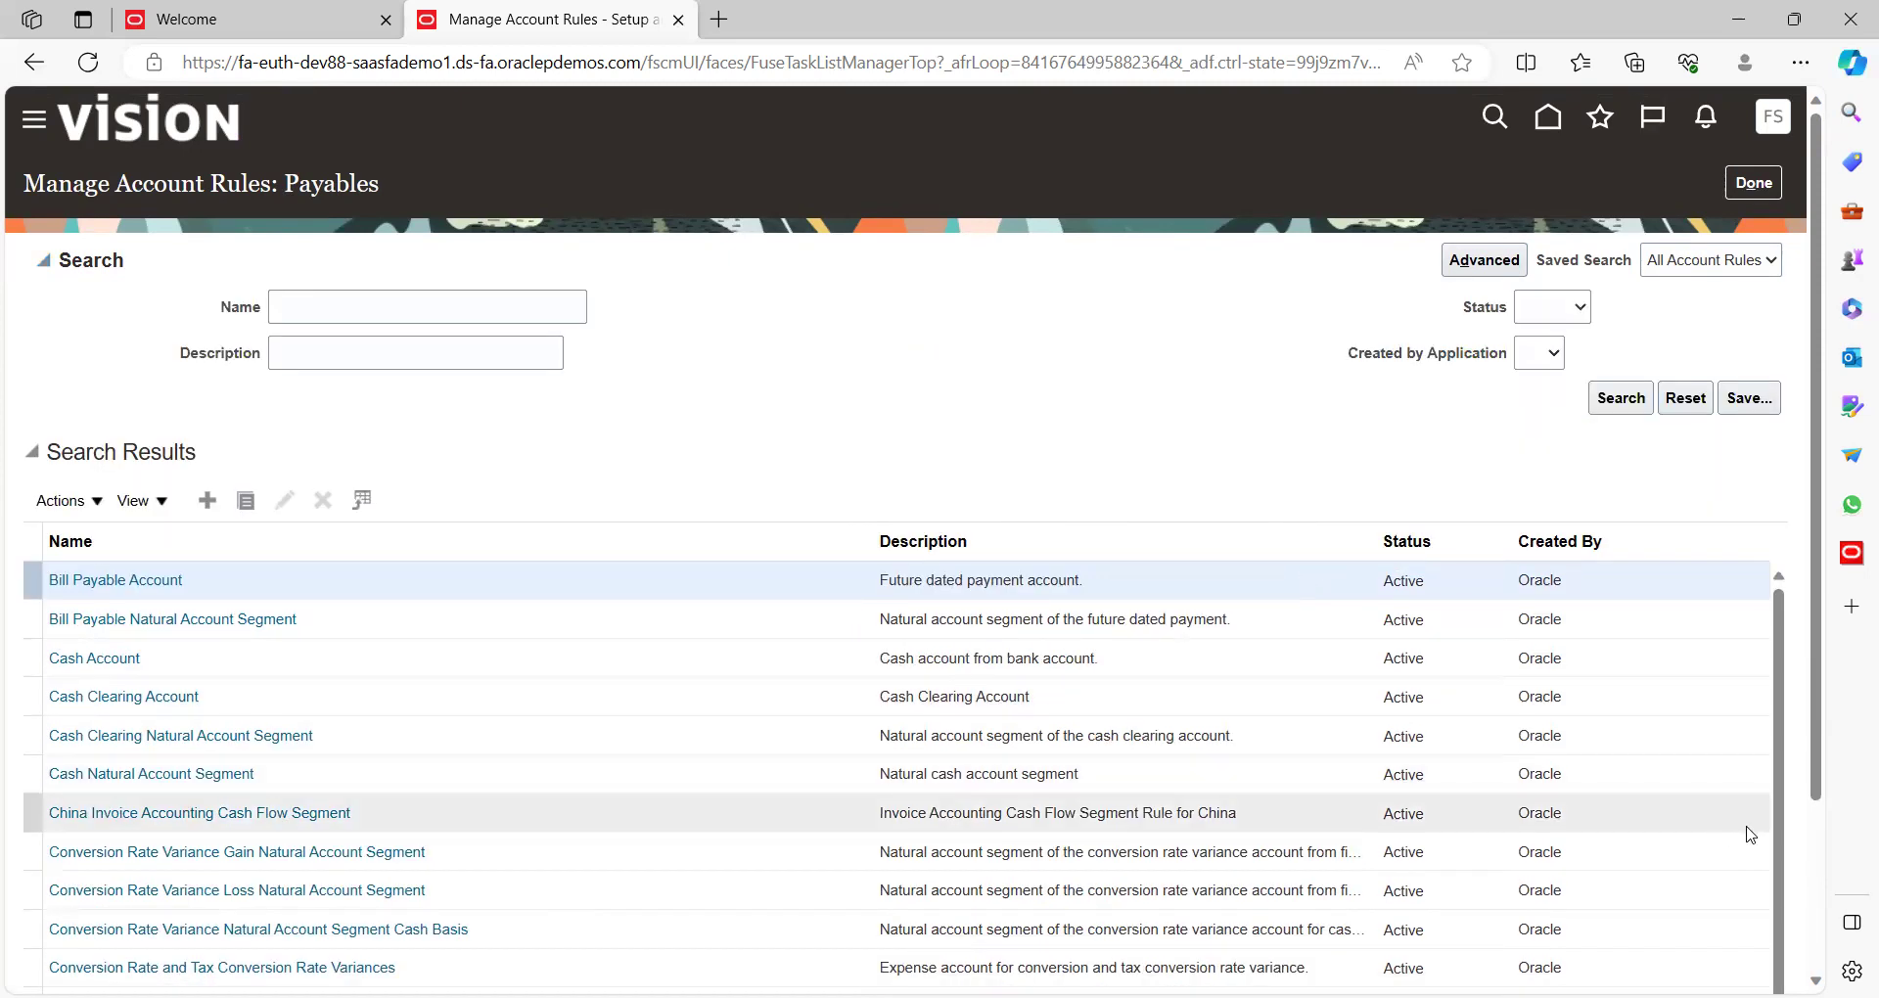
pyautogui.click(1816, 896)
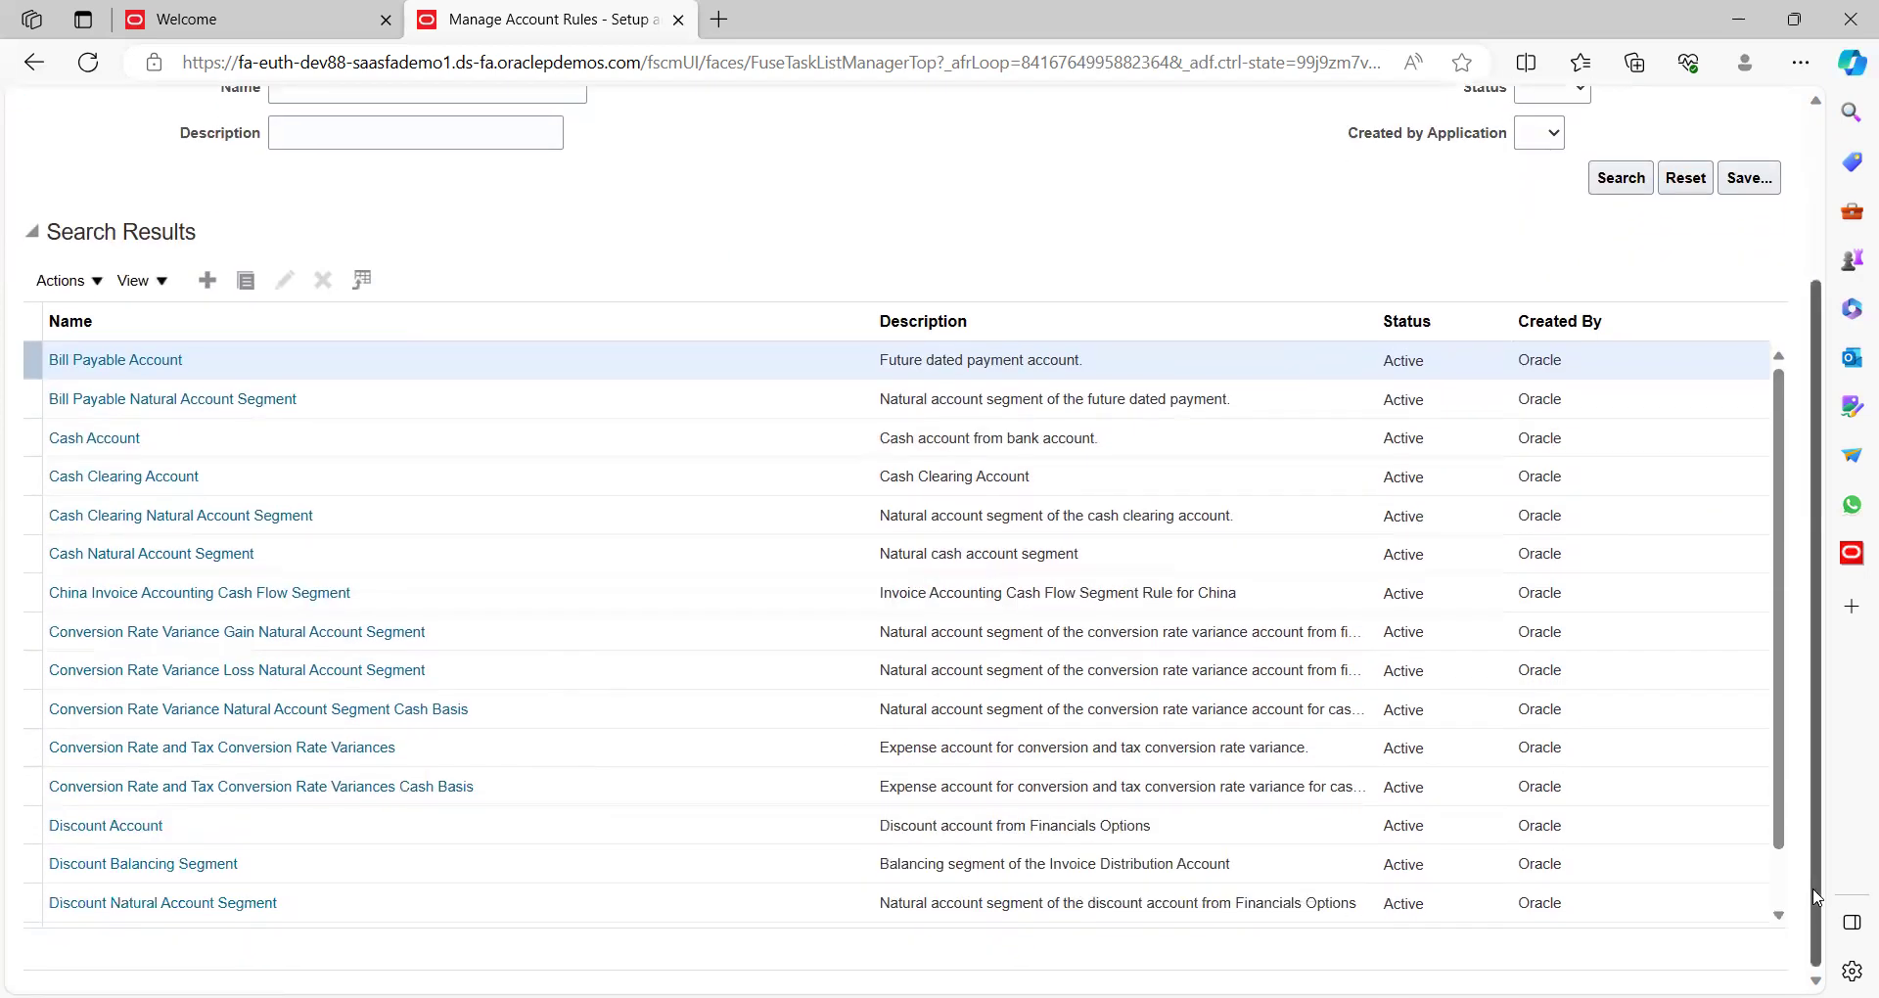
pyautogui.scroll(-1, 1786, 905)
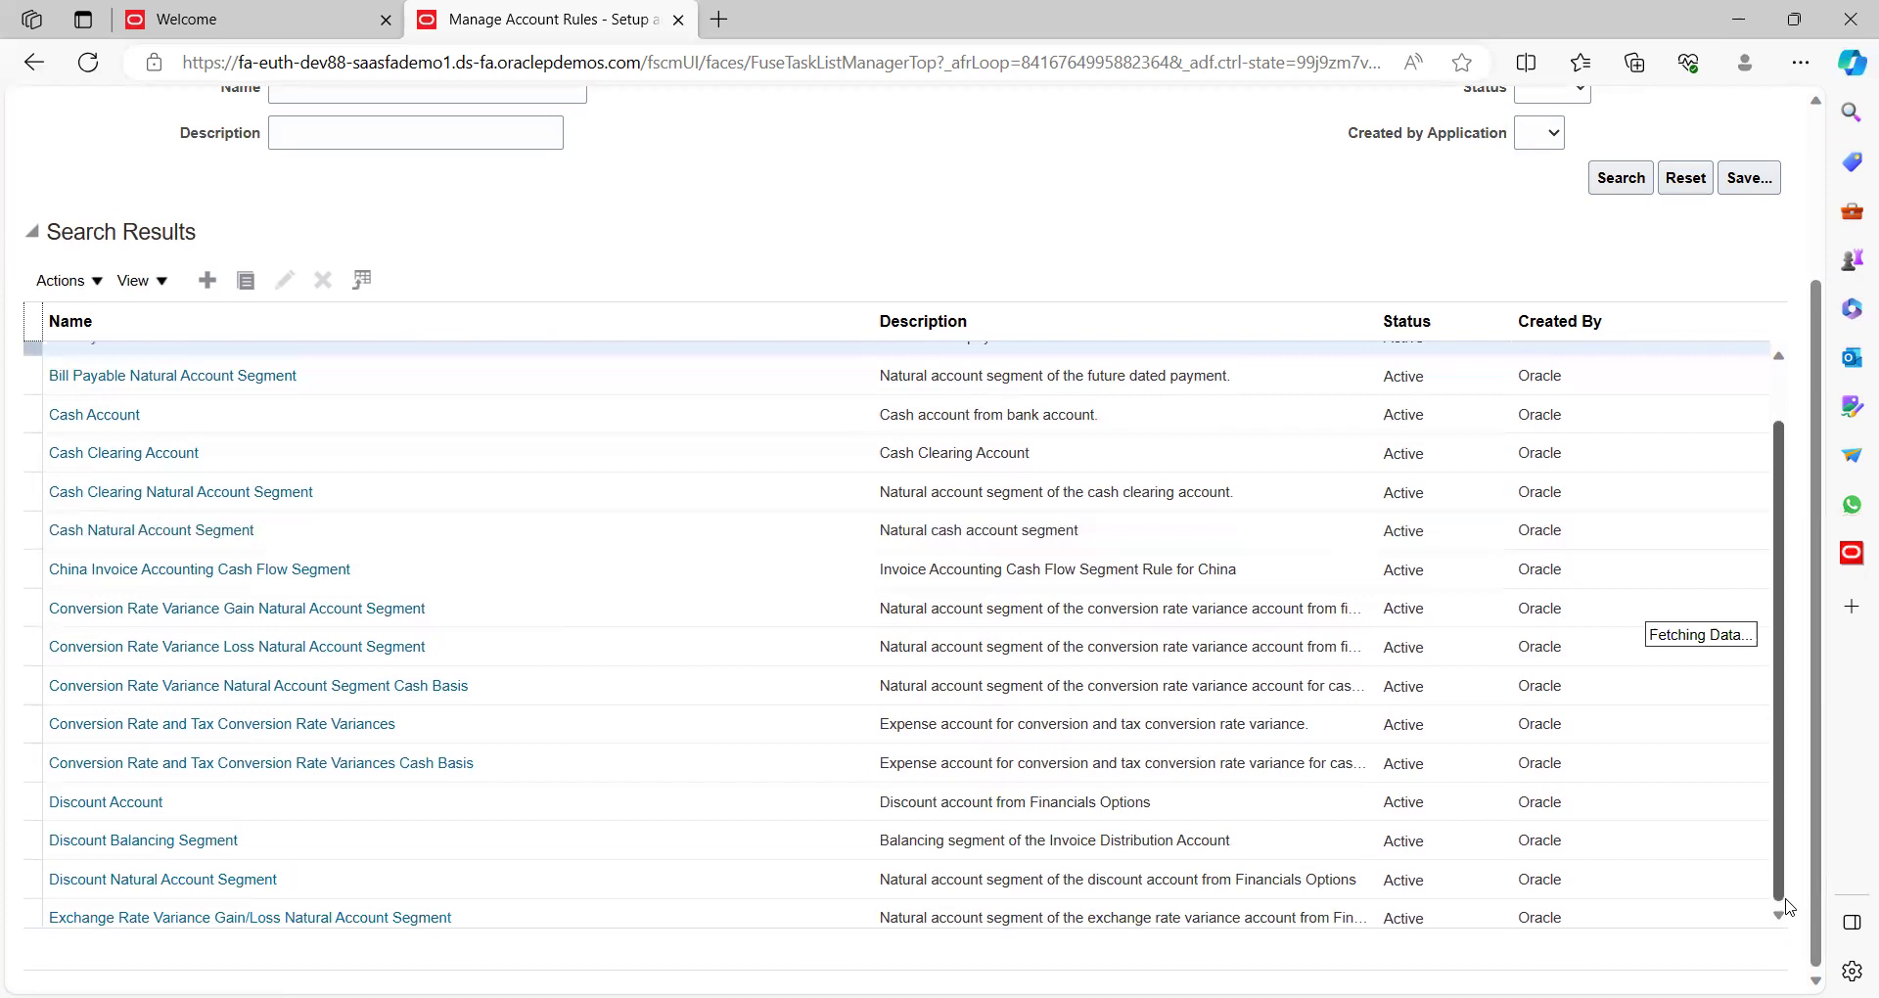
pyautogui.click(1782, 891)
pyautogui.click(1781, 891)
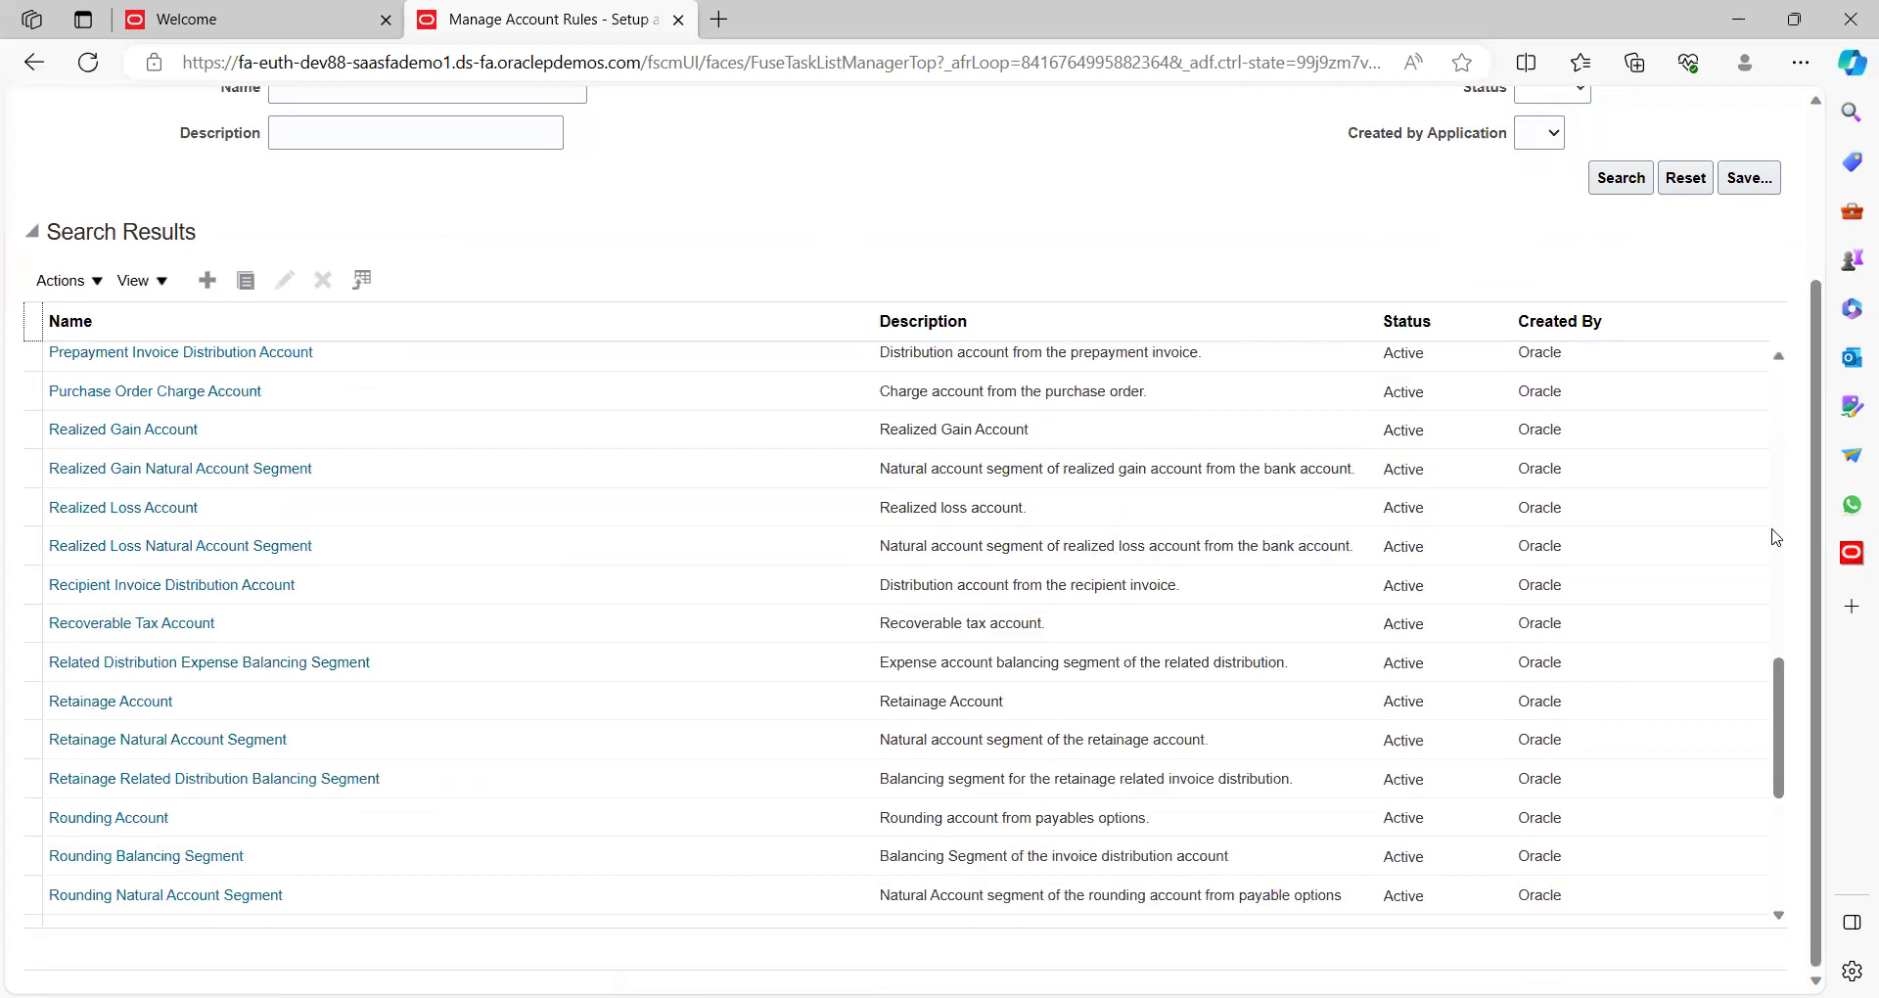
pyautogui.scroll(1, 1777, 536)
pyautogui.click(1777, 536)
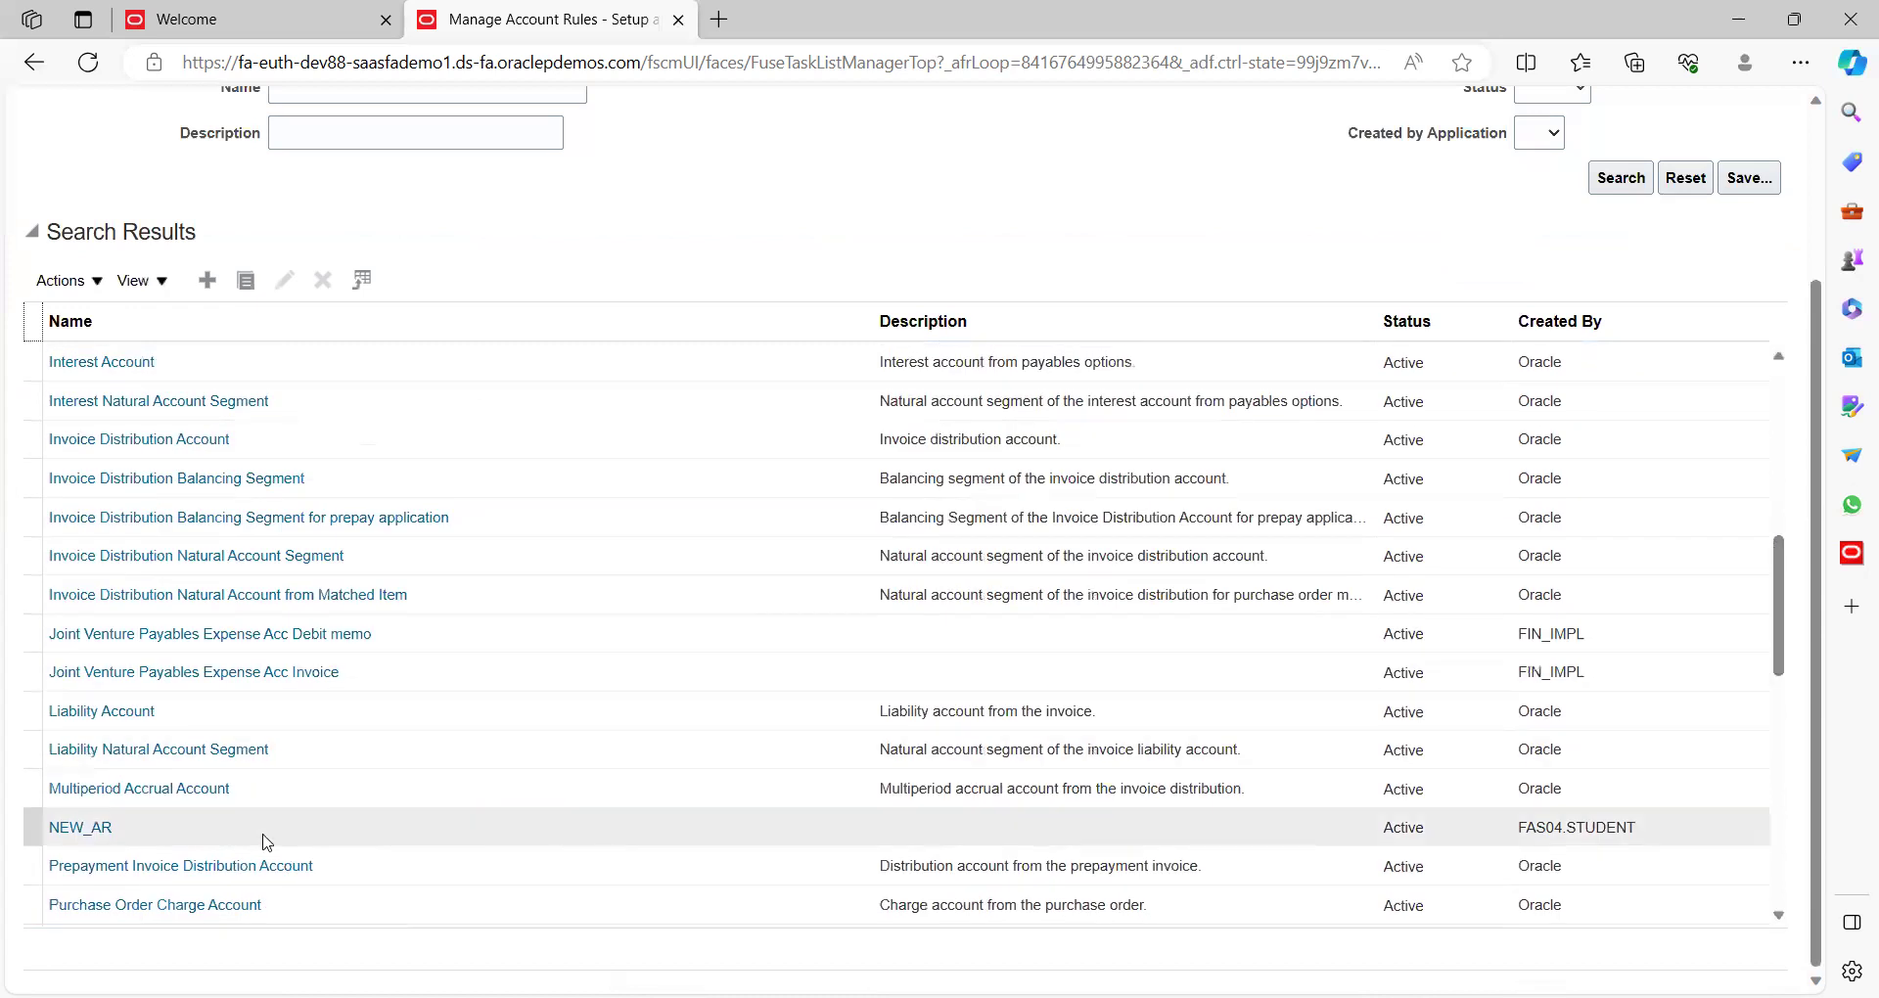
pyautogui.click(83, 834)
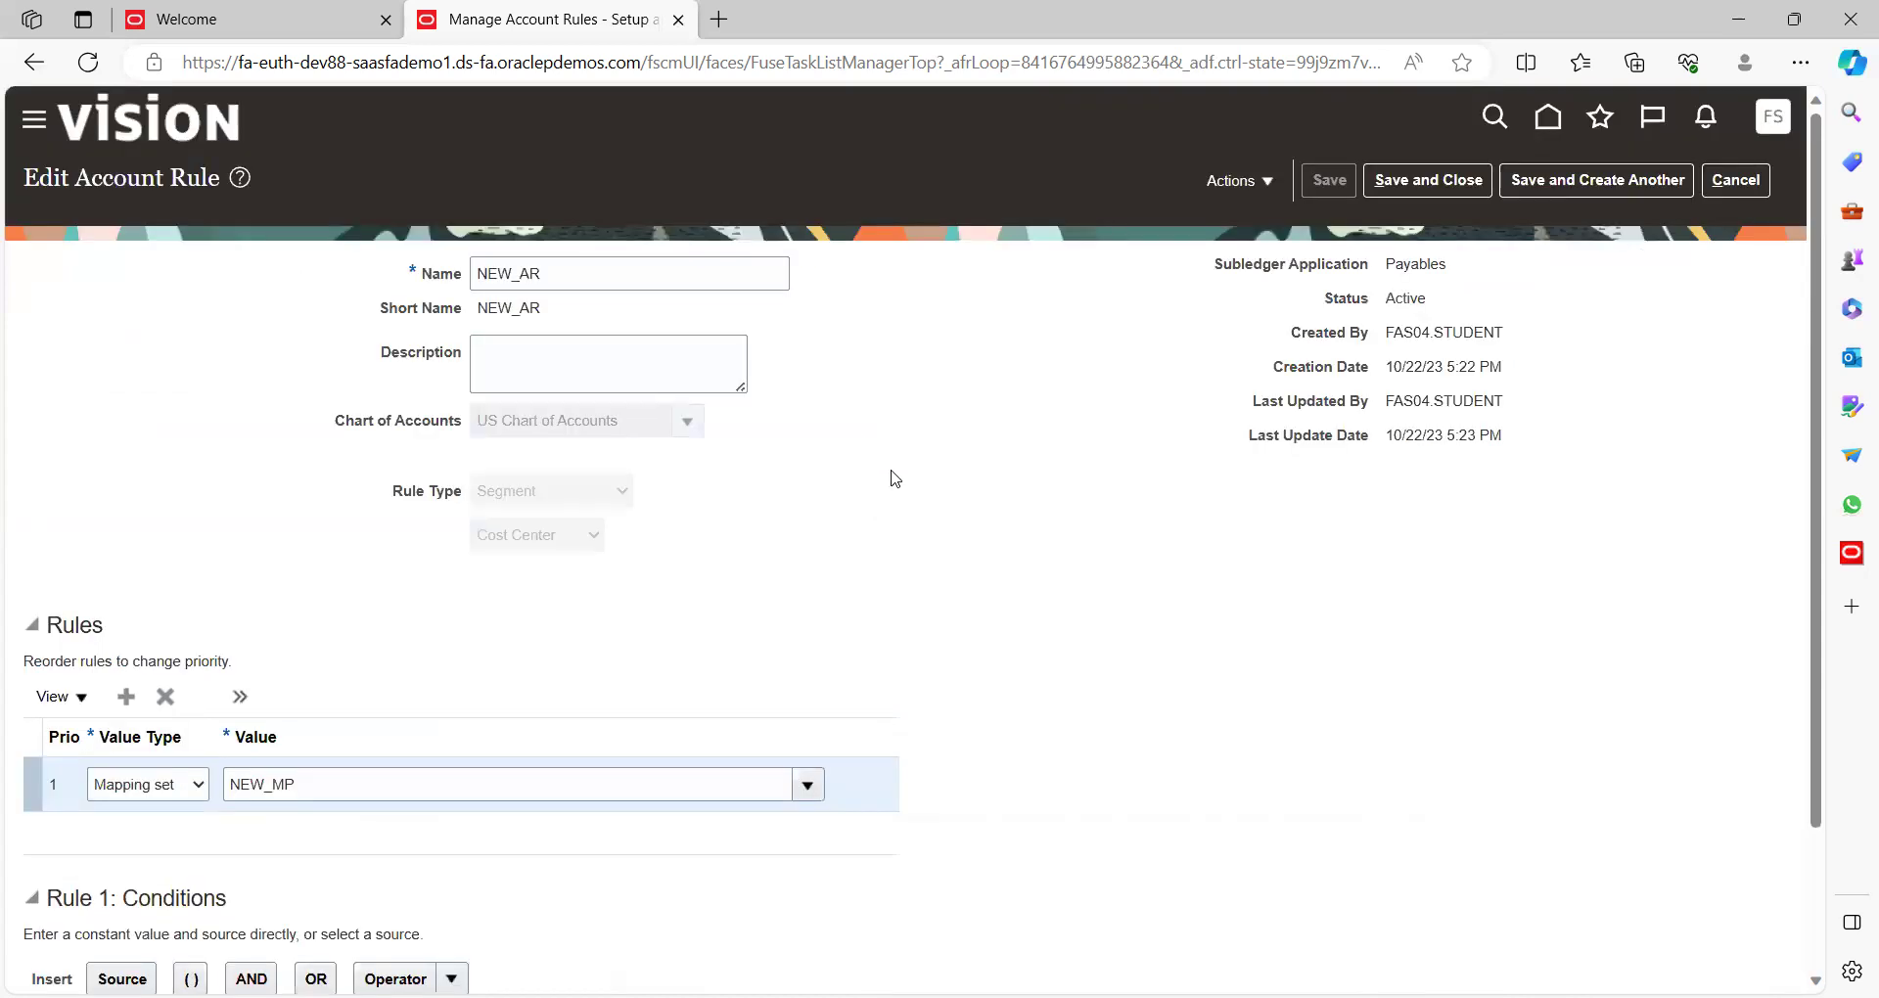
# Step: Examine the NEW_AR account rule's chart of accounts, rule type, conditions and the value types available for its rule line
pyautogui.scroll(-2, 891, 478)
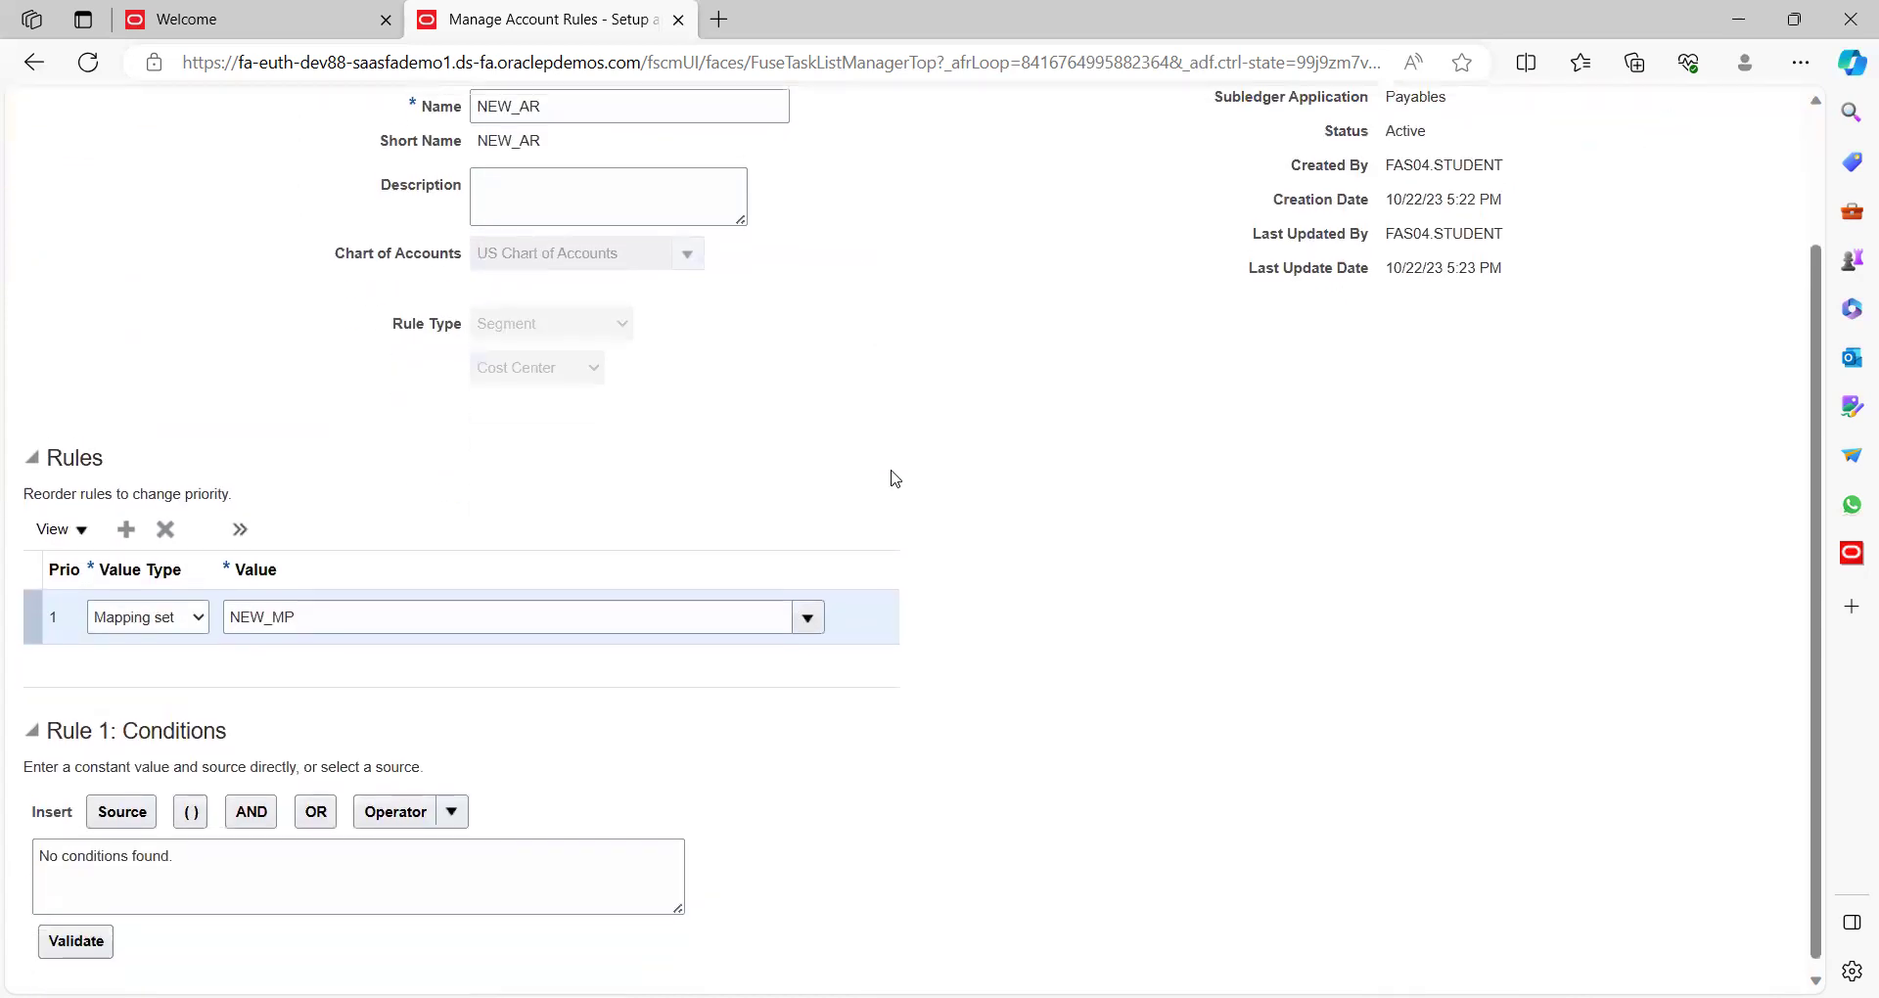
pyautogui.scroll(2, 891, 479)
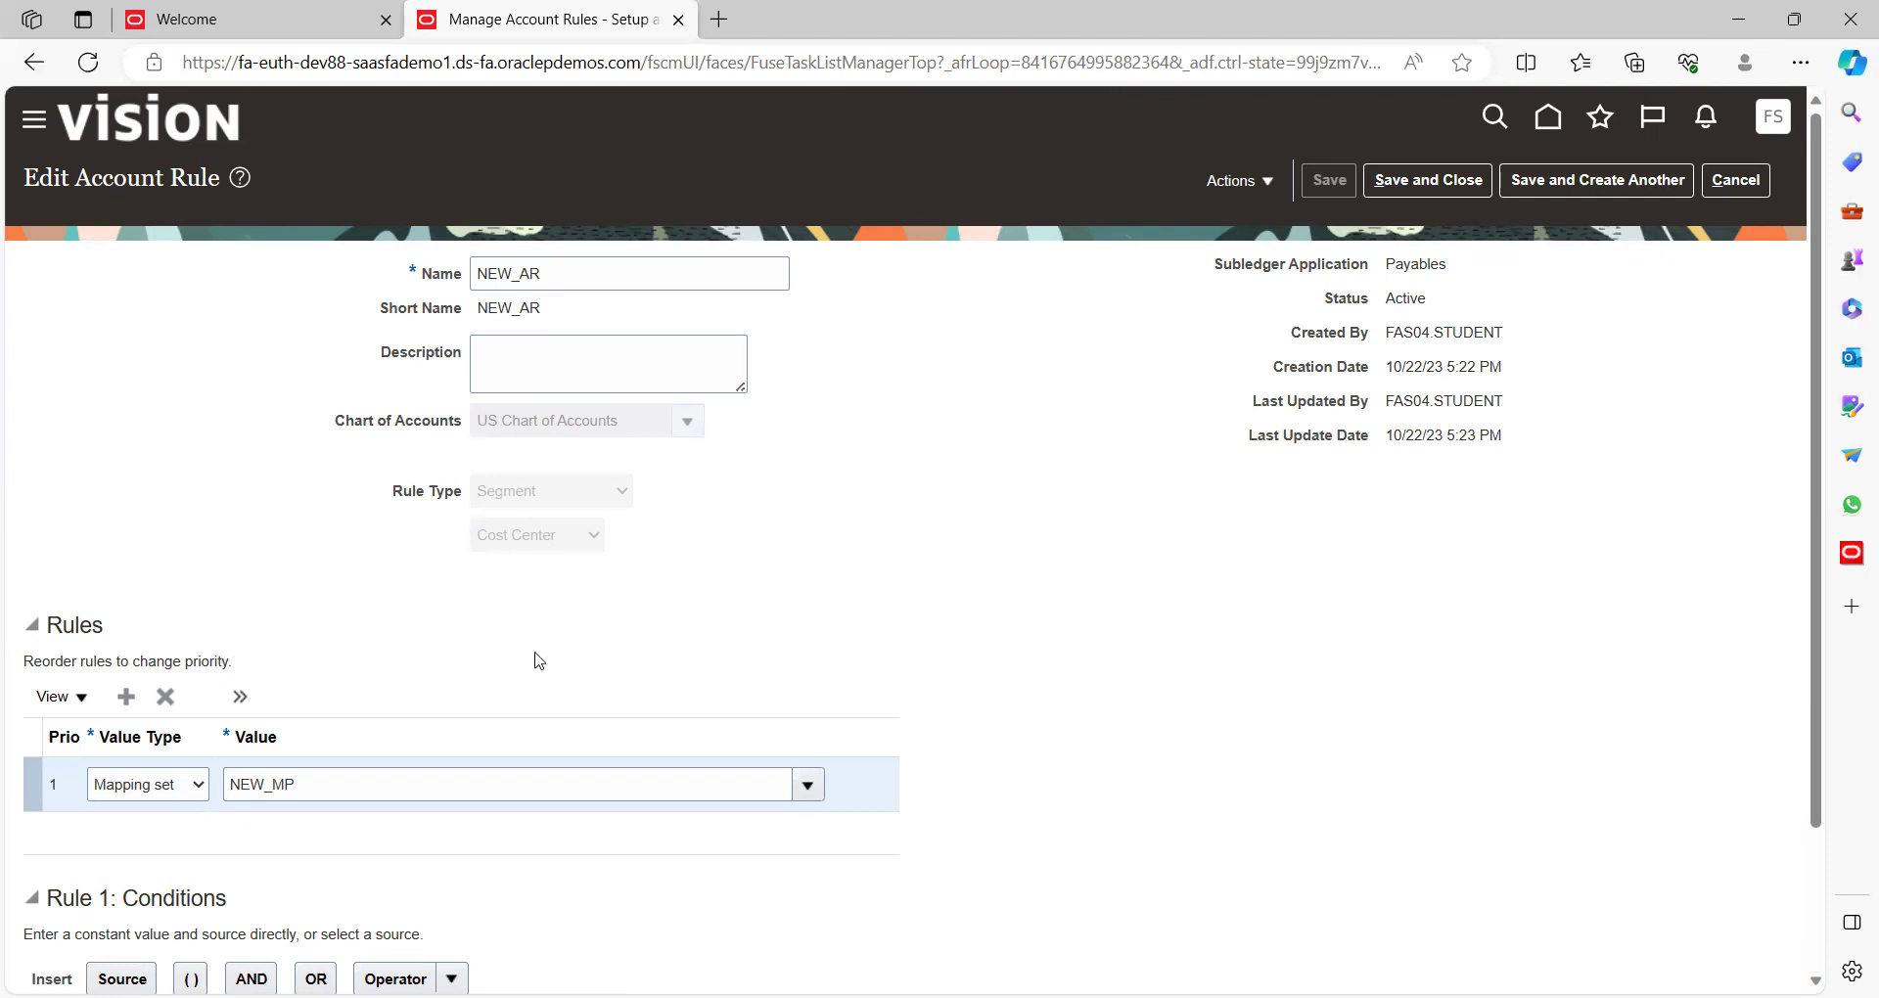
pyautogui.scroll(-2, 538, 661)
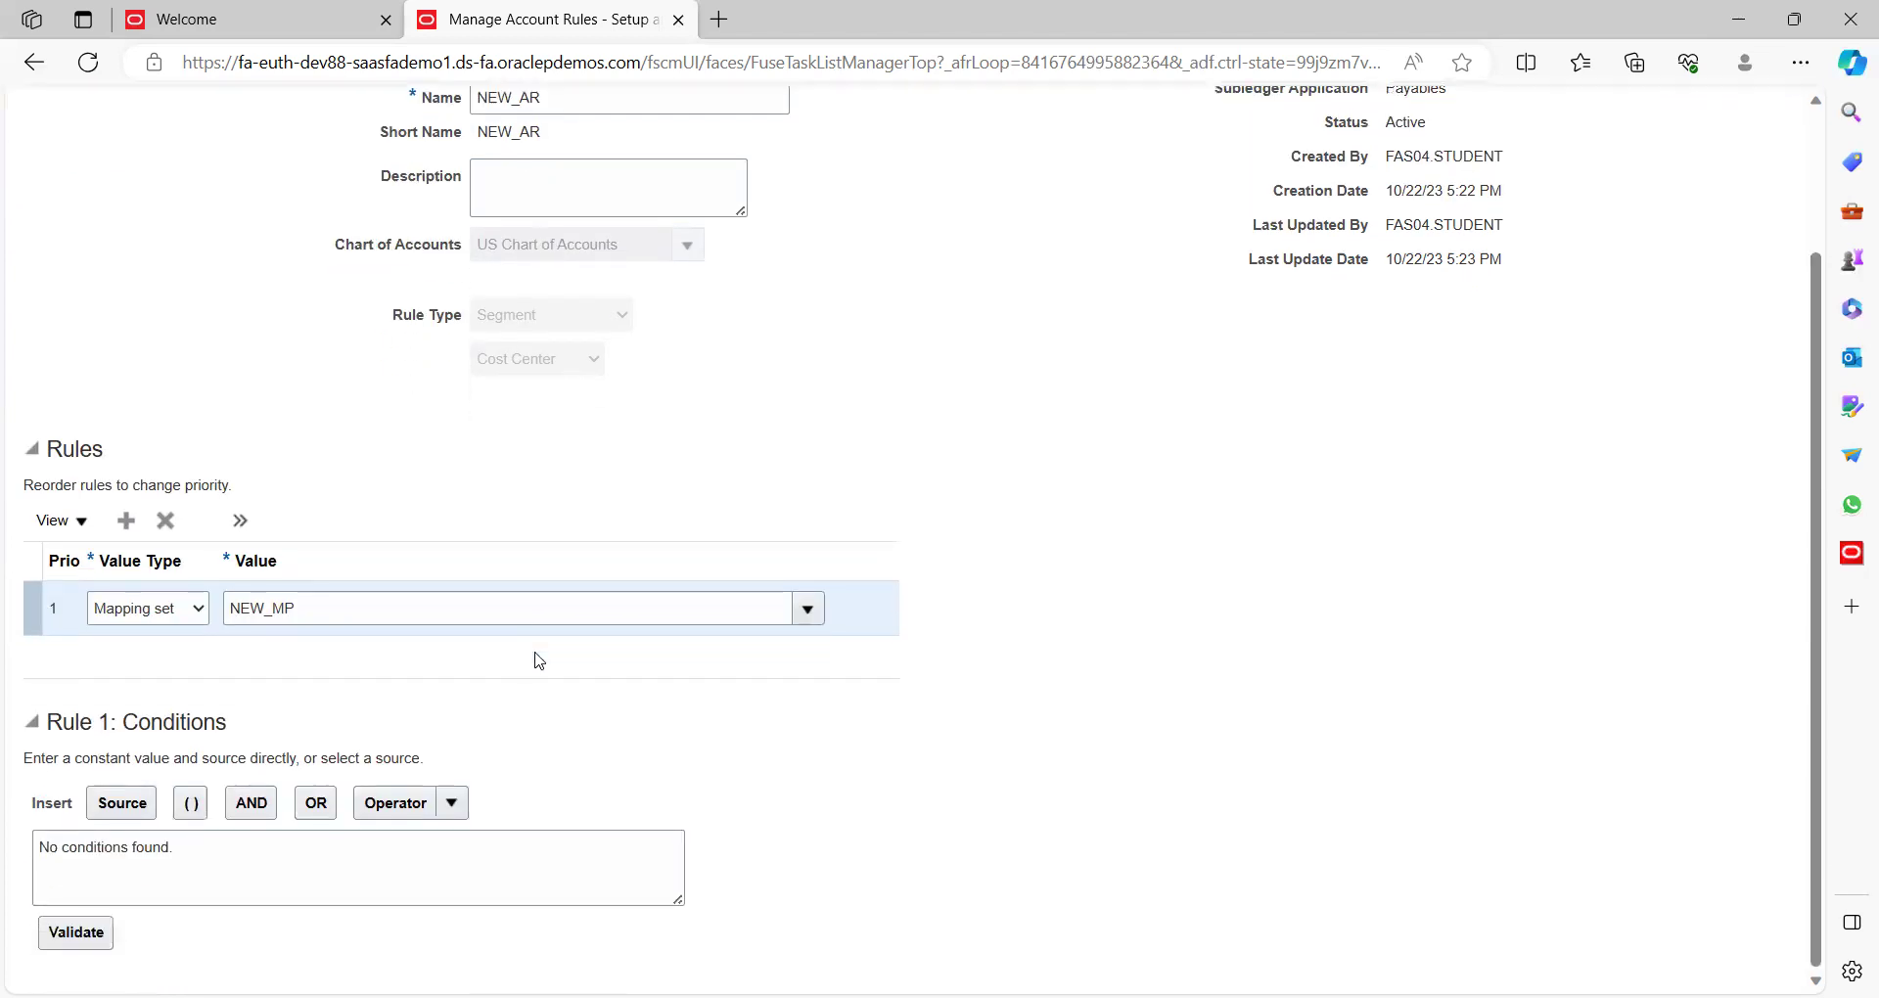
pyautogui.click(140, 619)
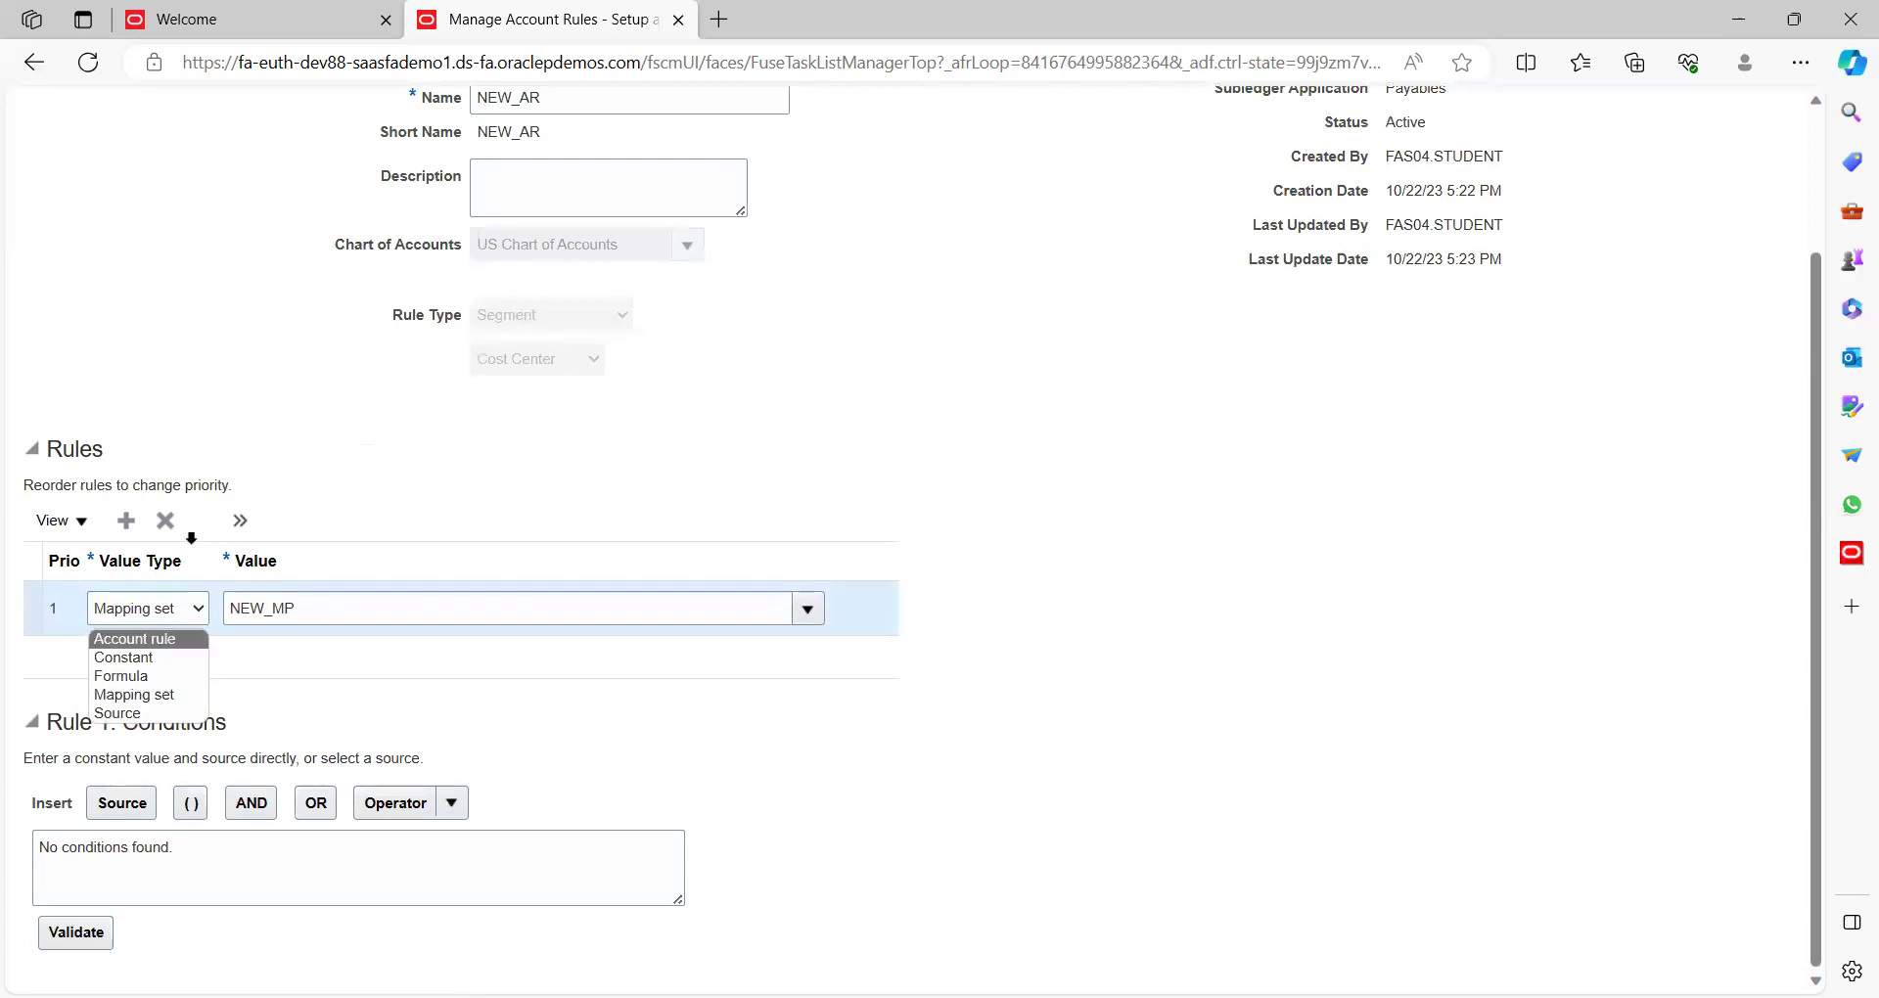
pyautogui.click(935, 491)
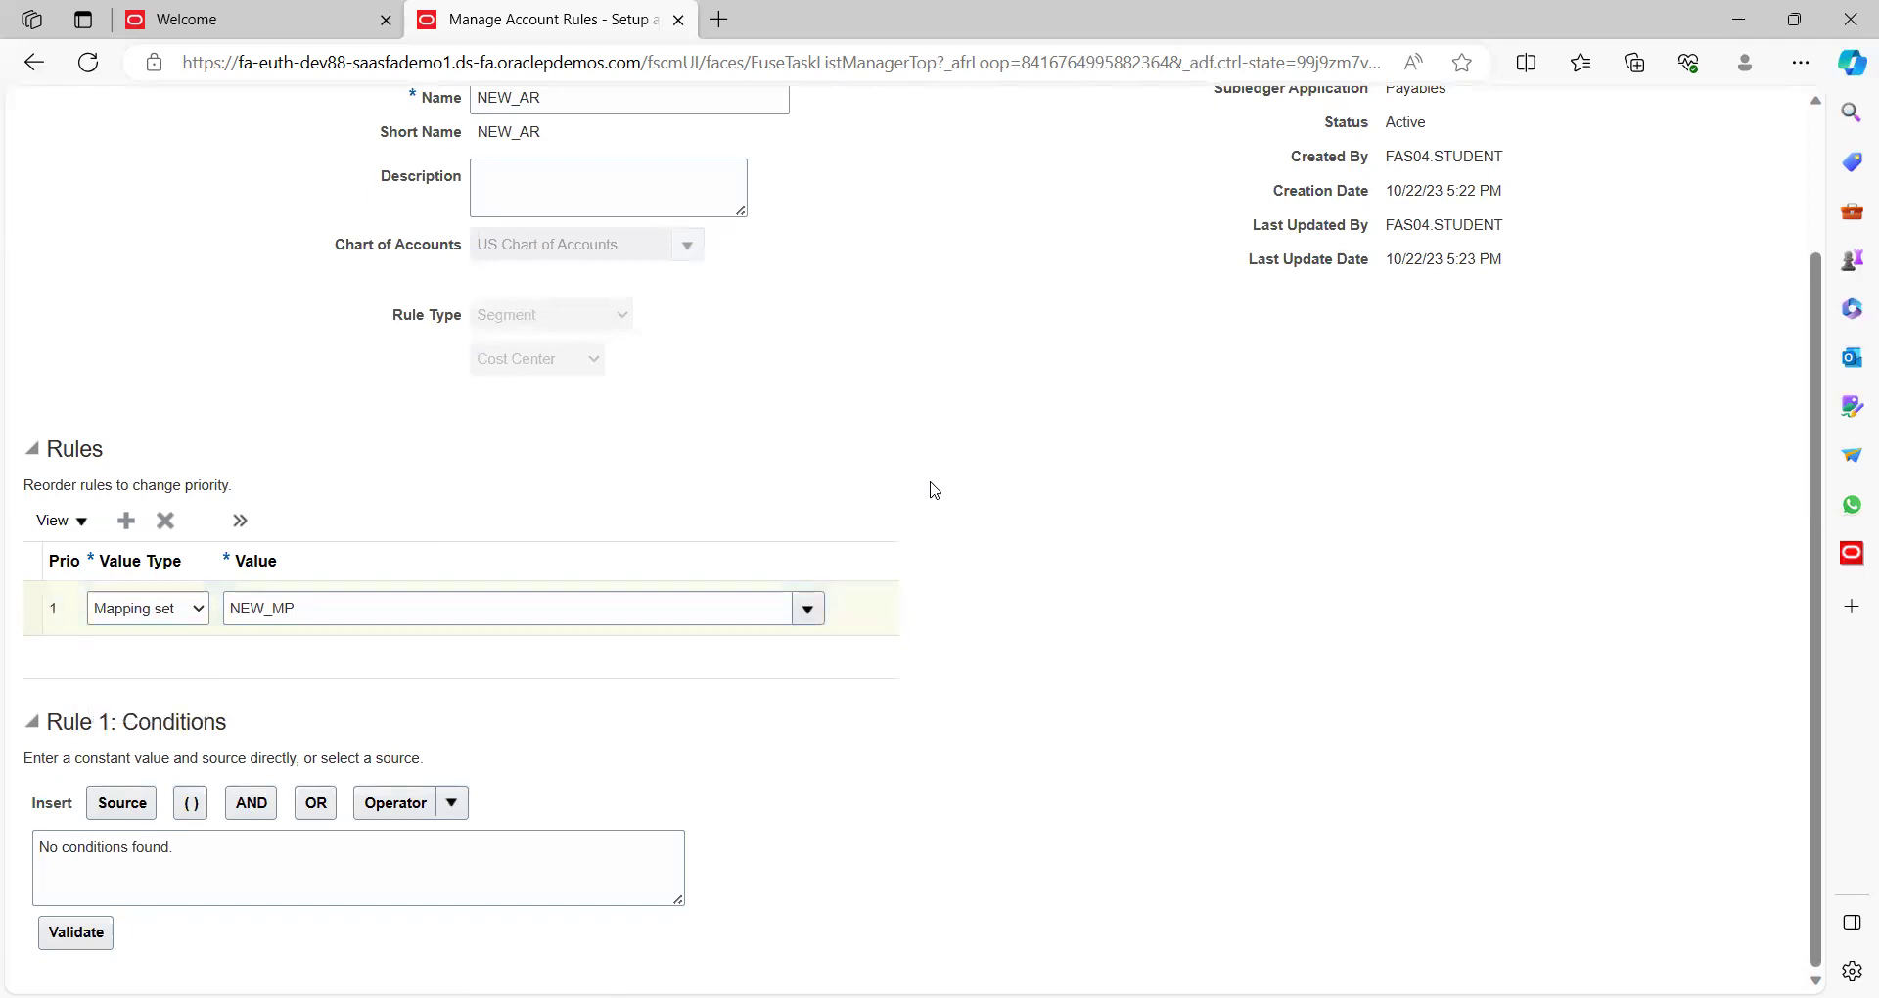
pyautogui.click(142, 617)
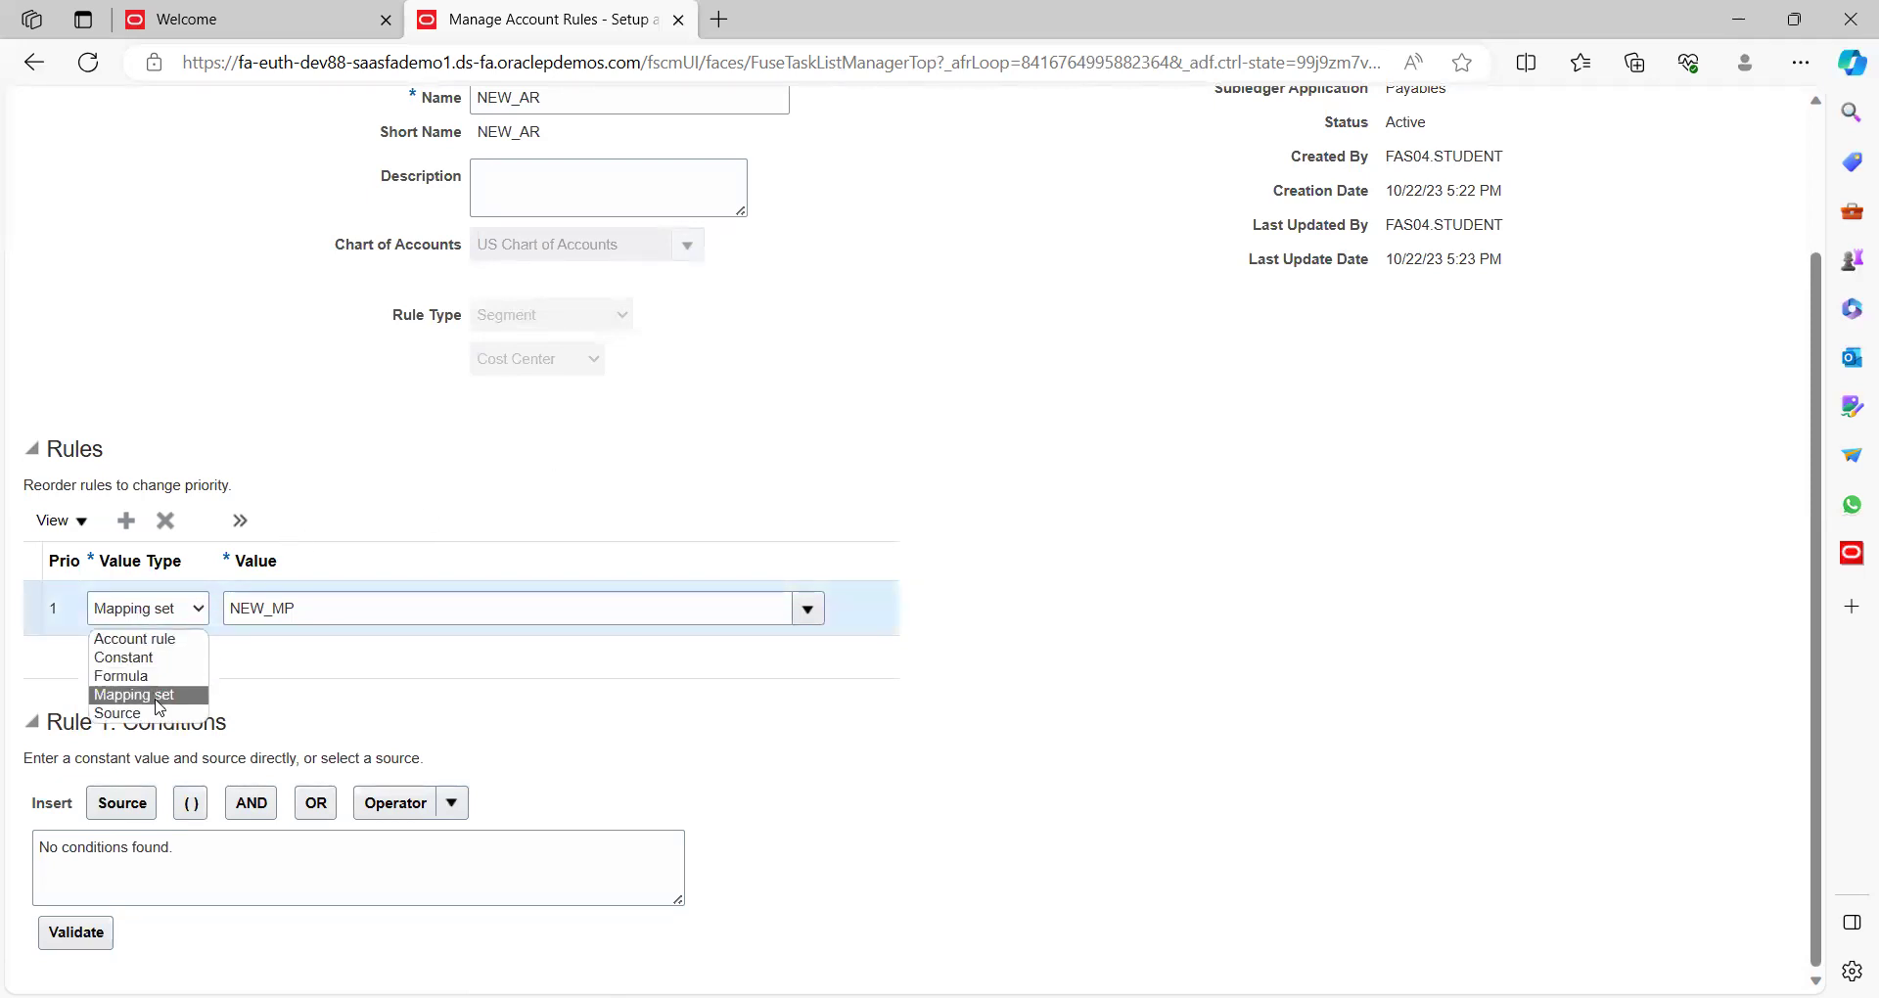
pyautogui.press('Home')
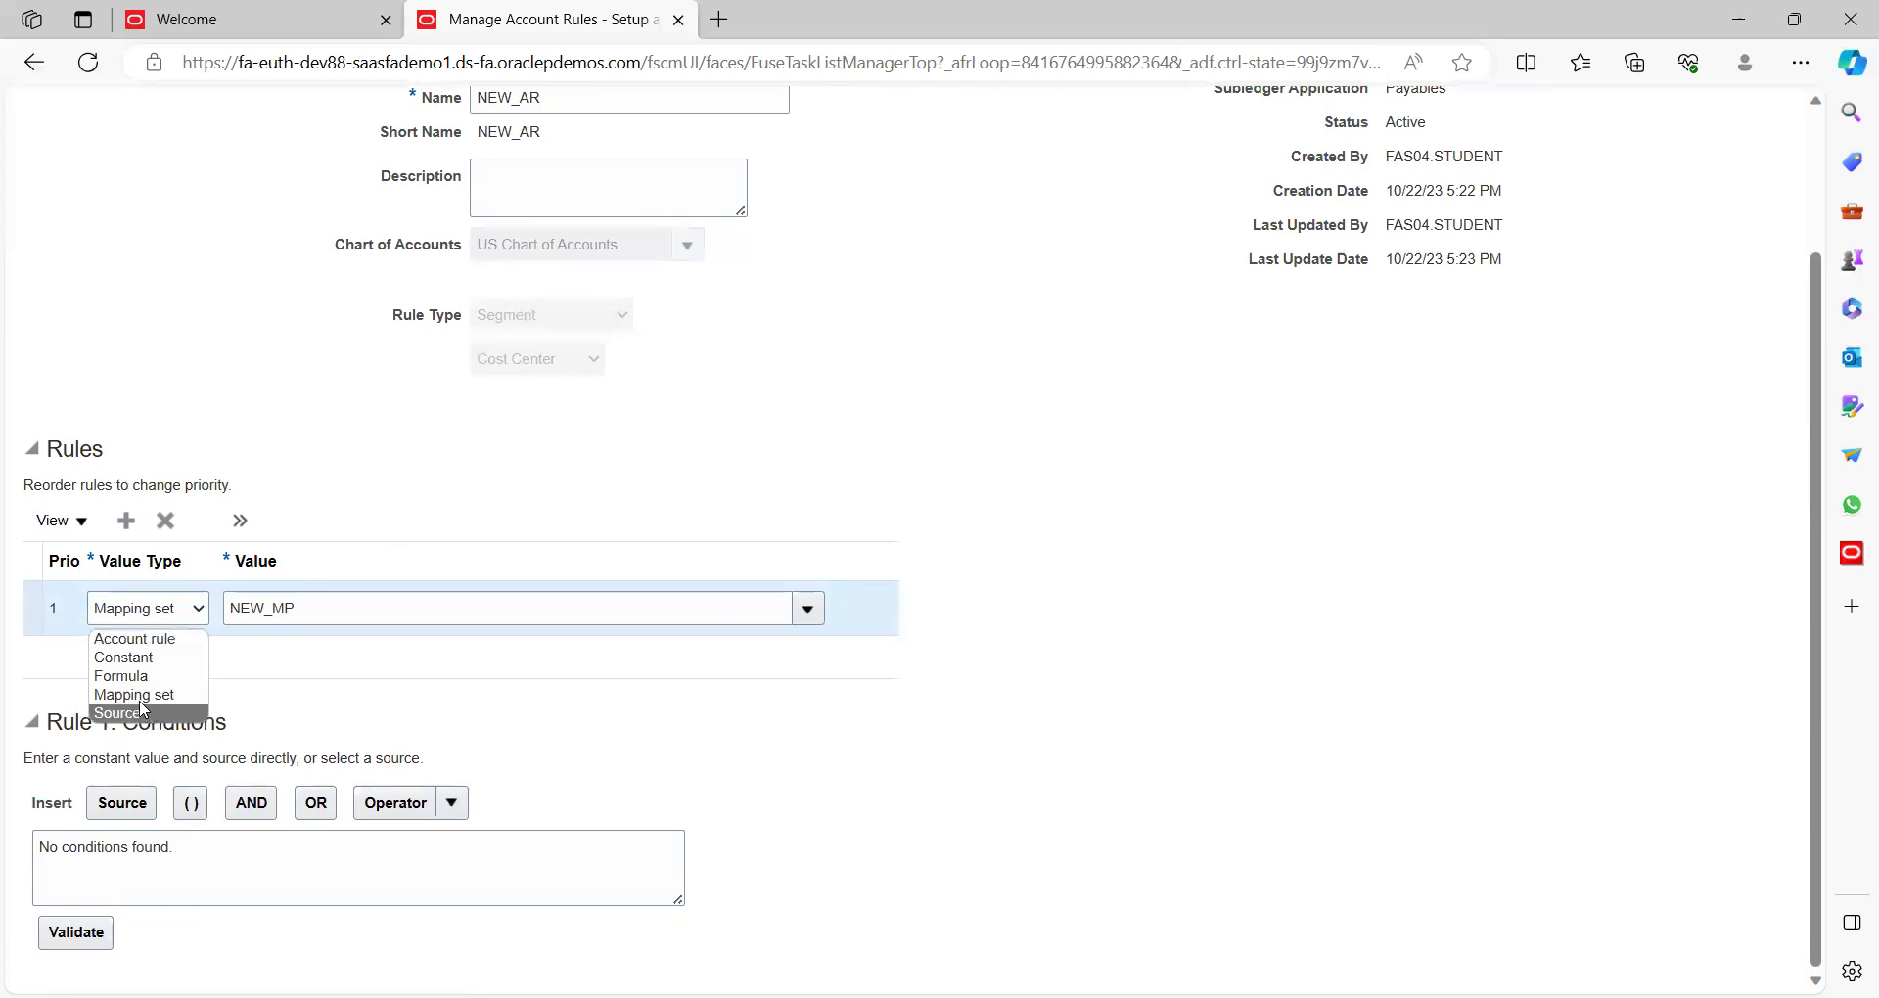
pyautogui.click(332, 623)
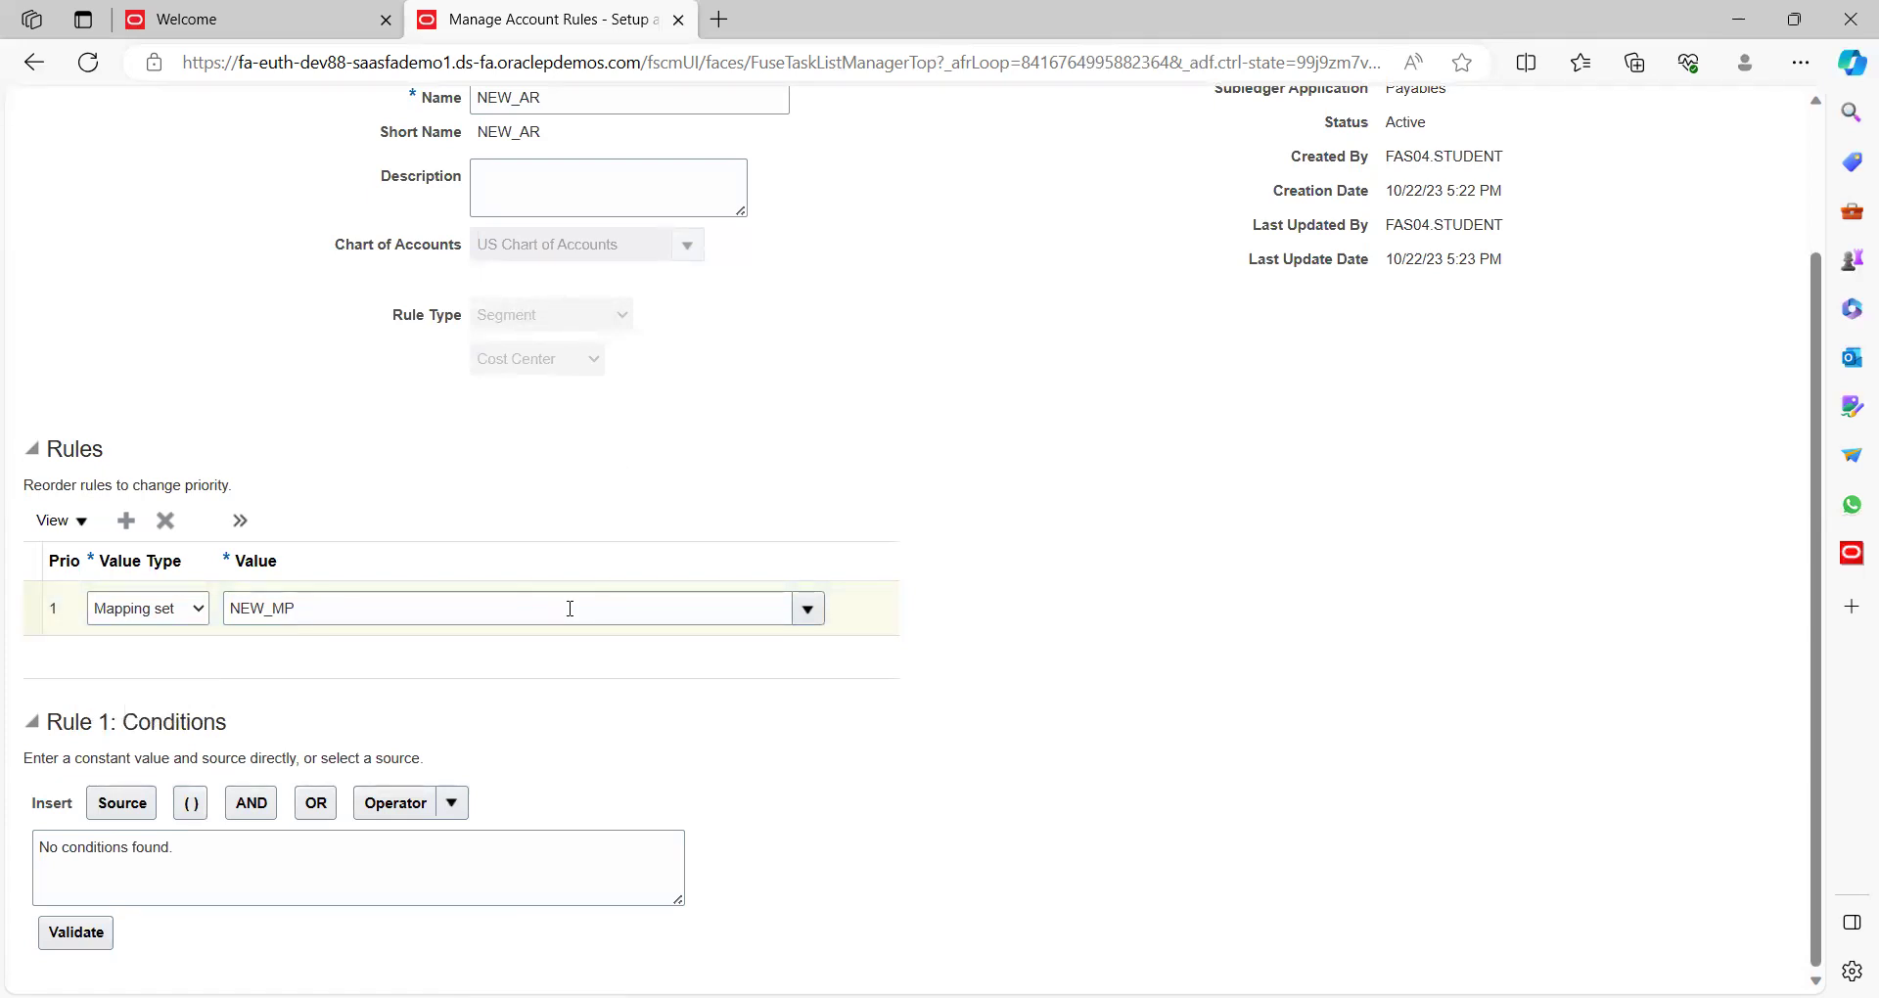
# Step: Select the NEW_MP mapping set as the account rule's value, then save and close the rule
pyautogui.click(806, 609)
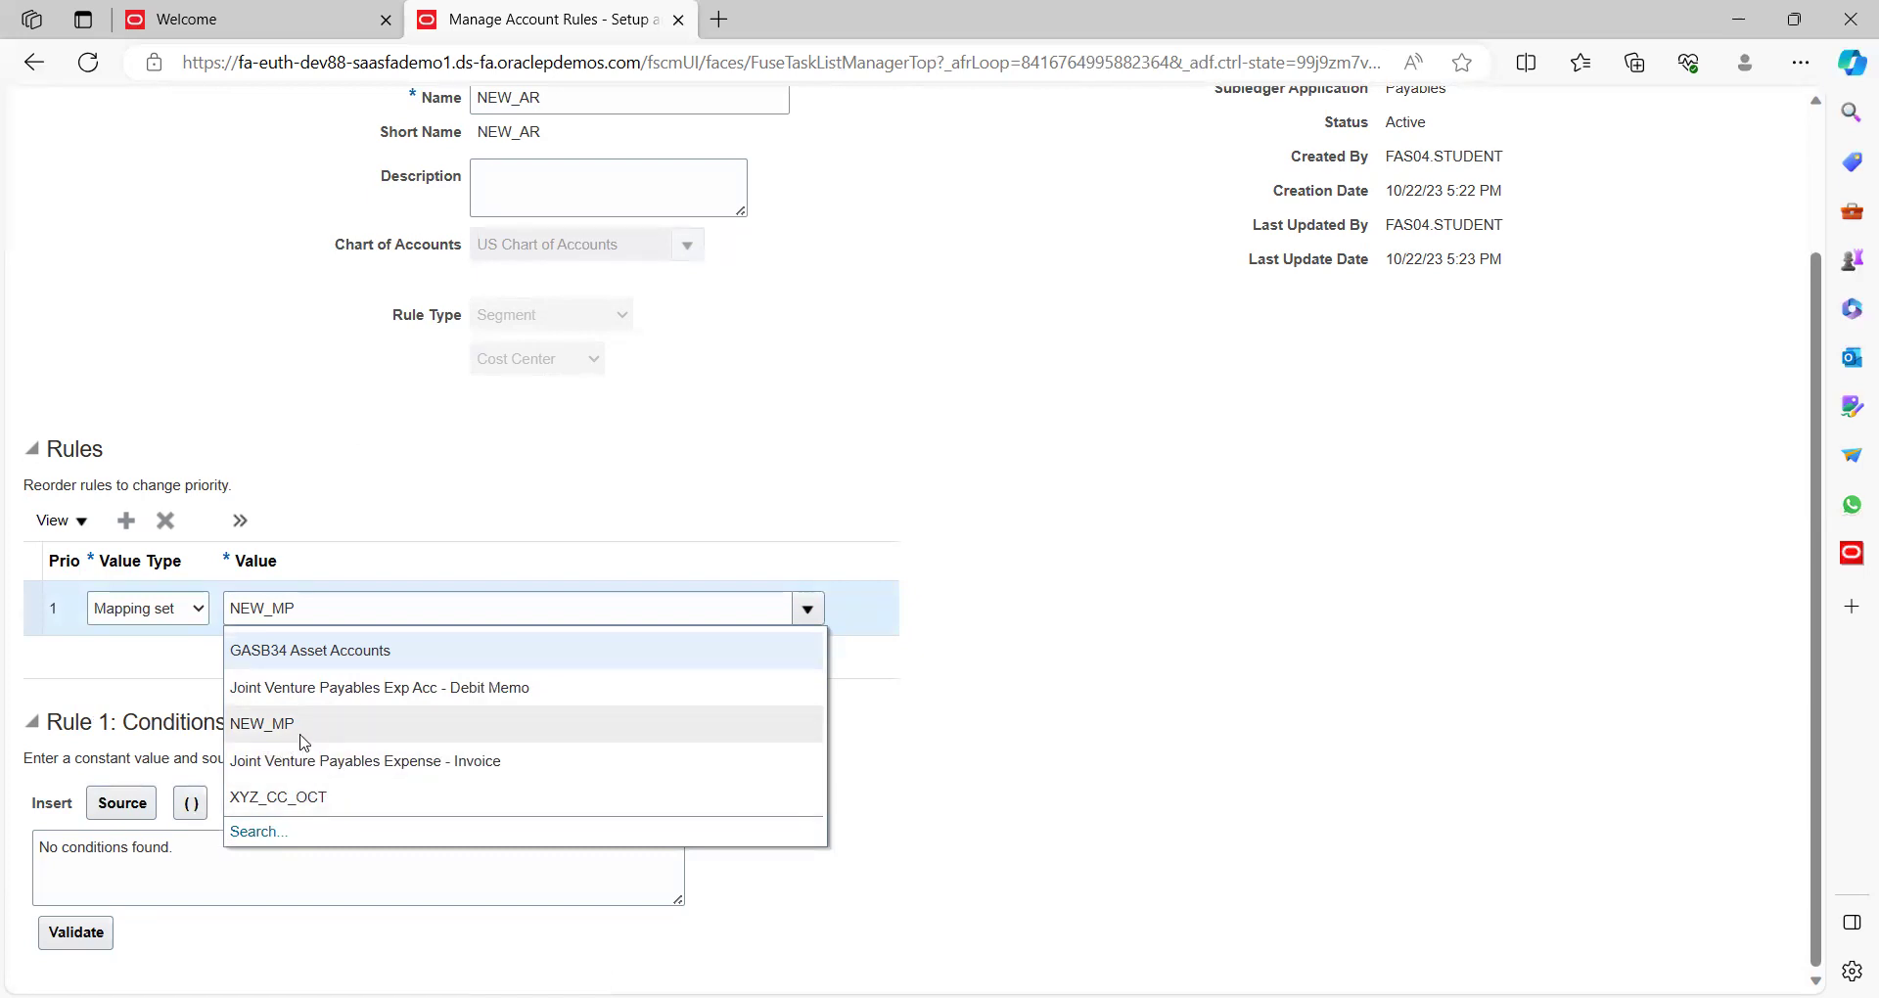
pyautogui.click(538, 729)
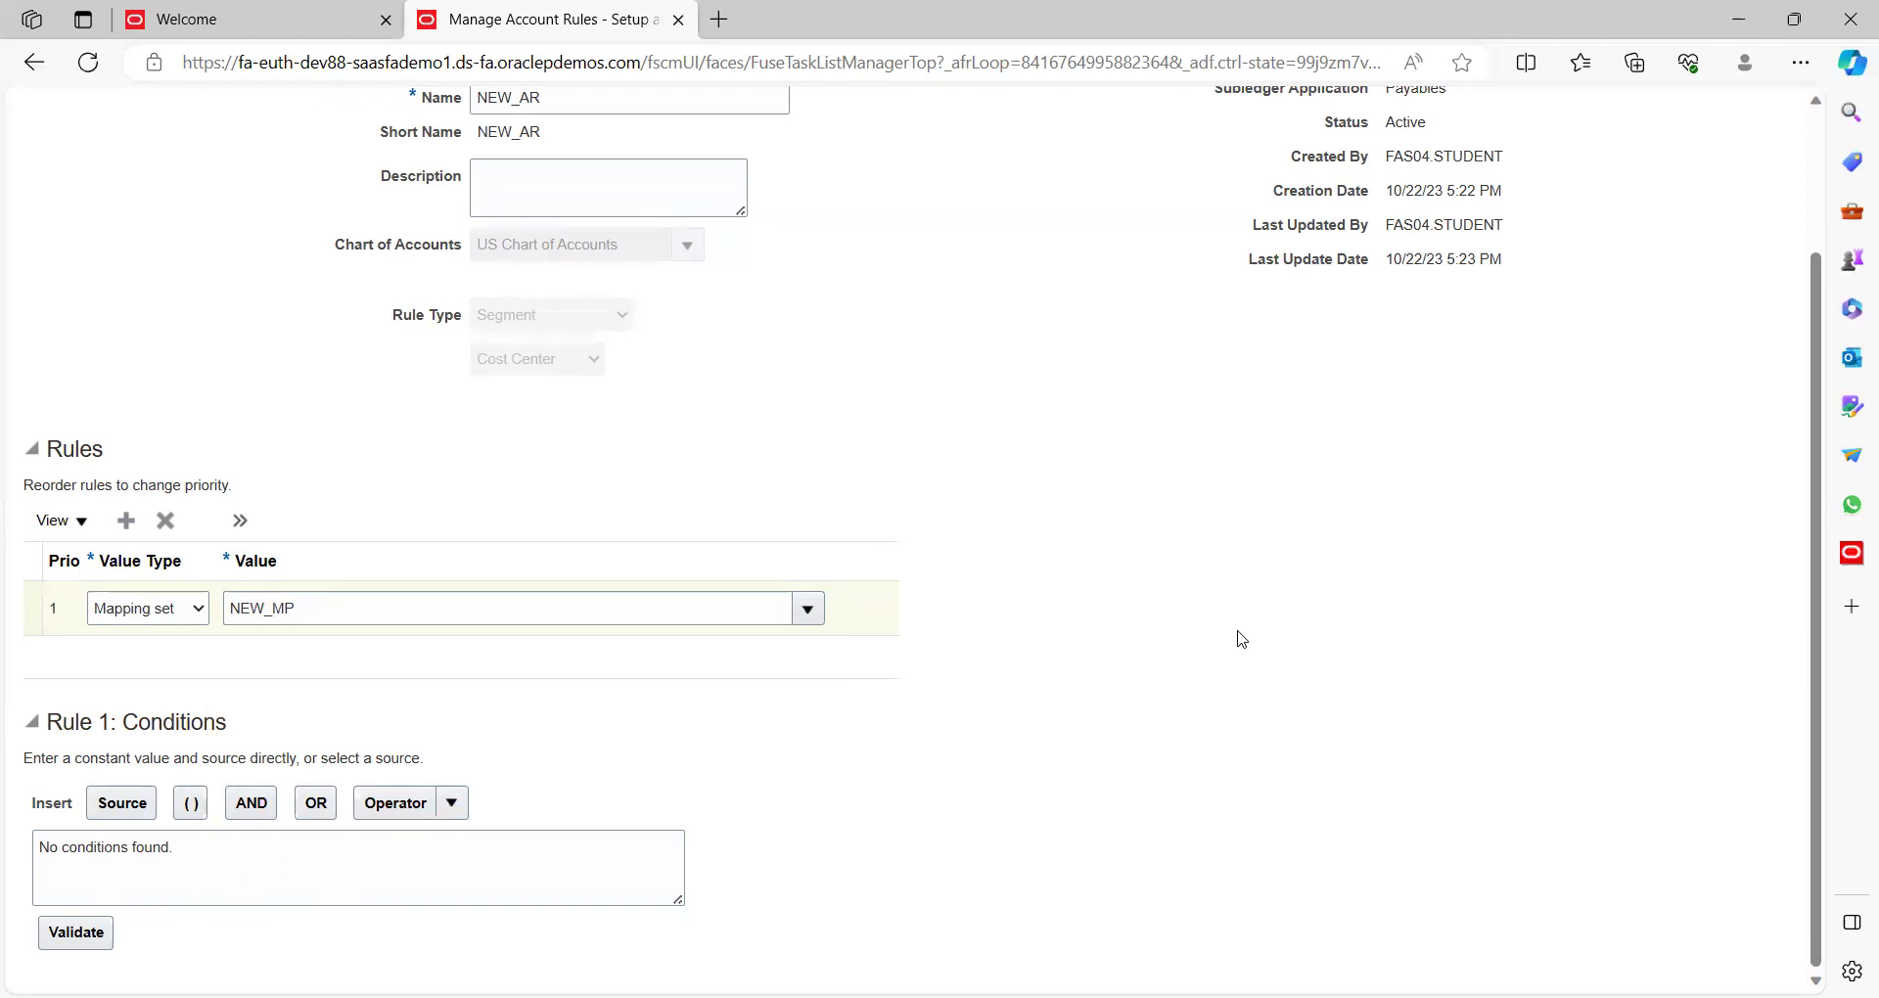
pyautogui.scroll(2, 1242, 639)
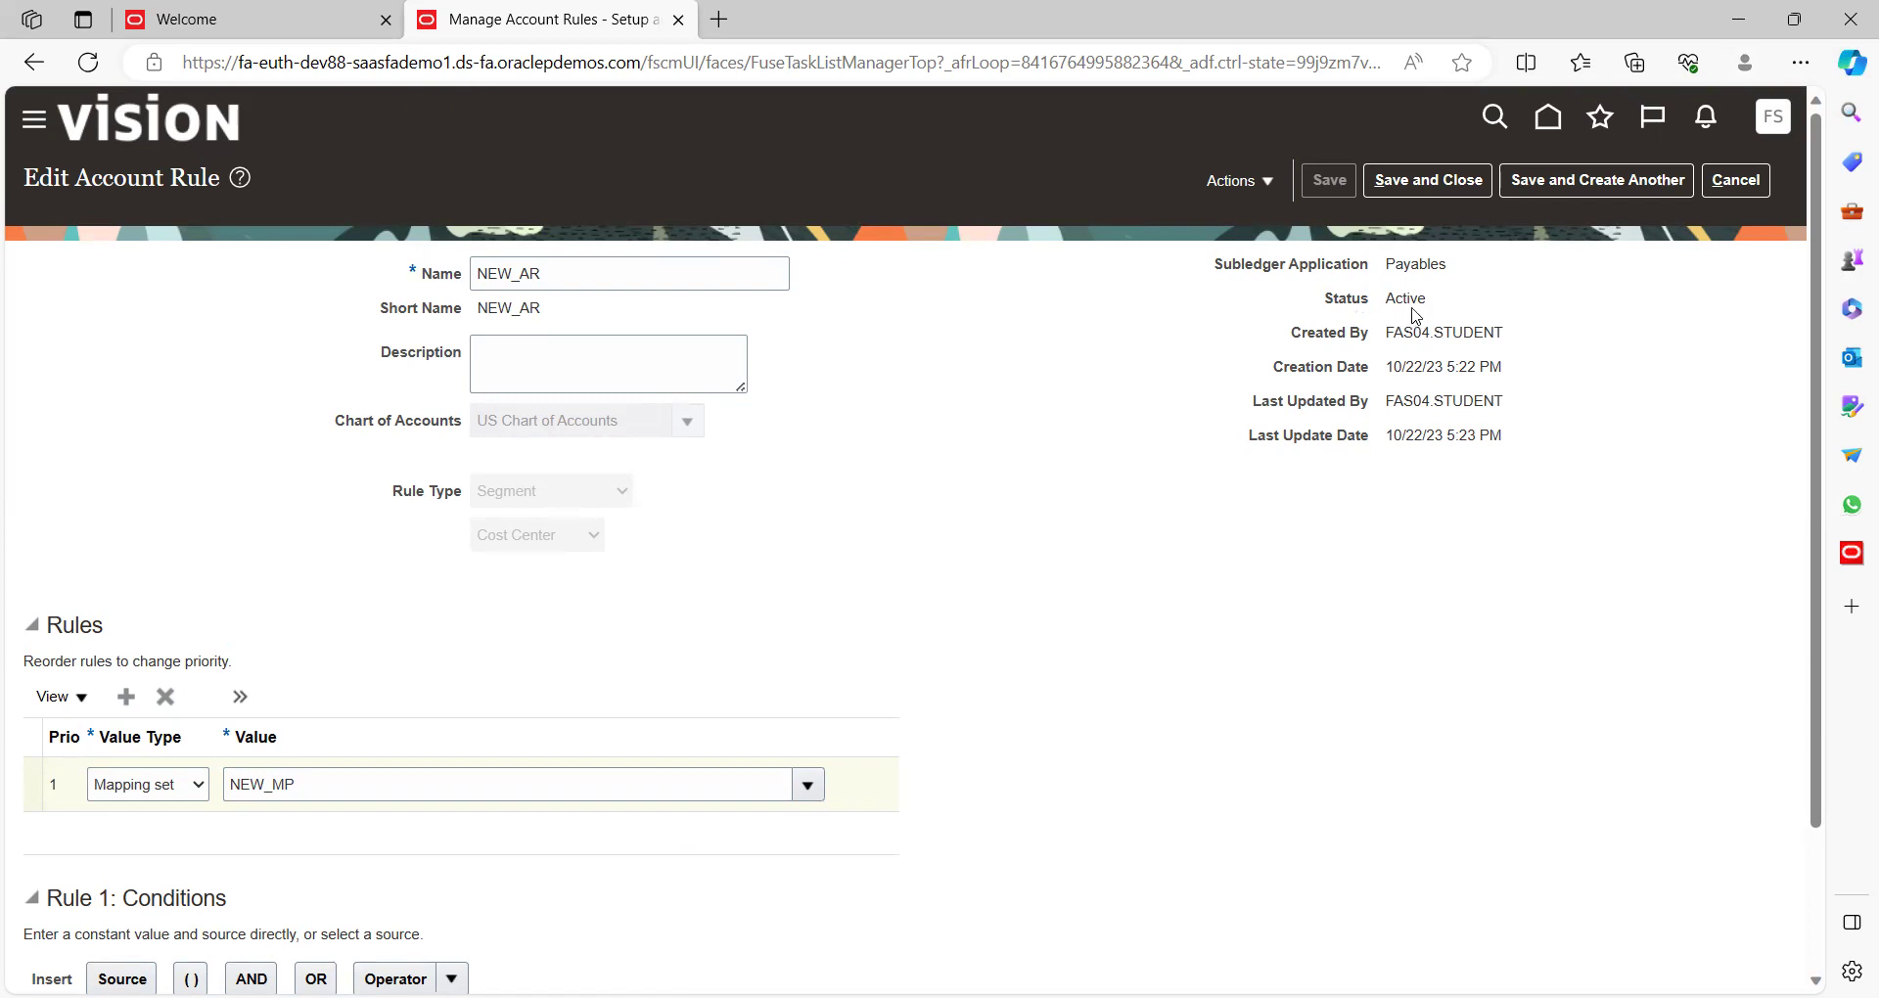
pyautogui.click(1394, 186)
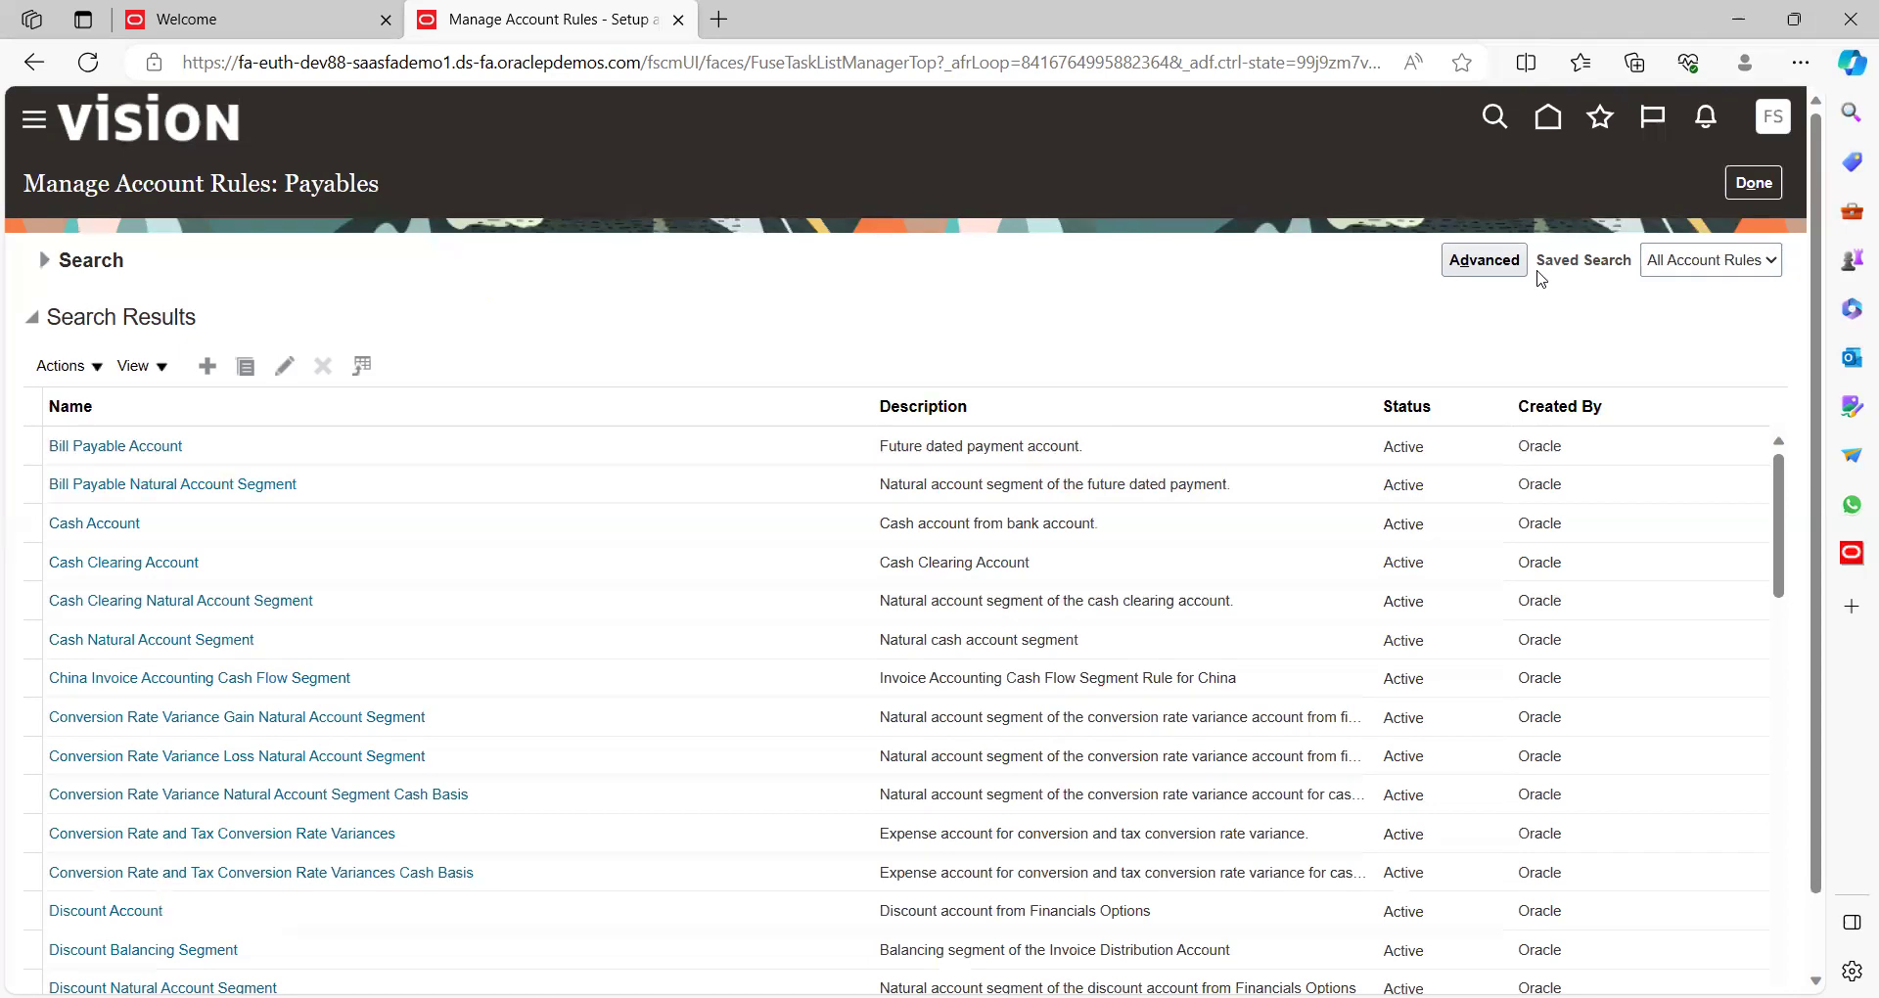
# Step: Leave the account rules page and open the Manage Subledger Journal Entry Rule Sets task for Payables
pyautogui.click(1751, 185)
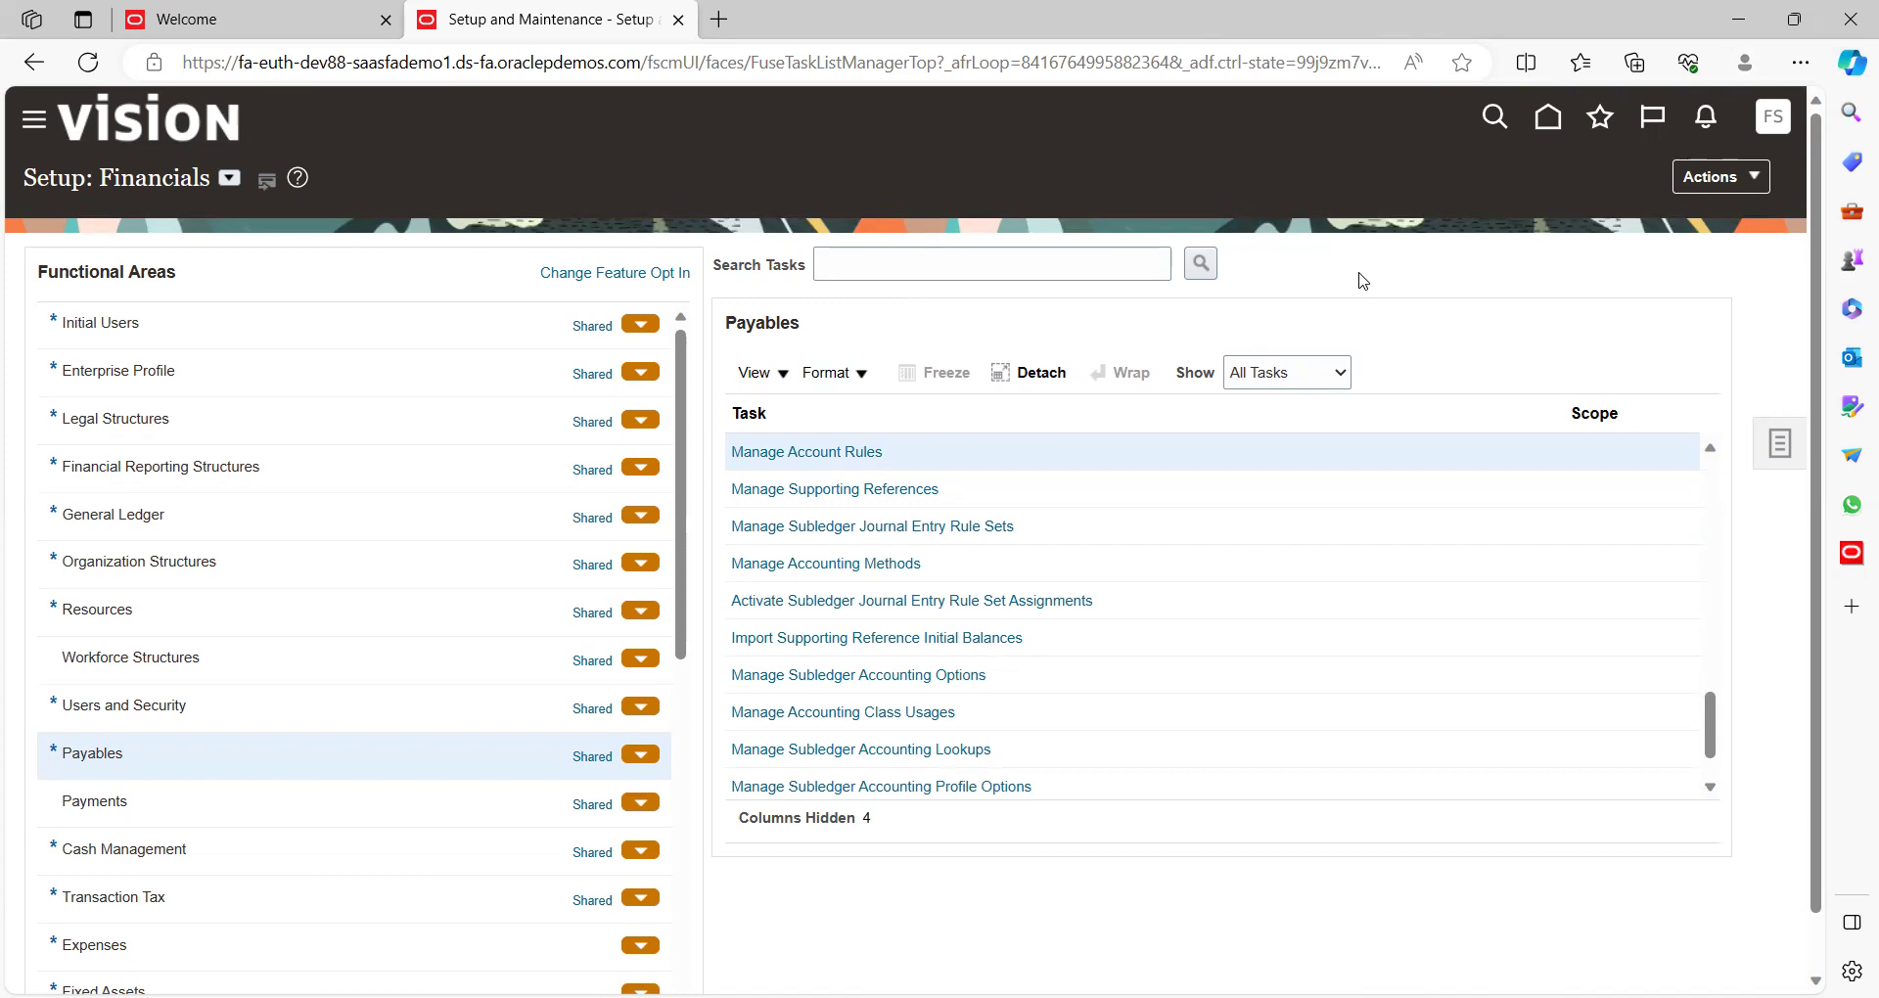
pyautogui.scroll(-1, 1362, 281)
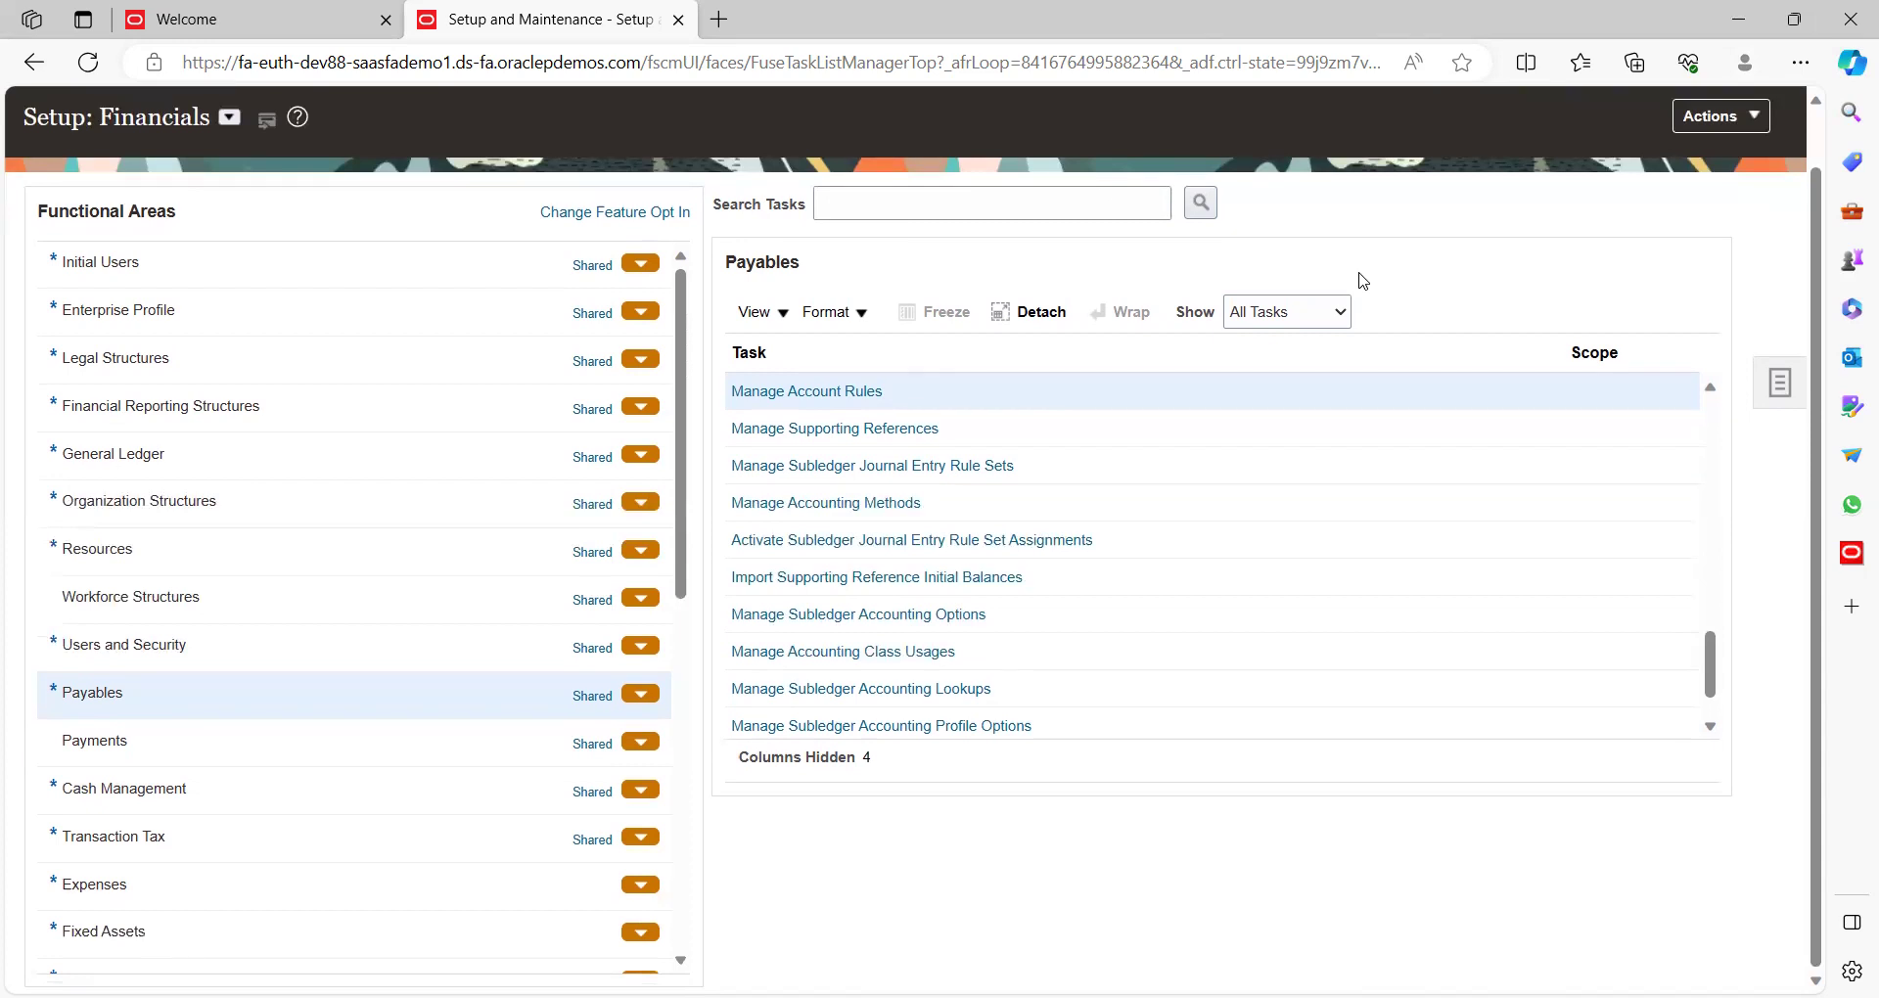
pyautogui.scroll(1, 1362, 281)
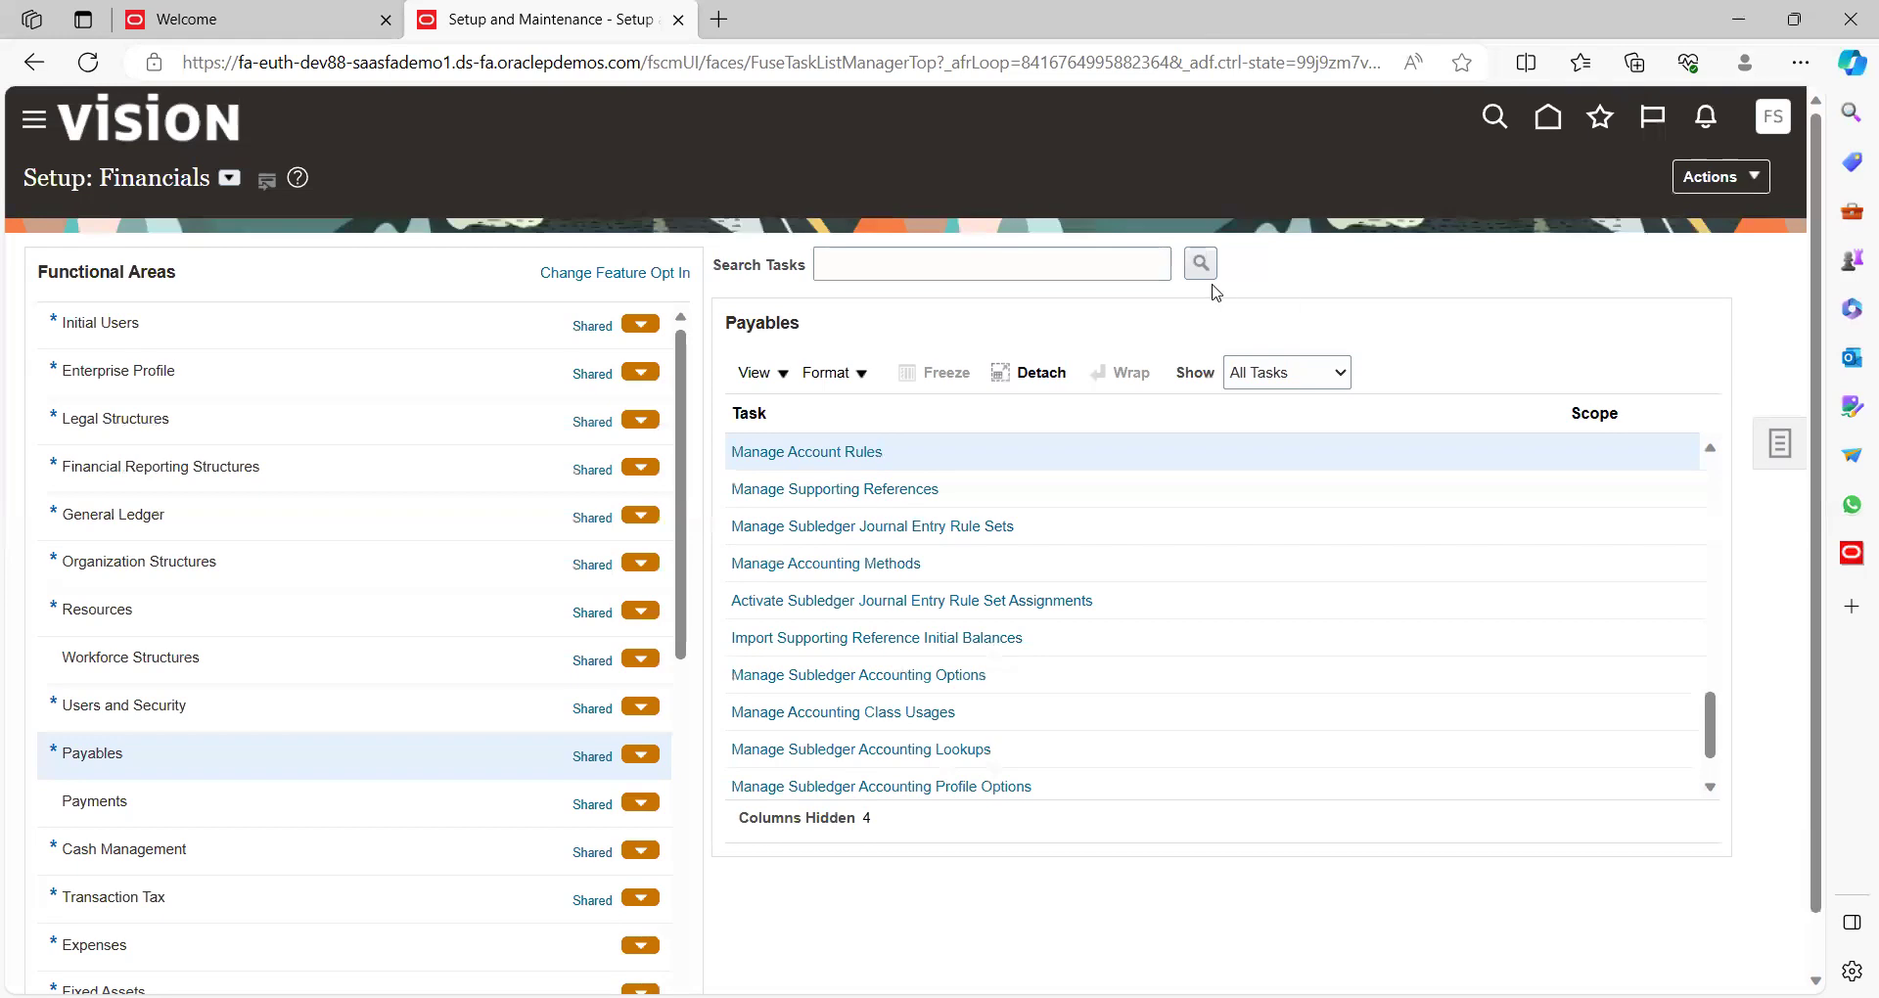
pyautogui.click(886, 528)
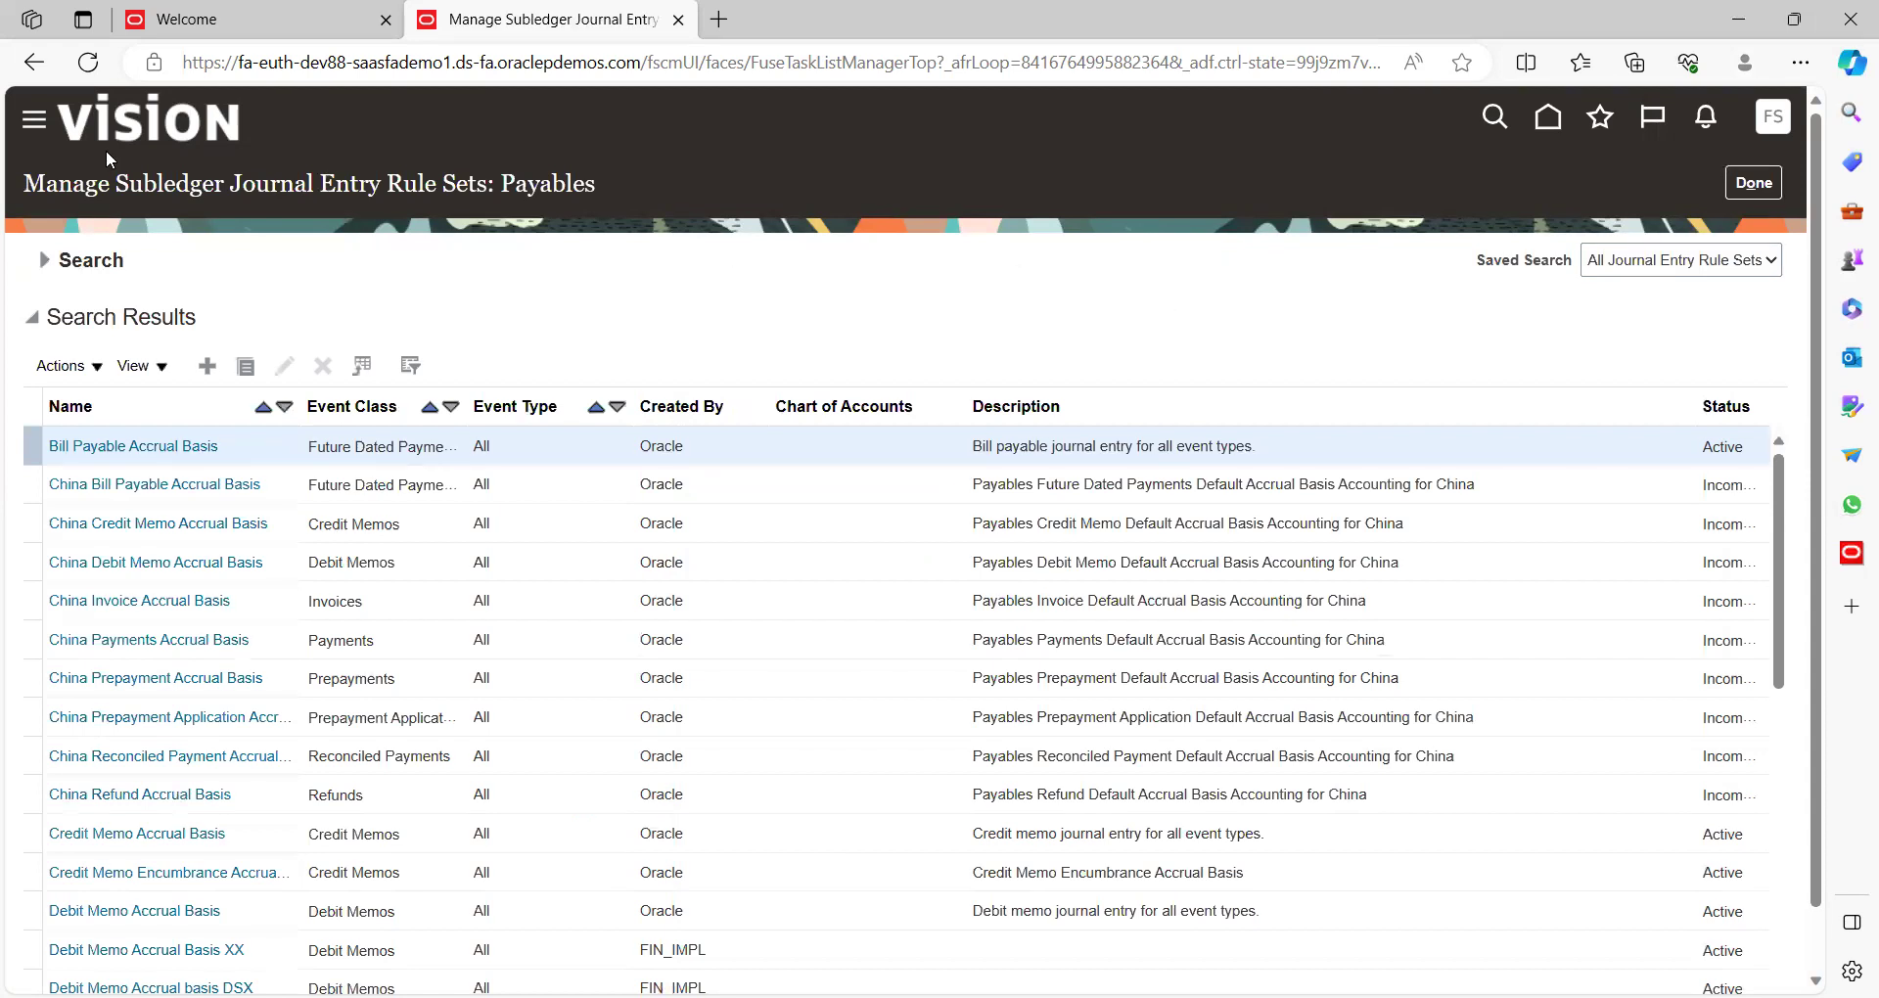
# Step: Filter the journal entry rule sets to those not created by the application, and open Invoice Accrual Basis new
pyautogui.click(44, 259)
pyautogui.scroll(-3, 695, 437)
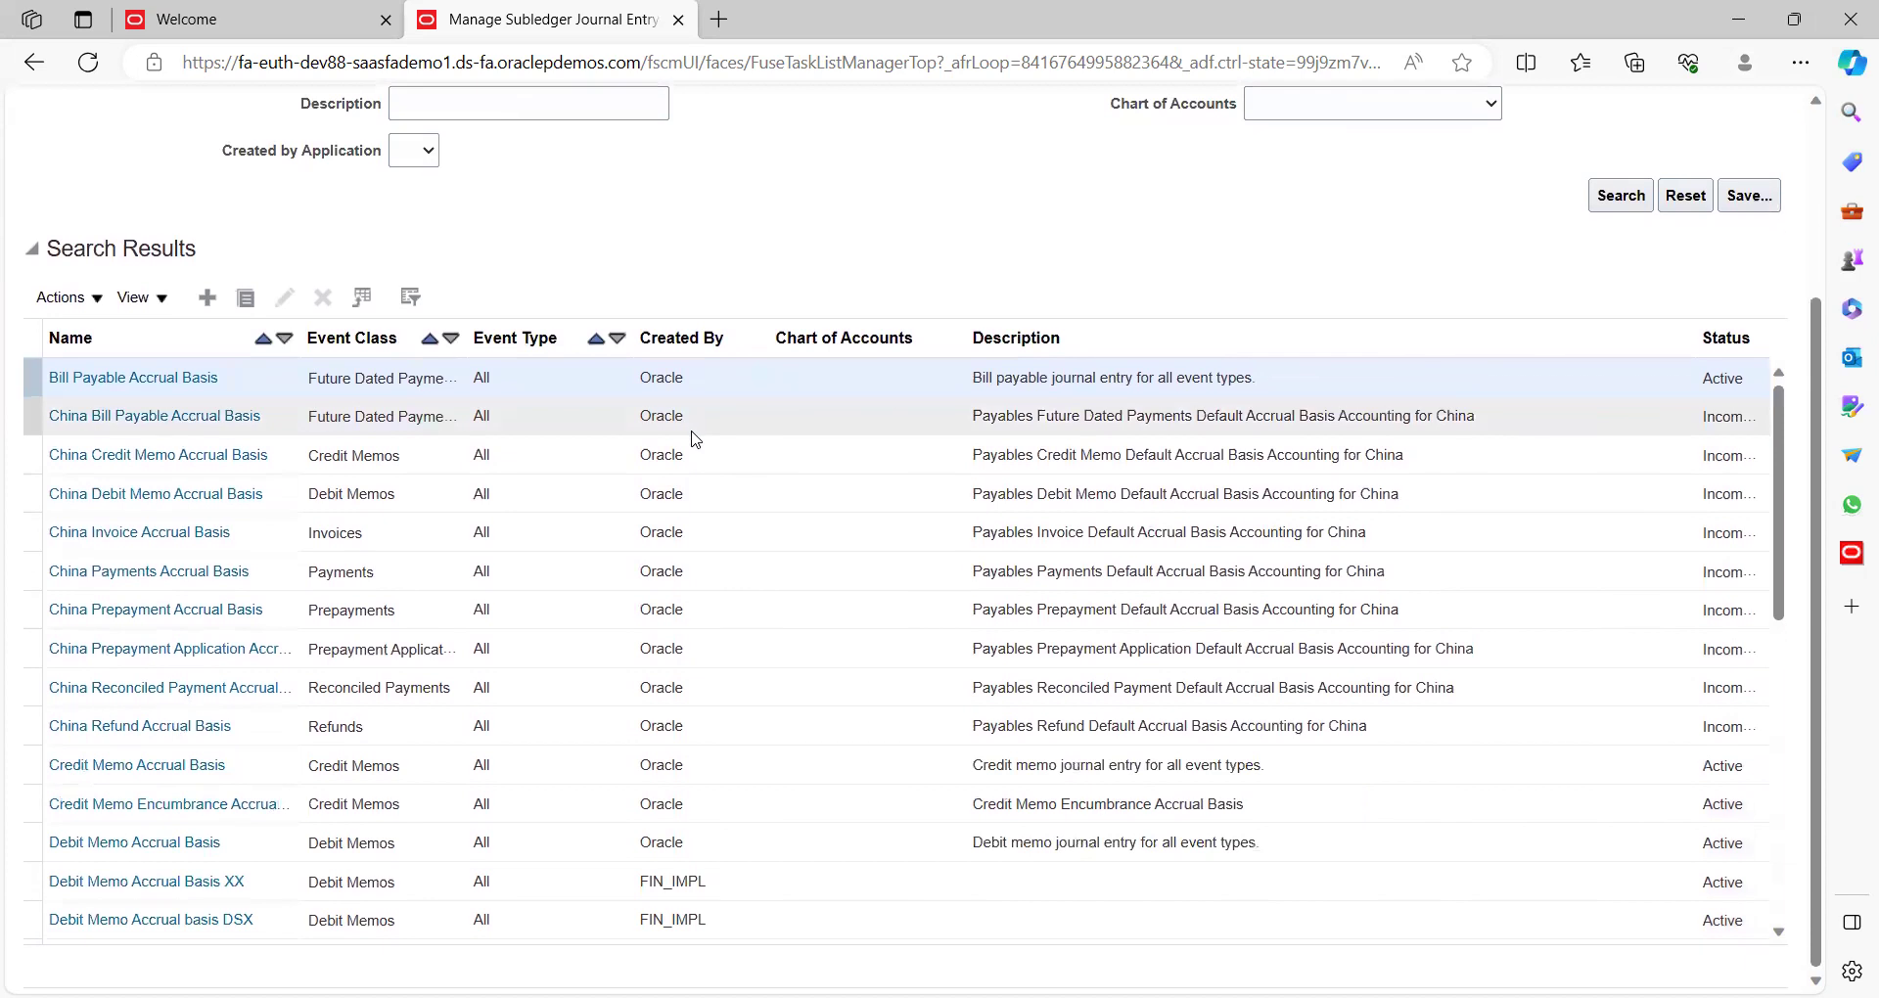
pyautogui.scroll(-1, 1779, 786)
pyautogui.moveTo(1779, 786); pyautogui.dragTo(1784, 909)
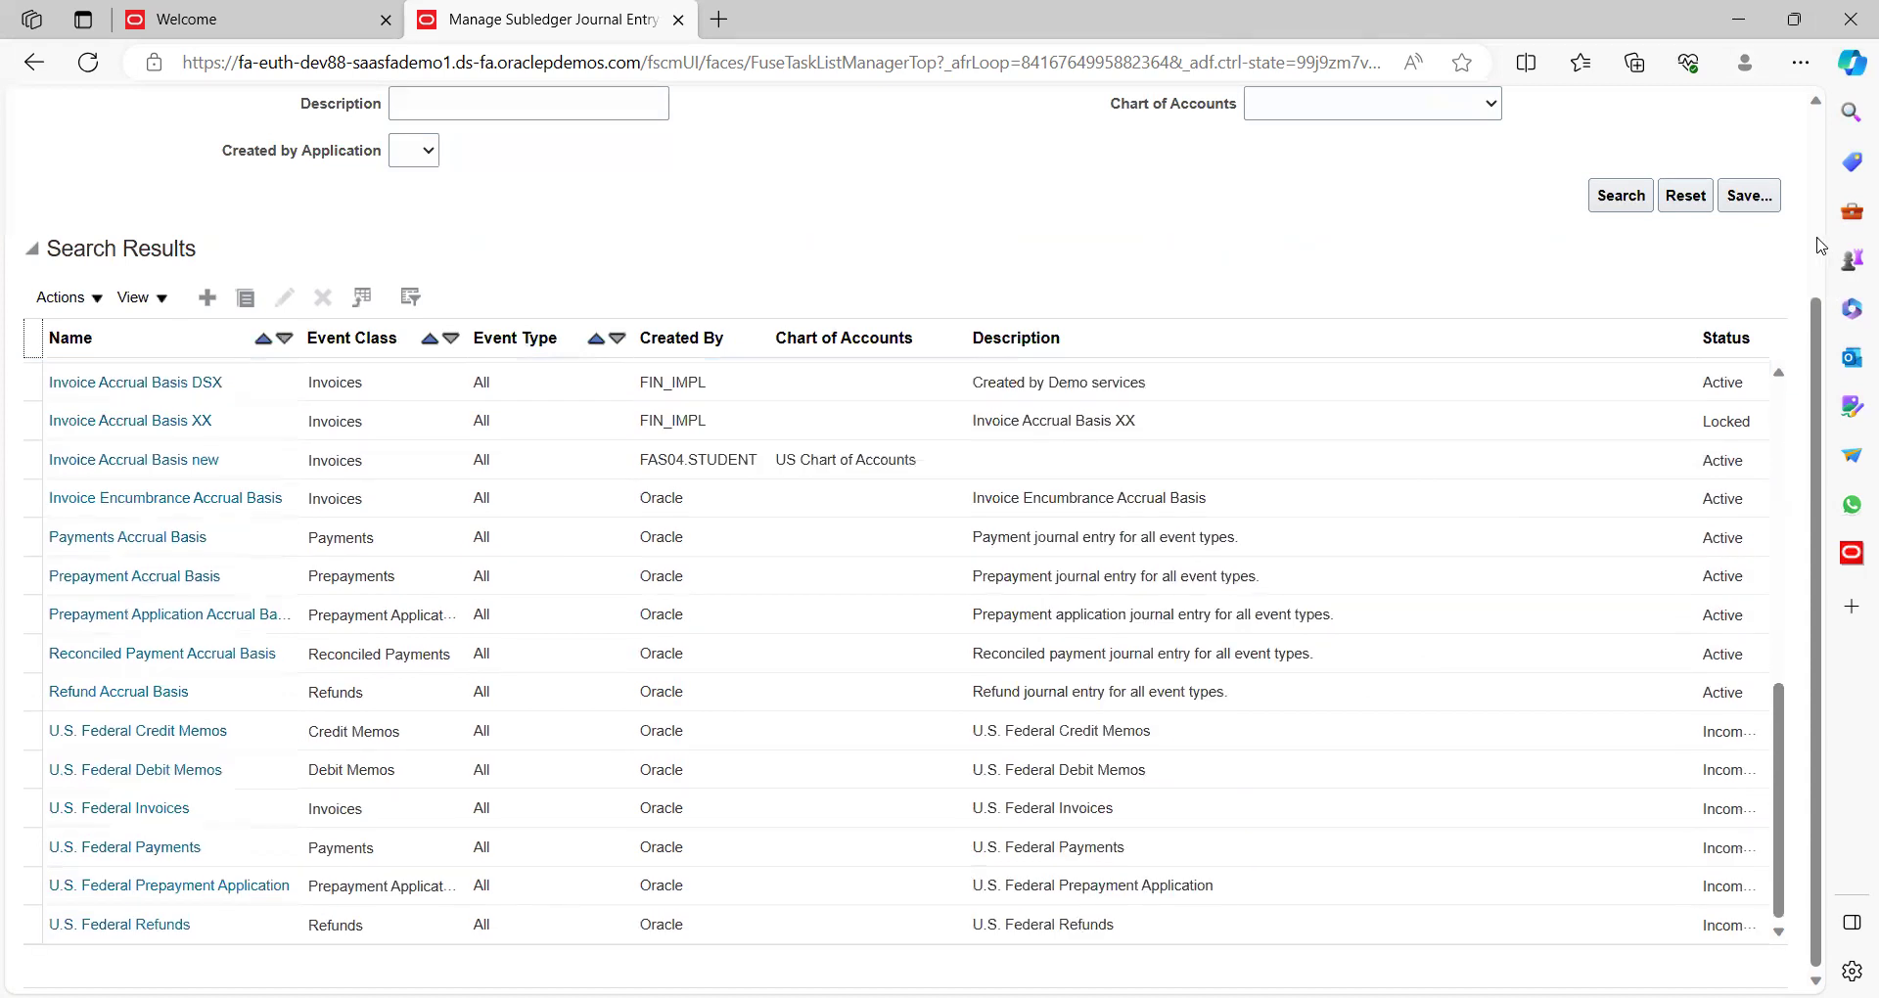
pyautogui.click(1817, 240)
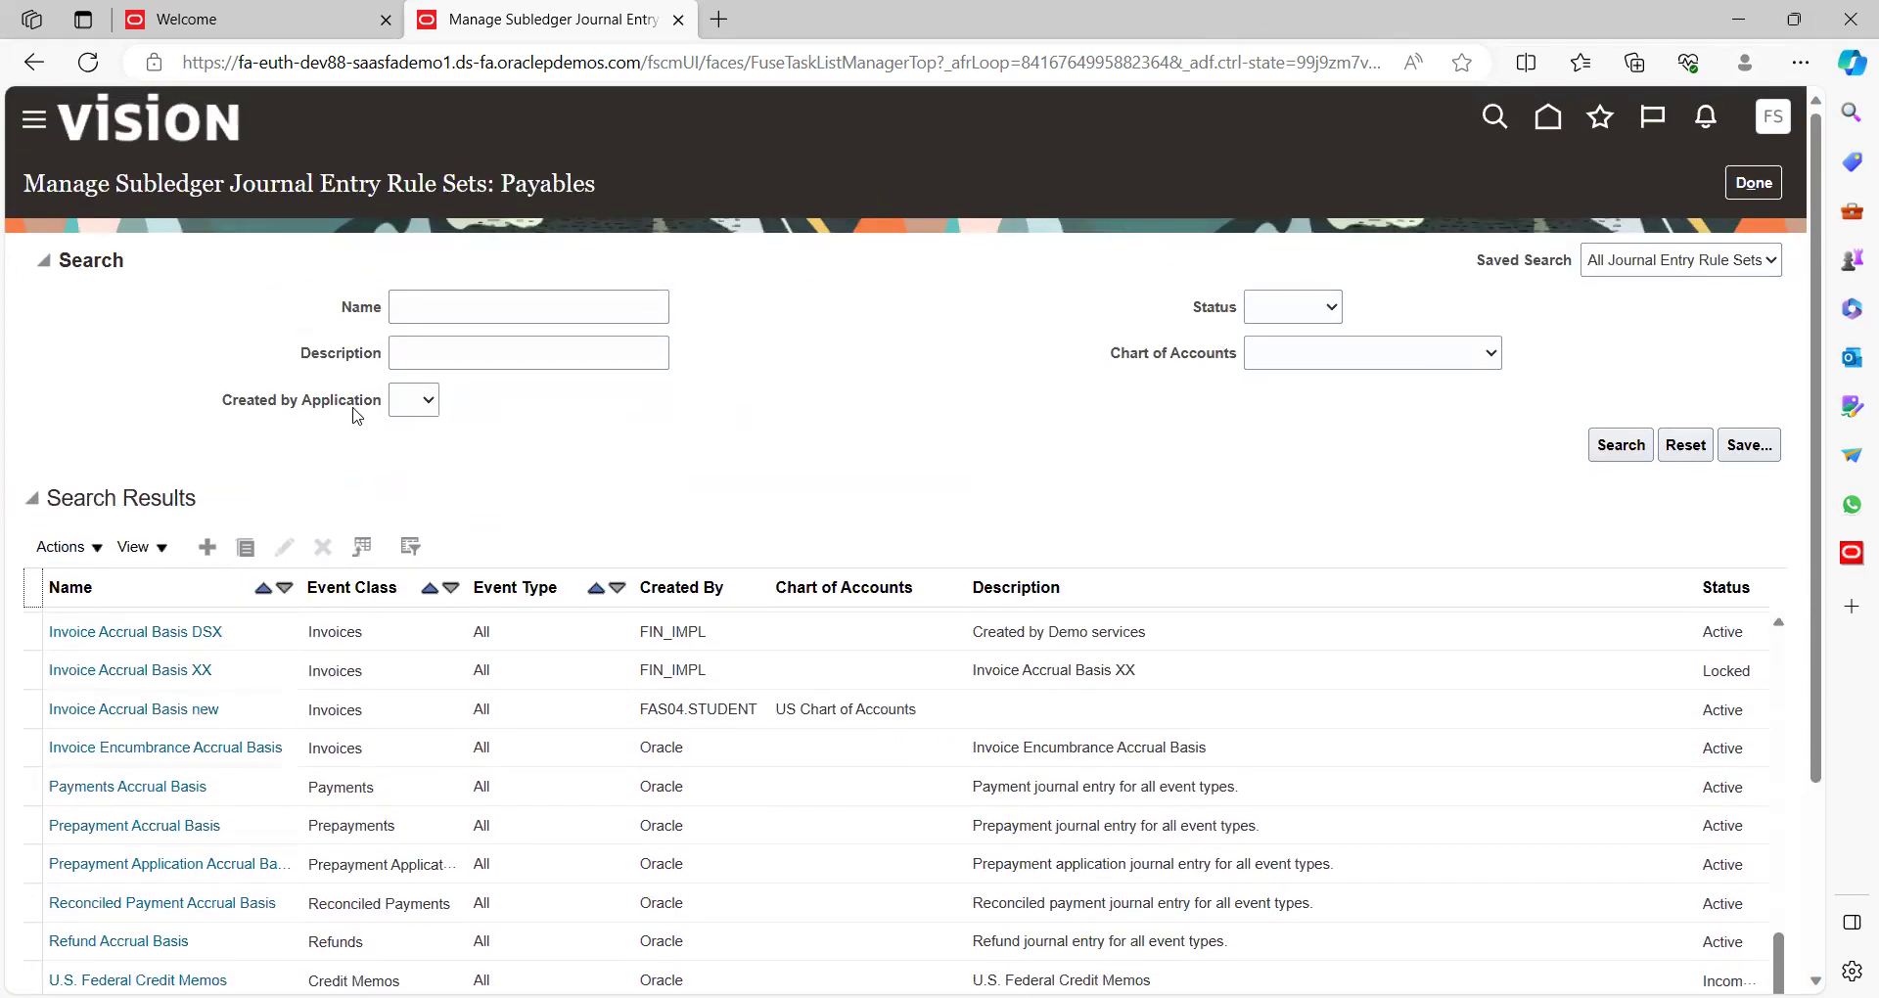
pyautogui.click(399, 409)
pyautogui.click(409, 460)
pyautogui.click(1606, 442)
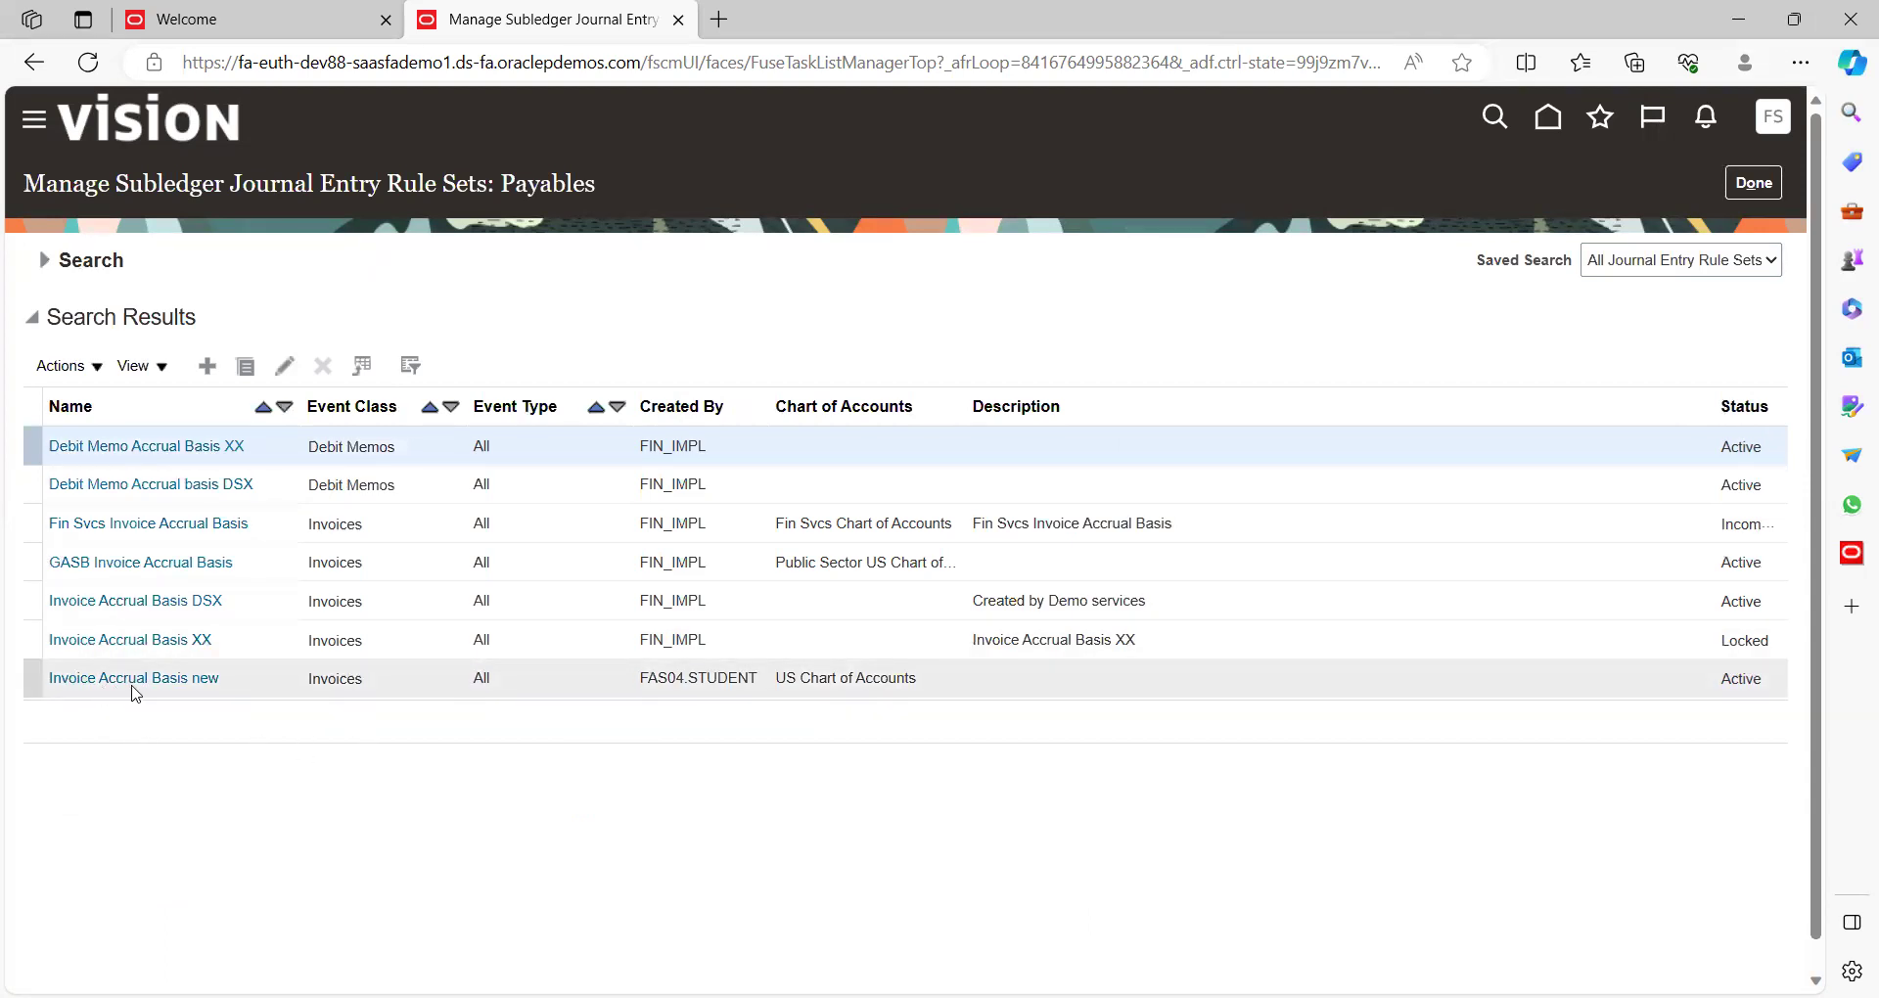
pyautogui.click(183, 689)
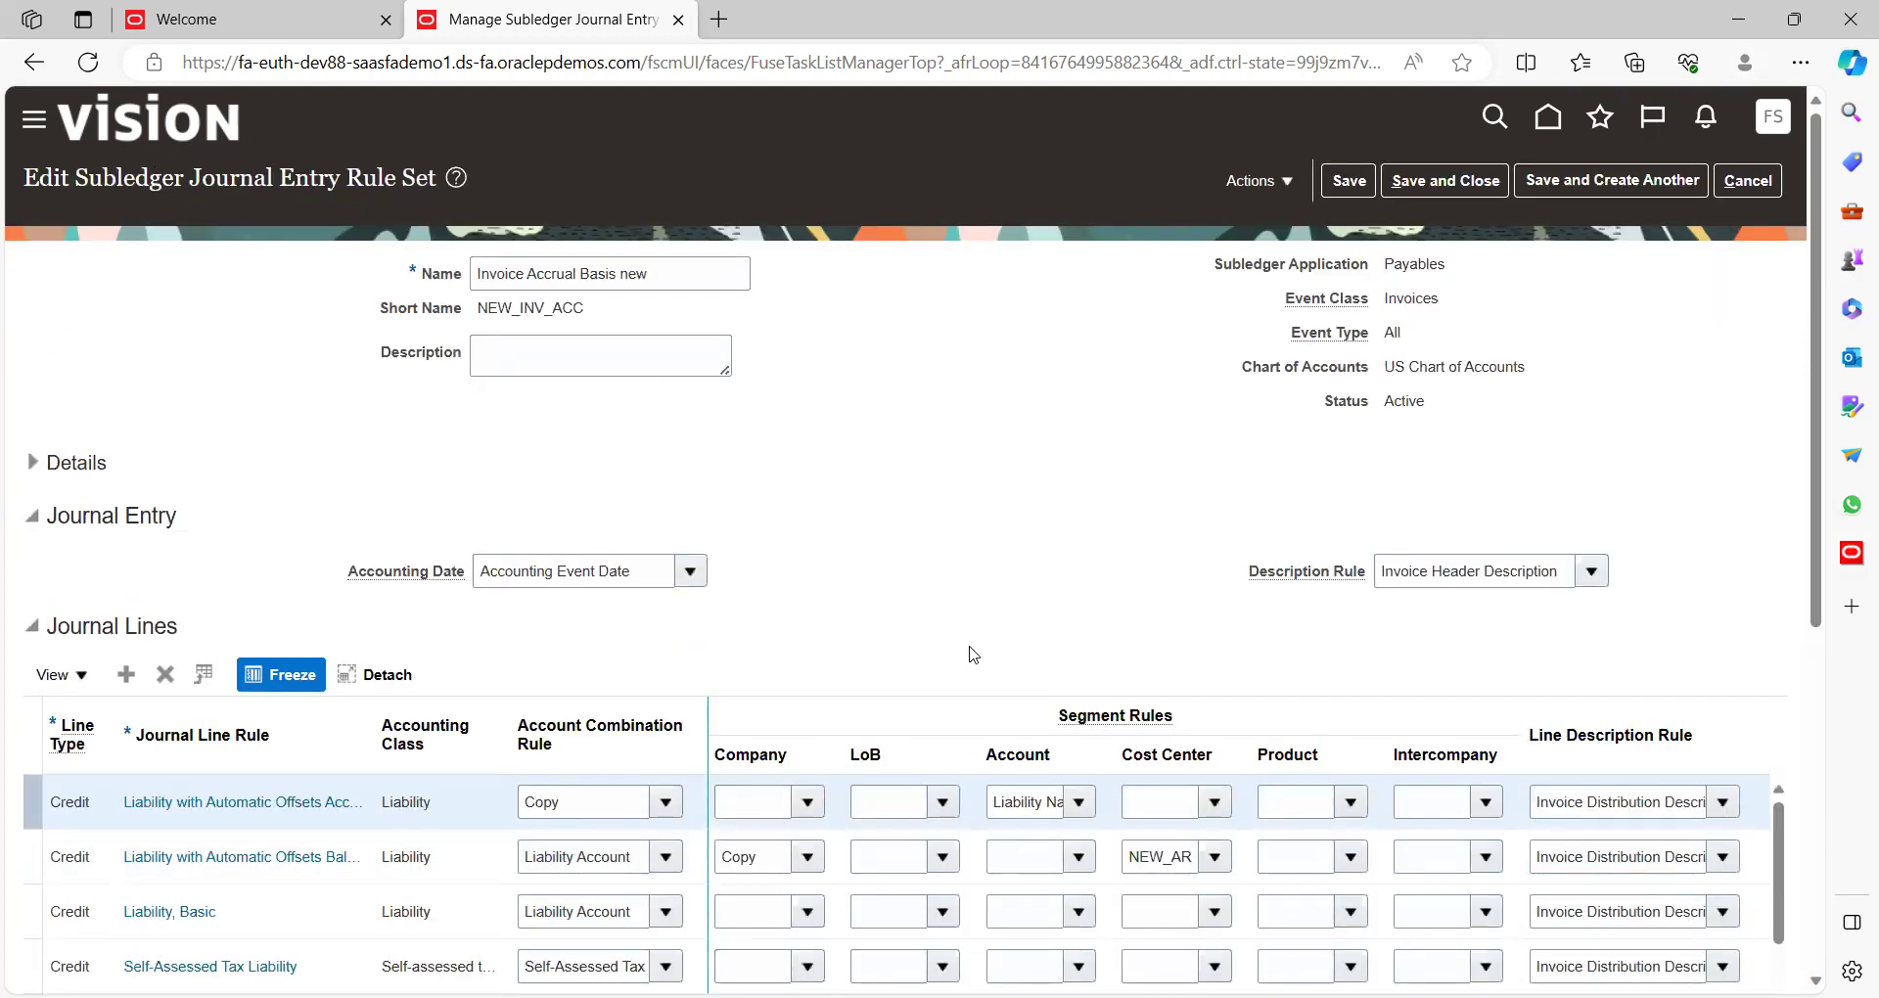
# Step: Examine the rule set's journal entry details, journal lines, account combination rules and segment rules
pyautogui.scroll(-2, 974, 654)
pyautogui.scroll(2, 974, 654)
pyautogui.scroll(-5, 974, 653)
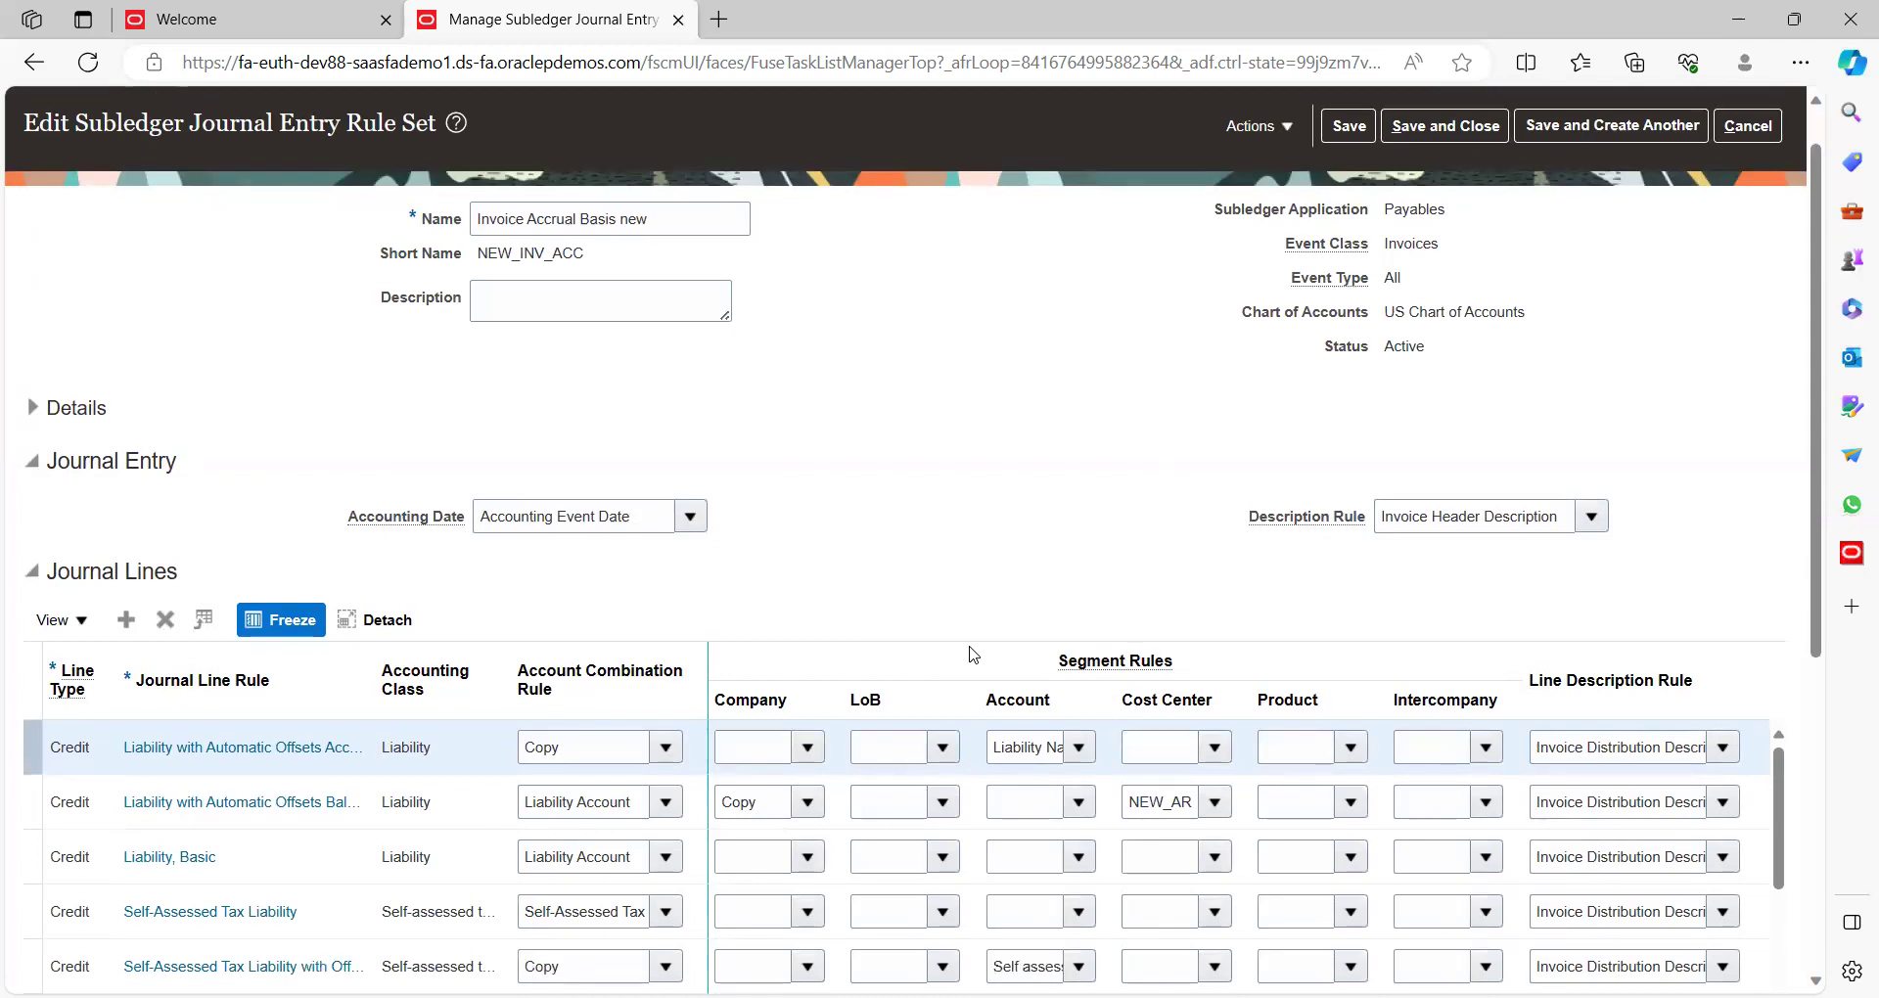
pyautogui.scroll(1, 974, 654)
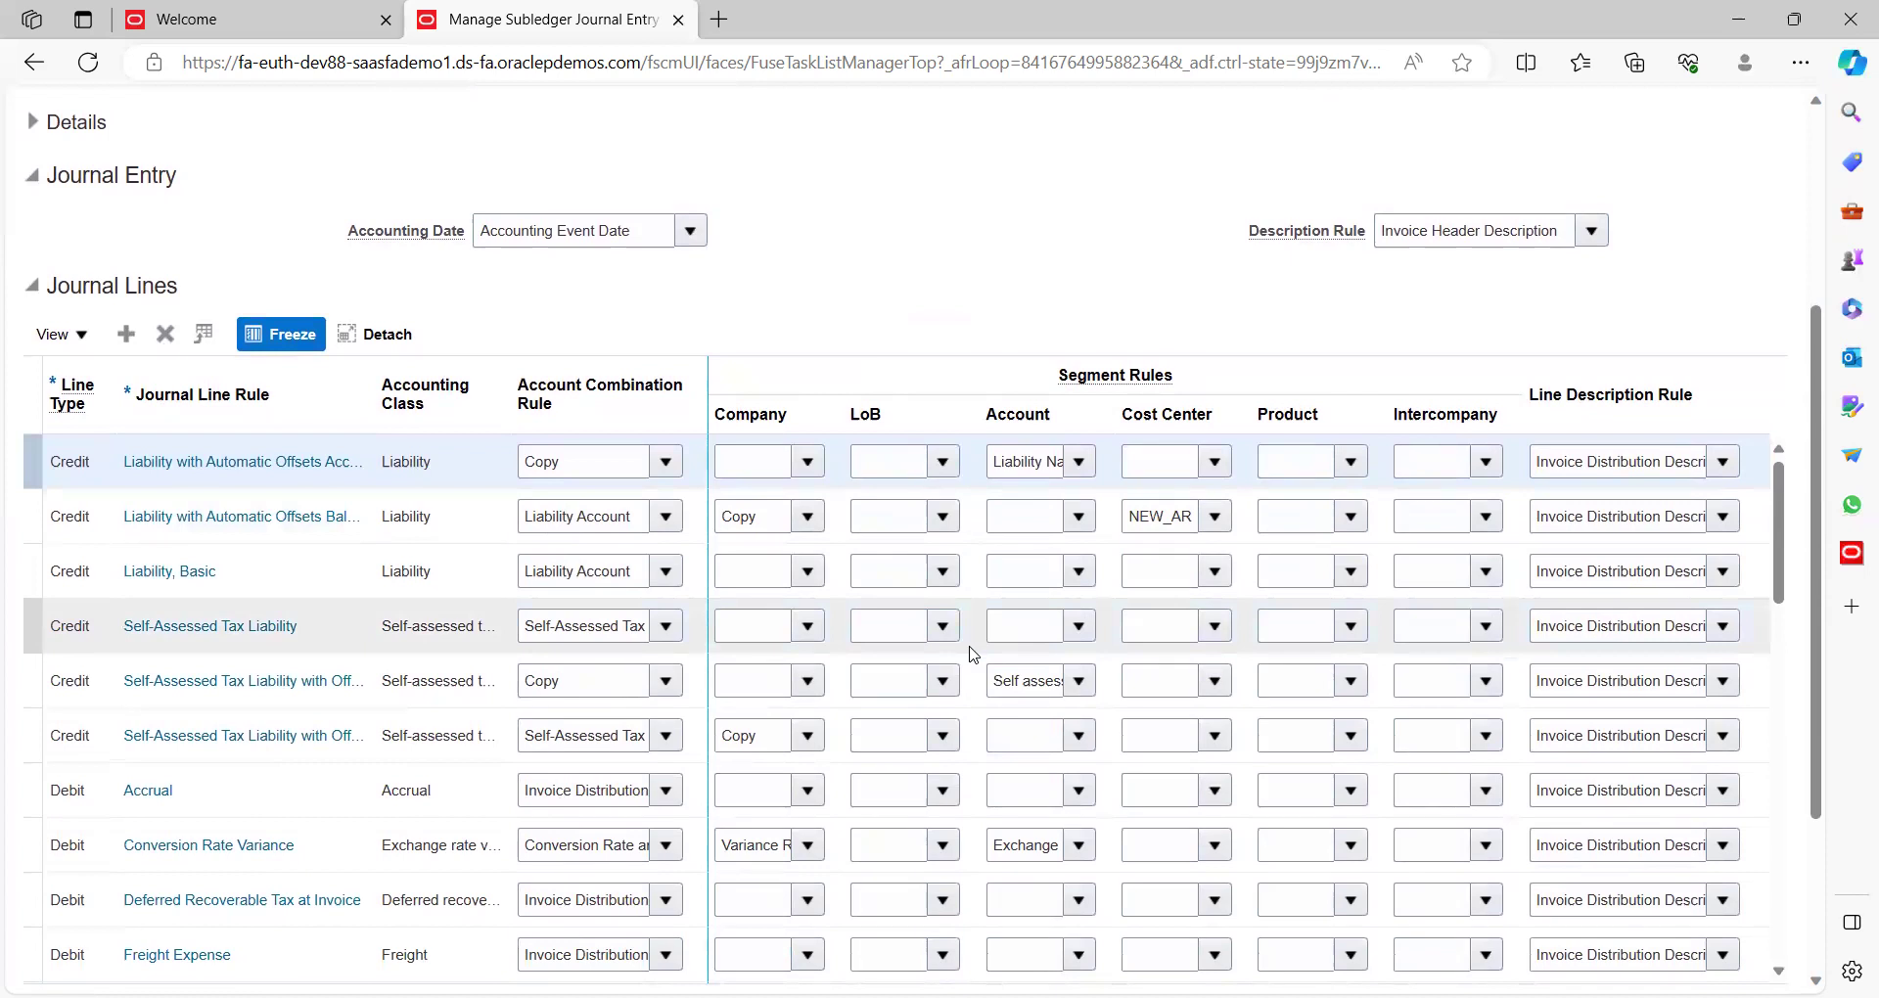
pyautogui.scroll(-1, 974, 654)
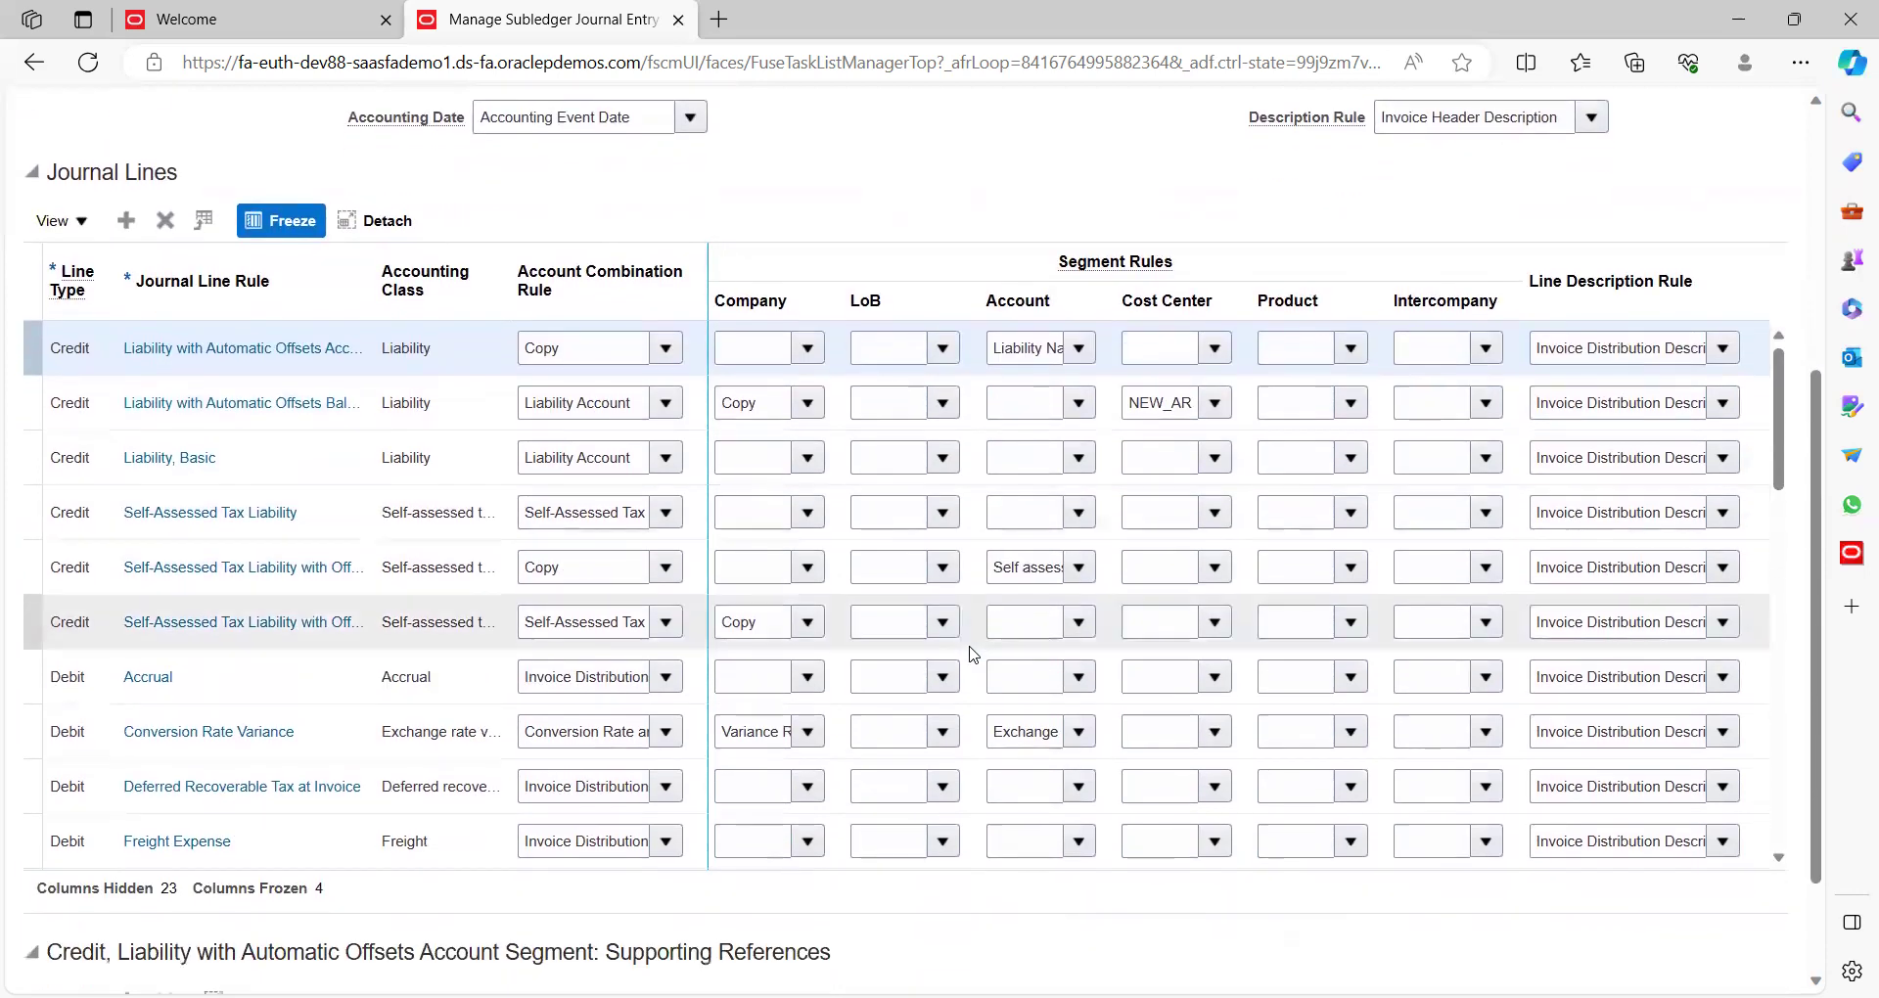
pyautogui.scroll(1, 974, 654)
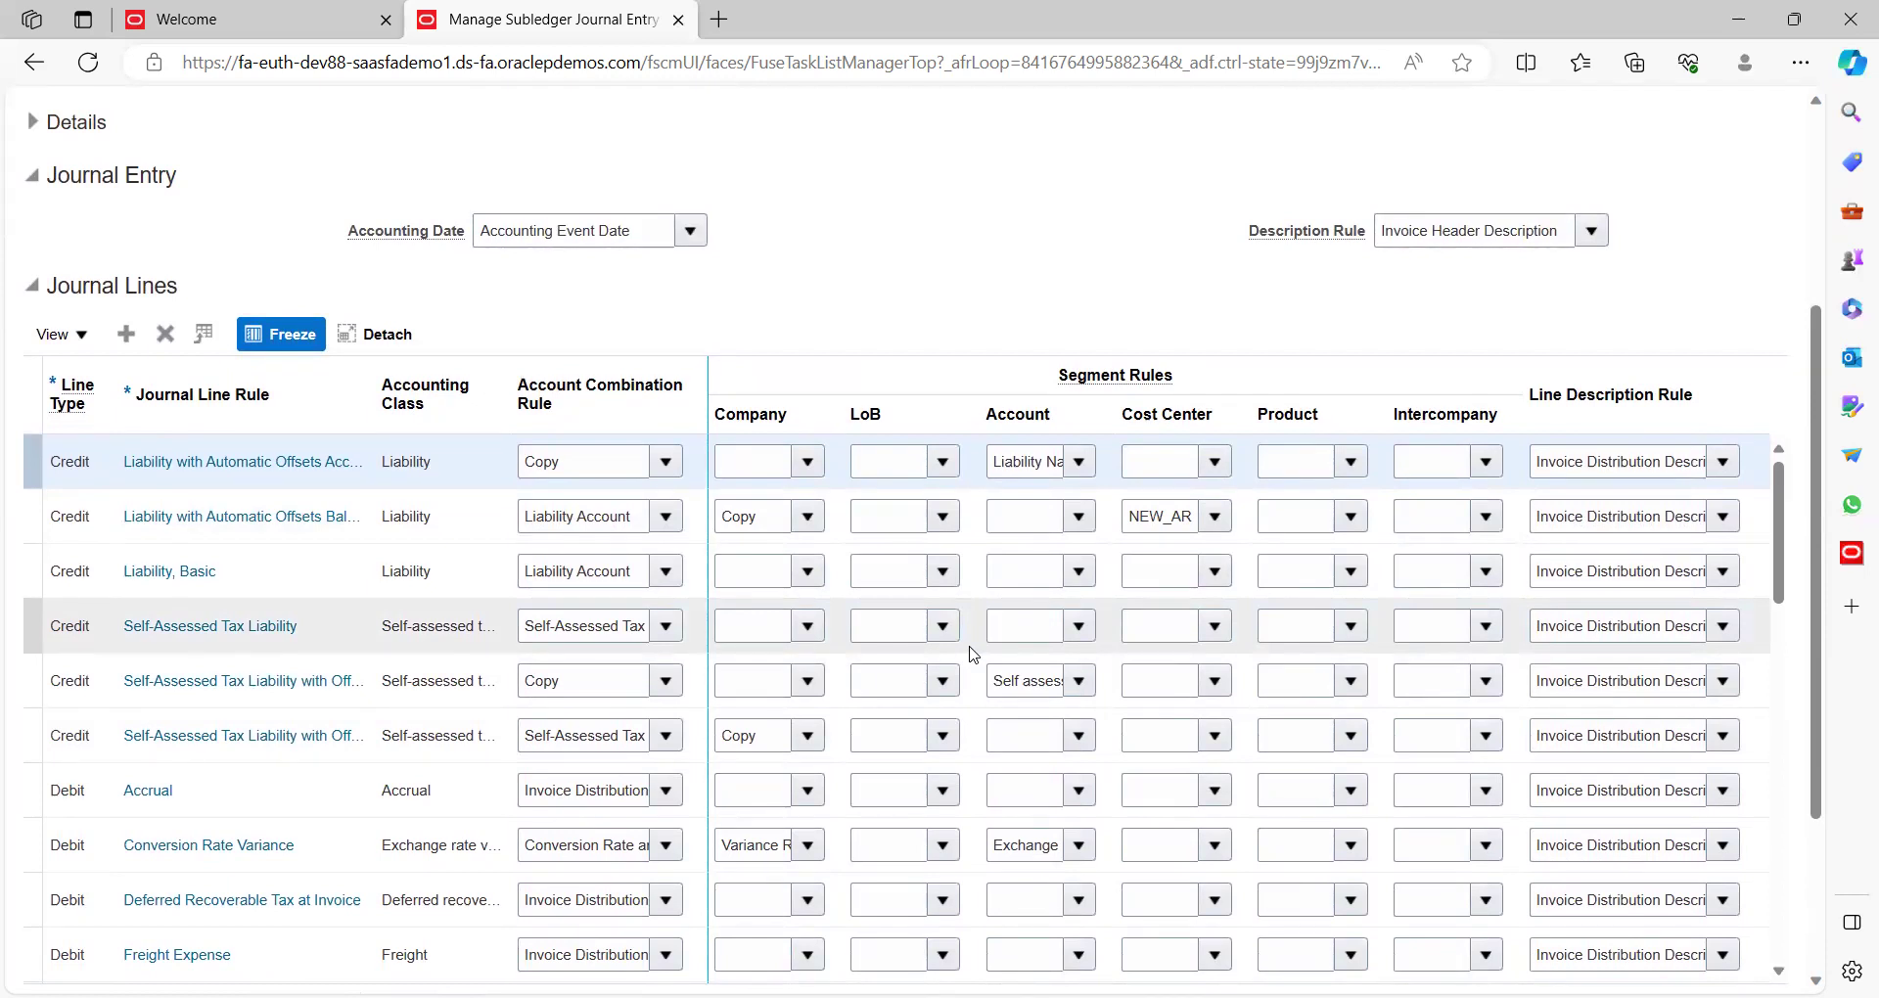
pyautogui.scroll(-1, 974, 654)
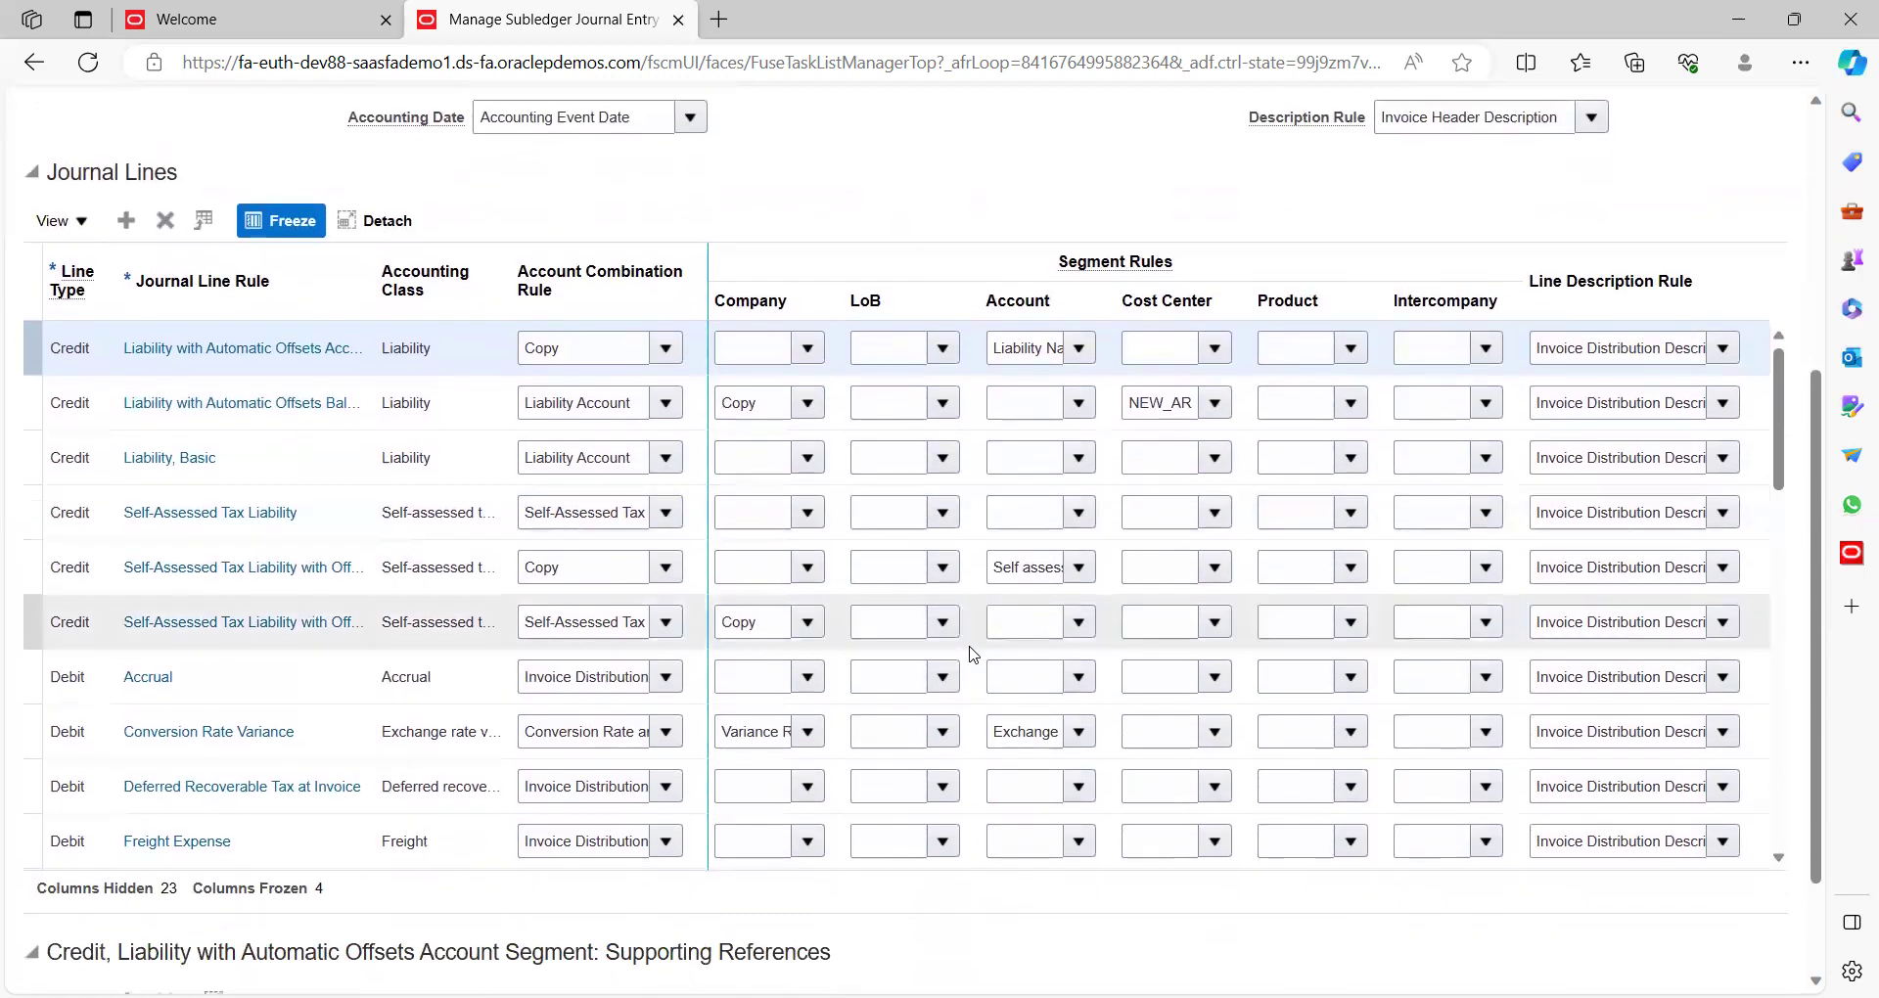
pyautogui.scroll(1, 974, 654)
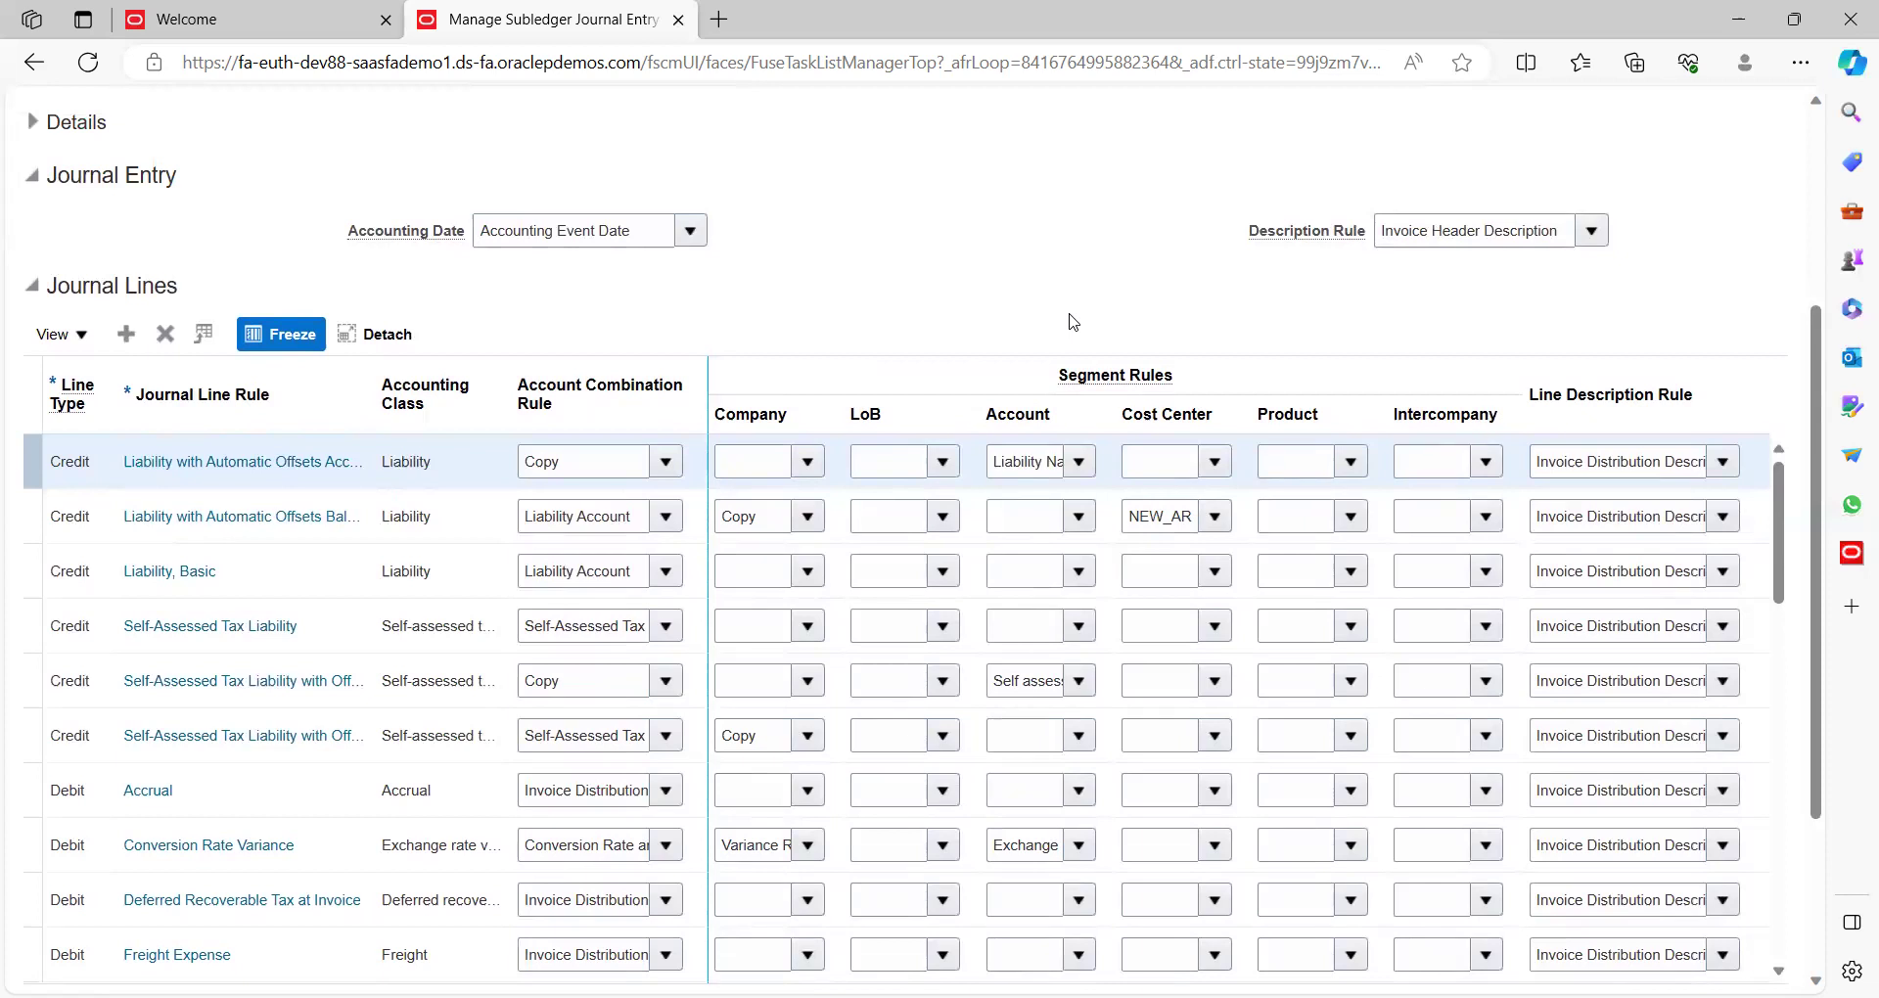
pyautogui.scroll(-3, 1008, 318)
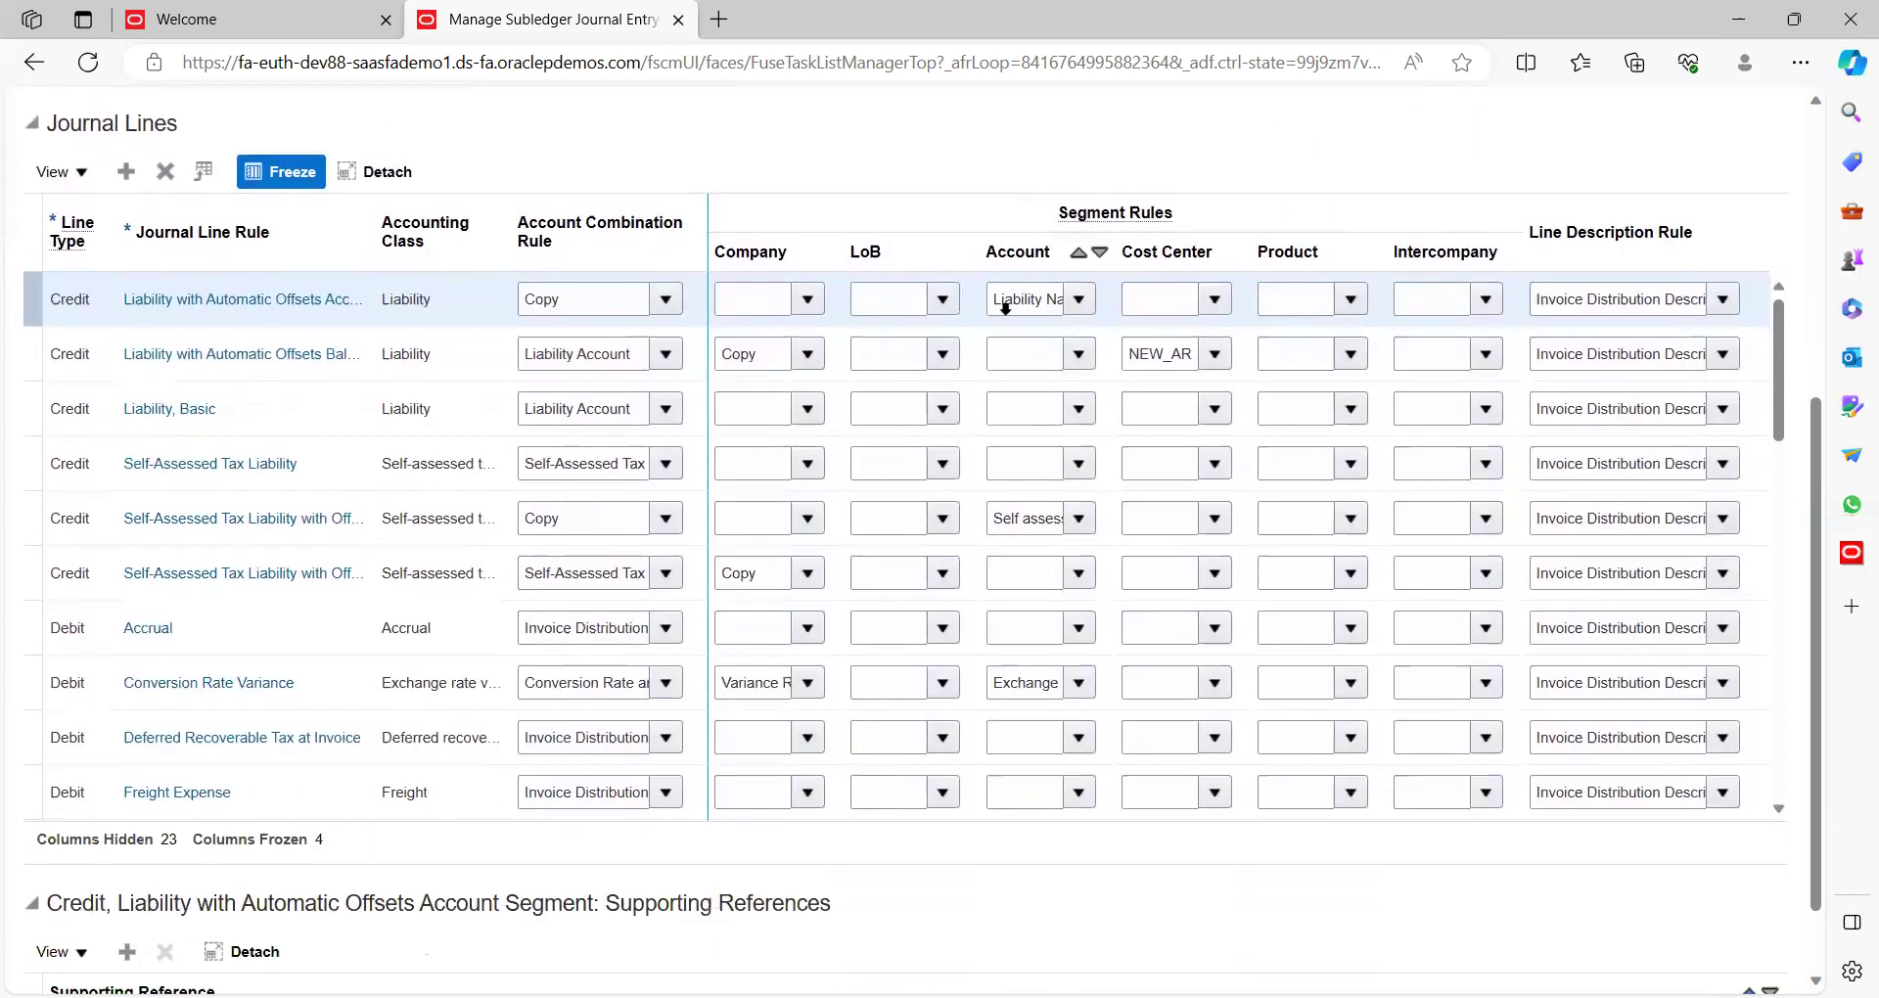
pyautogui.scroll(1, 1018, 308)
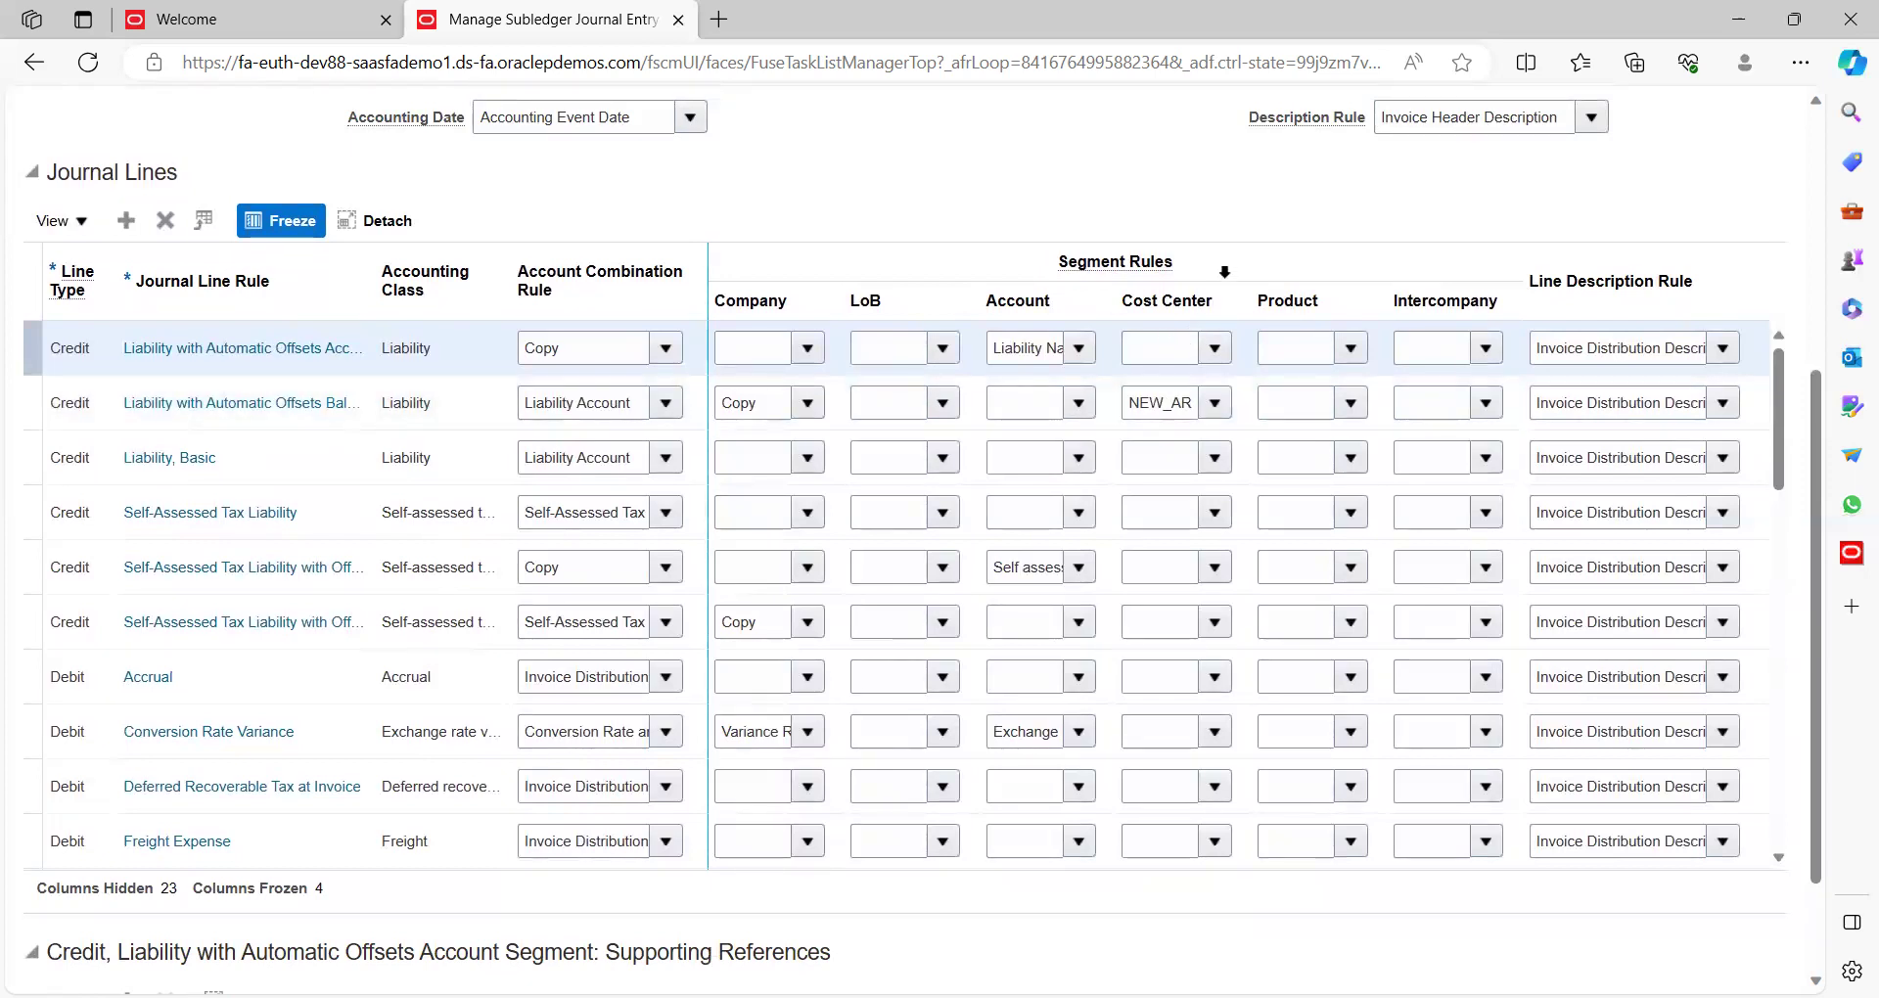
# Step: Choose NEW_AR as the Cost Center segment rule for the Liability with Automatic Offsets Balancing Segment line, and save the rule set
pyautogui.click(1133, 402)
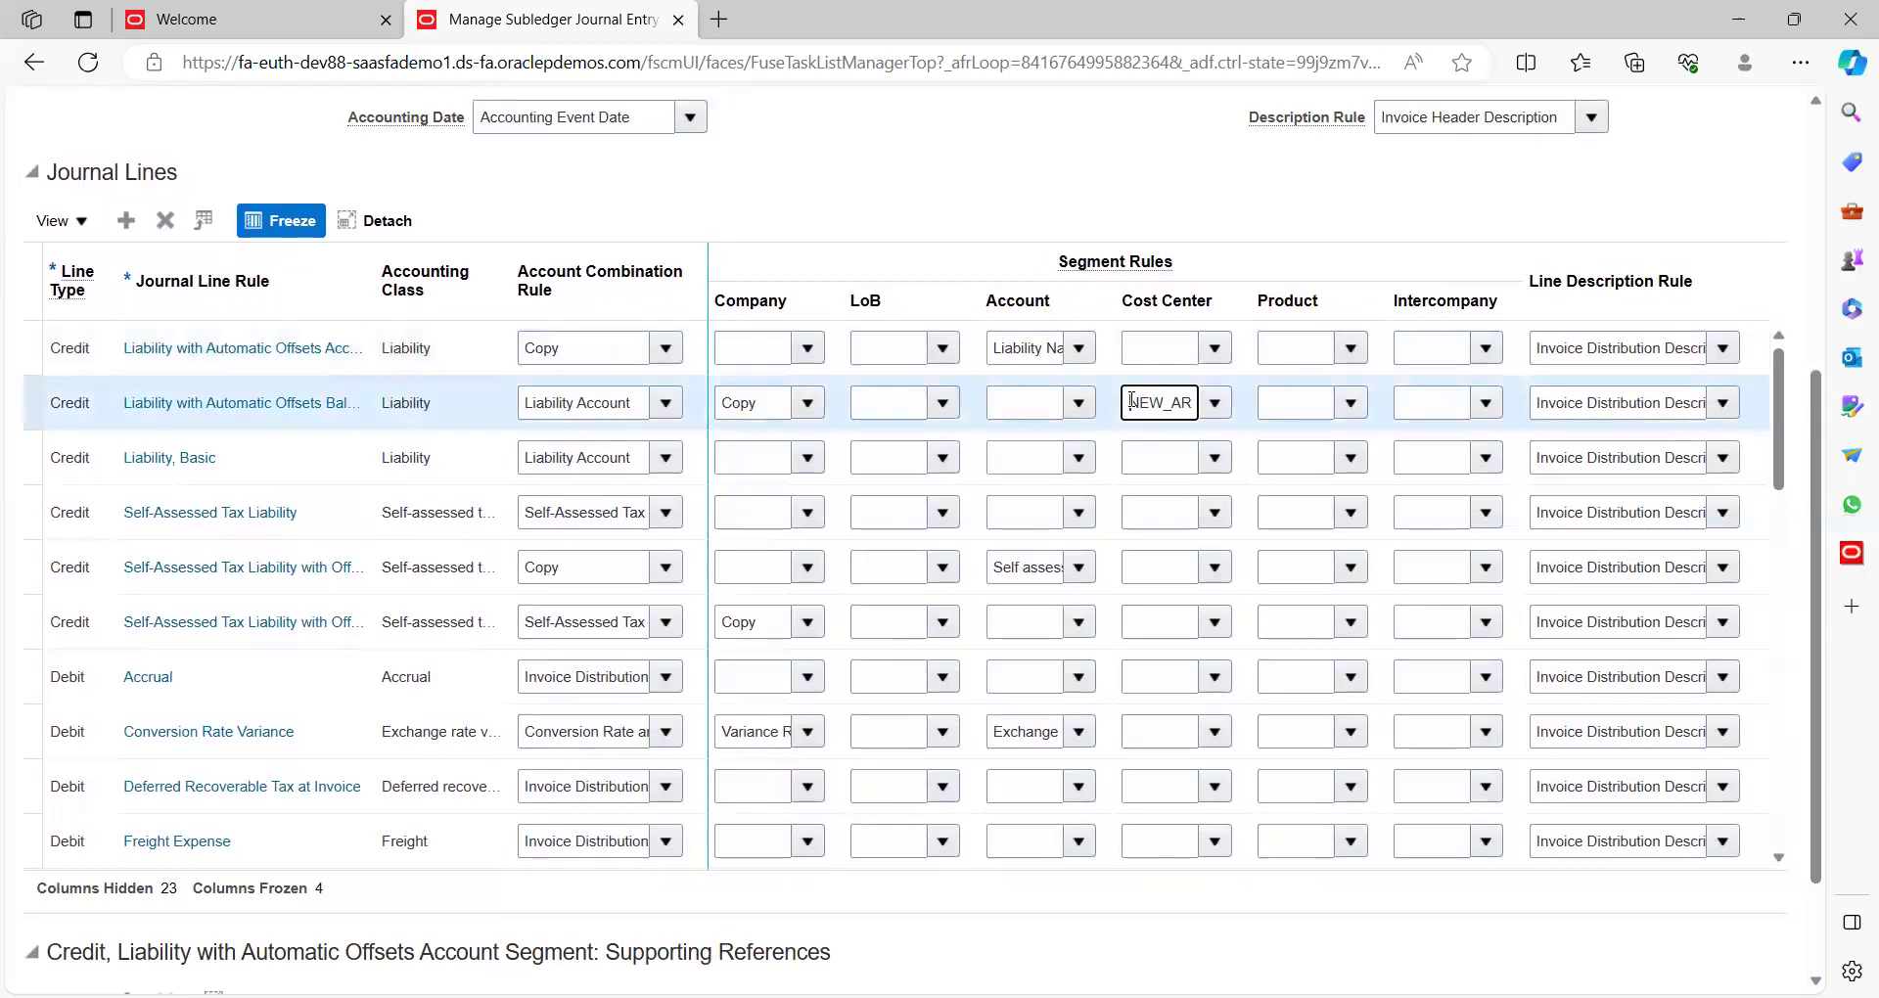
pyautogui.click(1214, 404)
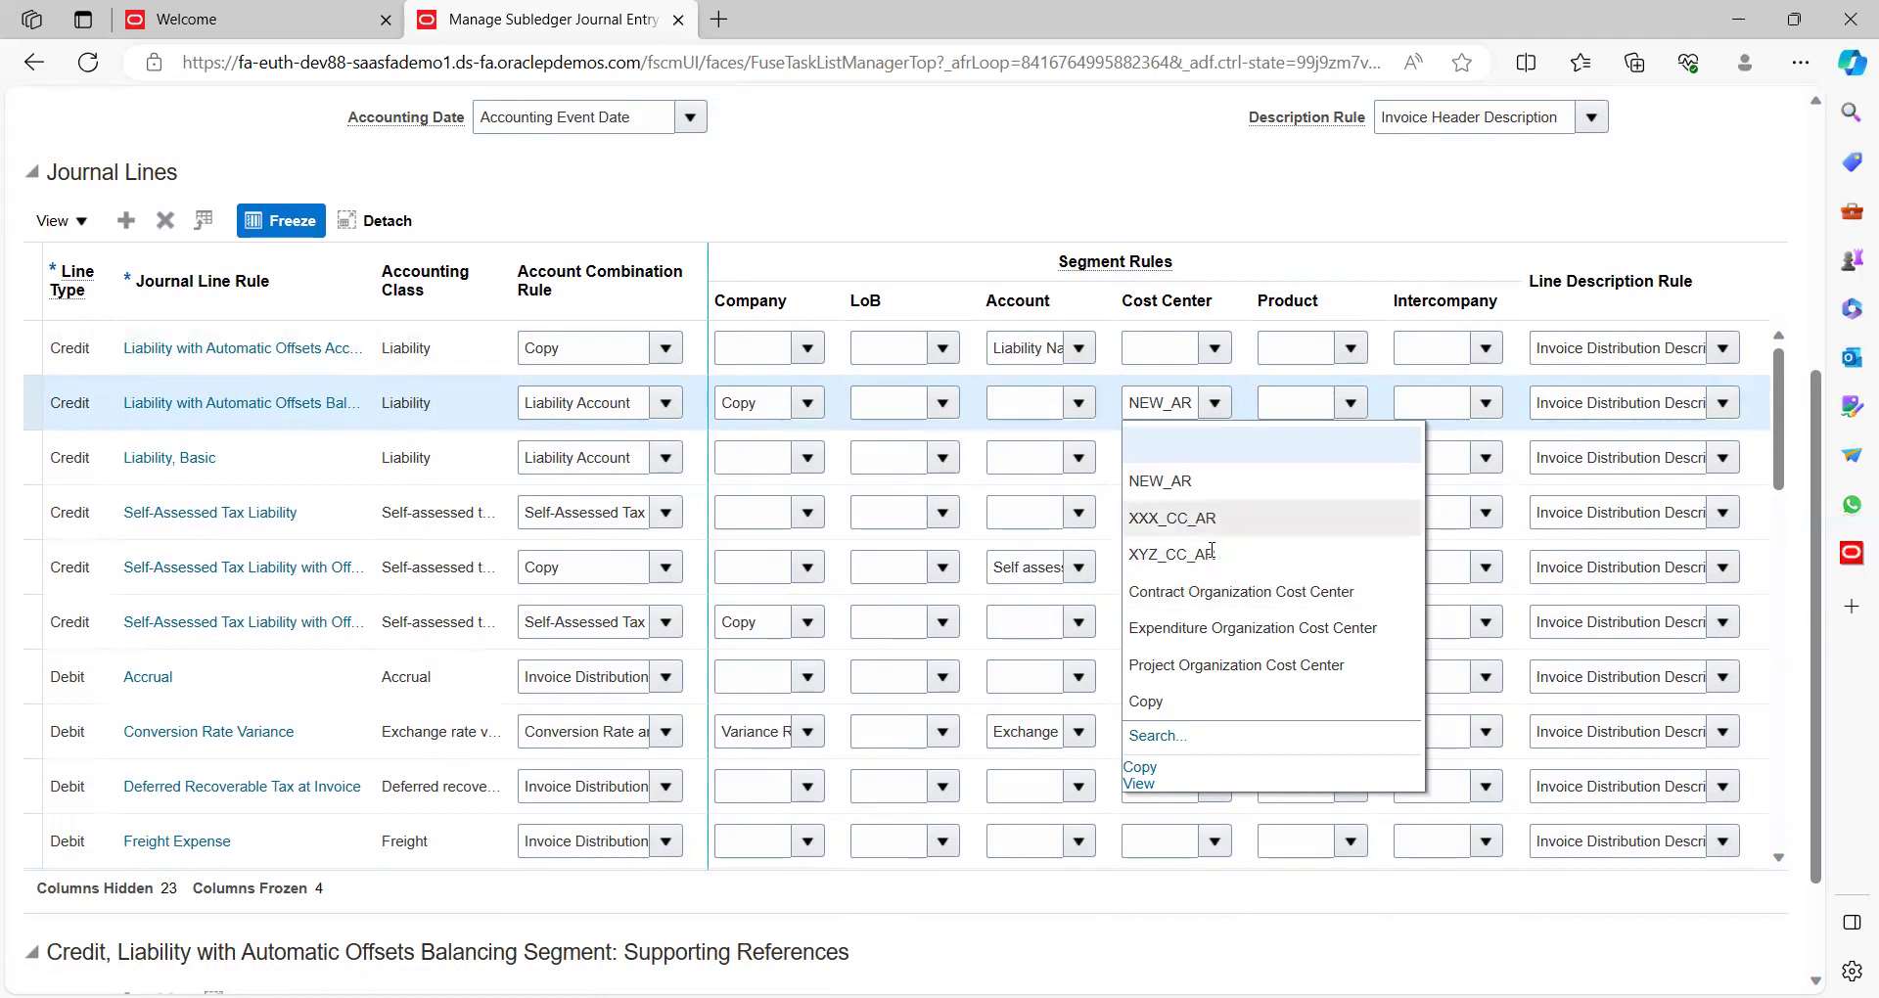
pyautogui.click(1206, 486)
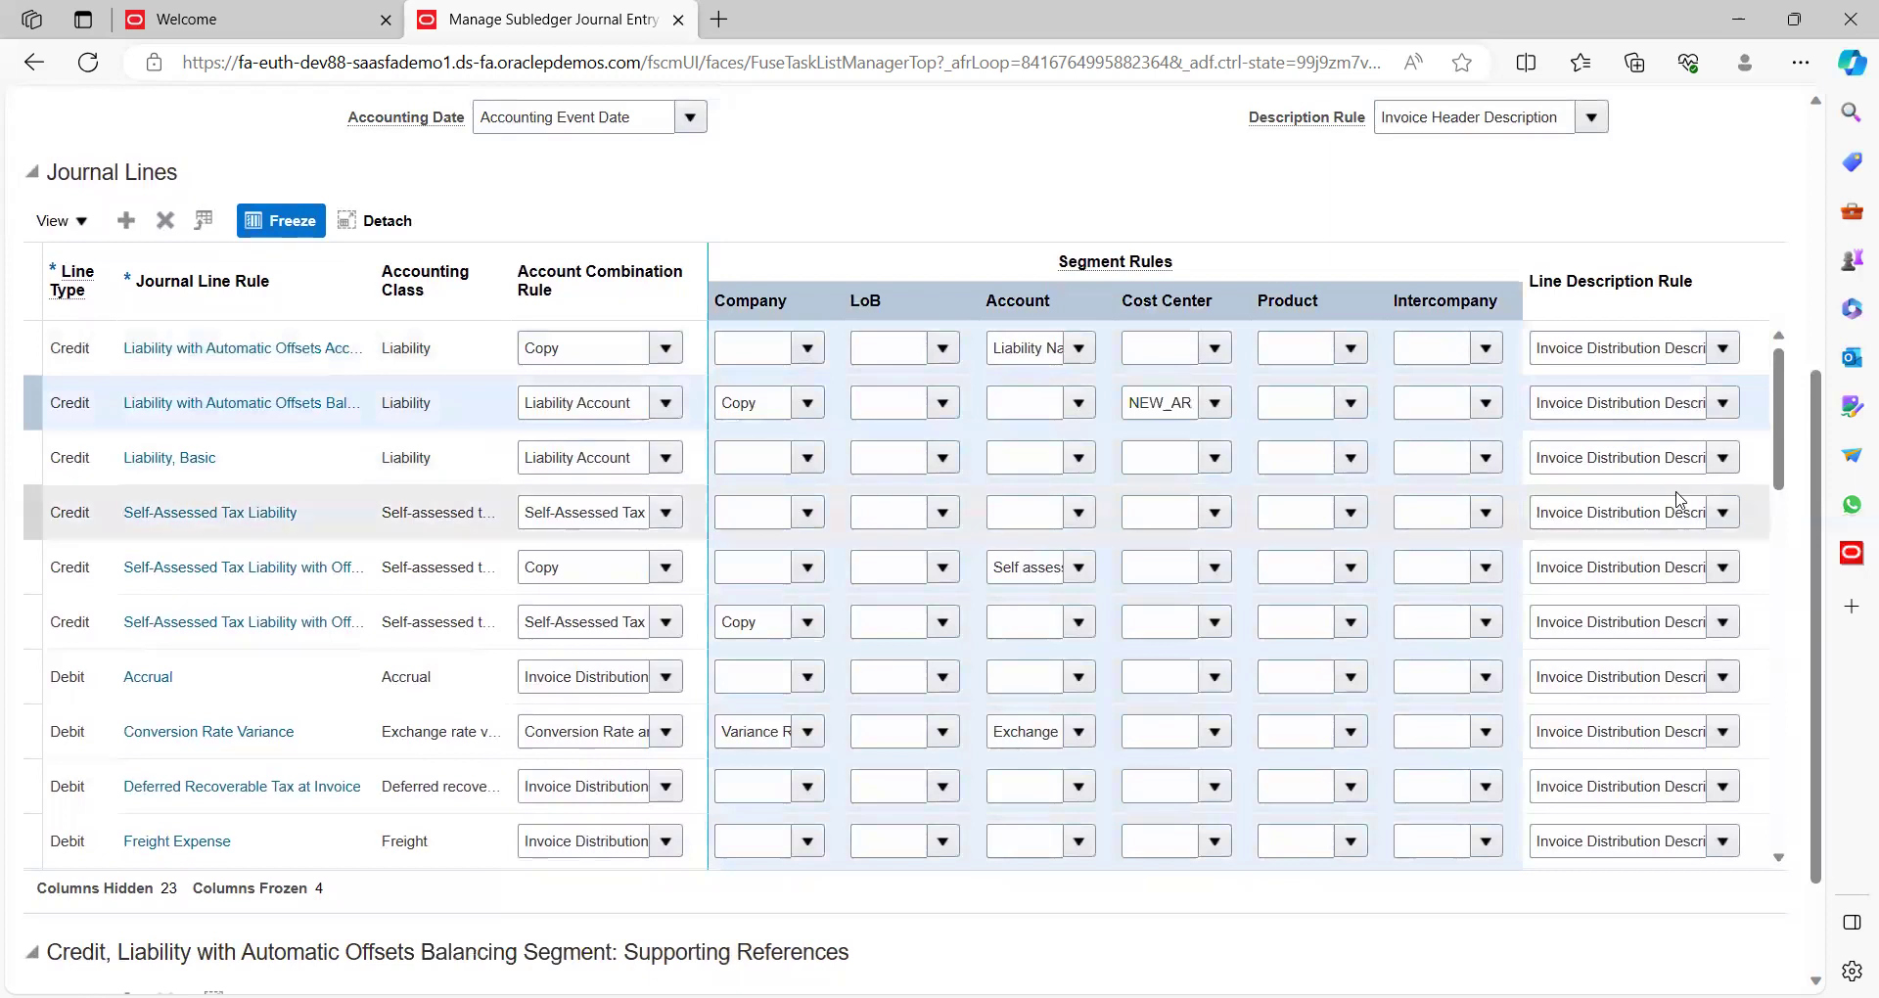
pyautogui.click(1816, 350)
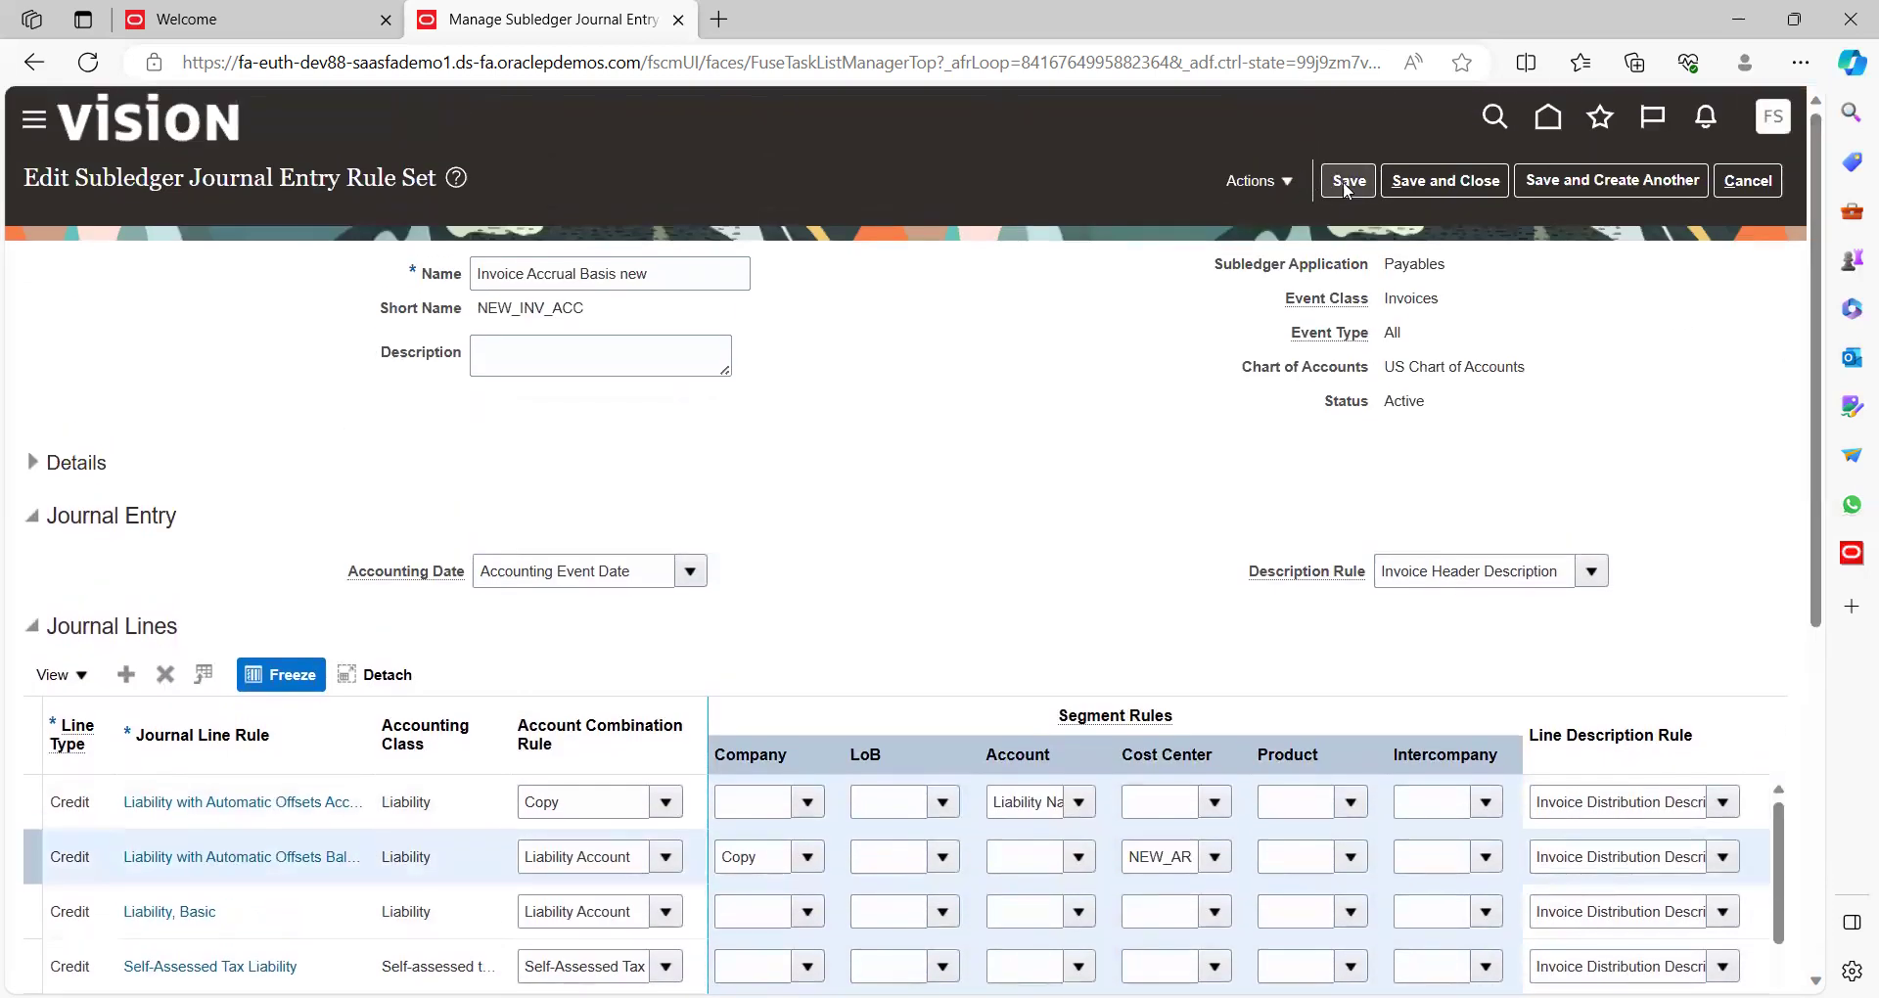
pyautogui.click(1348, 183)
# Step: Check which duplicate, delete and status change actions are offered for the Invoice Accrual Basis new rule set
pyautogui.click(1288, 183)
pyautogui.moveTo(1322, 261)
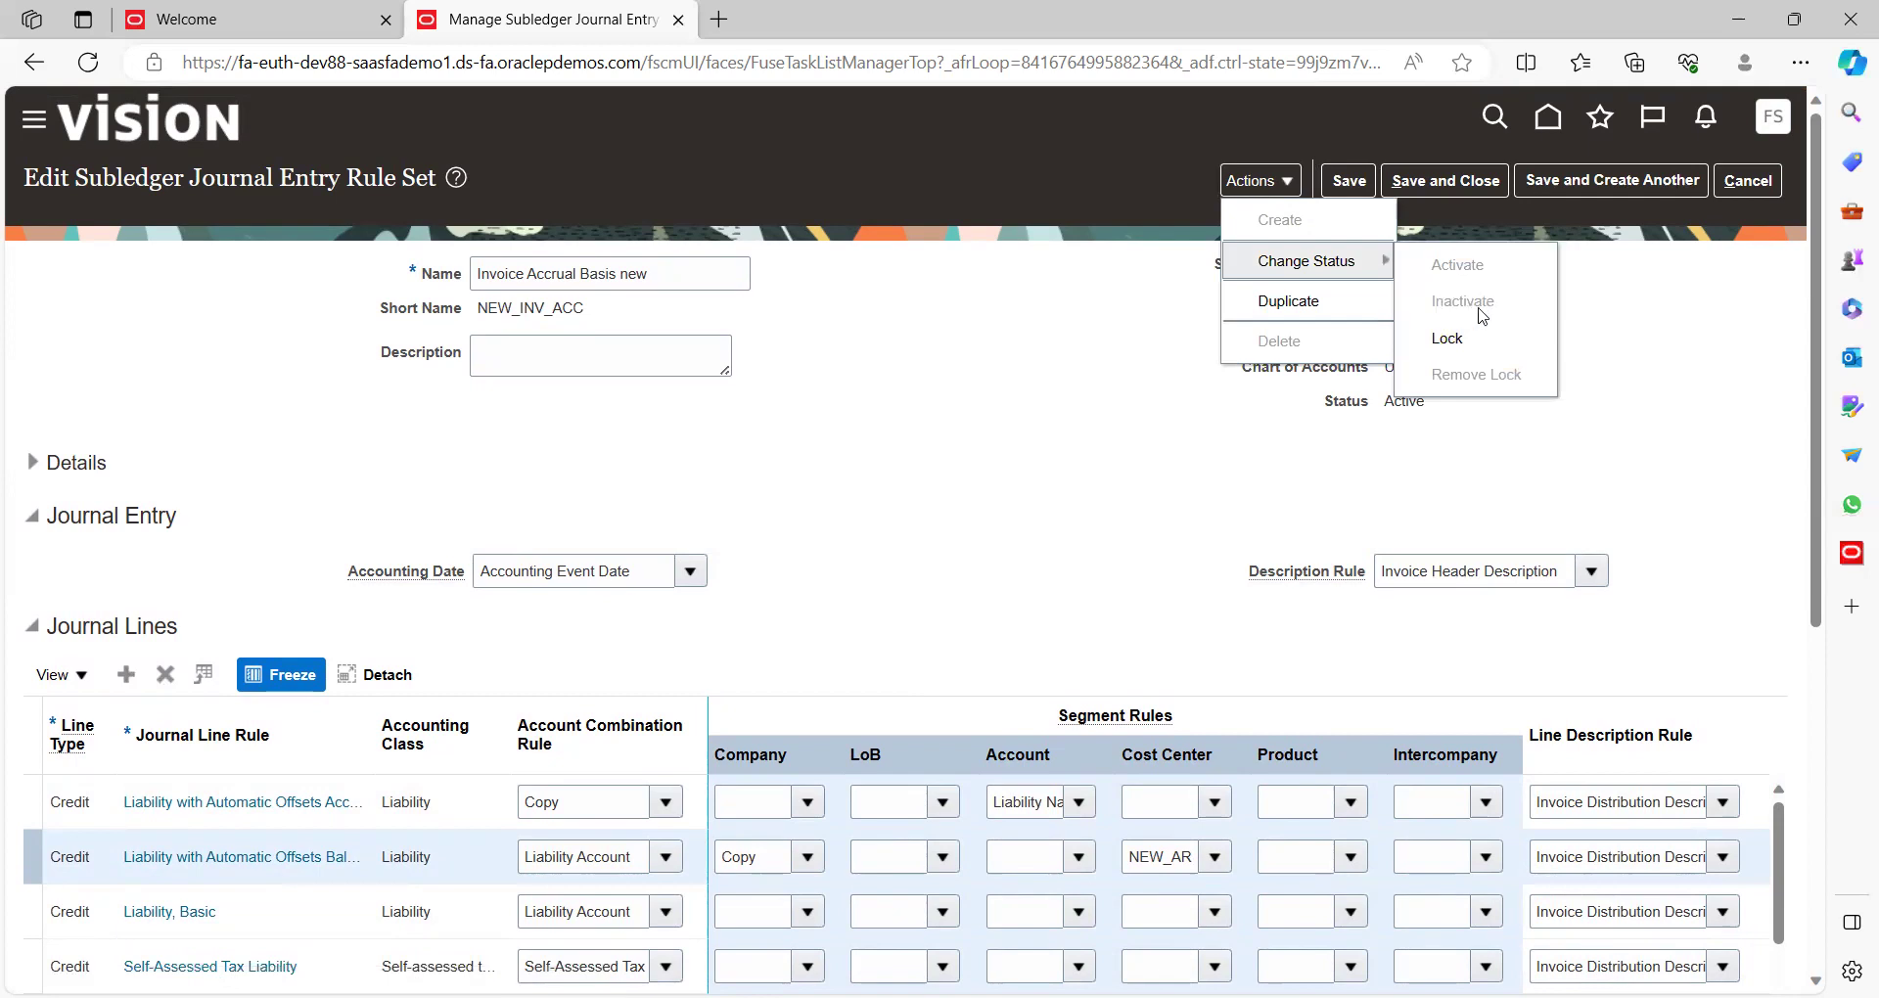
pyautogui.click(1287, 411)
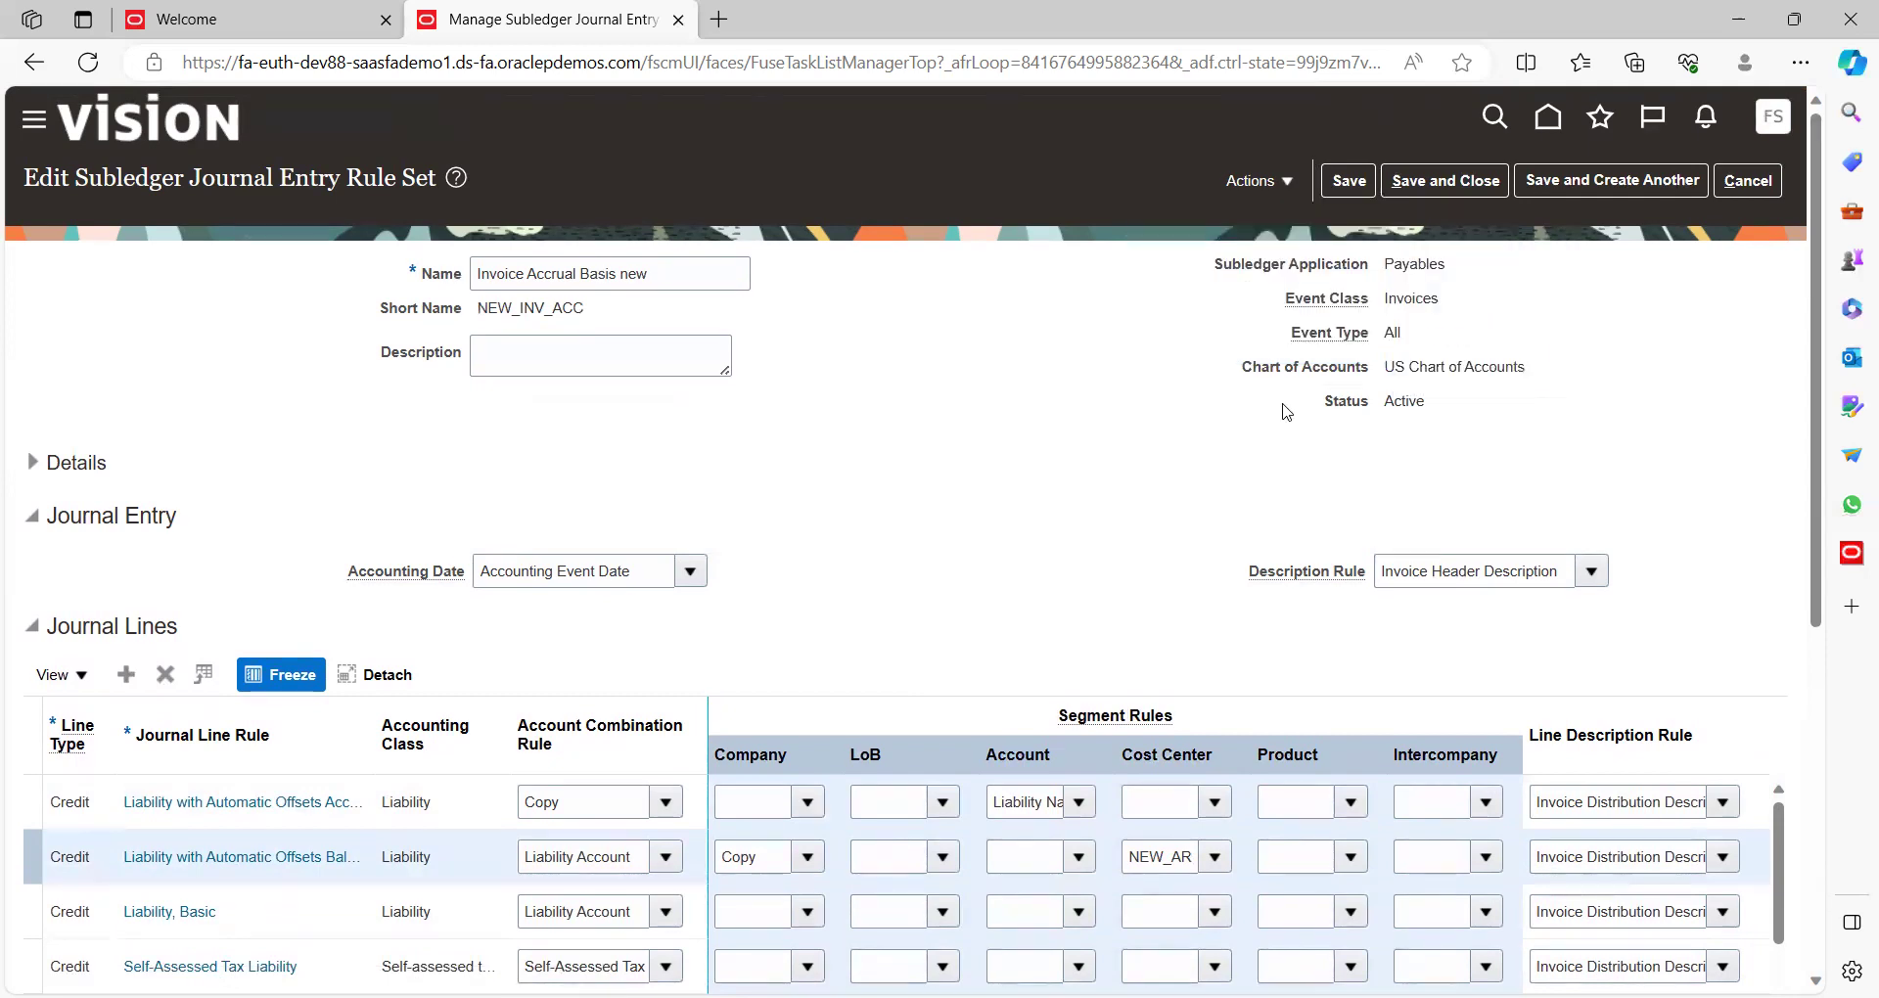
# Step: Save and close the journal entry rule set, leave the Payables setup, and start a new invoice in the Invoices work area
pyautogui.click(1470, 183)
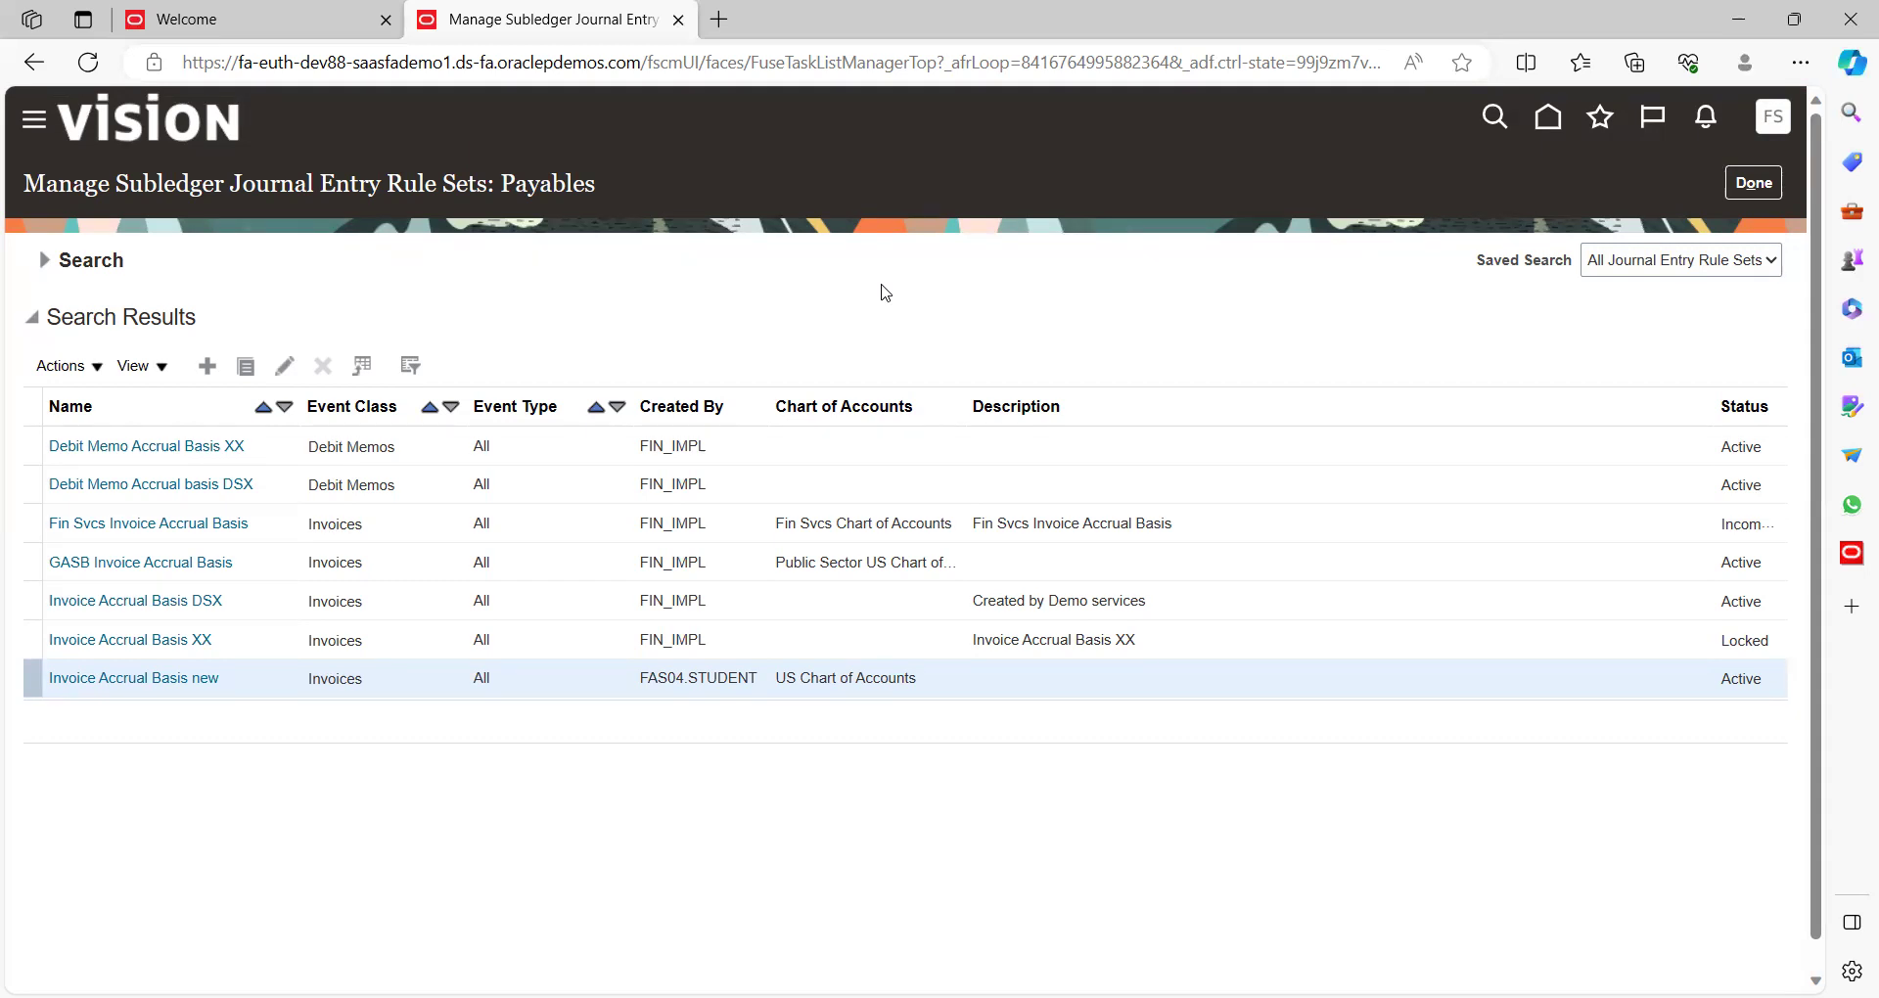
pyautogui.click(1755, 193)
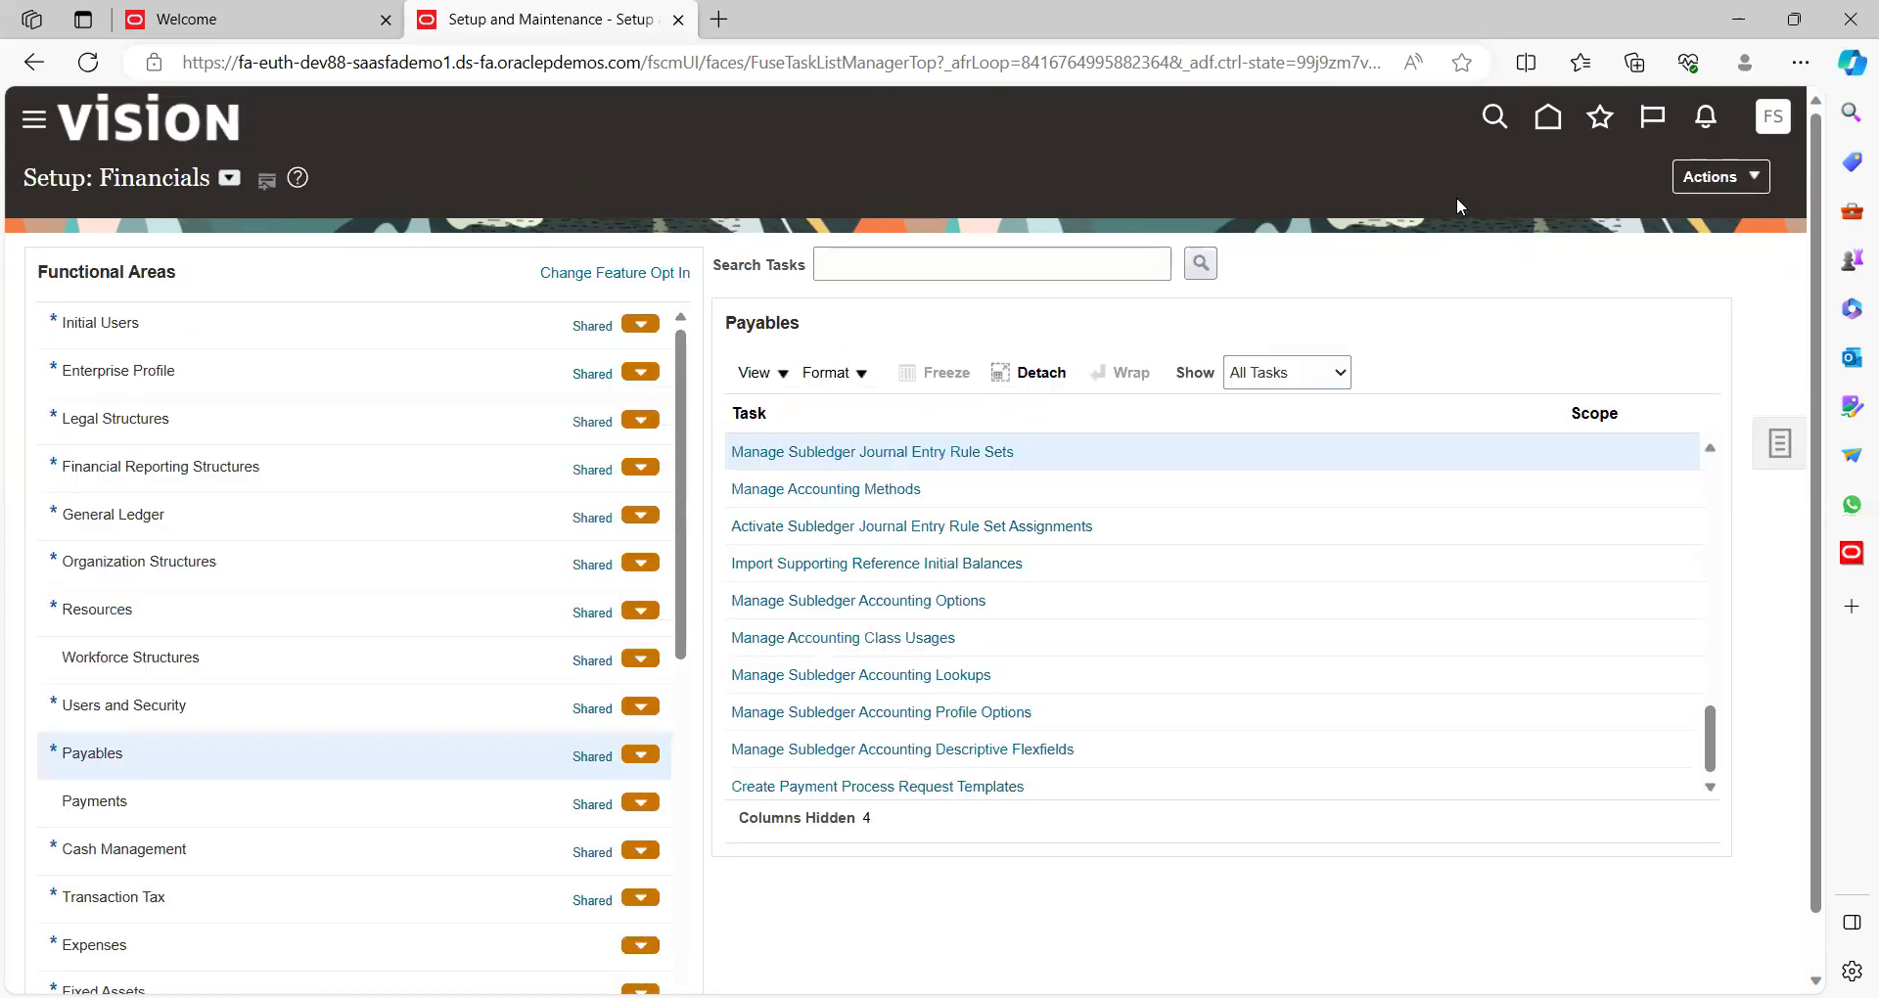
pyautogui.click(1547, 125)
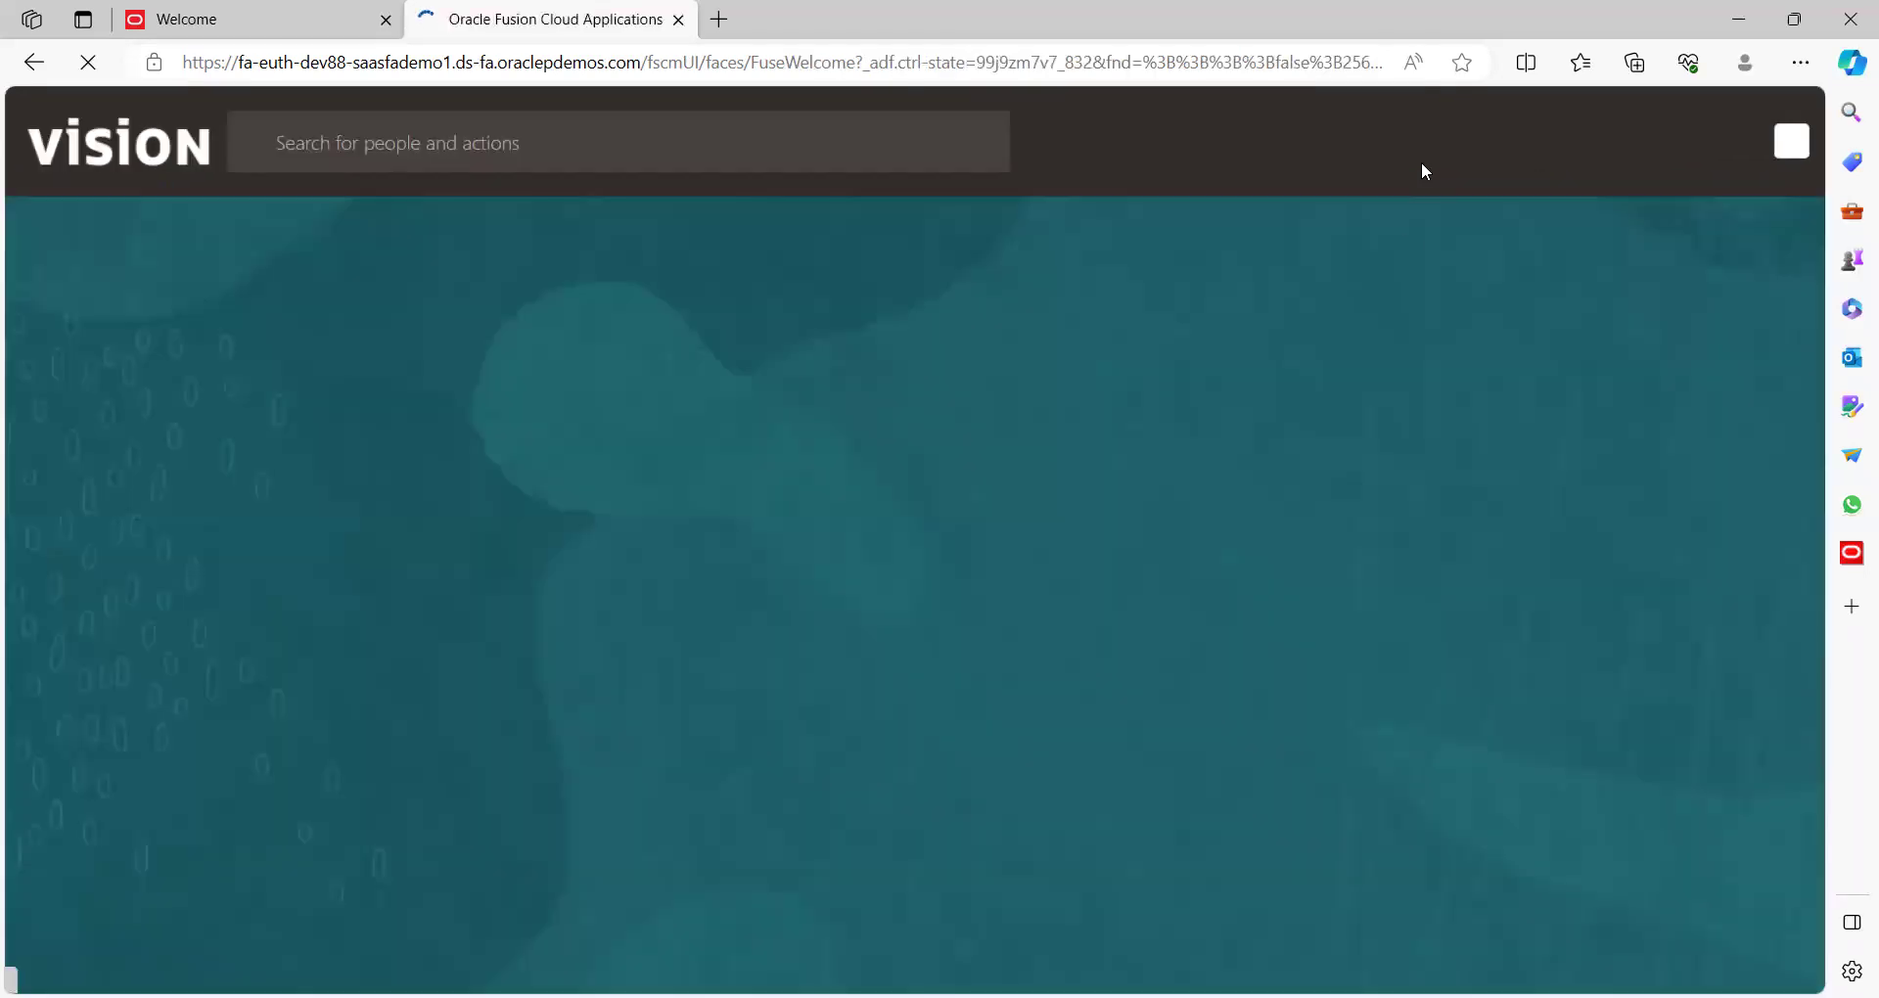
pyautogui.click(1009, 594)
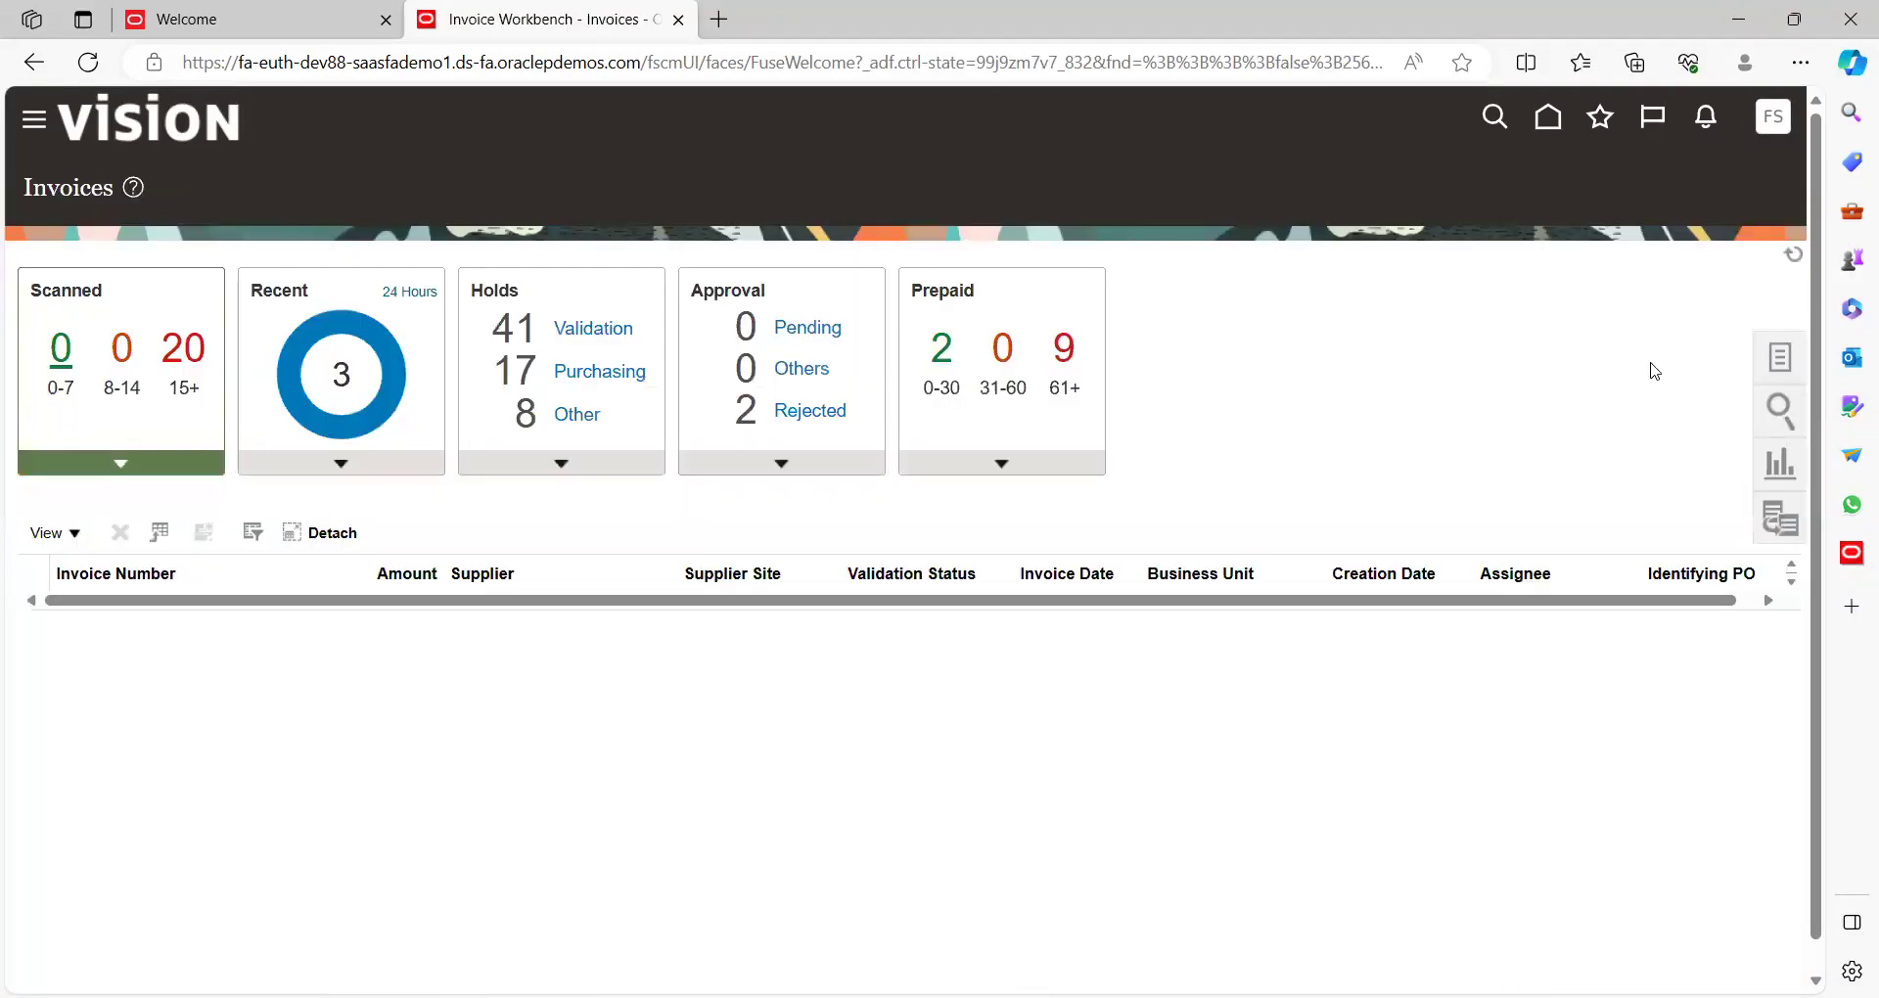
pyautogui.click(1801, 372)
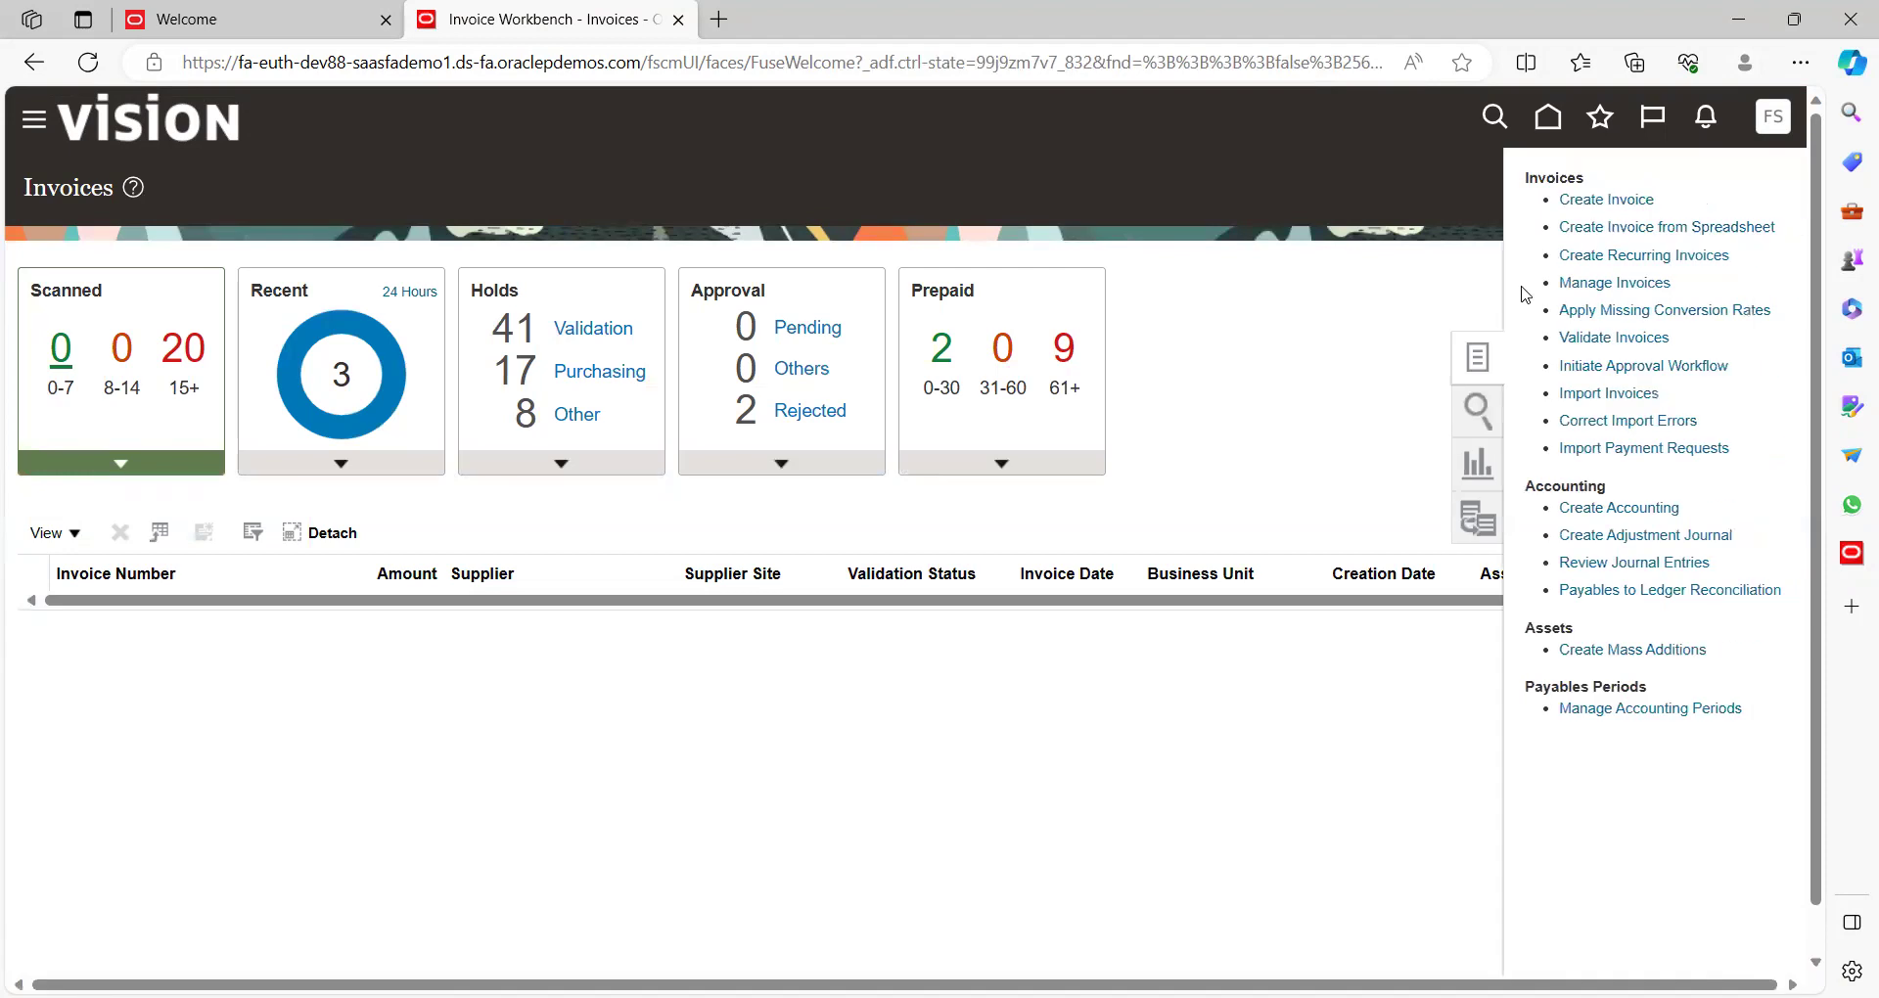
pyautogui.click(1623, 200)
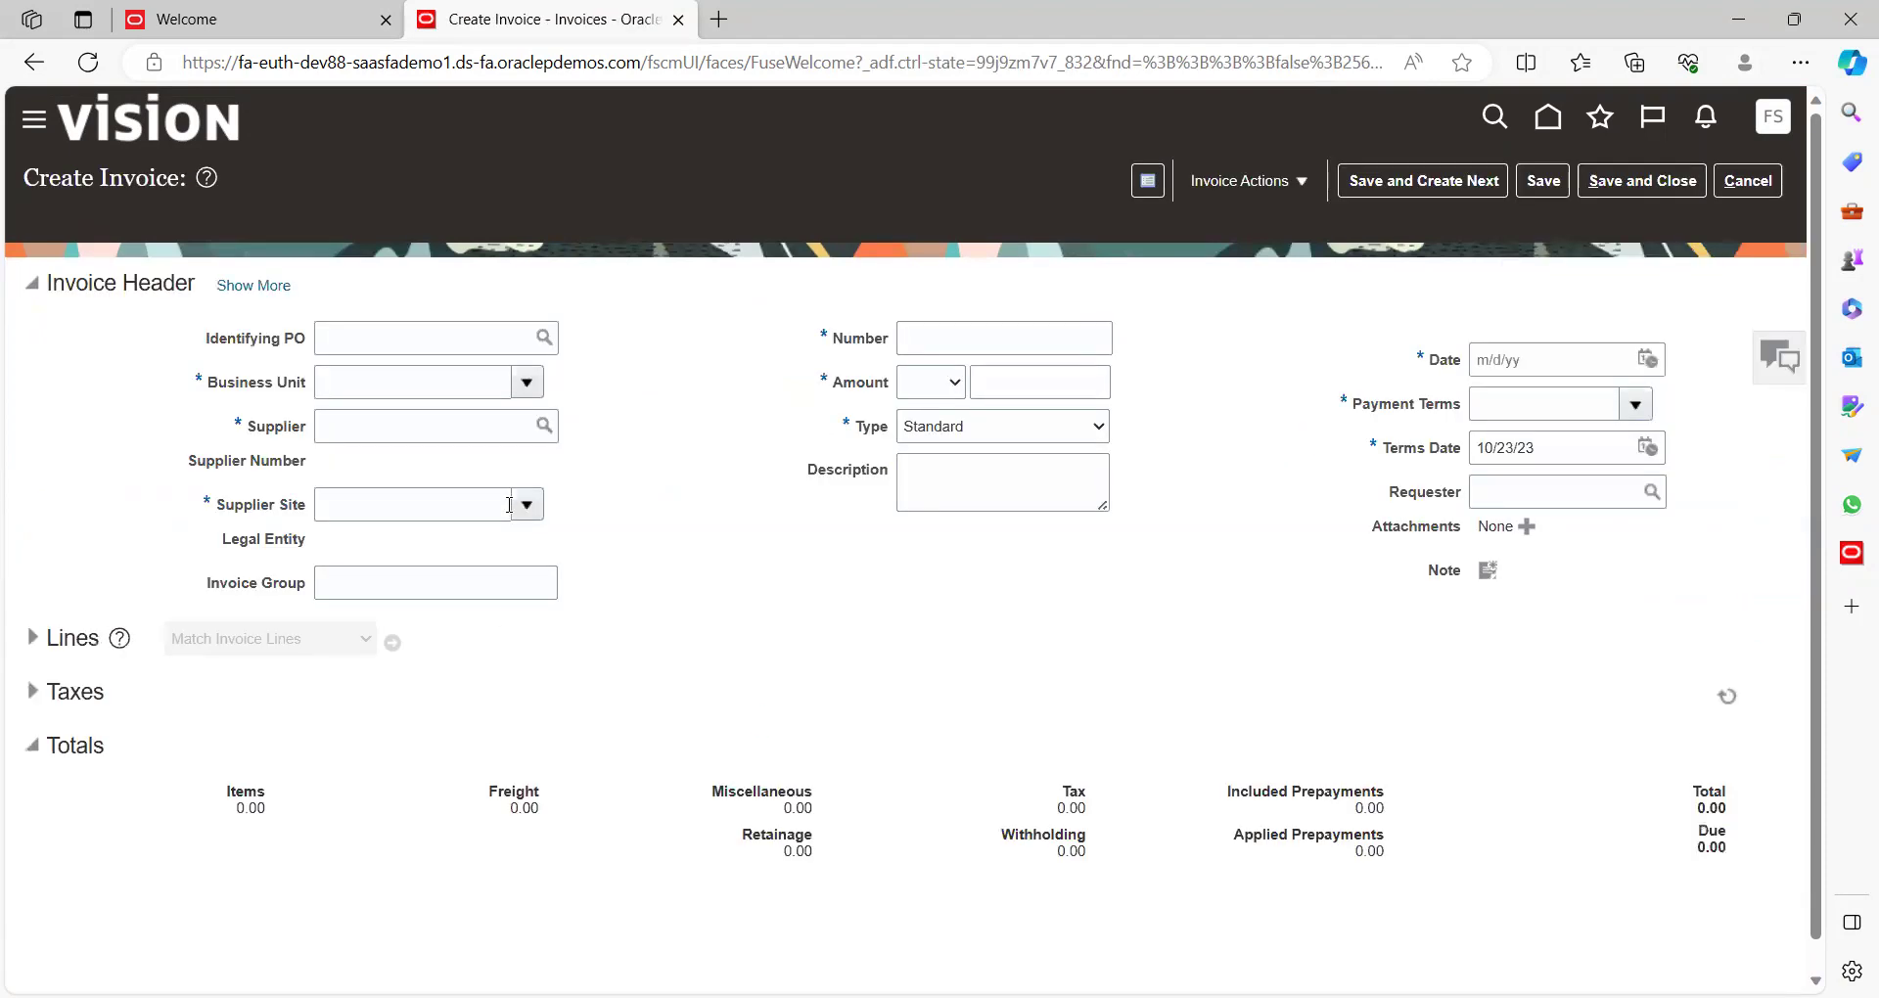
# Step: Set the invoice's business unit to US1 Business Unit and choose ABC Consulting as the supplier
pyautogui.click(391, 372)
pyautogui.write('US1')
pyautogui.click(405, 421)
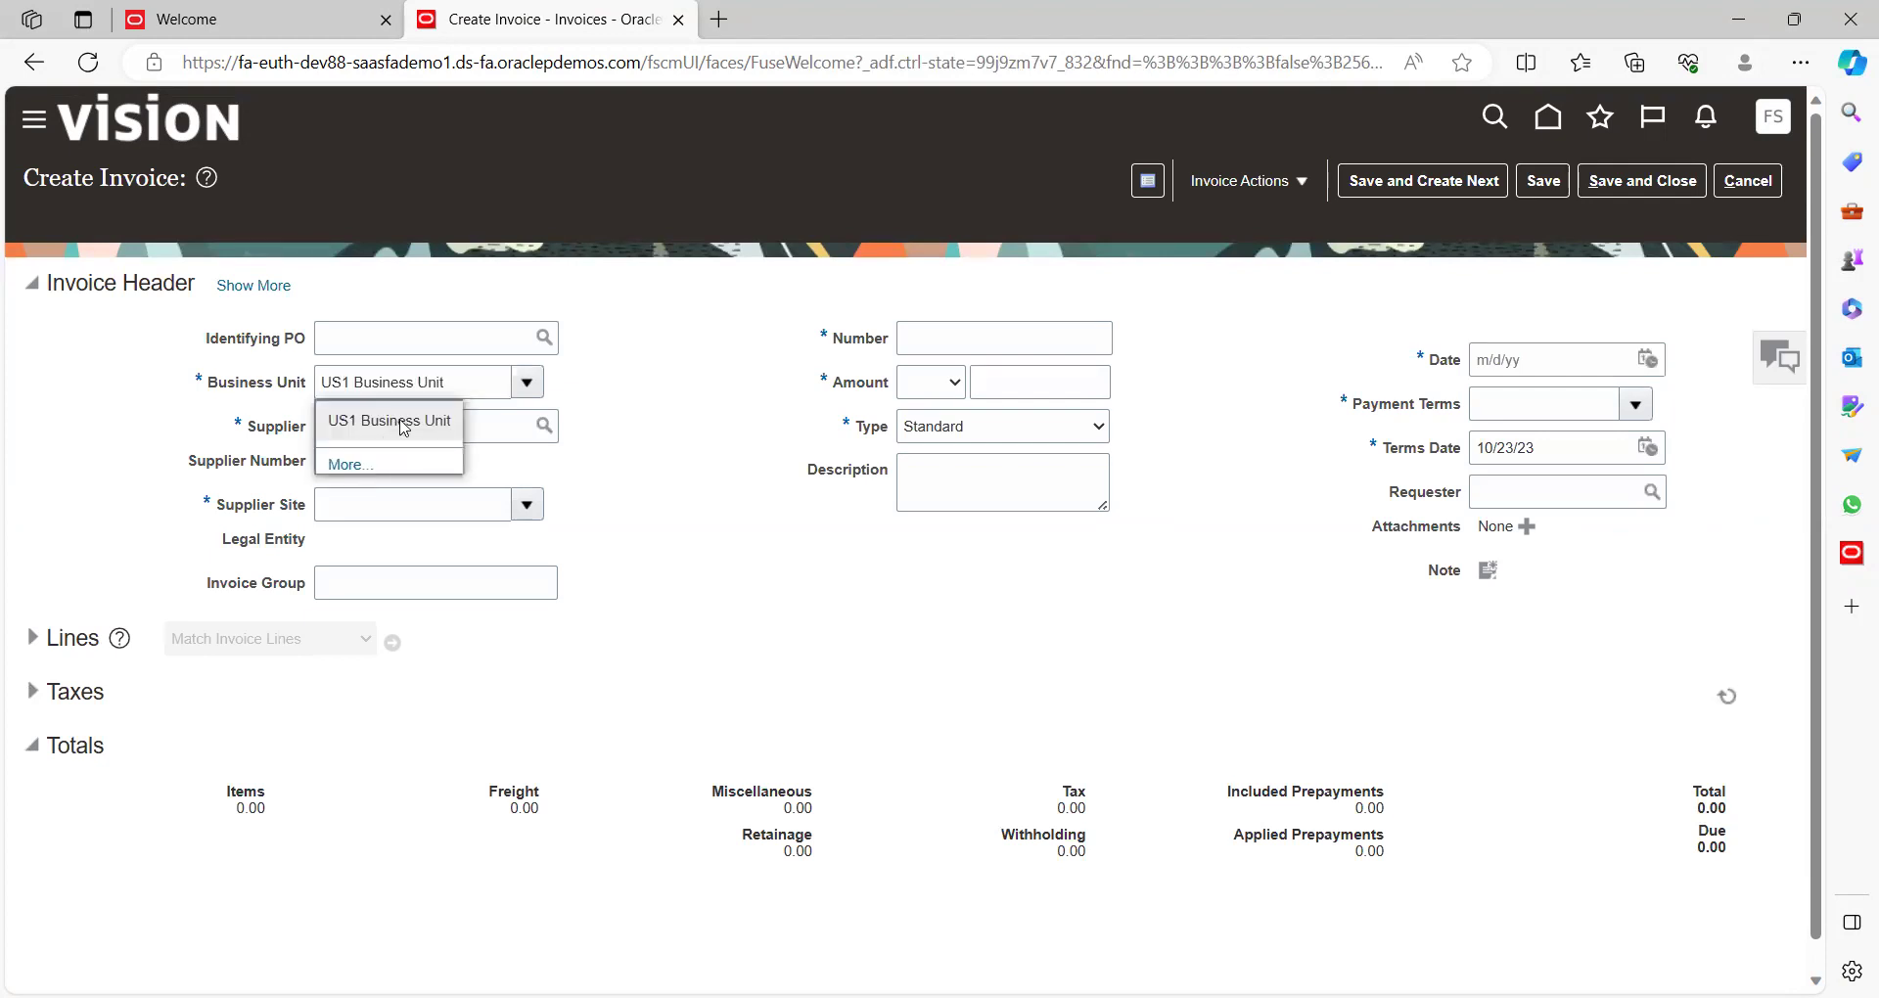
pyautogui.click(425, 426)
pyautogui.write('AB')
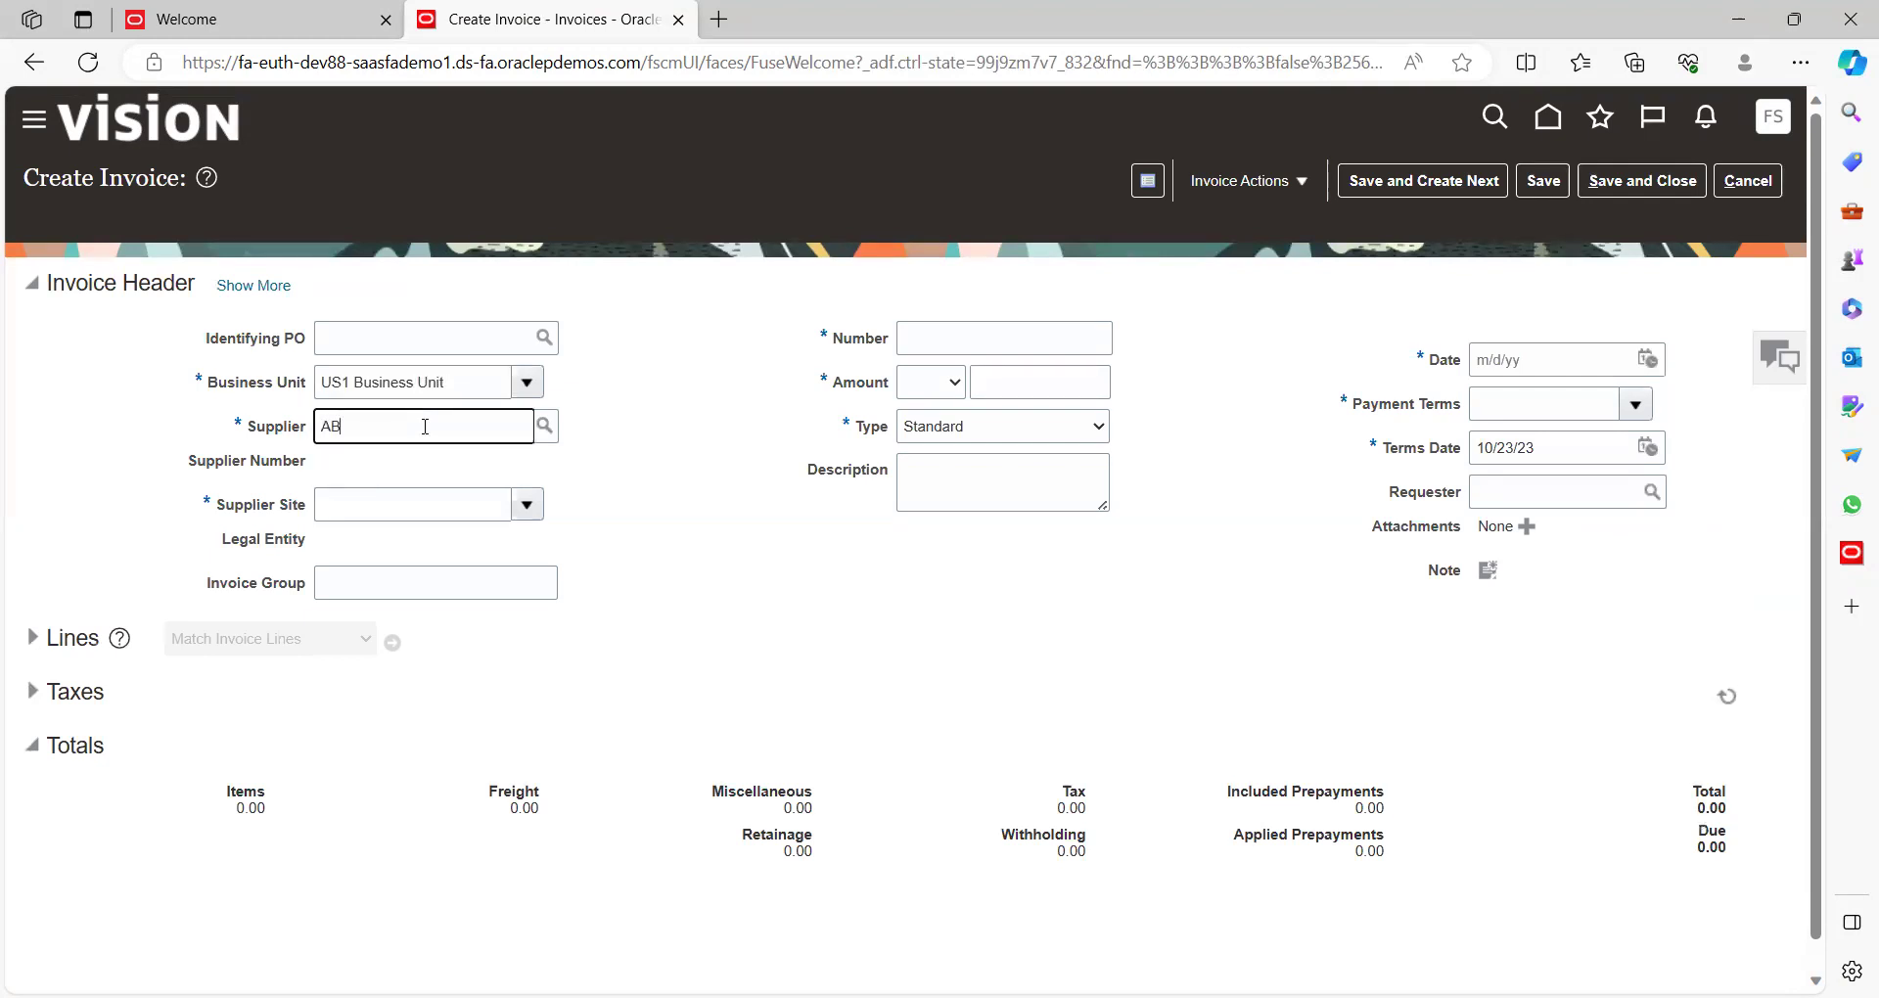
pyautogui.write('C')
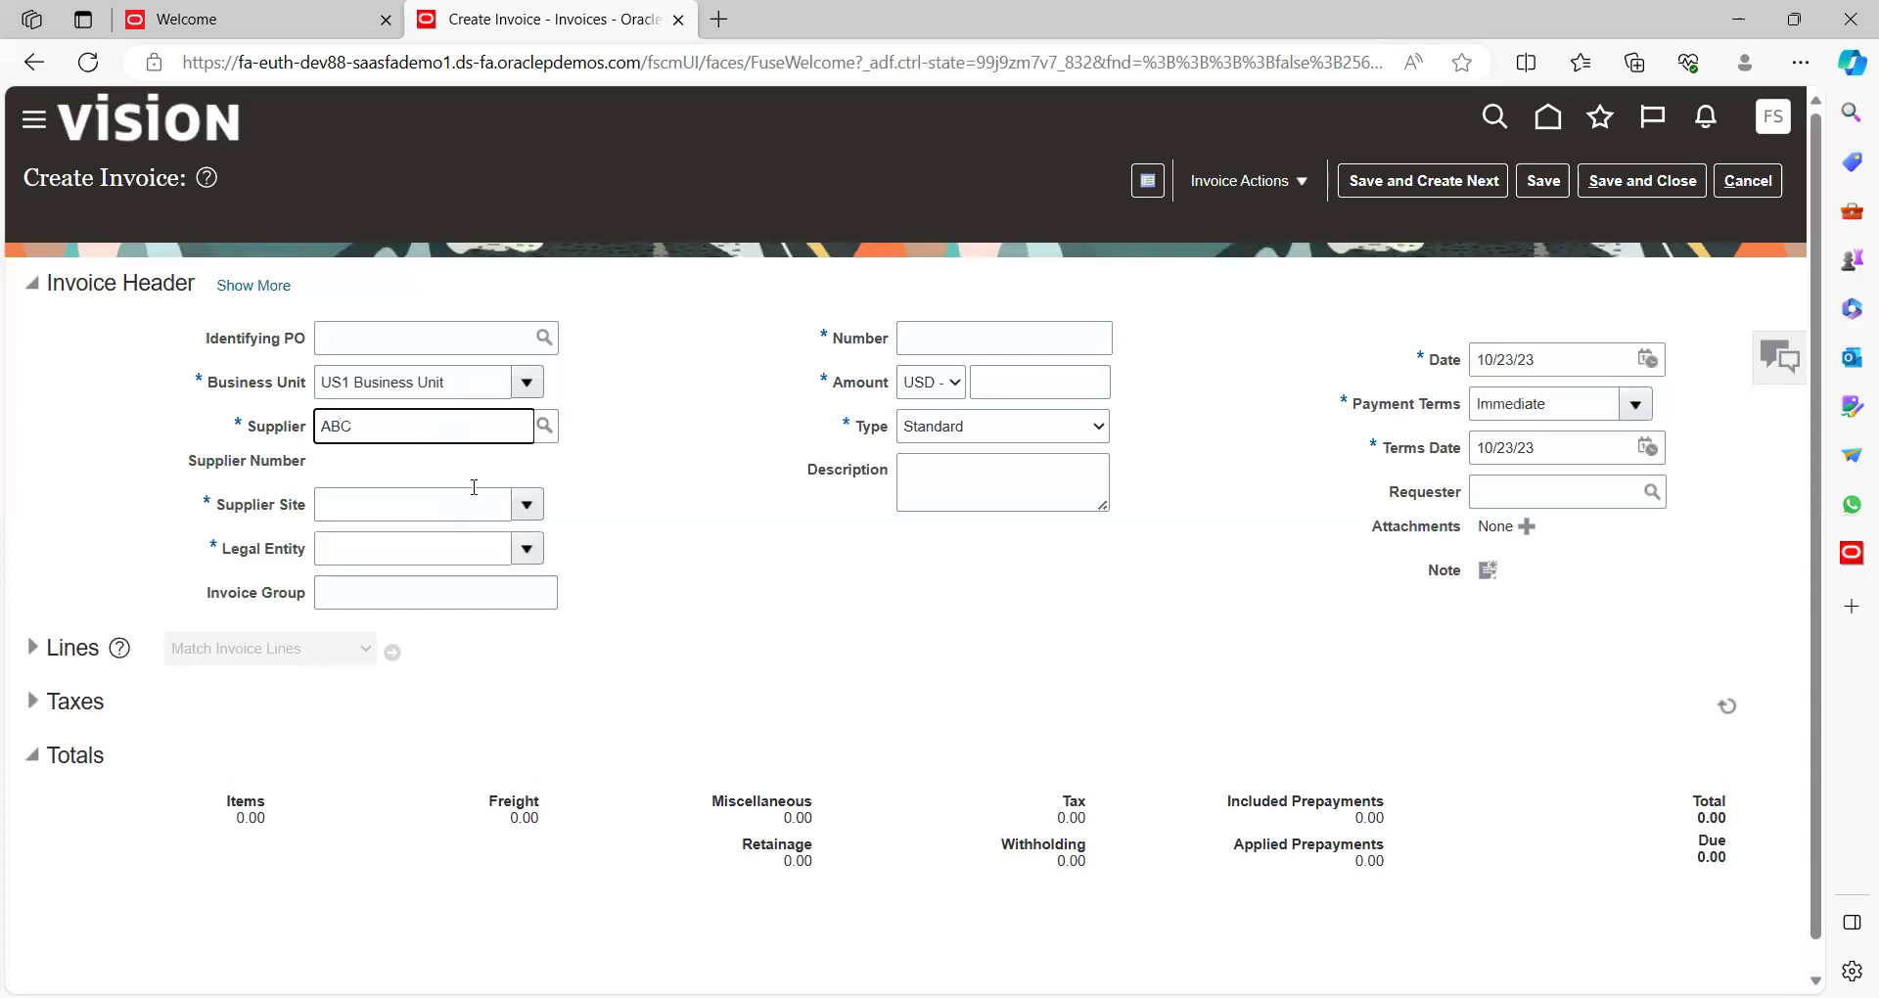
pyautogui.press('Tab')
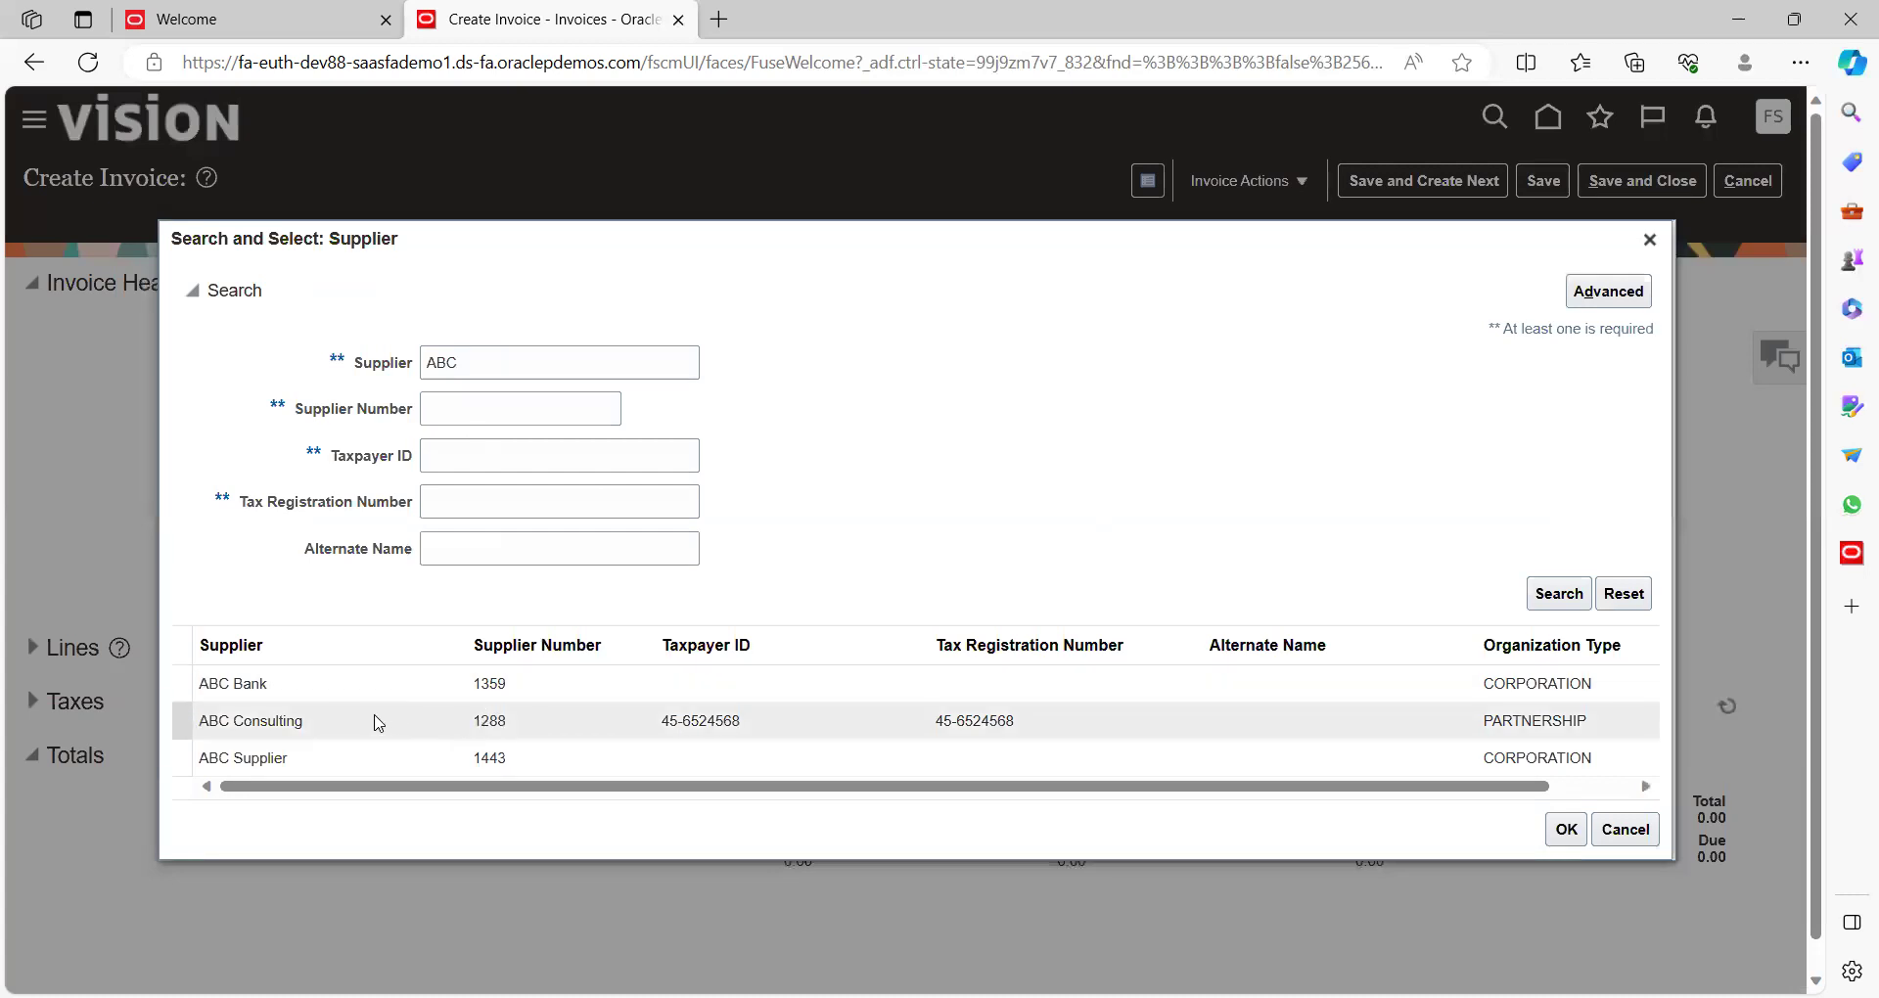
pyautogui.click(376, 721)
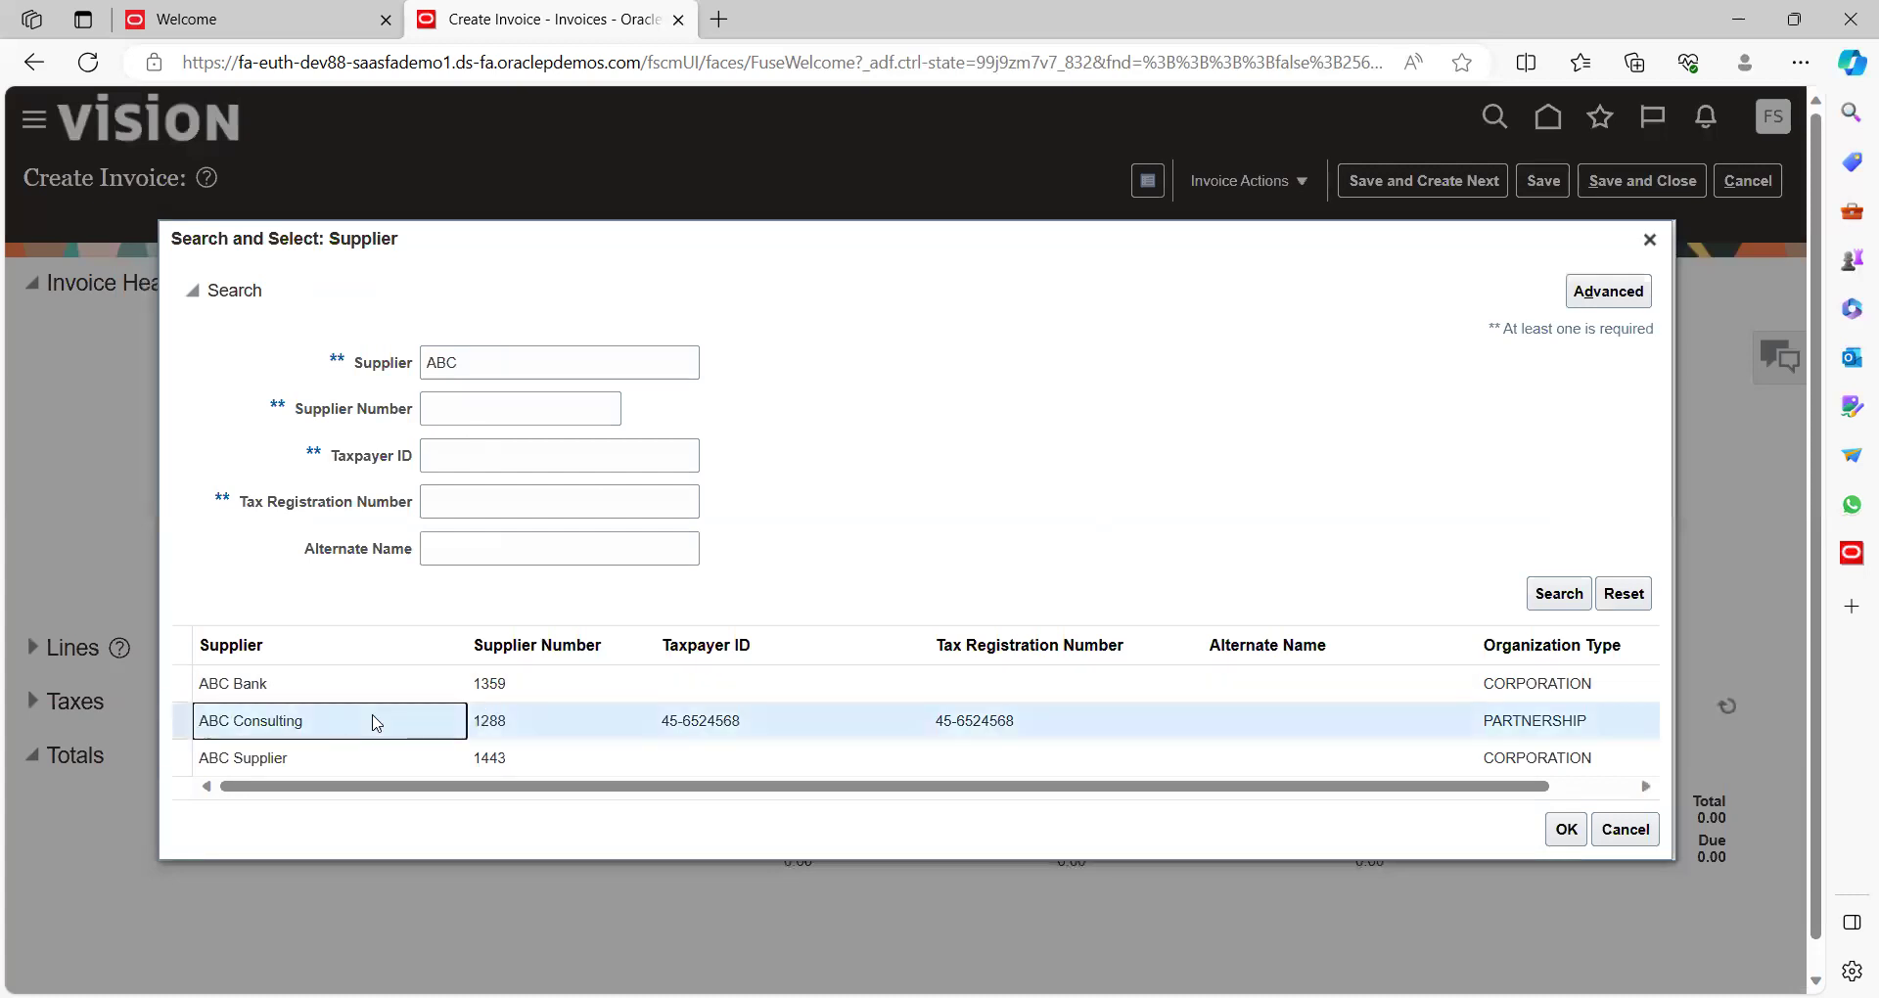
pyautogui.click(1566, 831)
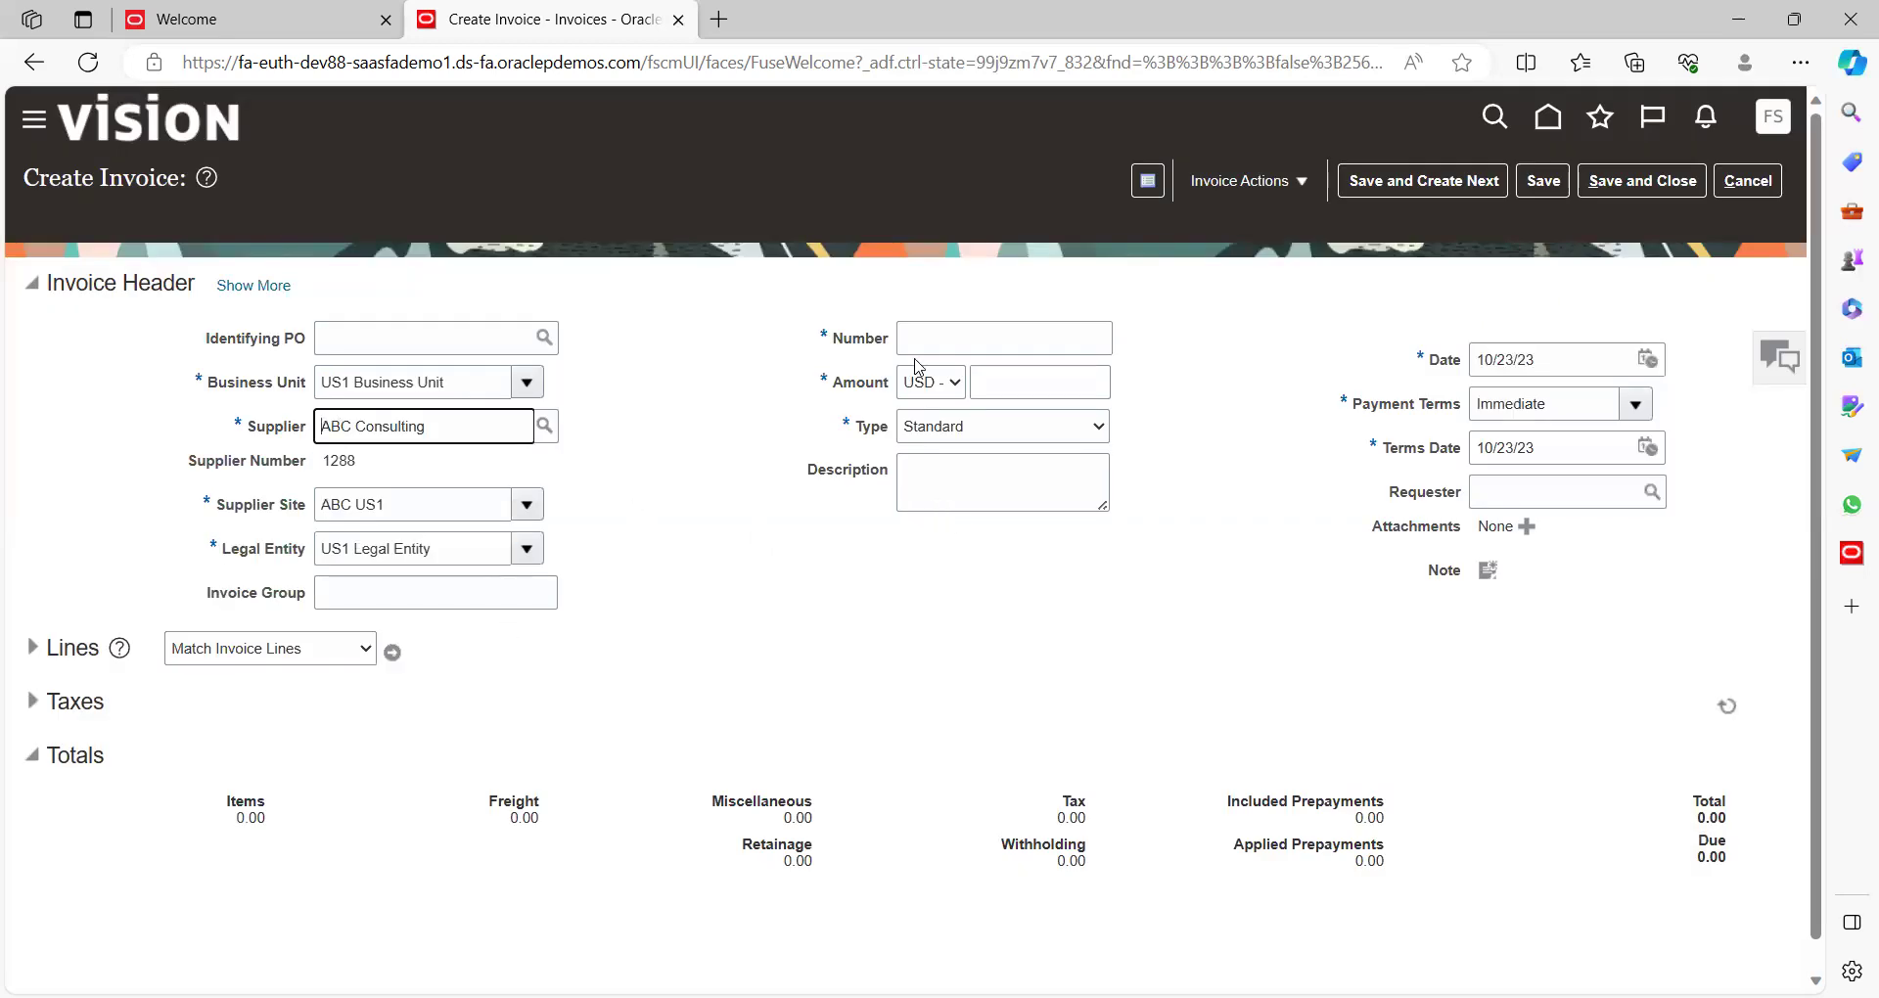
# Step: Enter CCAR001 as the invoice number and 150 USD as the invoice amount
pyautogui.click(939, 339)
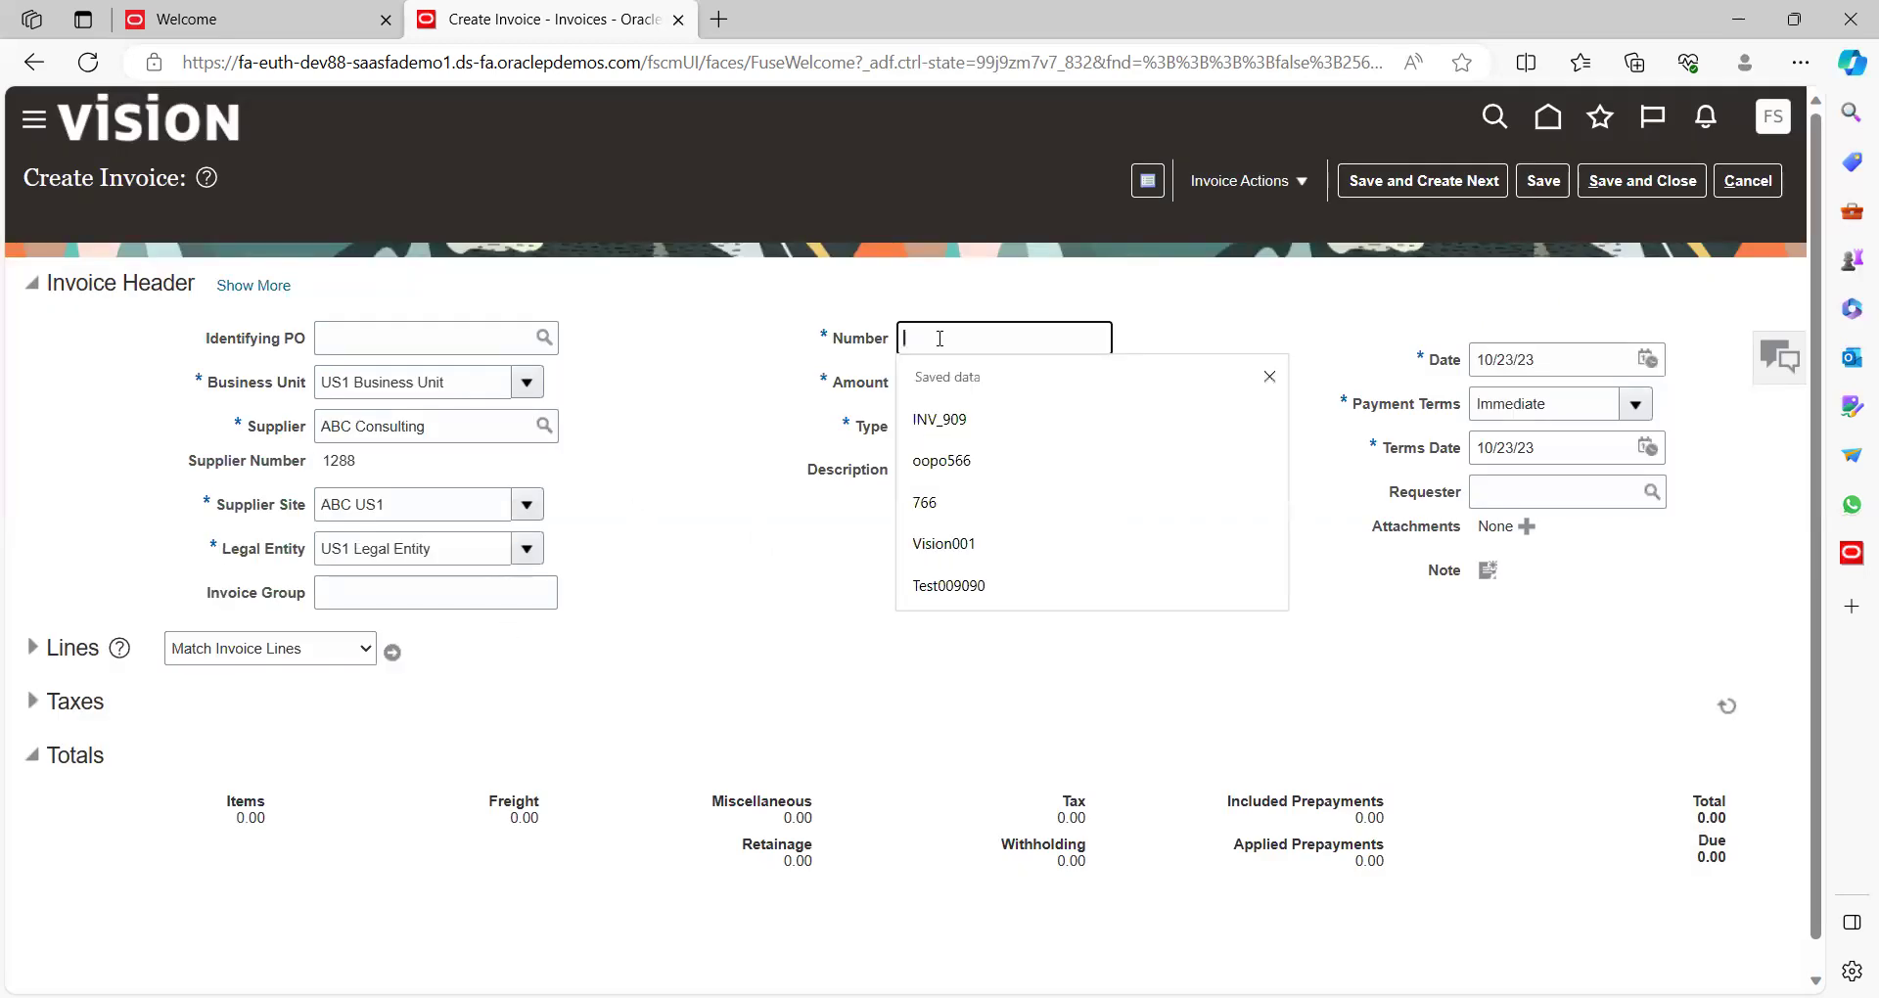
pyautogui.write('A')
pyautogui.press('BackSpace')
pyautogui.write('CCA1001')
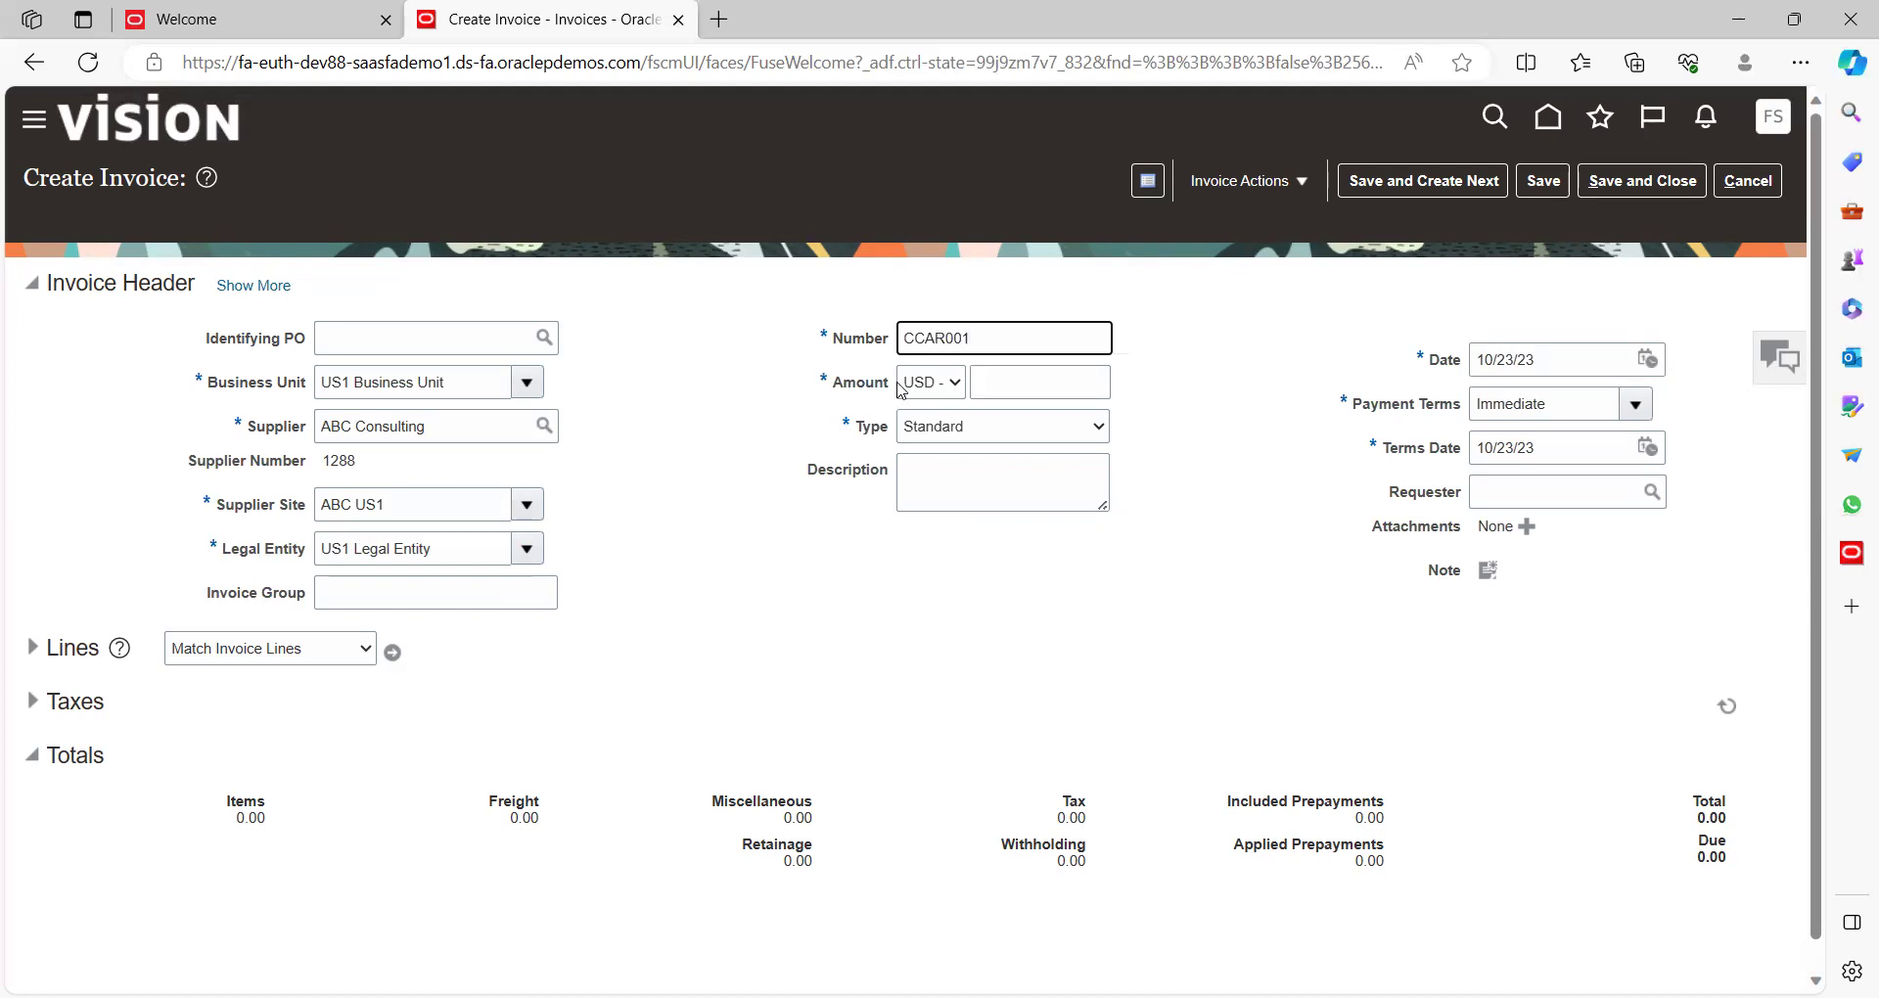
pyautogui.click(999, 376)
pyautogui.write('150')
pyautogui.press('Tab')
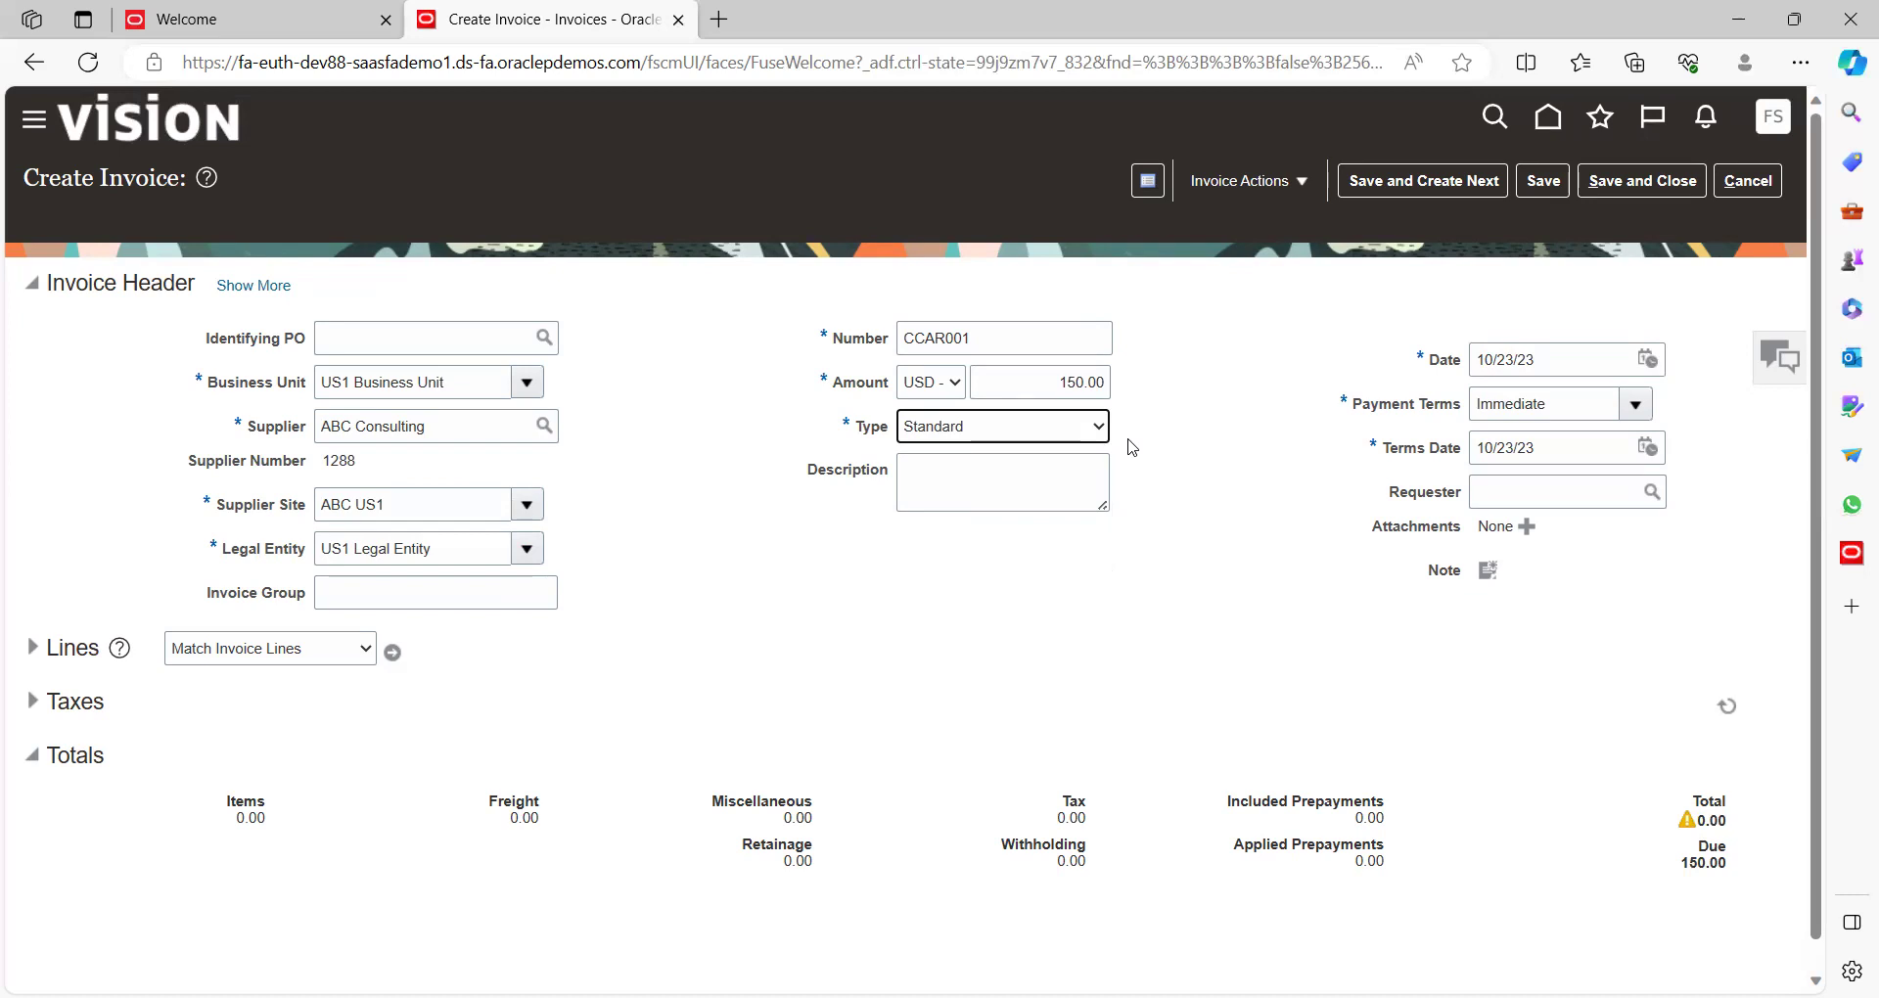
# Step: Check which invoice types are available, leaving the type as Standard
pyautogui.click(933, 438)
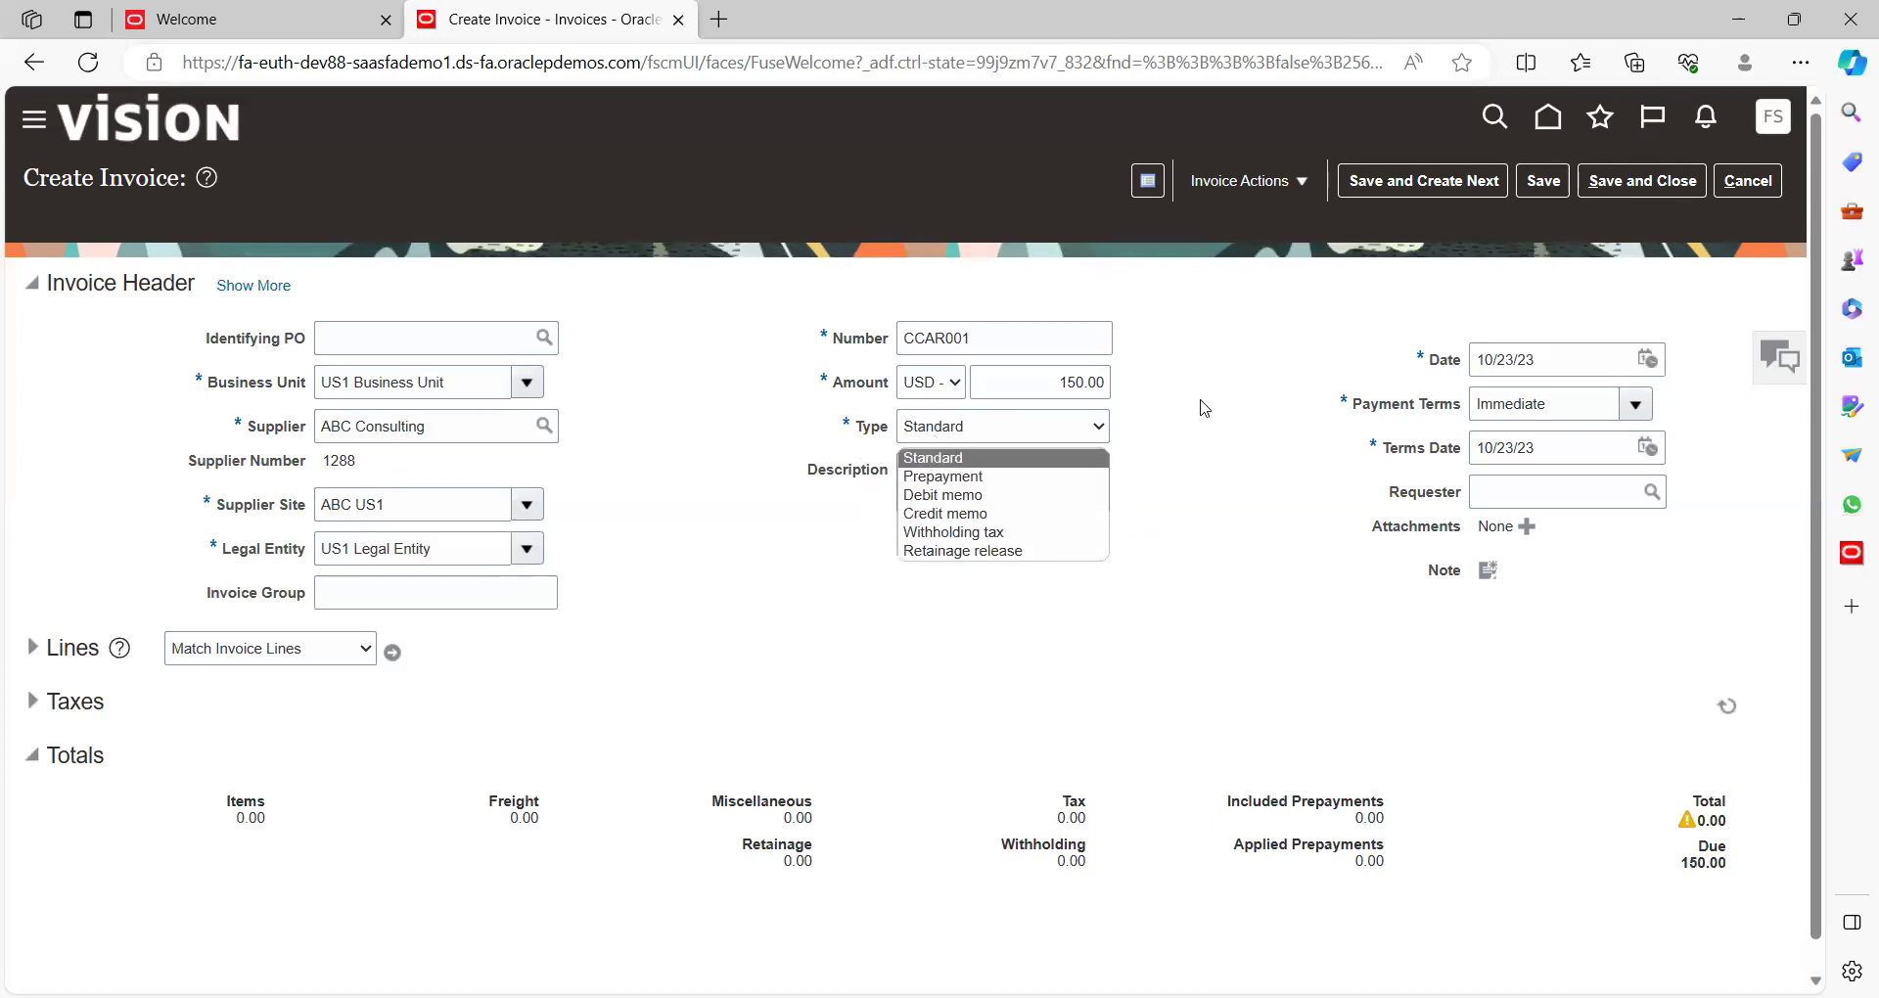
pyautogui.click(994, 437)
pyautogui.click(993, 436)
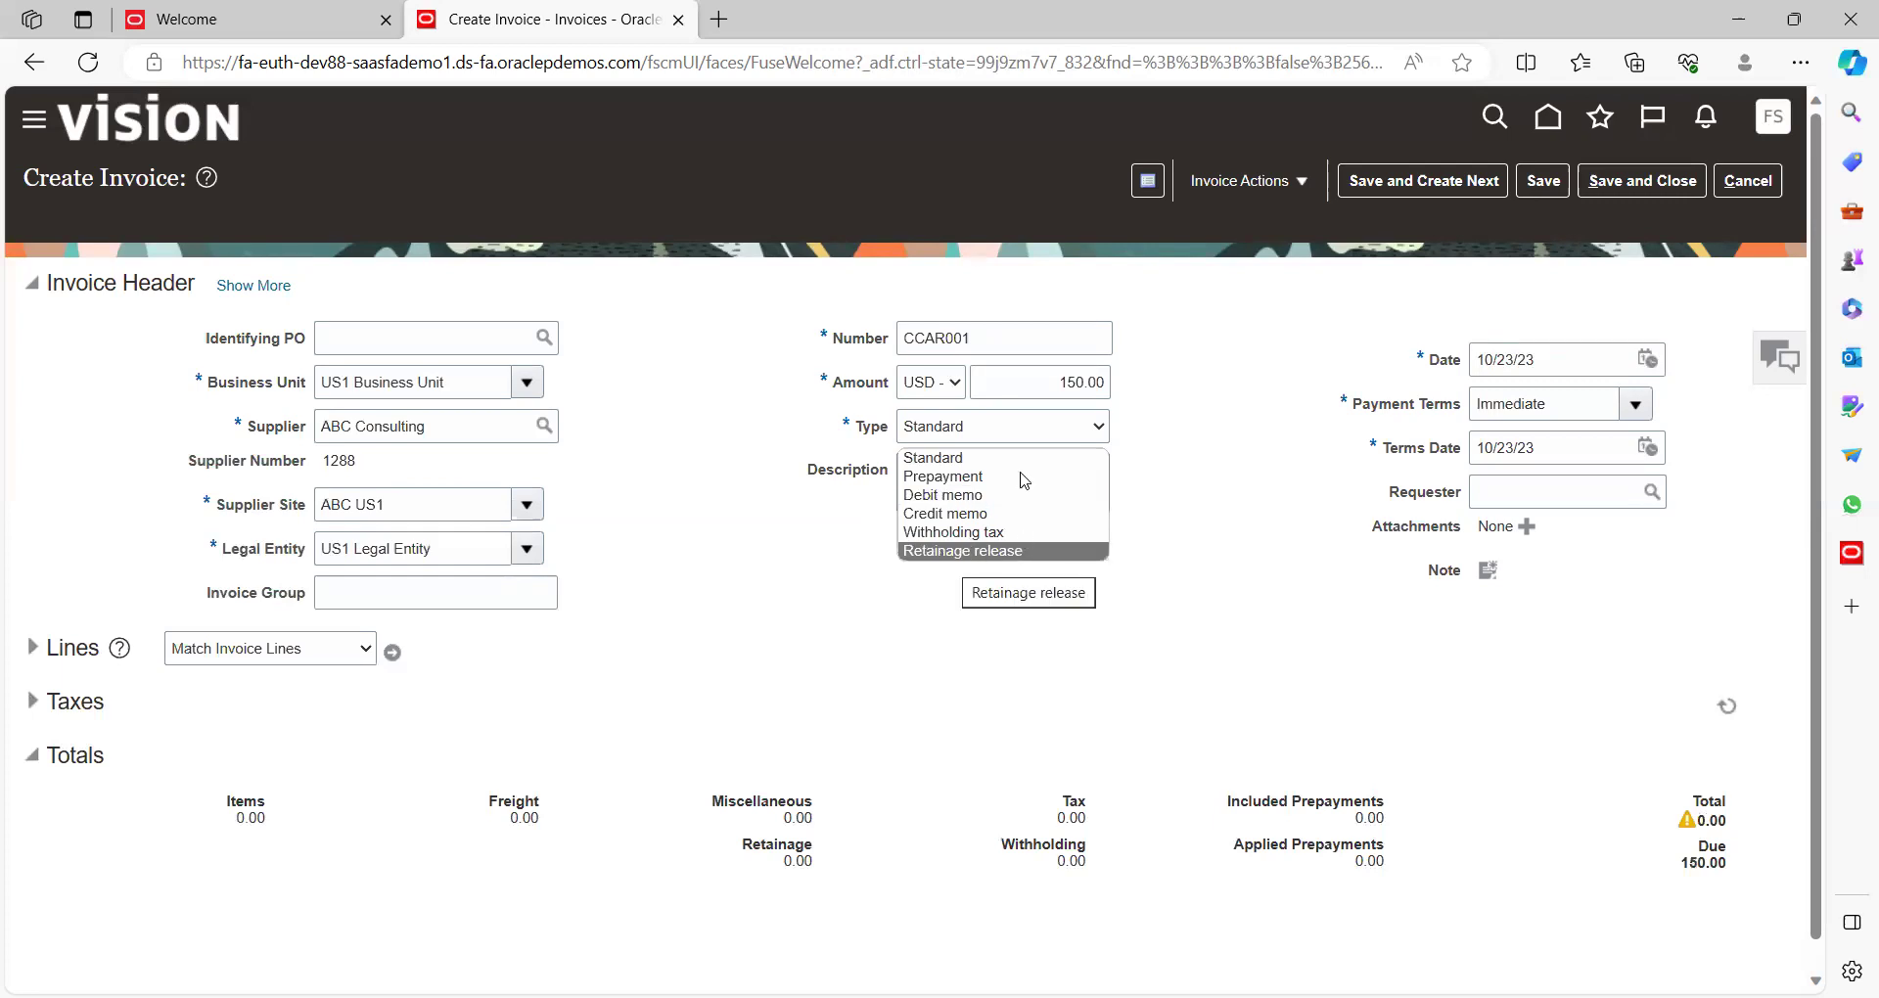
pyautogui.click(1182, 446)
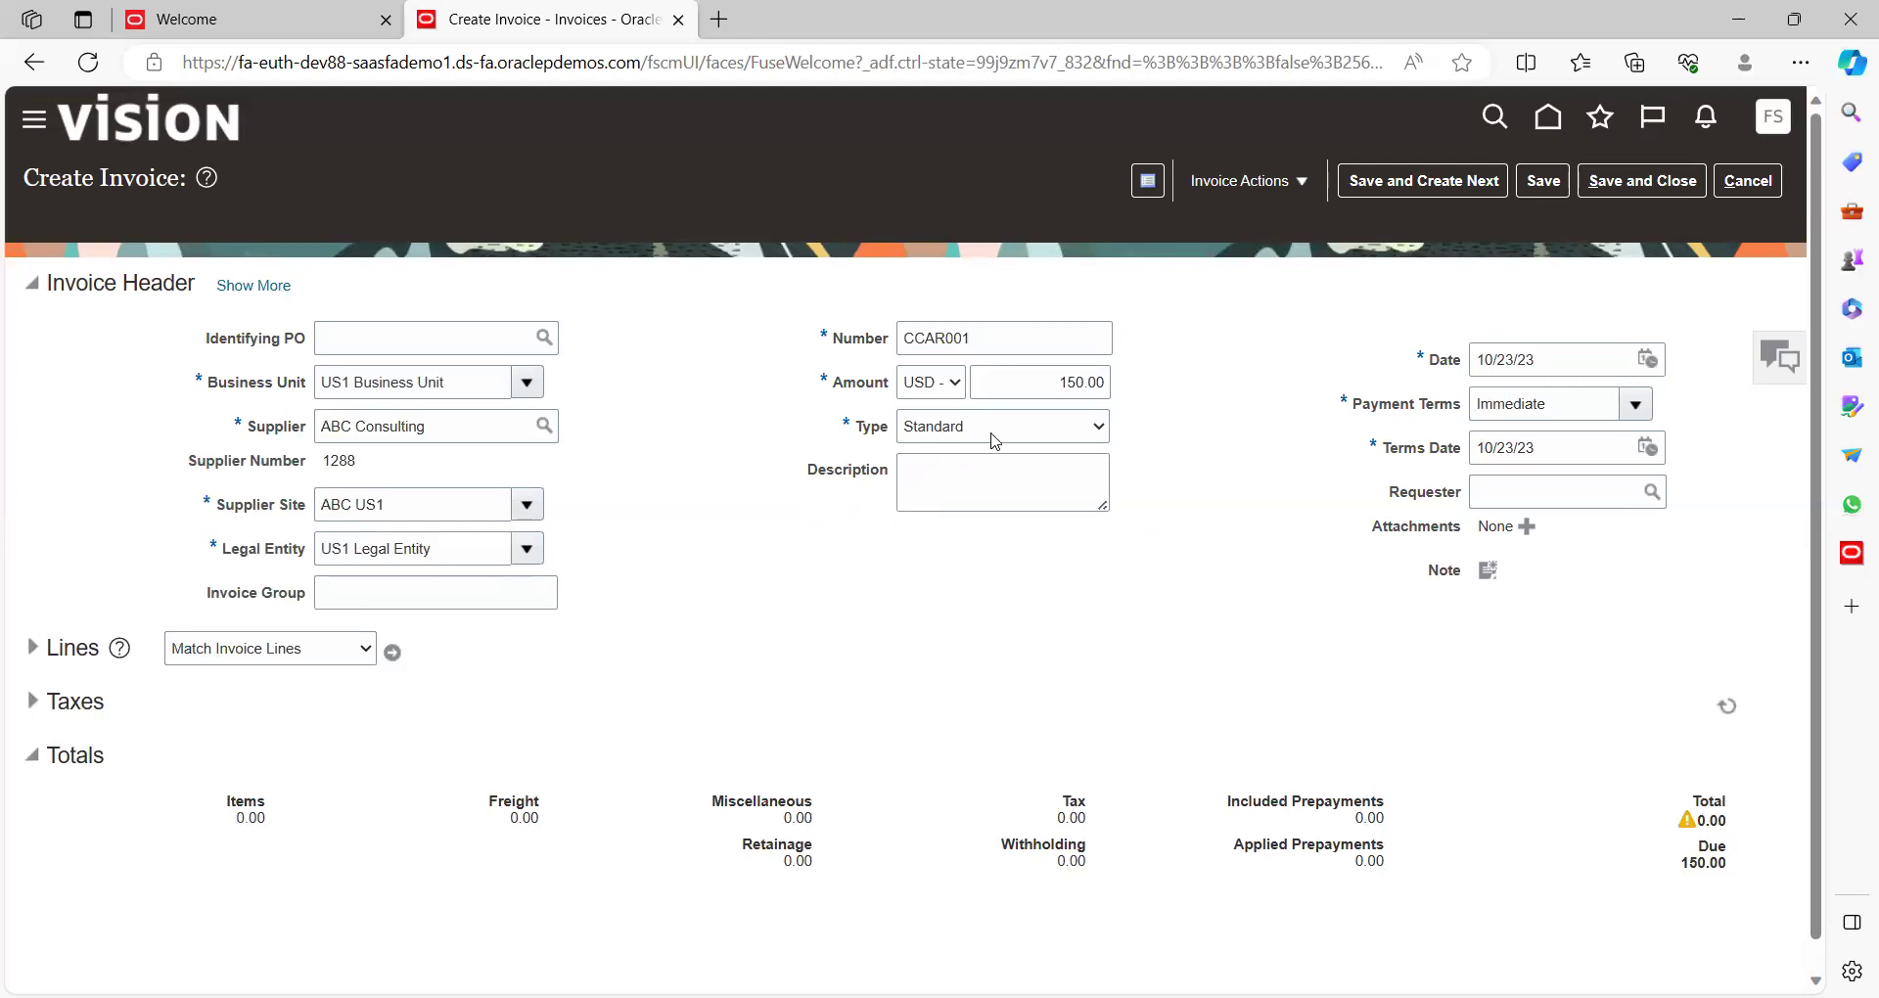
# Step: Save the invoice header and enter an amount of 150 on the first Item line
pyautogui.scroll(-1, 866, 571)
pyautogui.scroll(1, 865, 571)
pyautogui.click(1544, 182)
pyautogui.click(33, 636)
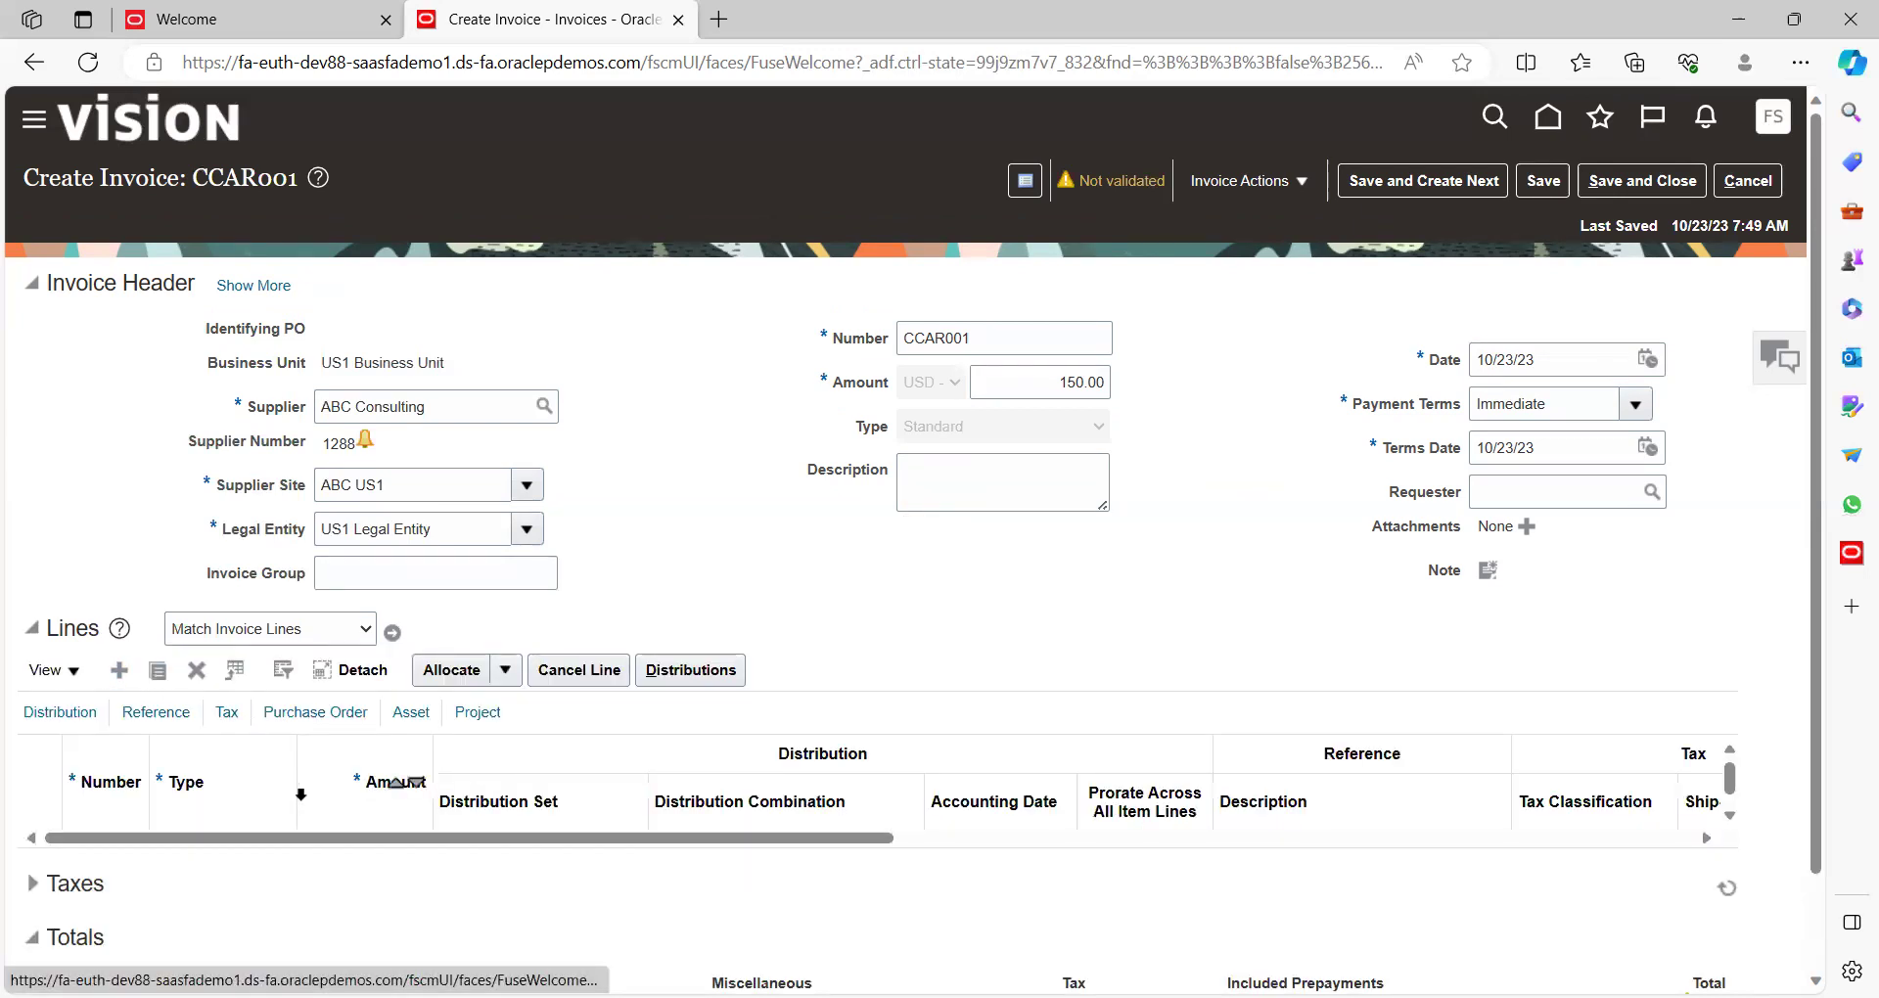
pyautogui.click(340, 861)
pyautogui.write('150')
pyautogui.press('Tab')
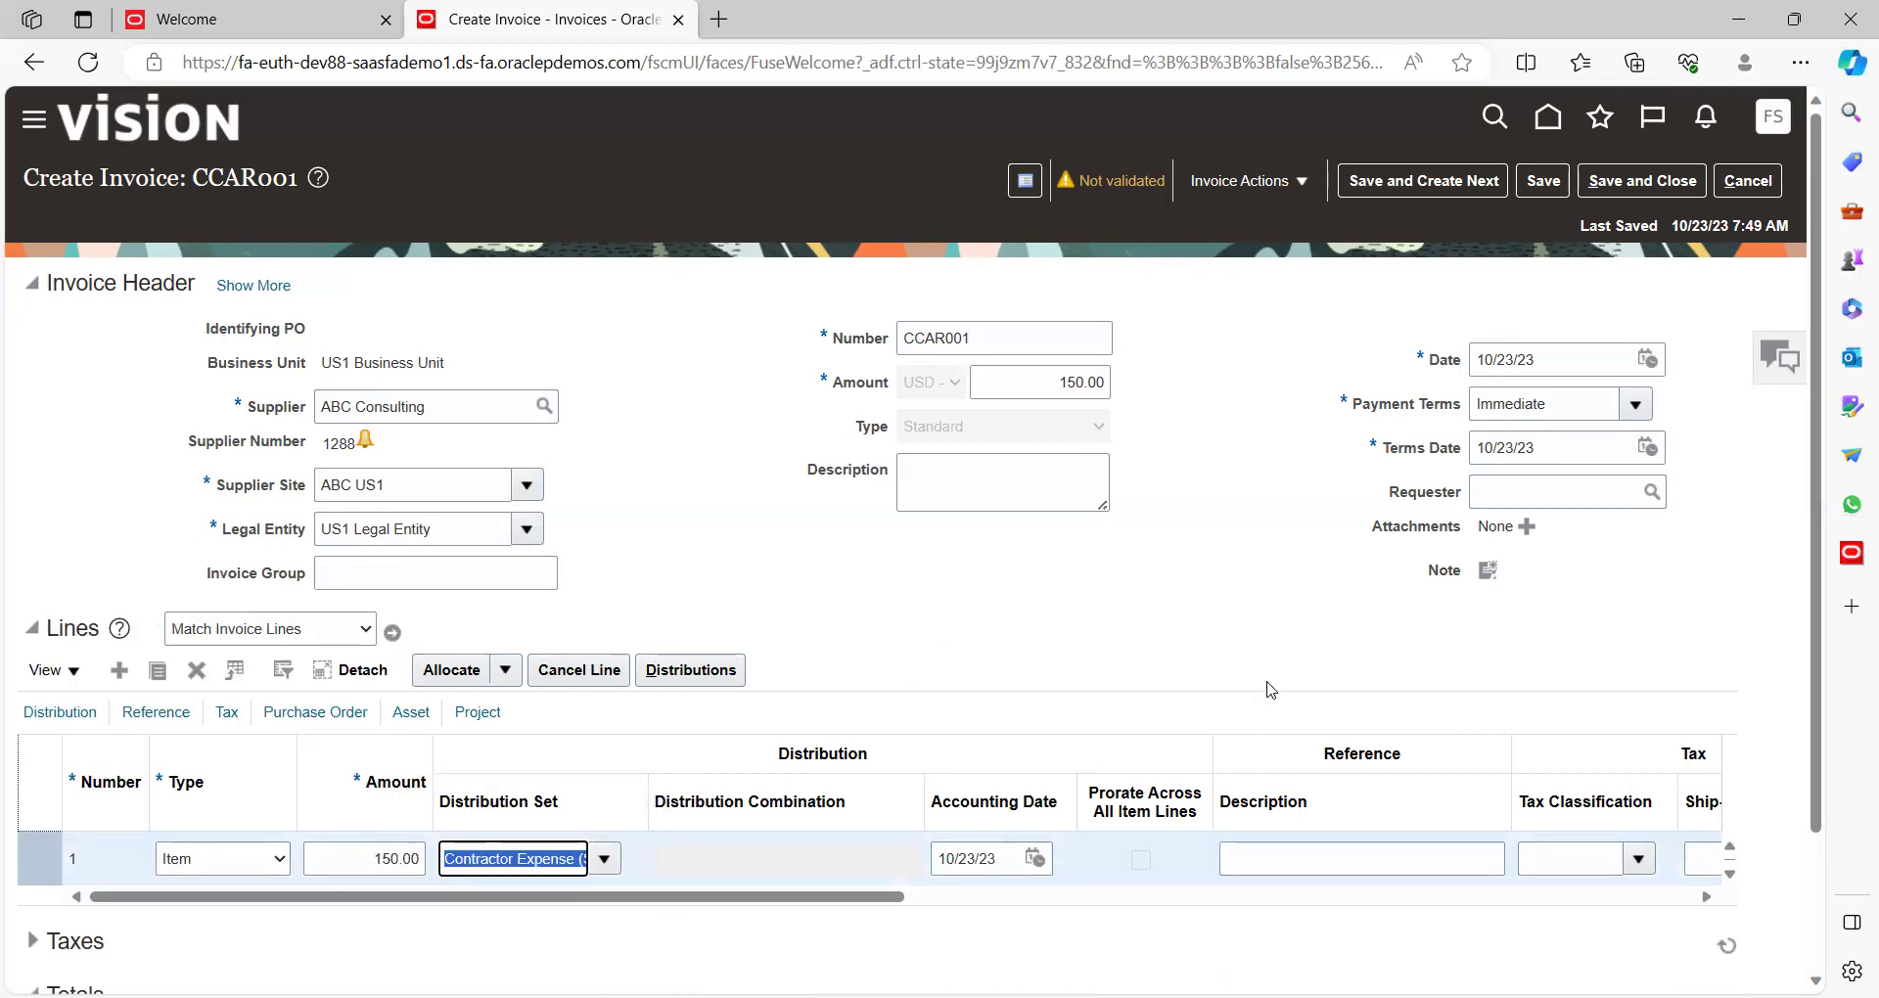
# Step: Save the invoice and set its header amount to 163.50 to match the total including tax
pyautogui.click(1817, 915)
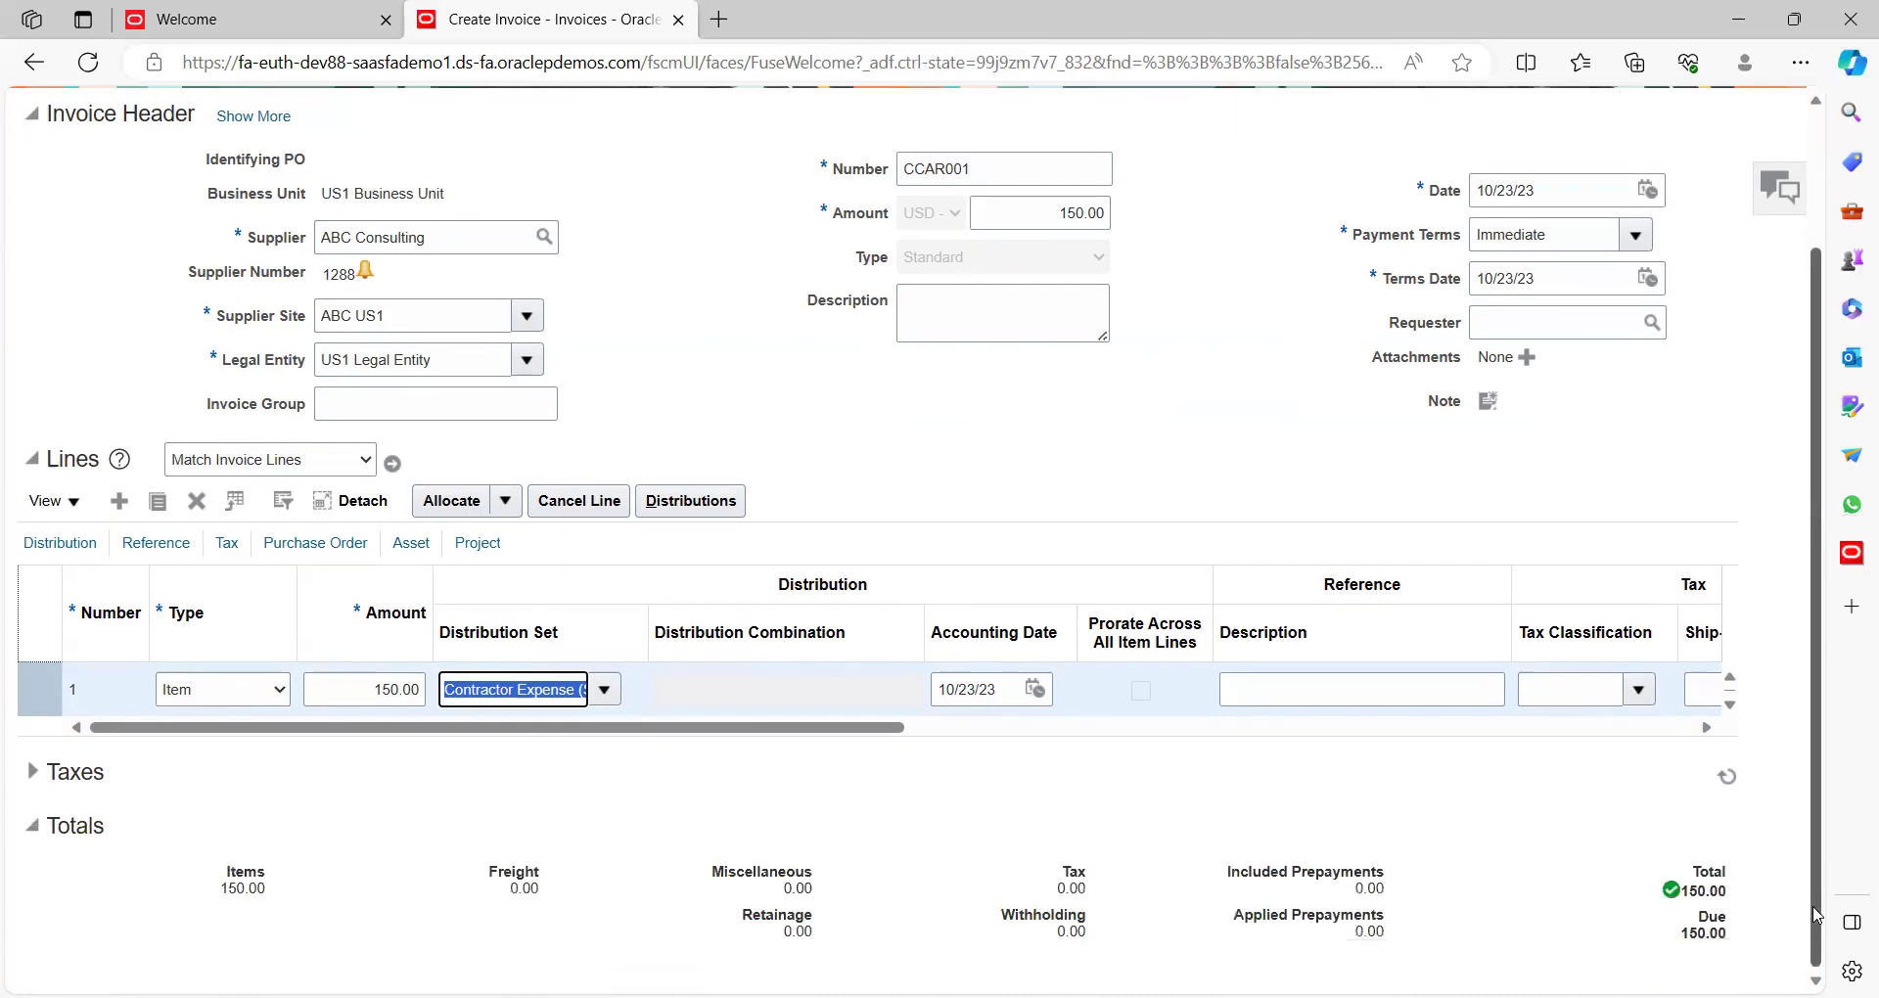
pyautogui.click(1817, 250)
pyautogui.click(1566, 182)
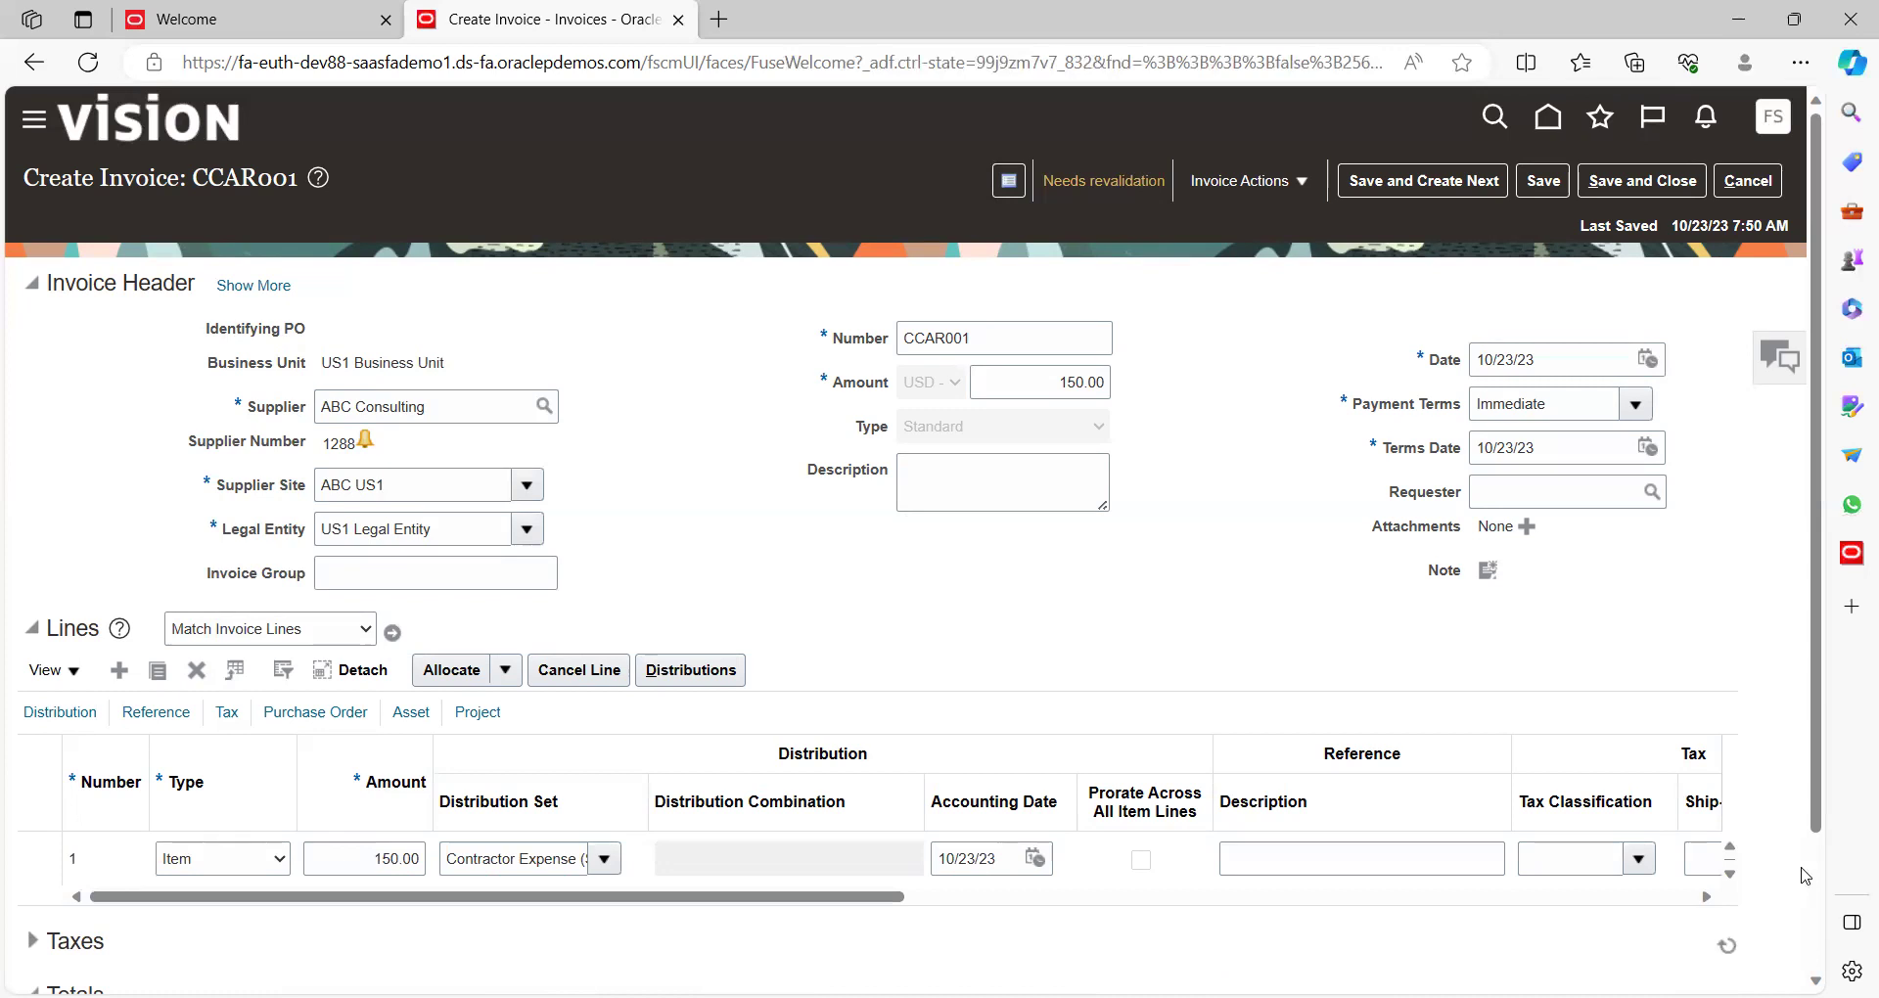
pyautogui.scroll(-3, 1811, 890)
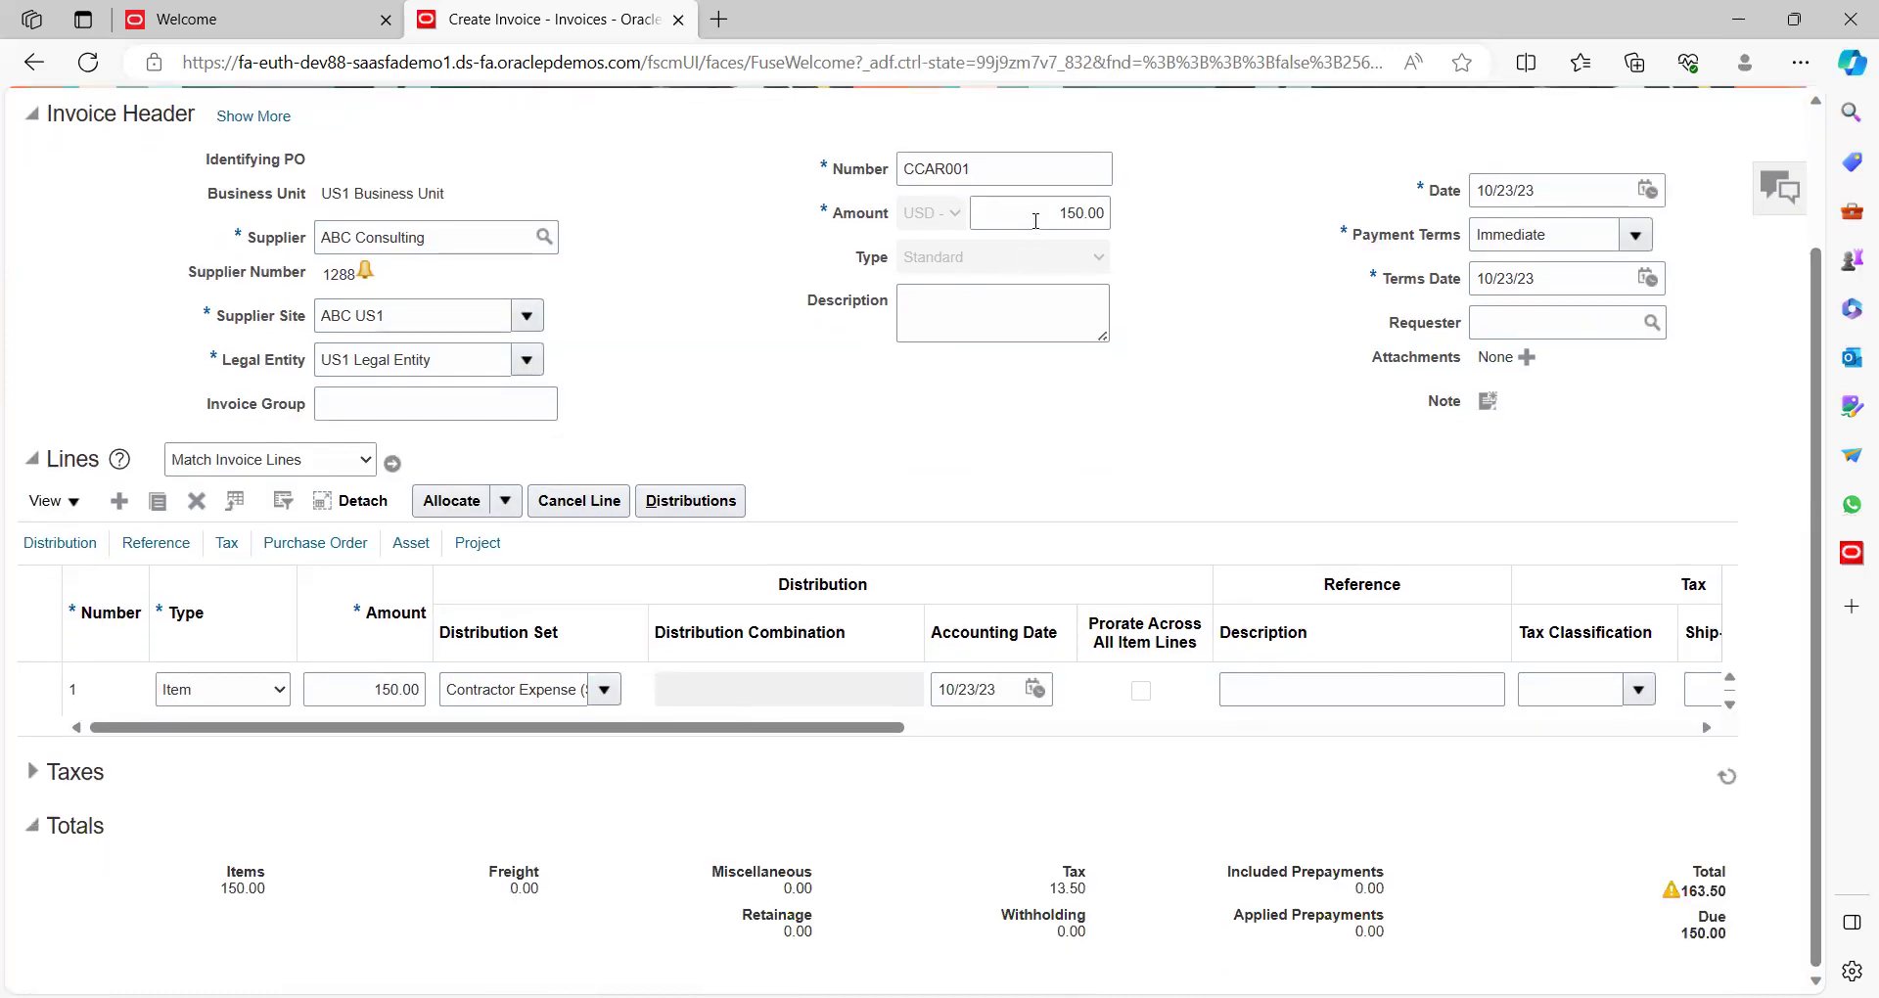
pyautogui.doubleClick(1035, 222)
pyautogui.write('163.50')
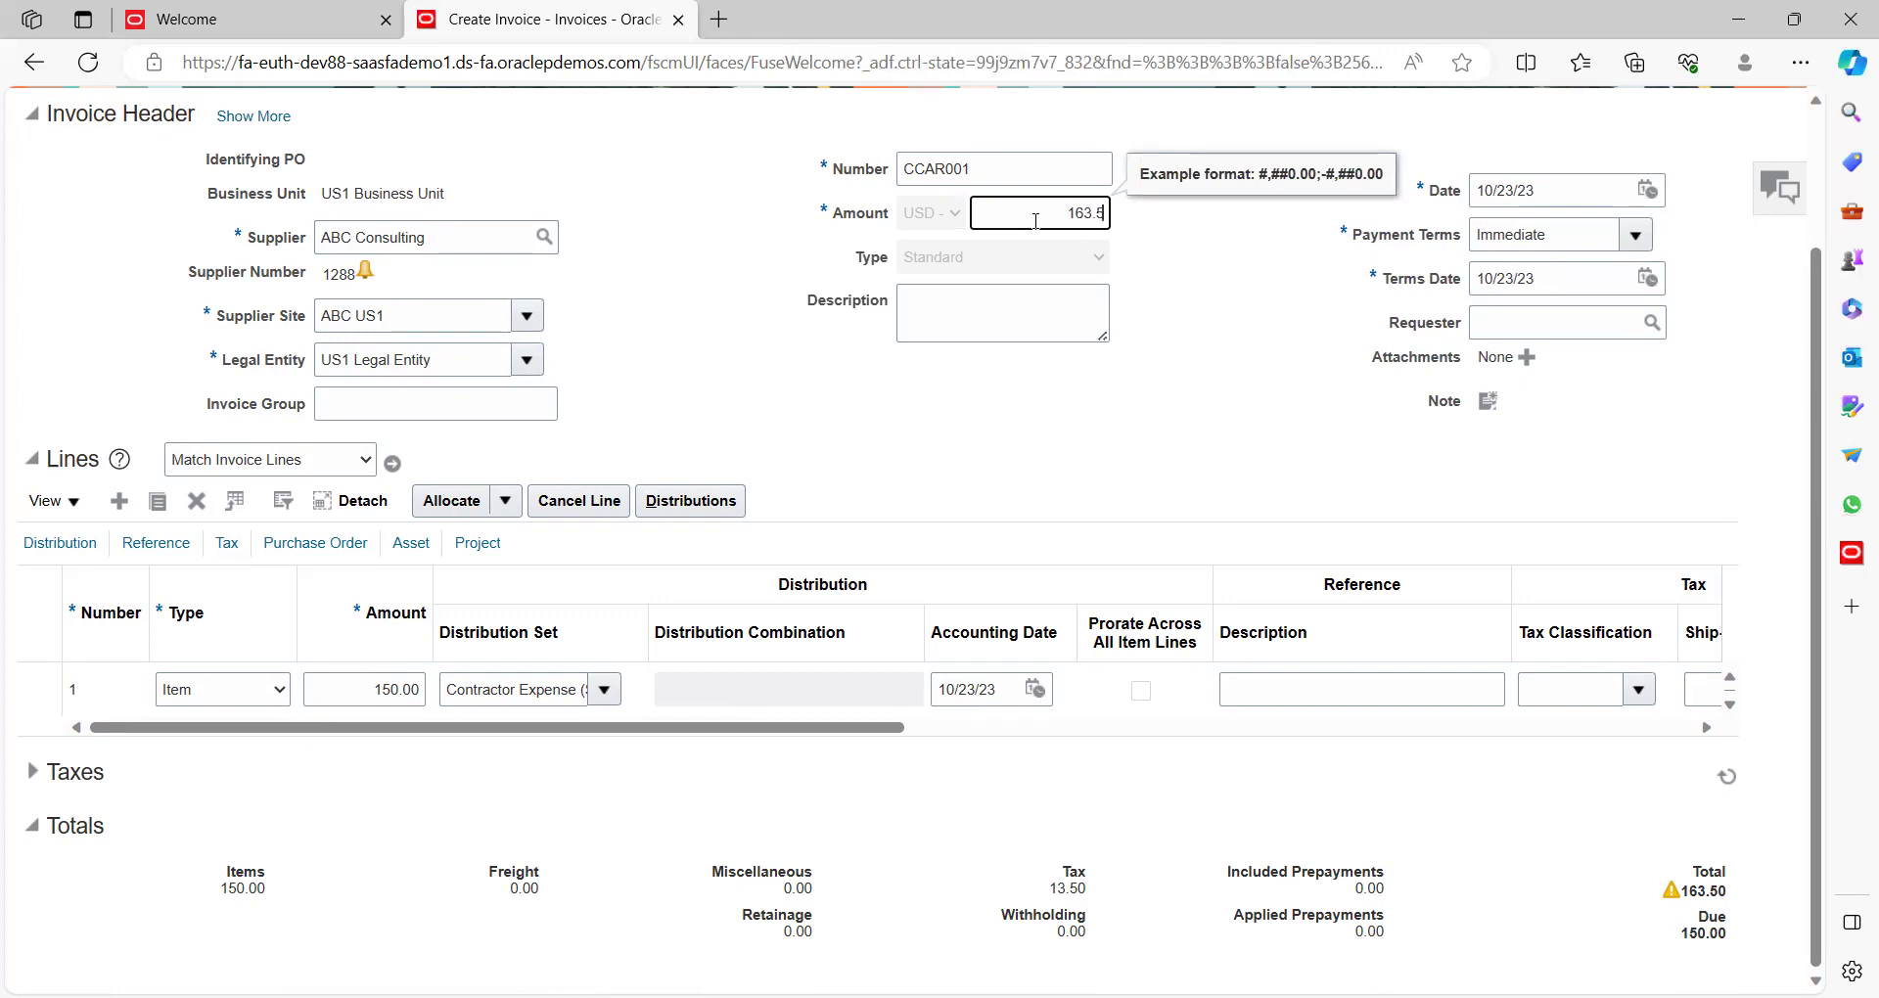
pyautogui.press('Tab')
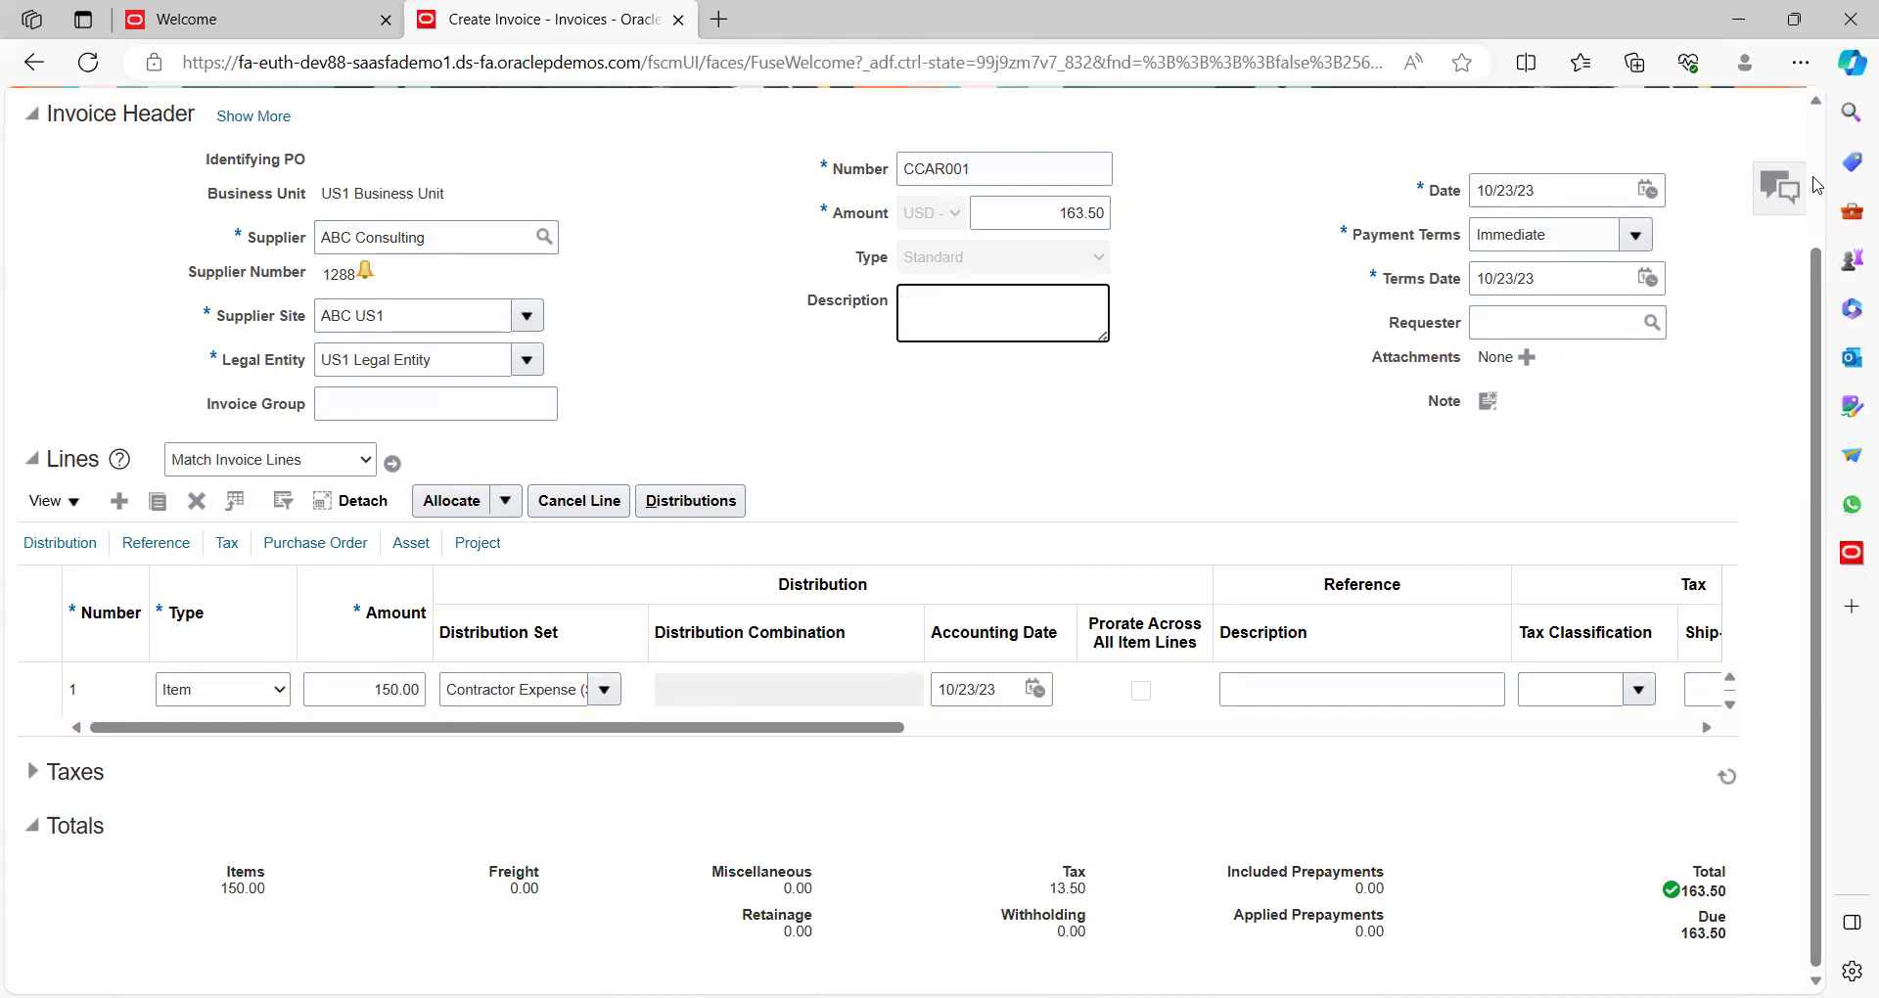
# Step: Validate the invoice and check its status and holds in the invoice summary
pyautogui.scroll(2, 1816, 189)
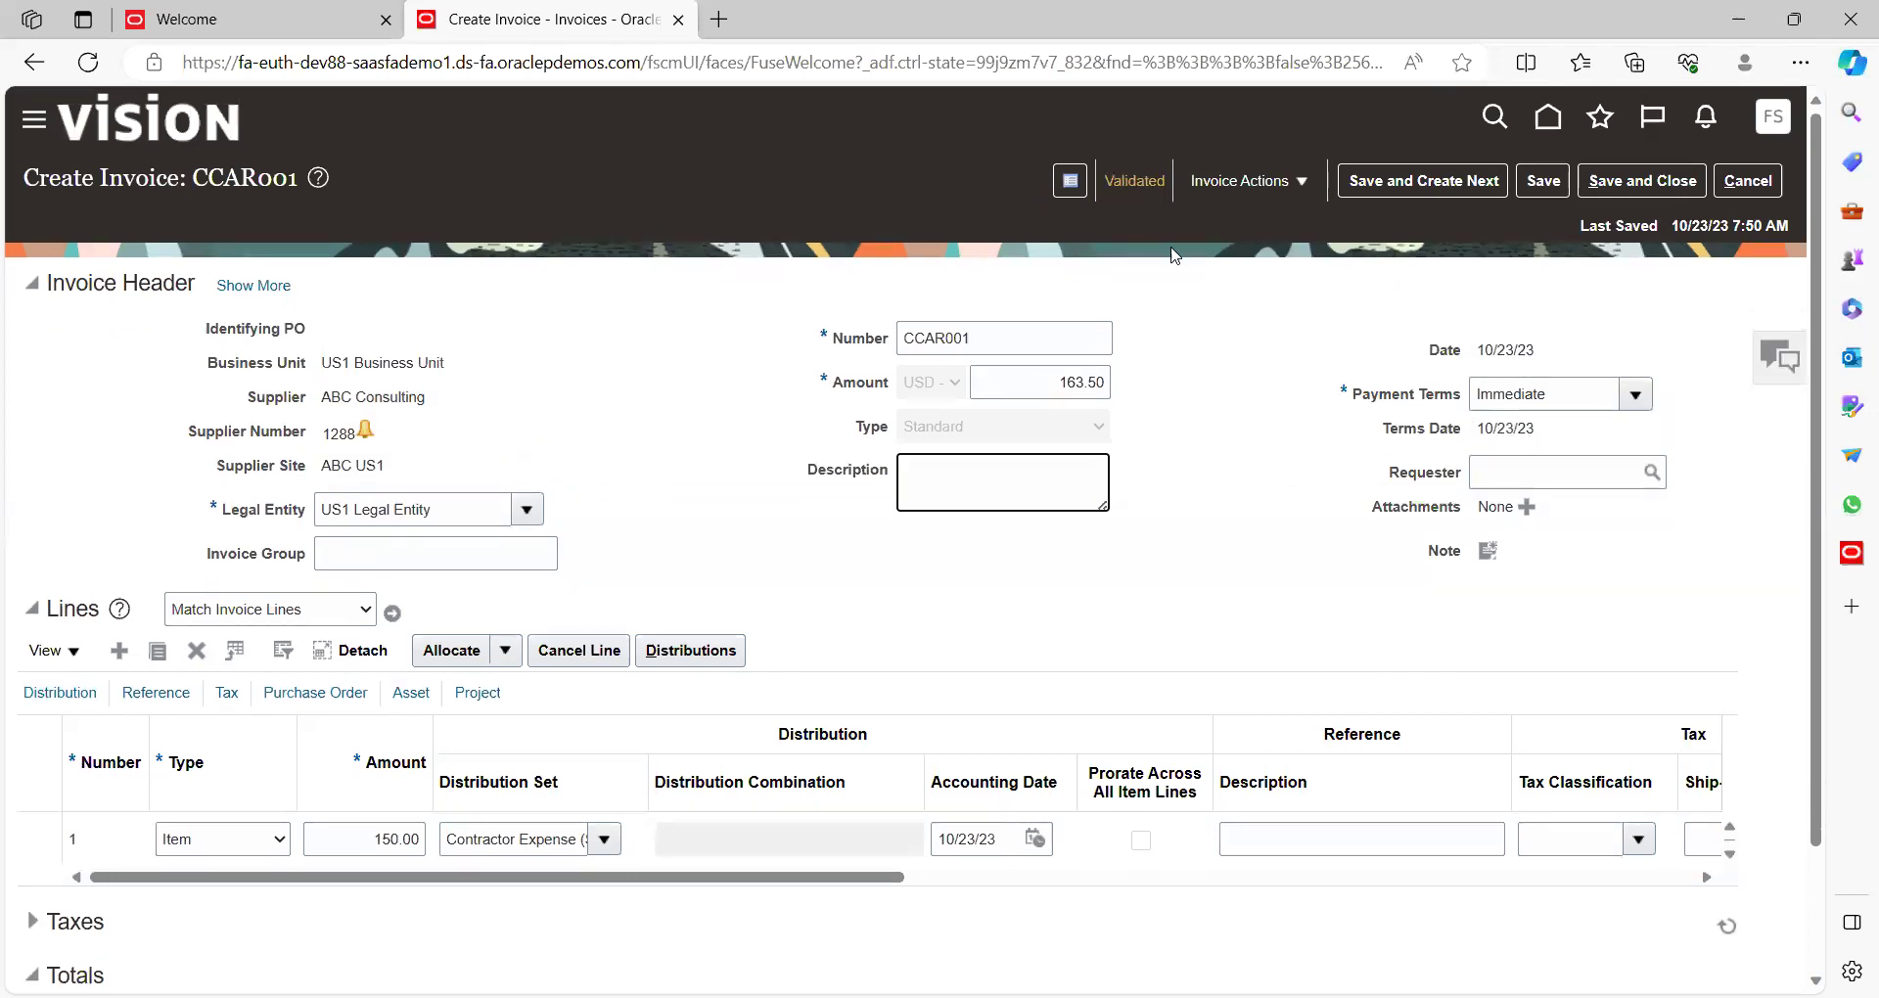
pyautogui.click(1138, 183)
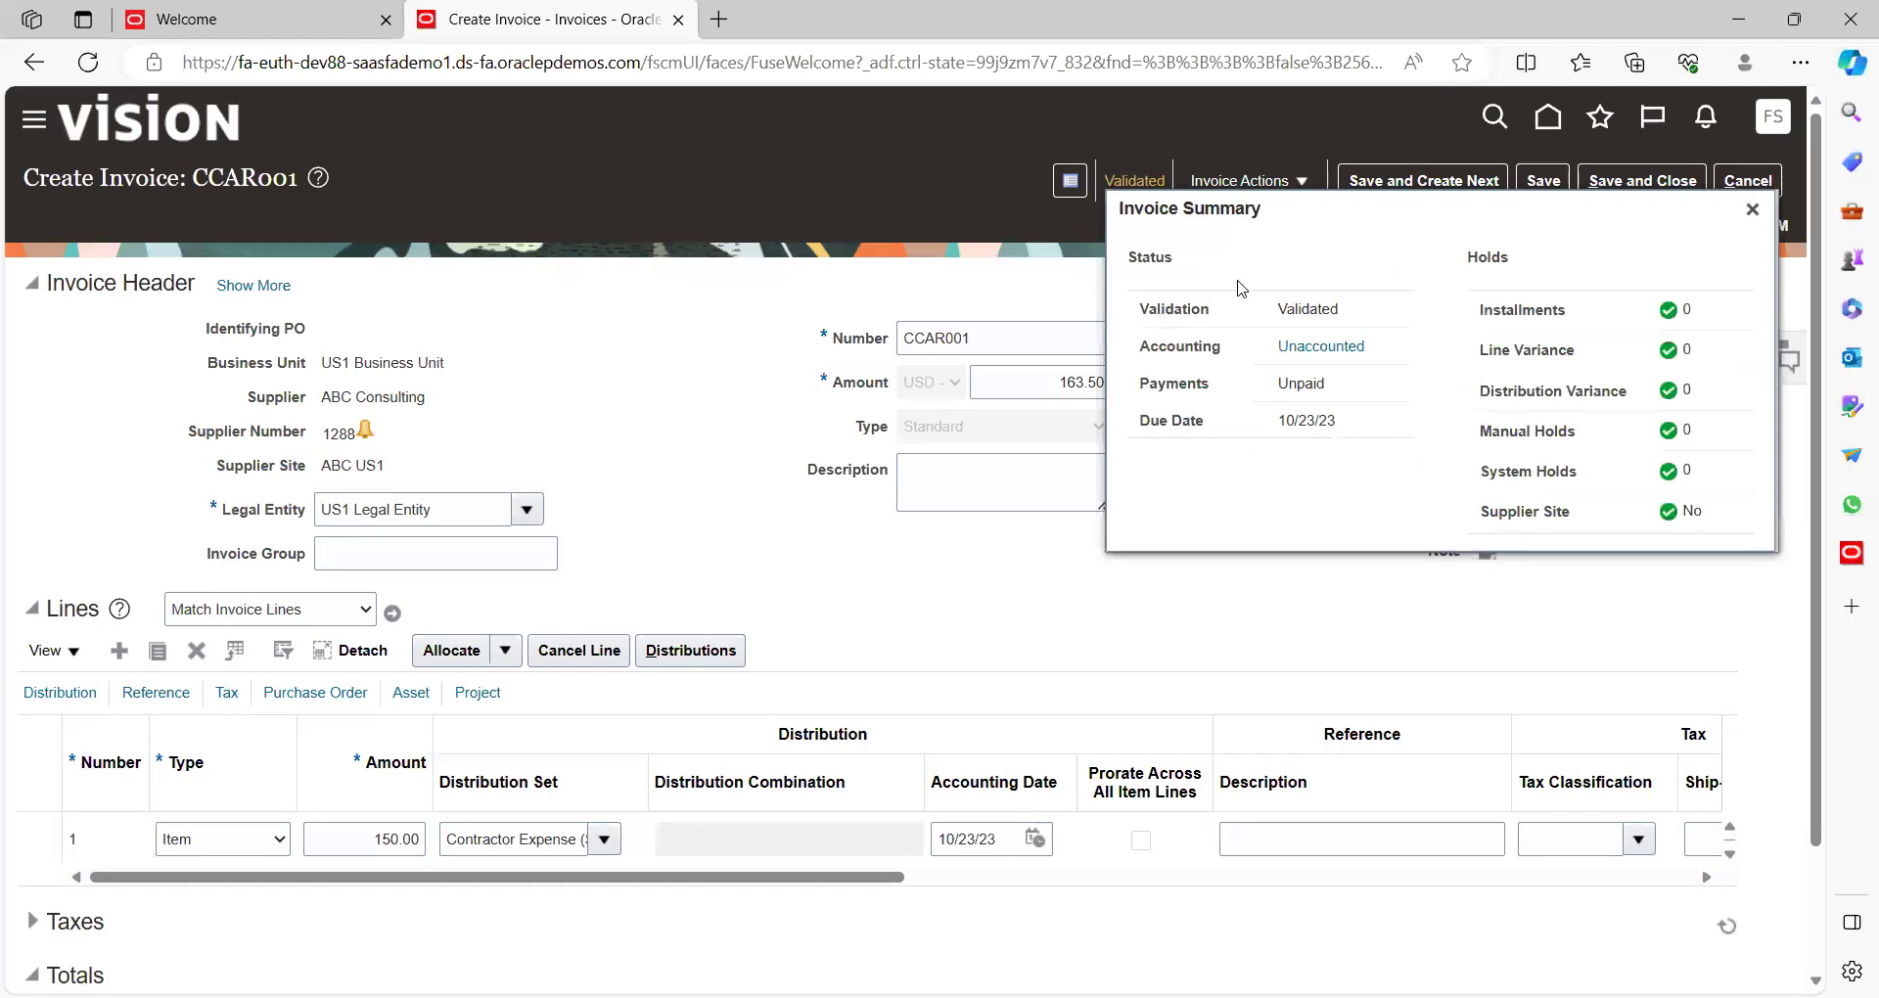
pyautogui.click(1753, 211)
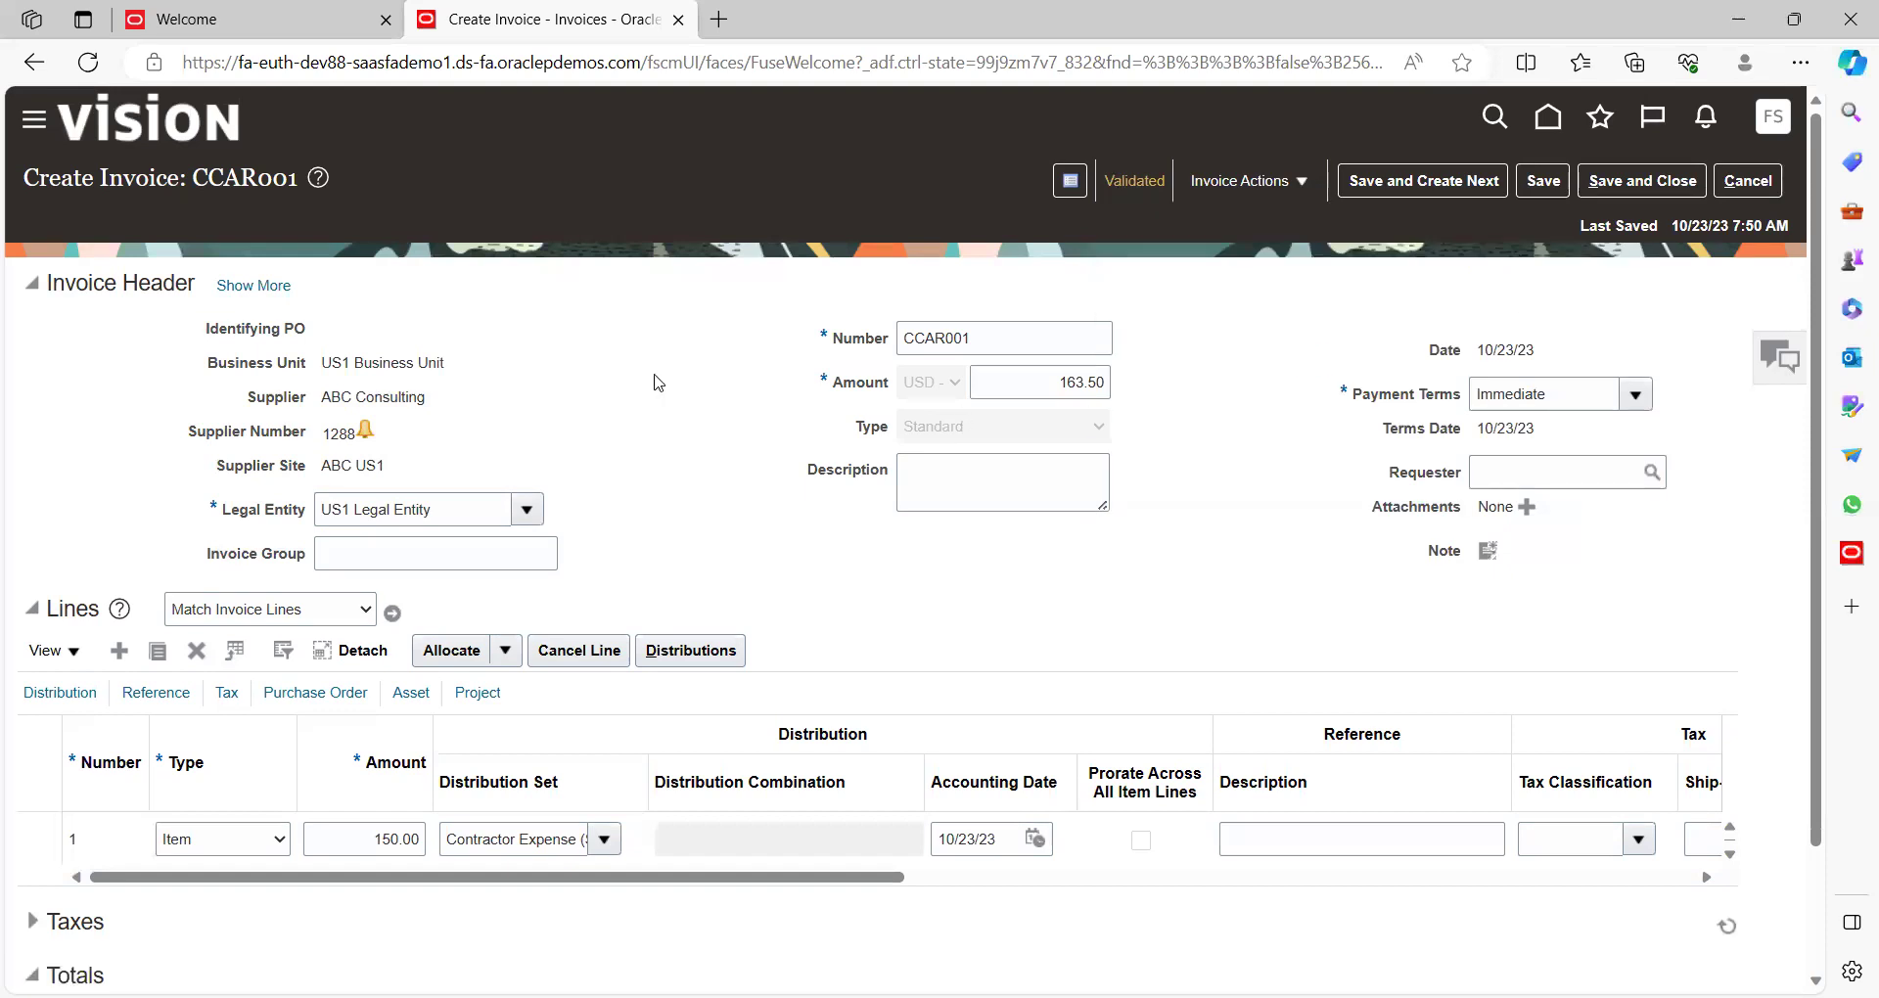
# Step: Compare the invoice's liability distribution with the current and expected liability accounts noted in the Word document
pyautogui.click(252, 284)
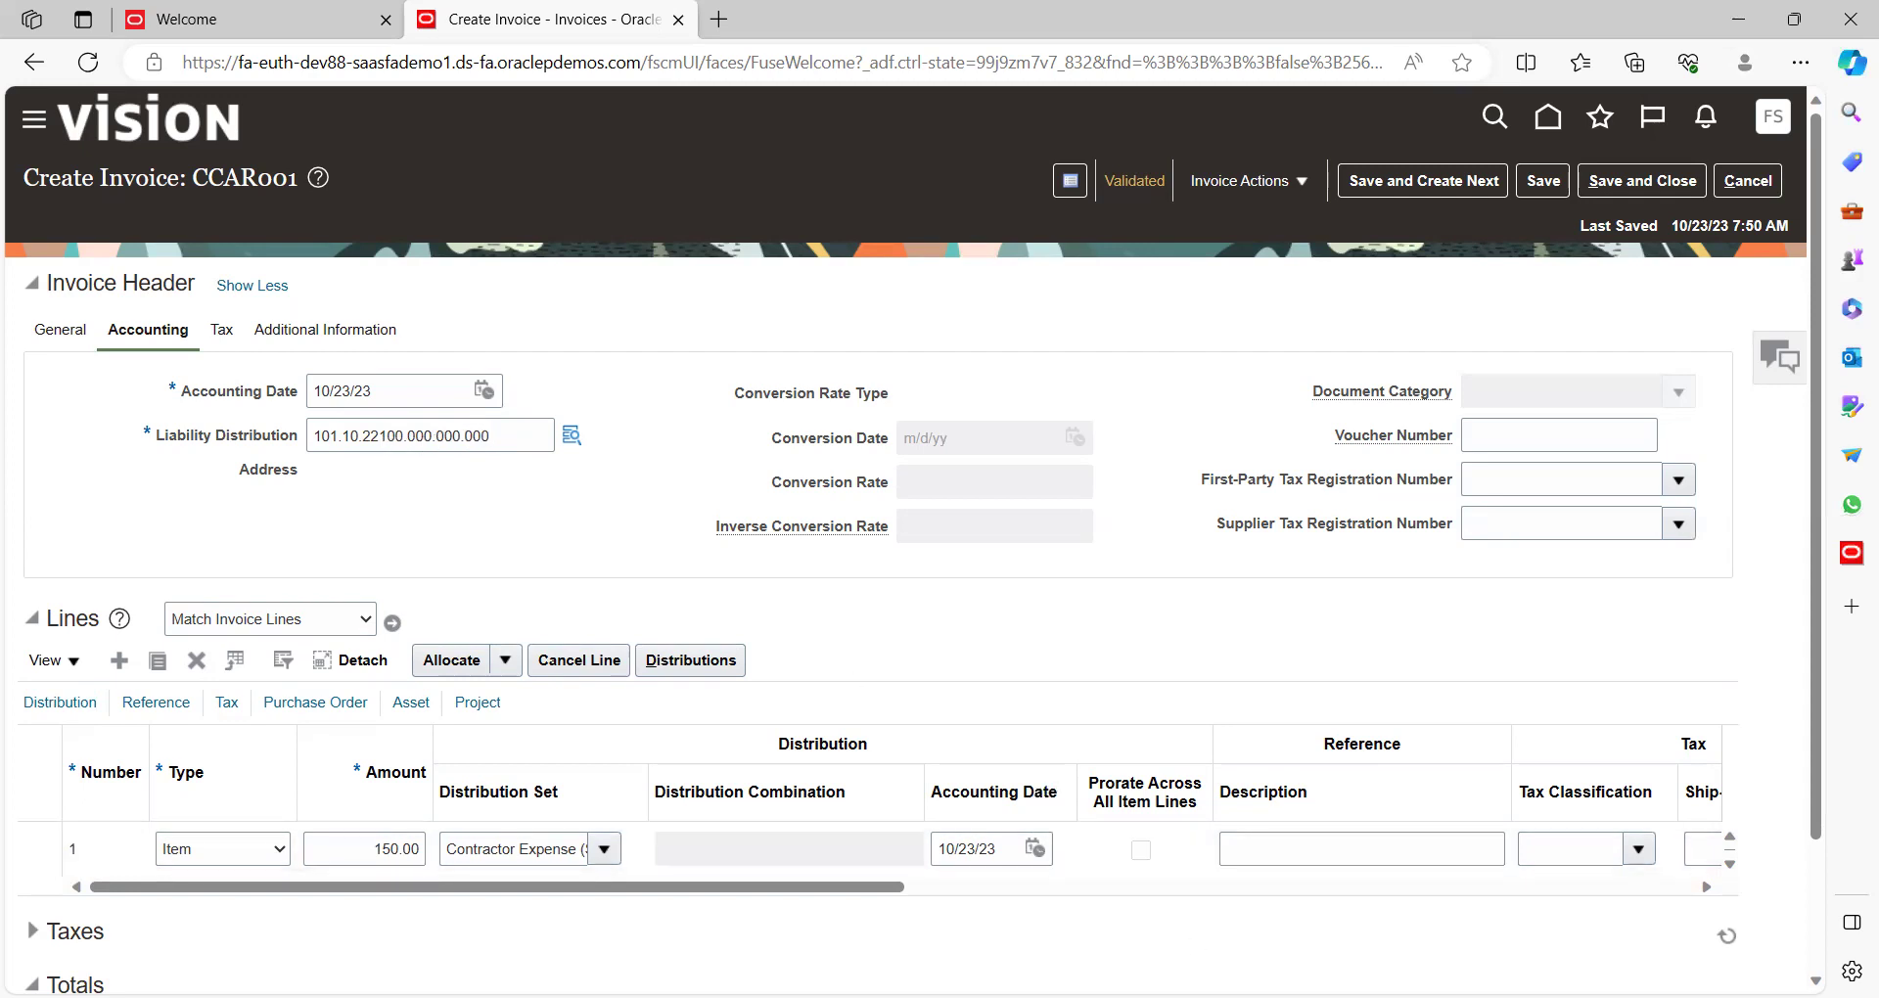
pyautogui.hotkey('alt', 'Tab')
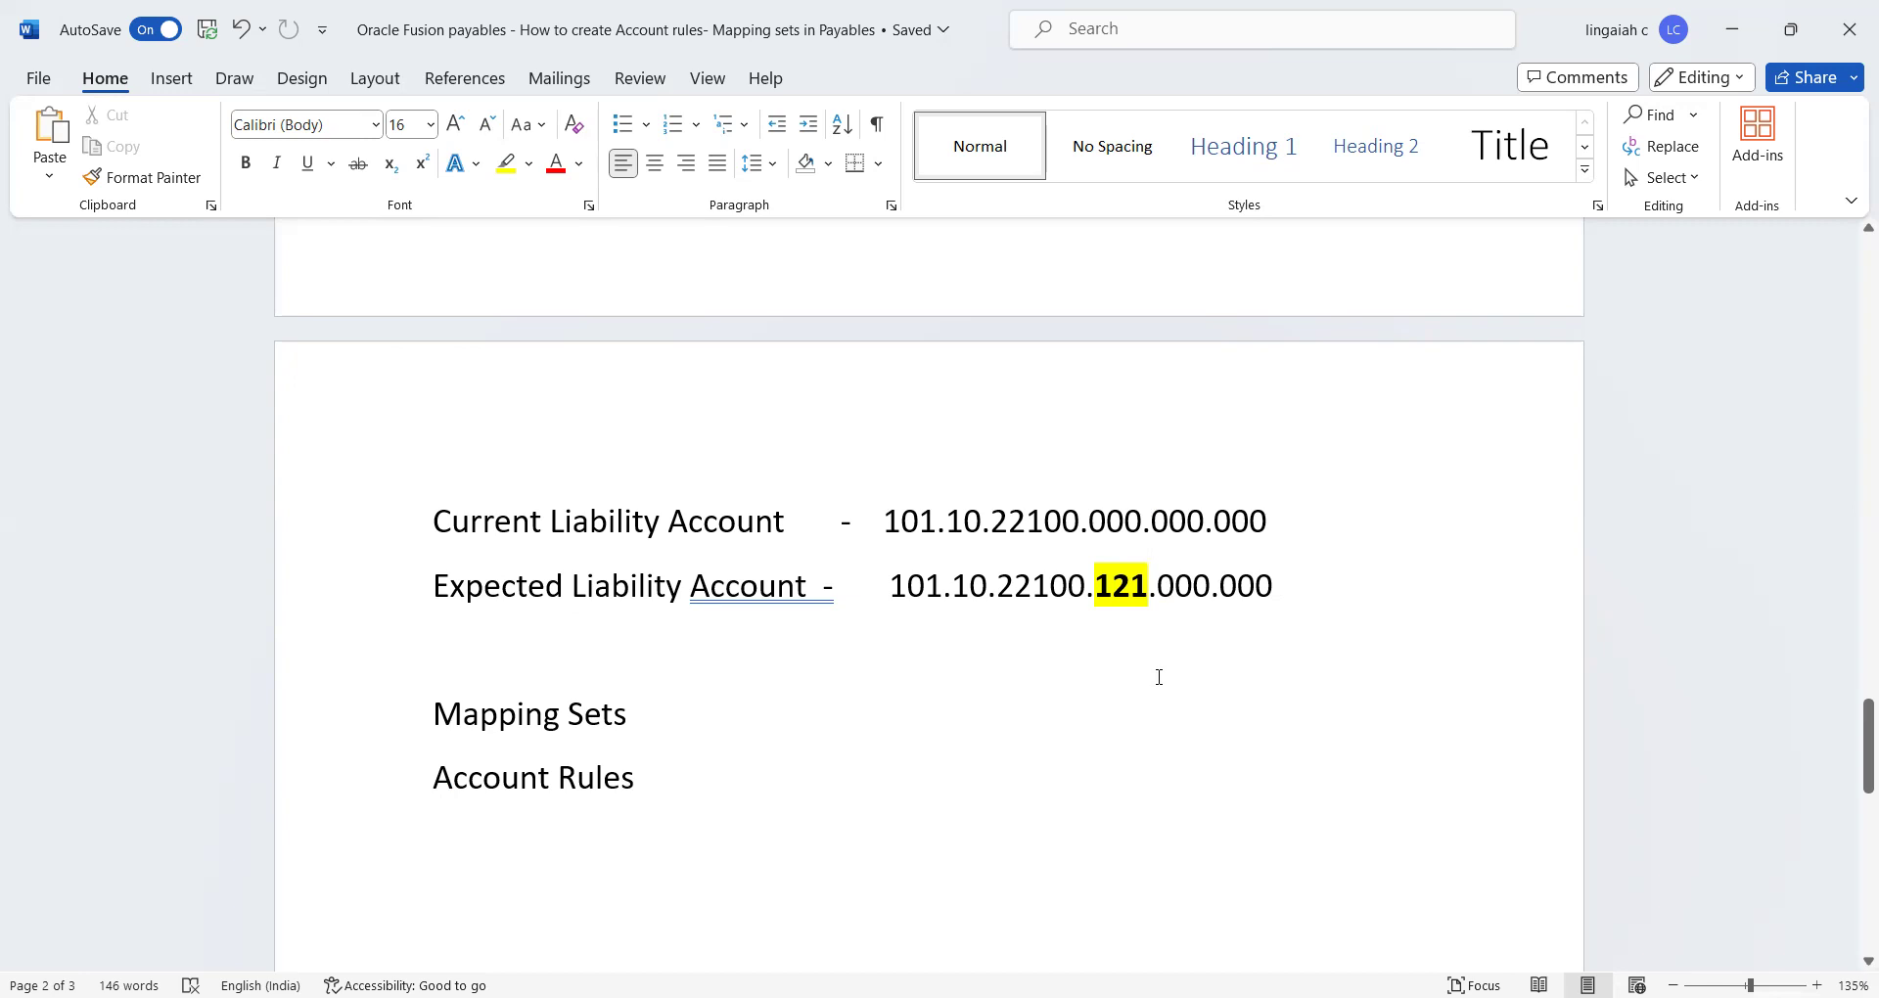
pyautogui.hotkey('alt', 'Tab')
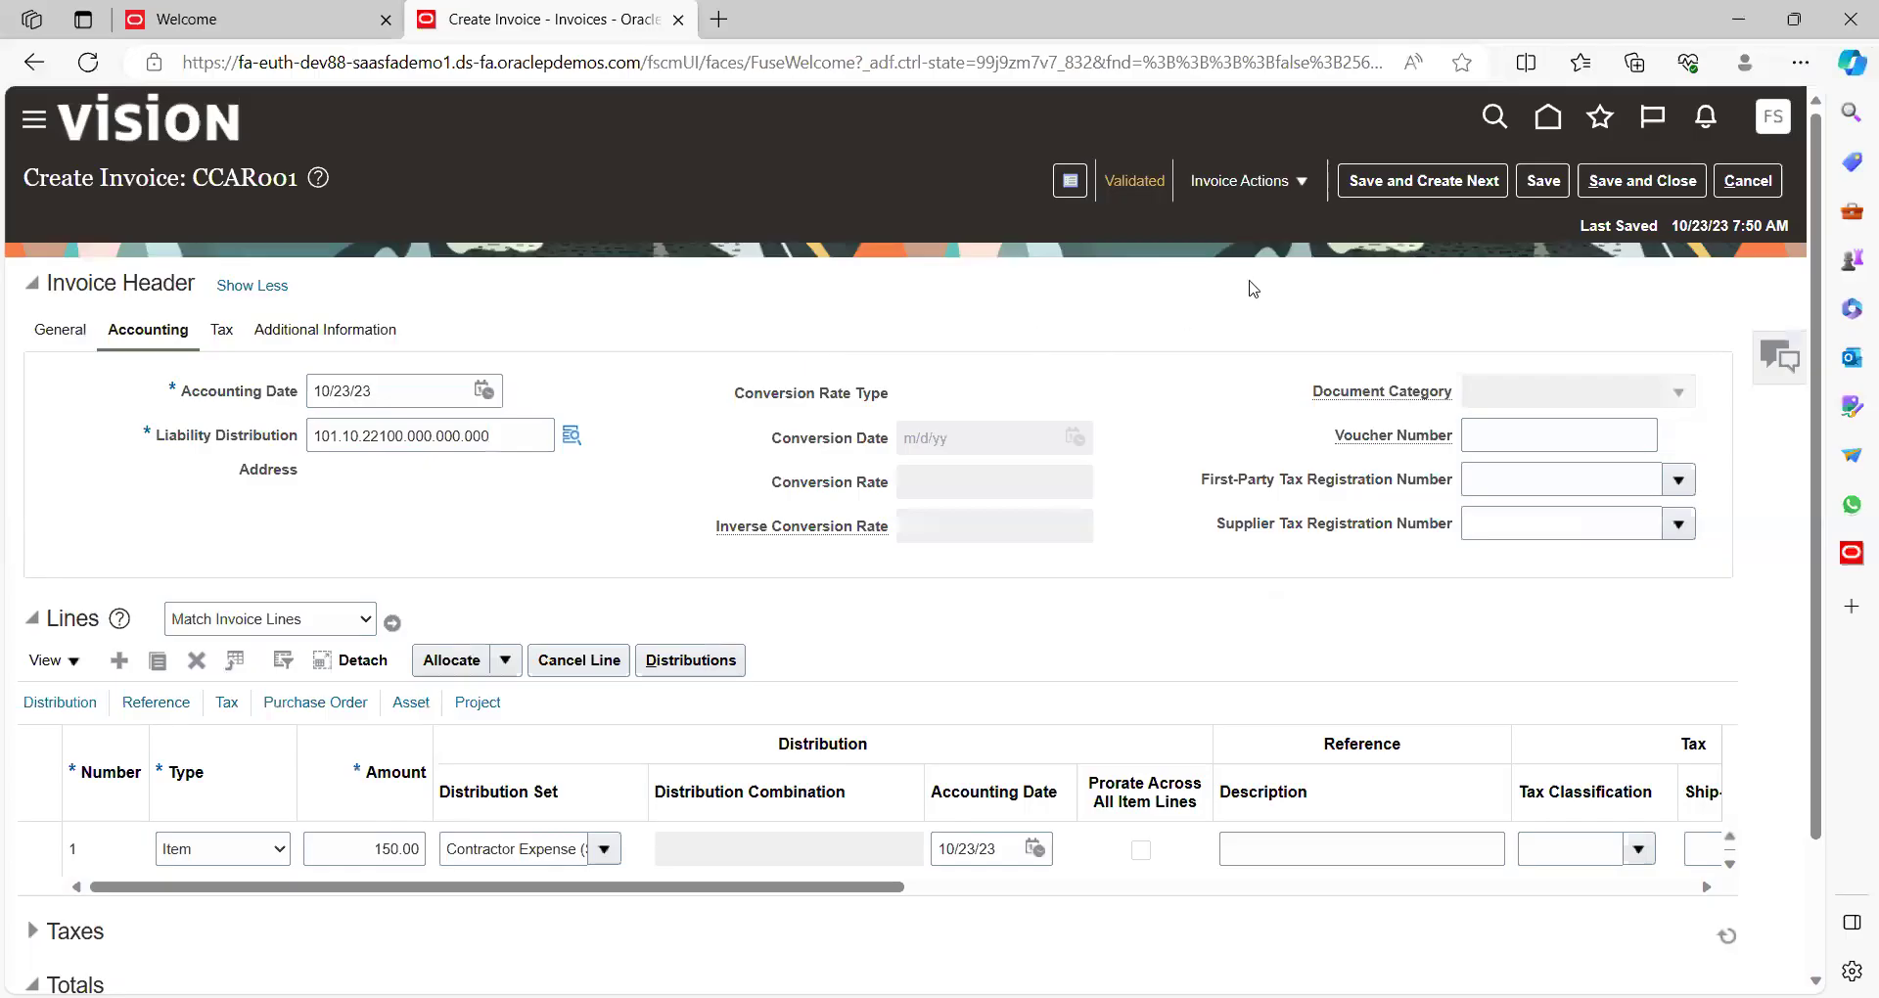
# Step: Account the invoice in draft and examine the liability accounts in its accounting lines
pyautogui.click(1296, 190)
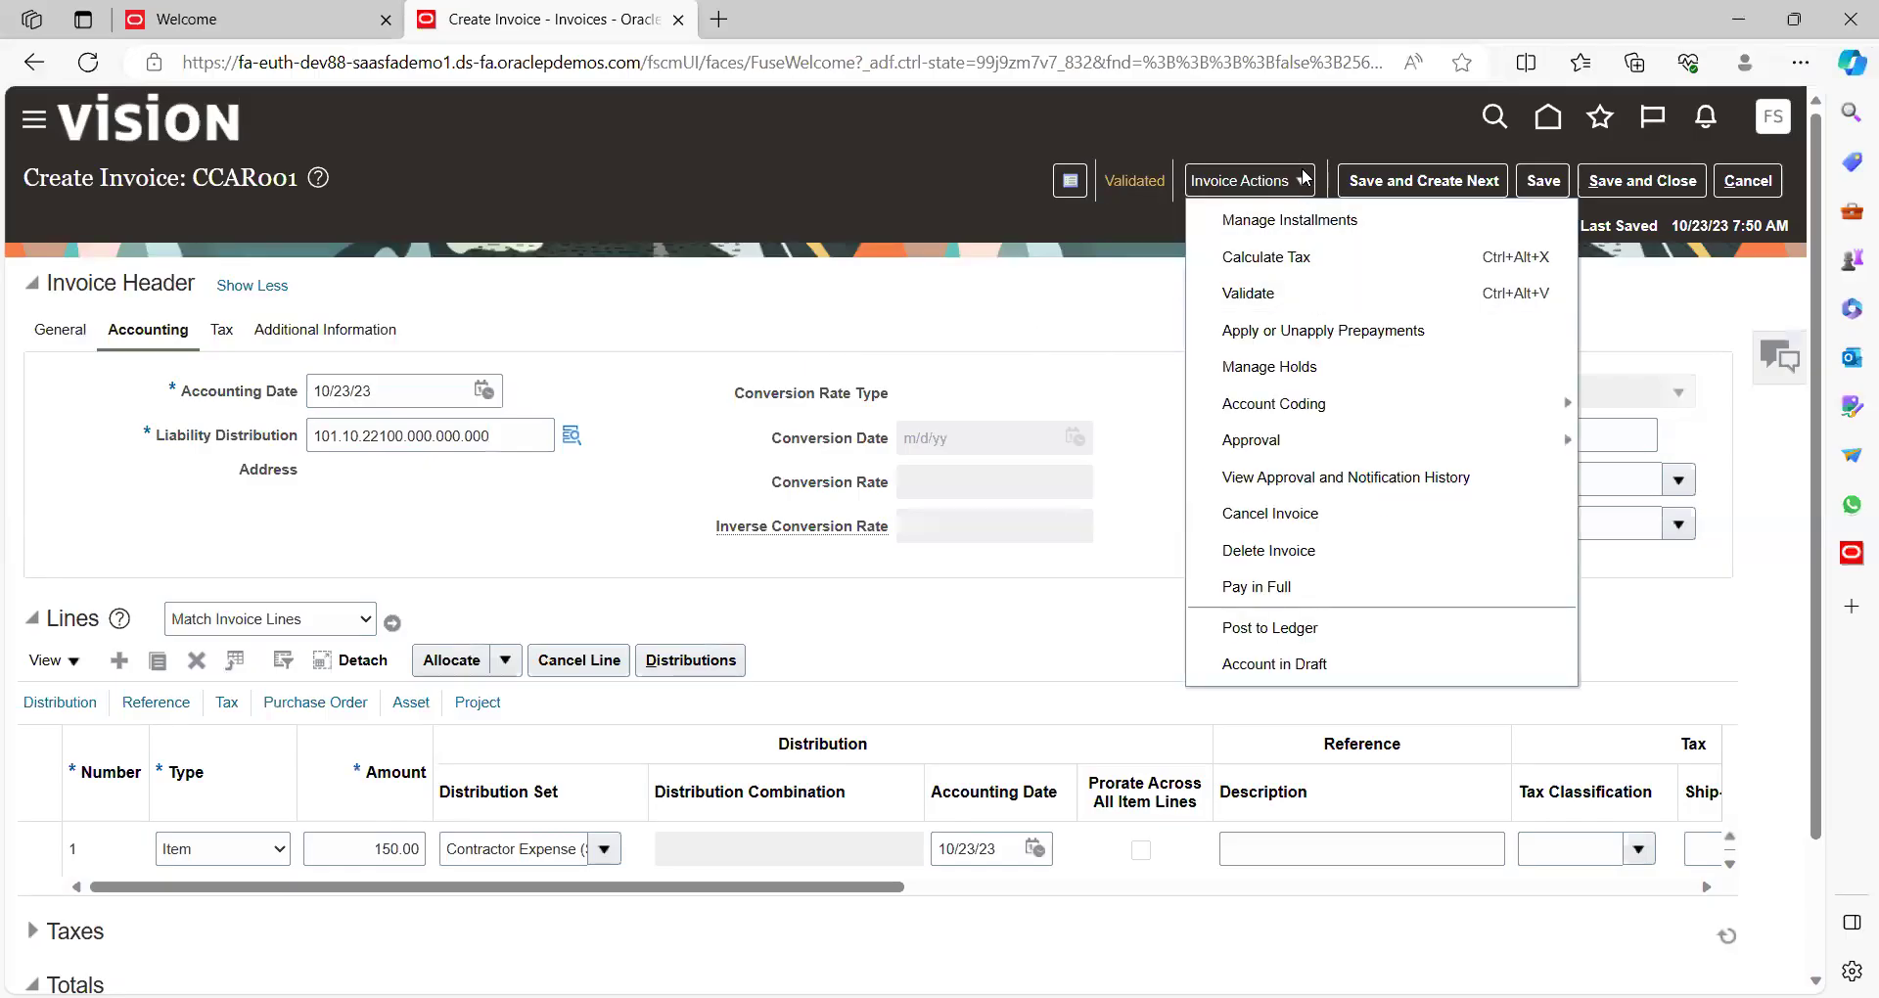
pyautogui.click(1296, 669)
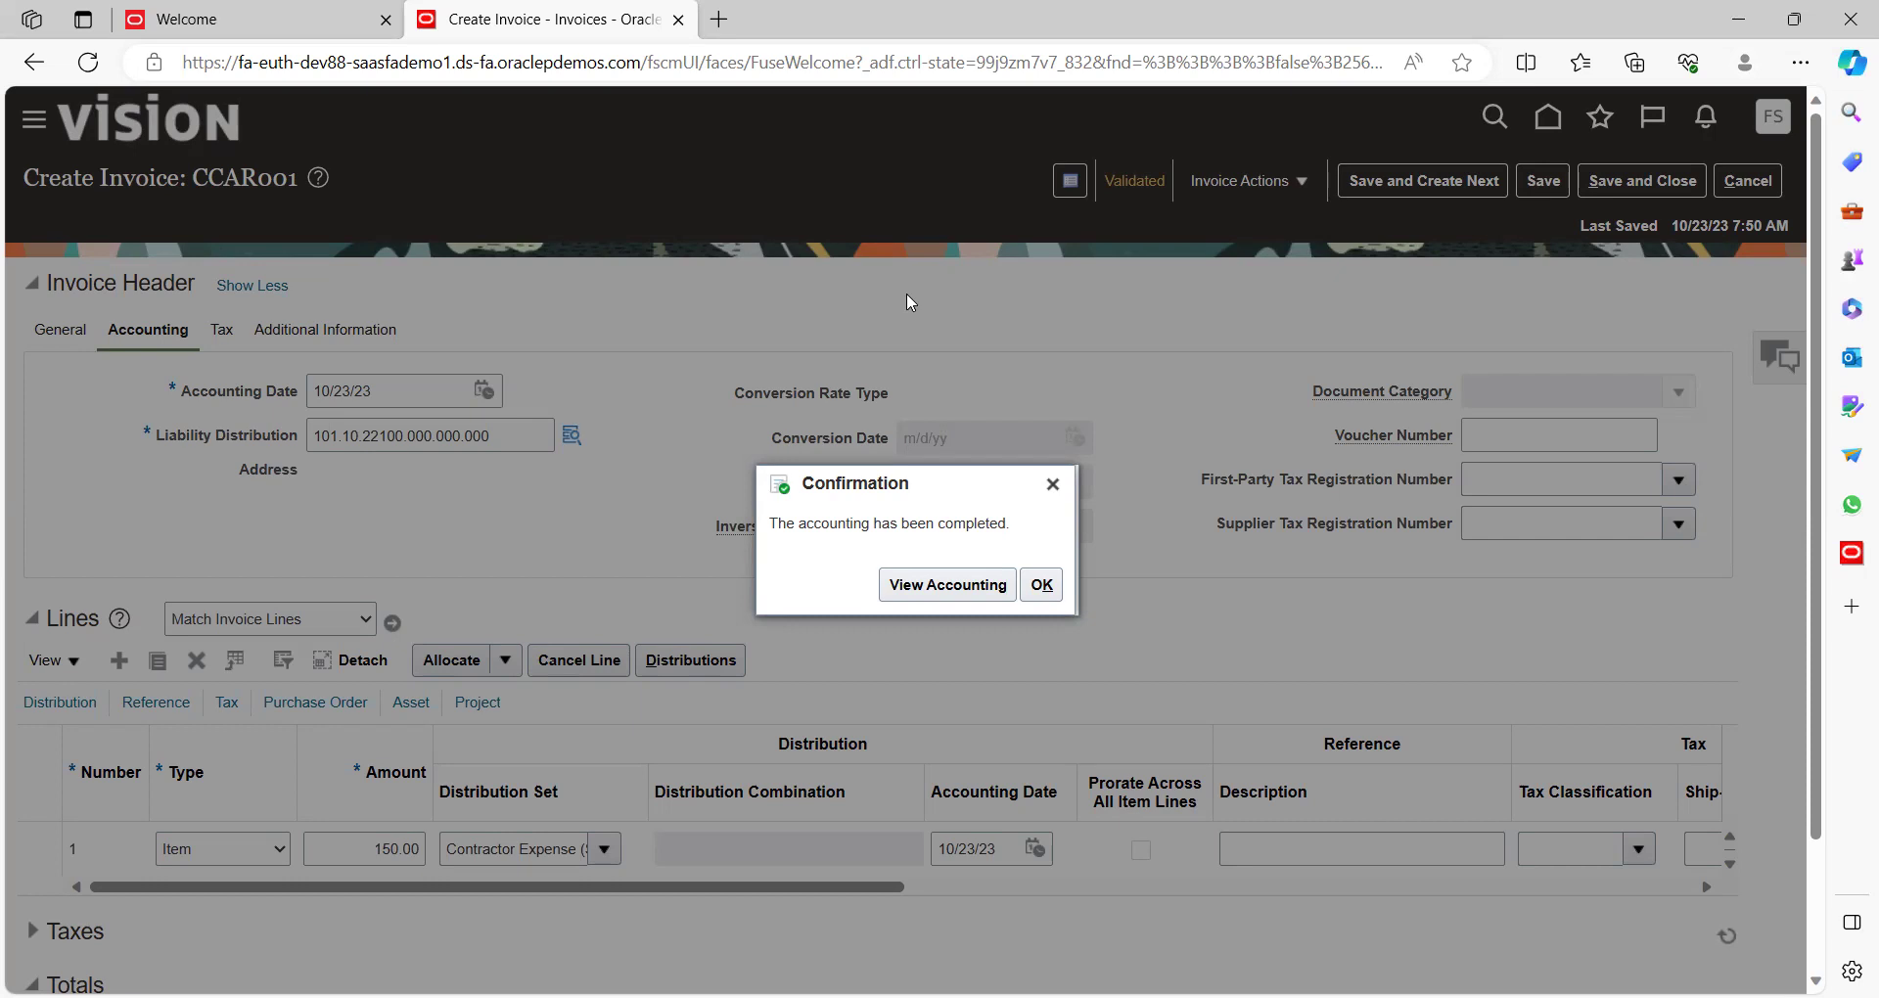
pyautogui.click(983, 591)
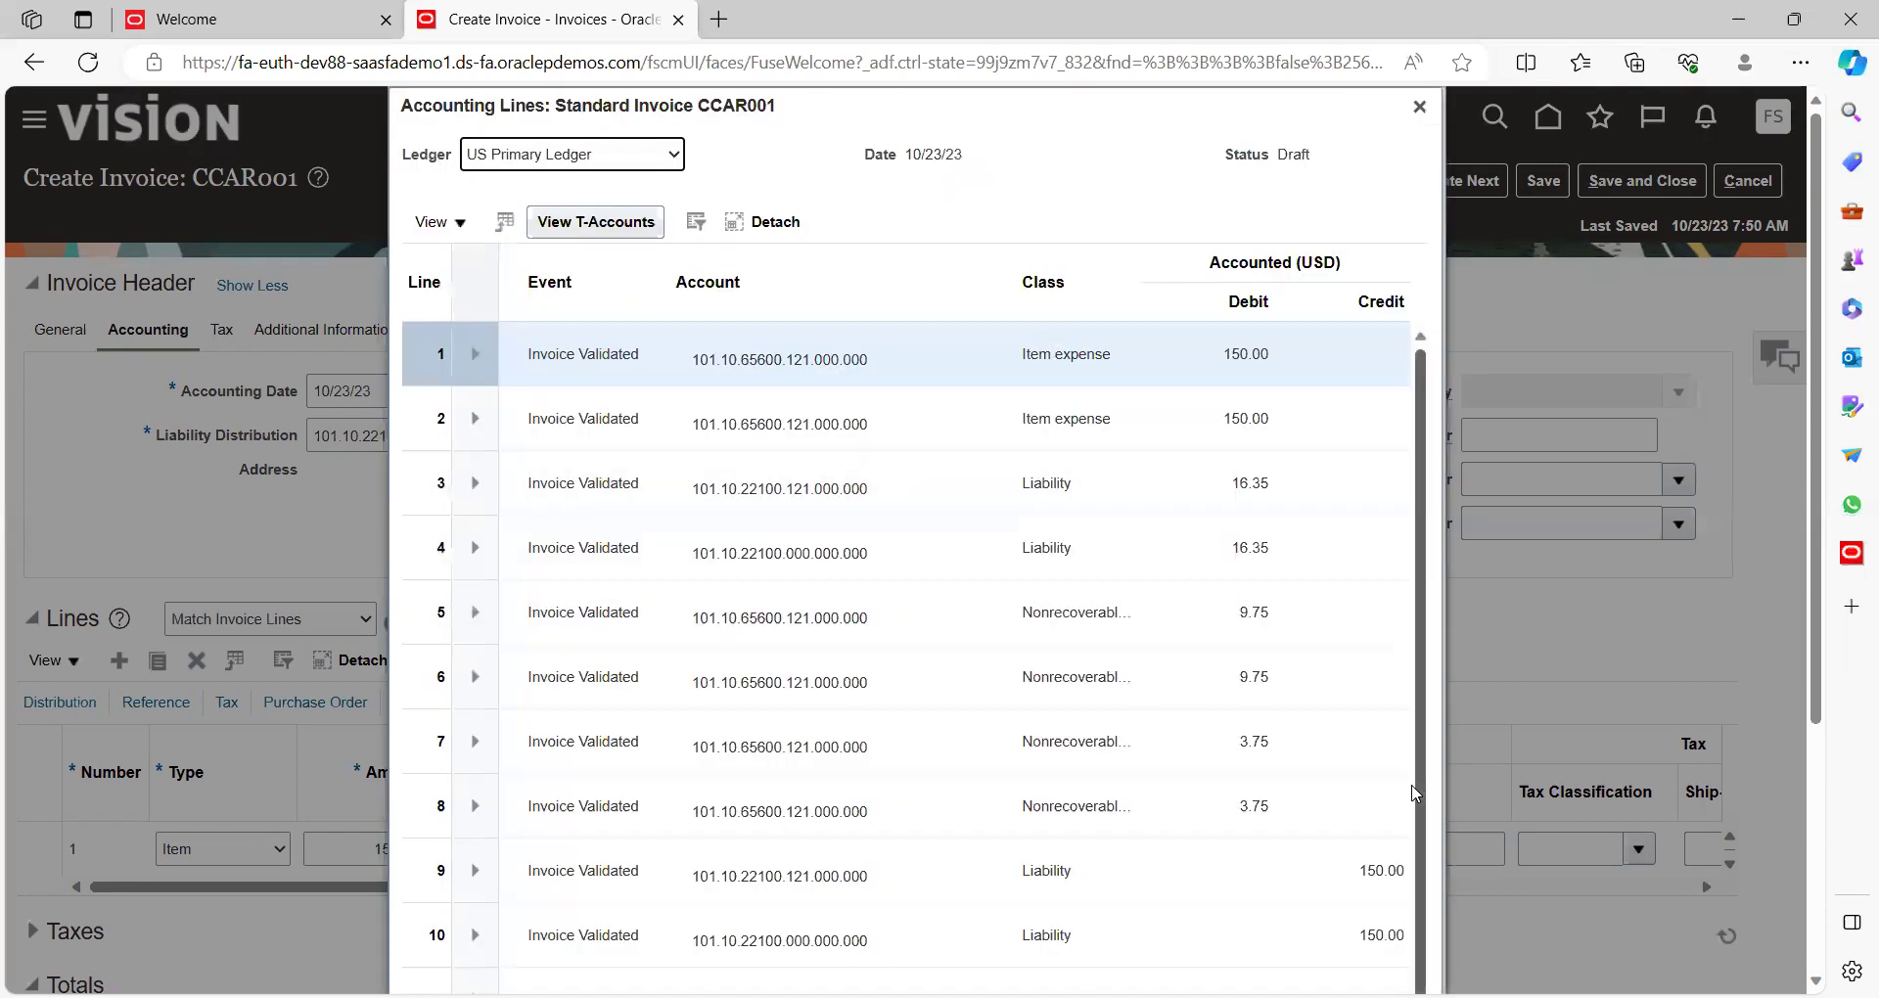
pyautogui.scroll(-4, 1540, 734)
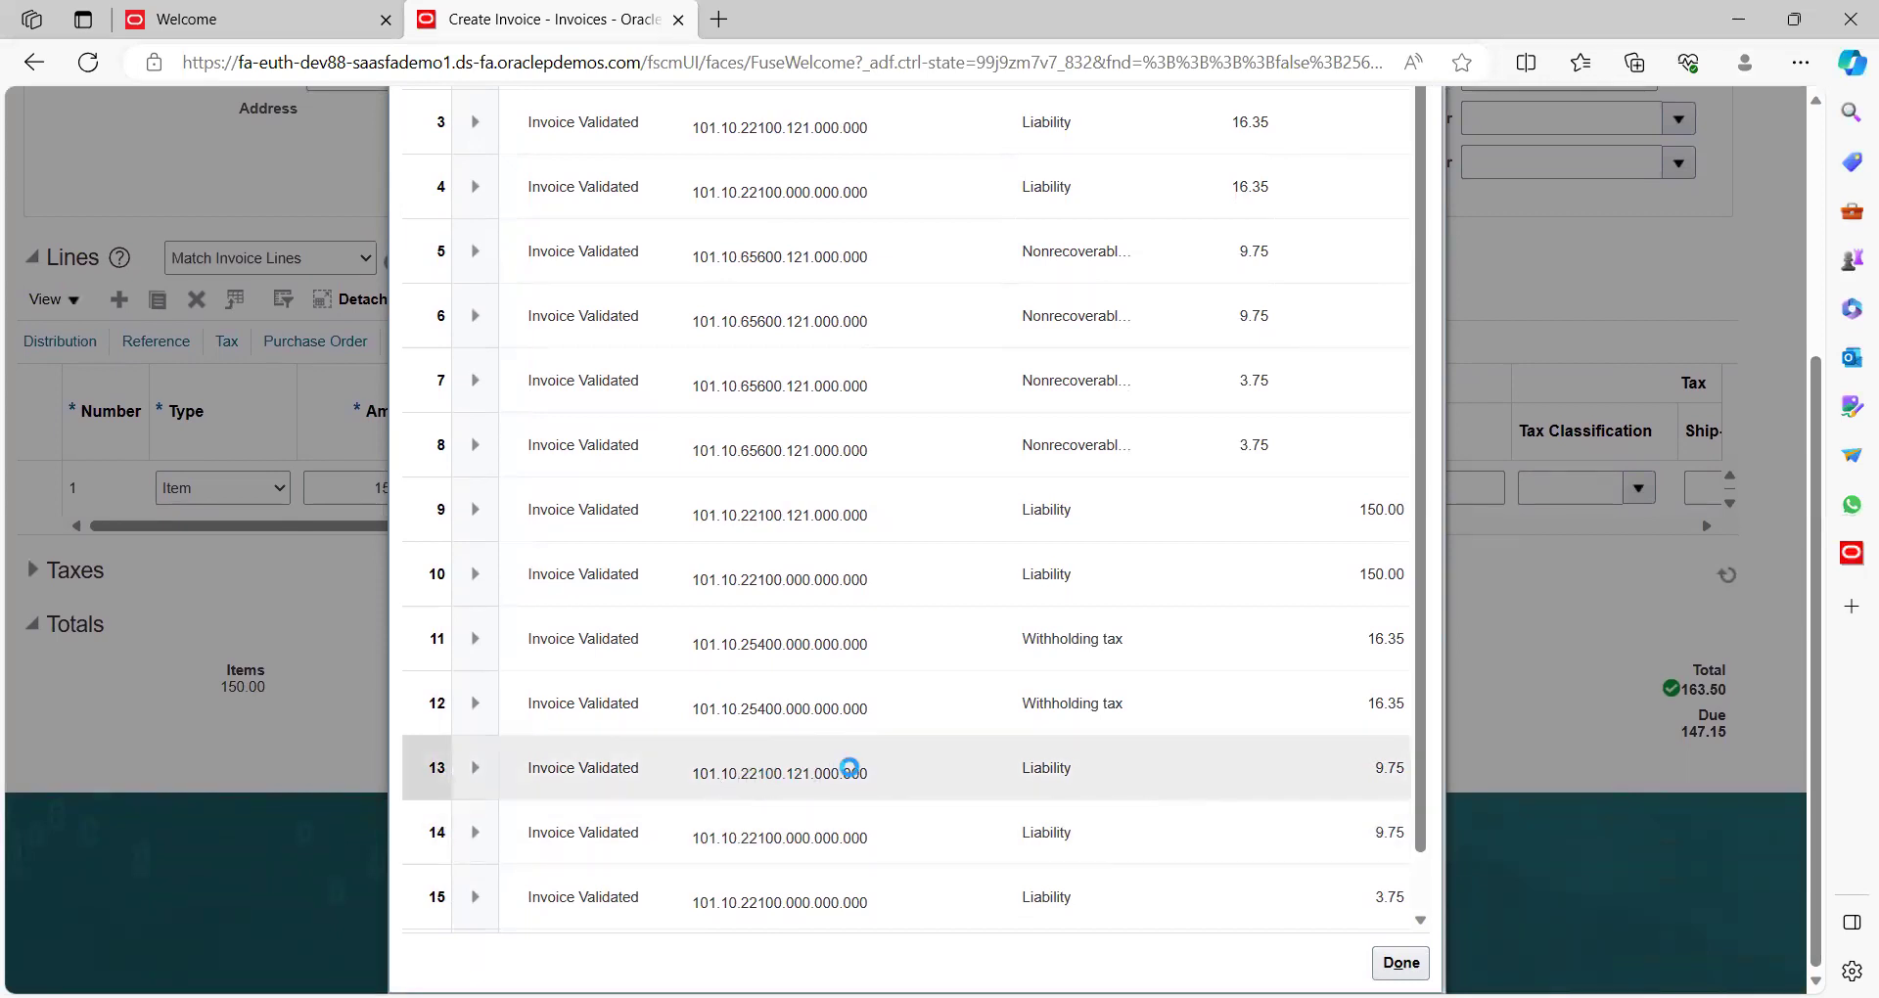
# Step: Inspect the account segments in the accounting lines and copy the account combination of liability line 9
pyautogui.moveTo(781, 775)
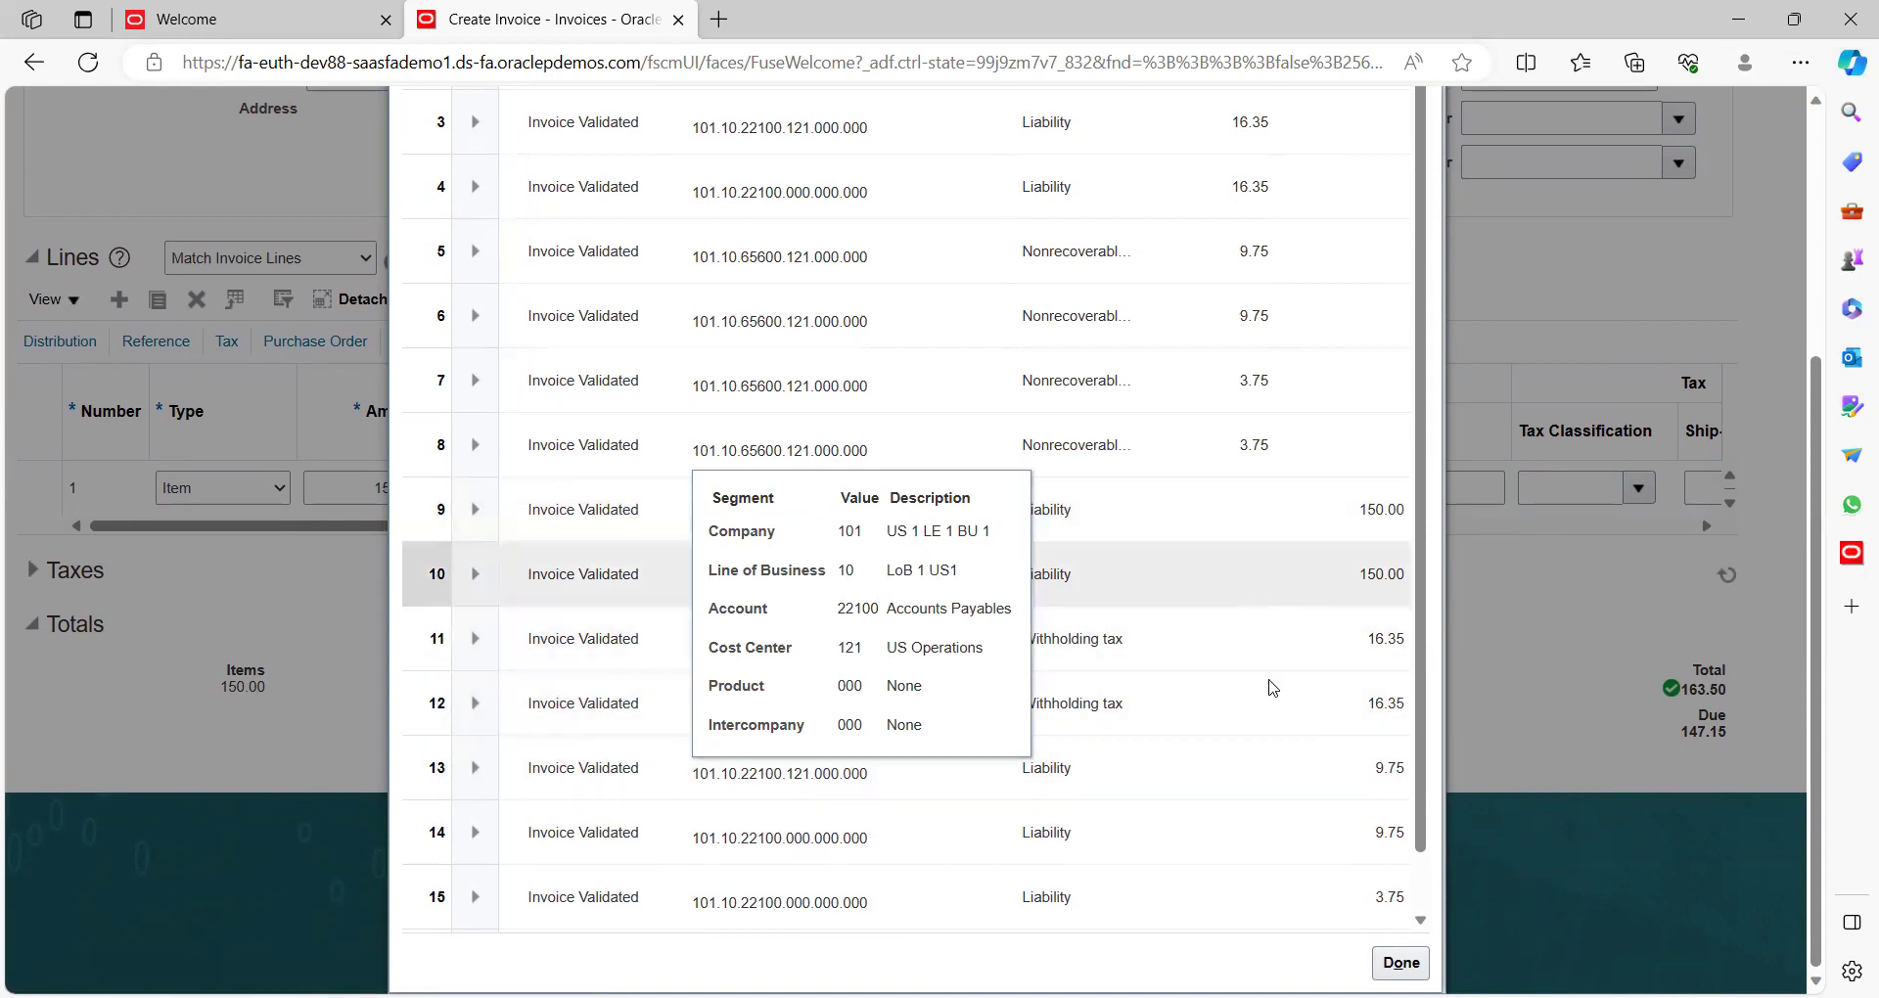
pyautogui.click(1186, 761)
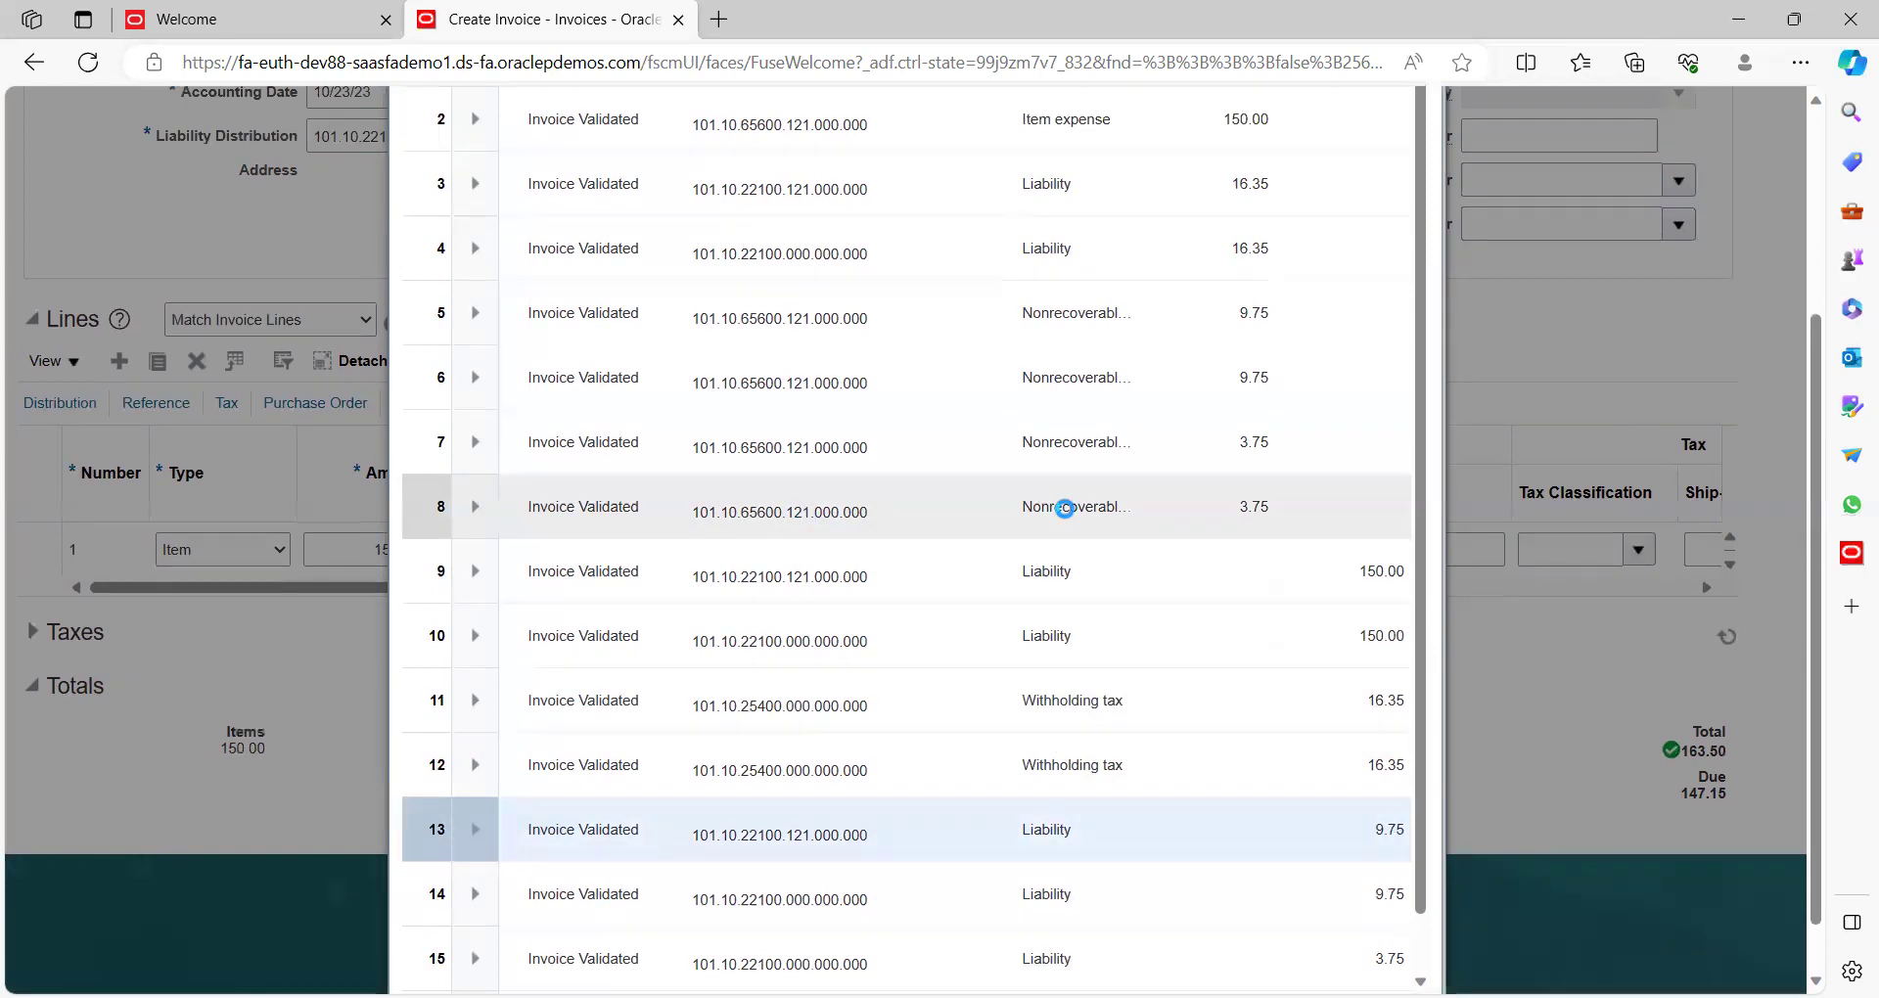
pyautogui.moveTo(805, 514)
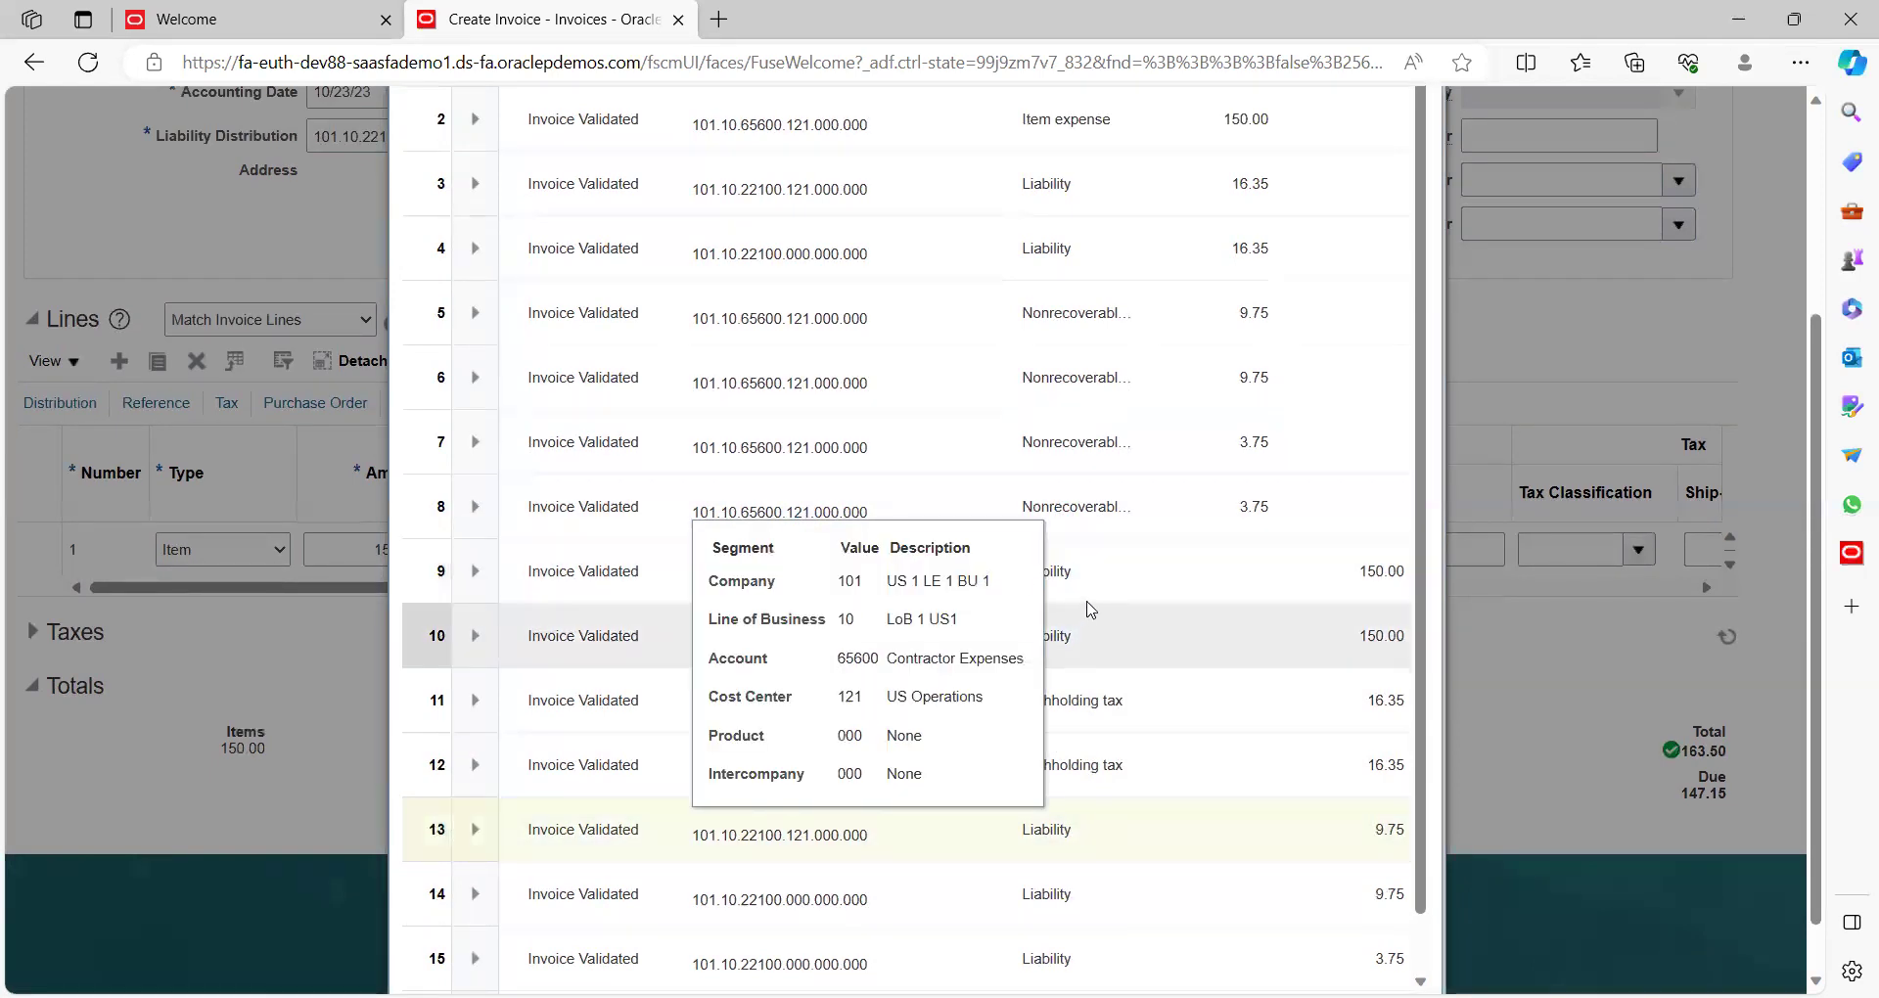
pyautogui.click(920, 585)
pyautogui.doubleClick(839, 577)
pyautogui.hotkey('ctrl', 'c')
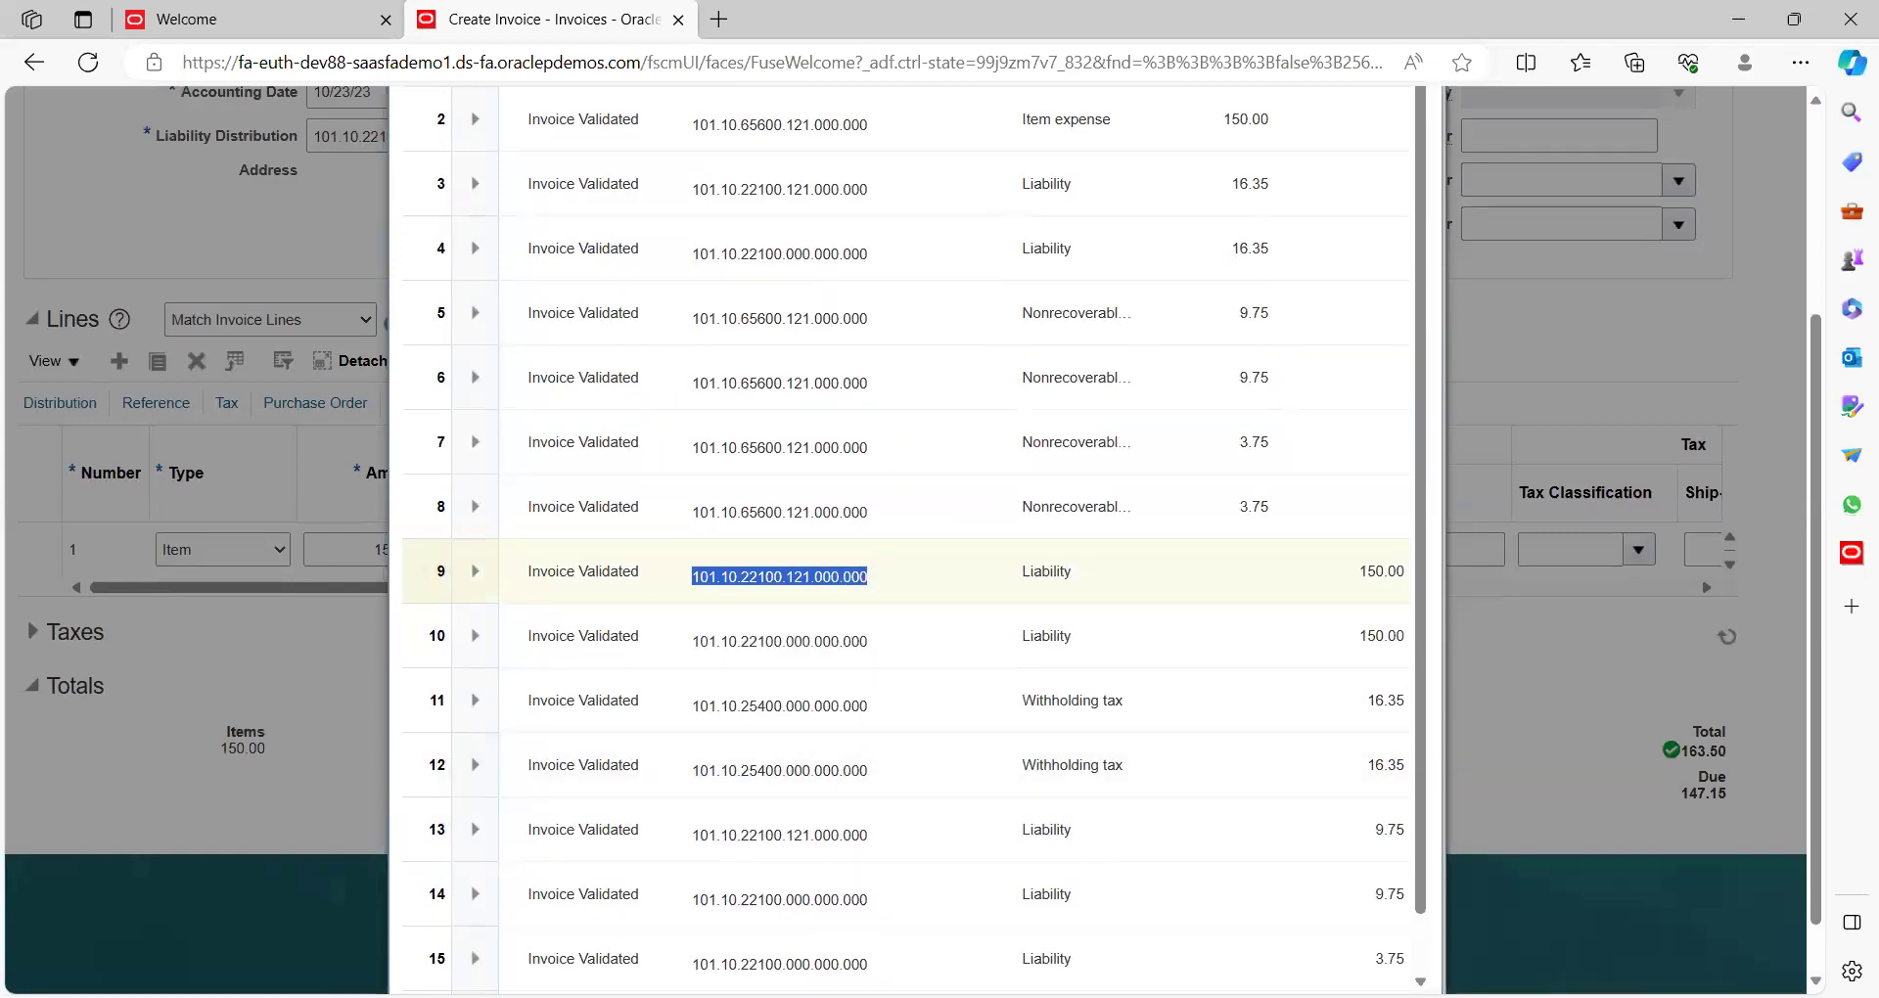
# Step: Switch to the Word document and paste the copied account 101.10.22100.121.000.000 on a new line below the expected liability account
pyautogui.hotkey('alt', 'Tab')
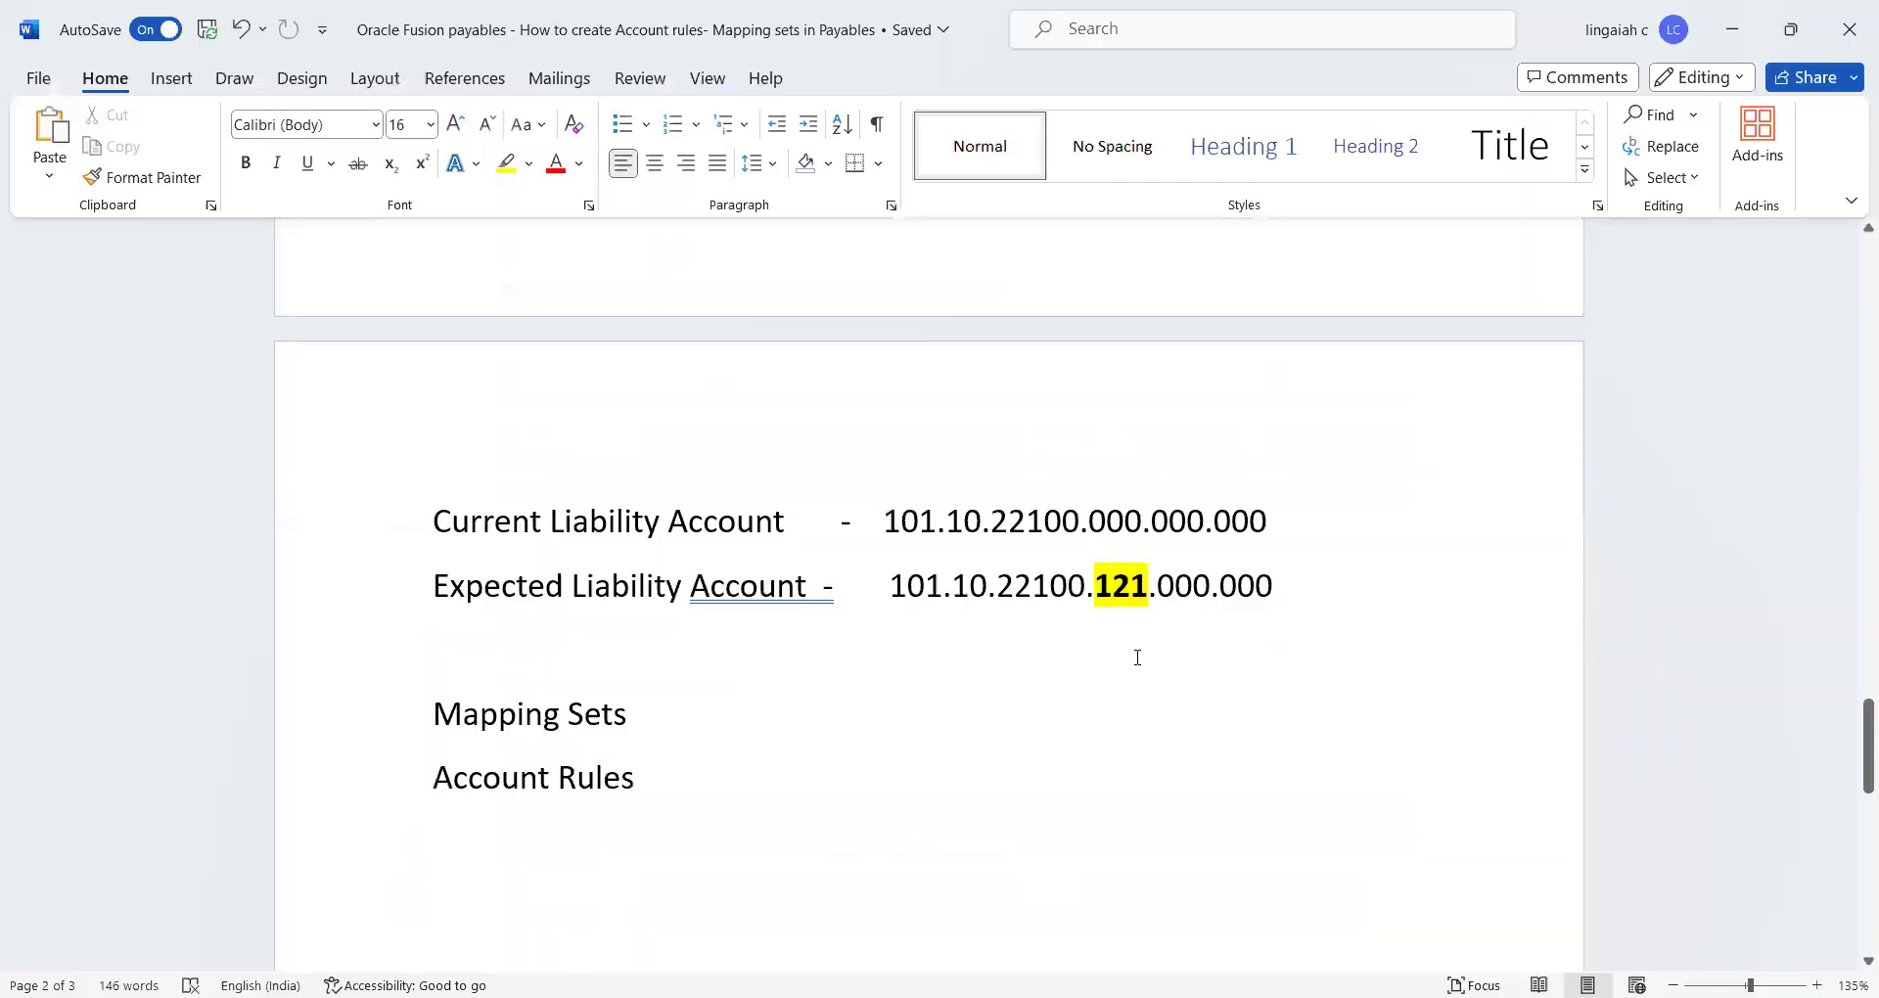
pyautogui.click(1290, 601)
pyautogui.press('Return')
pyautogui.press('Return')
pyautogui.hotkey('ctrl', 'v')
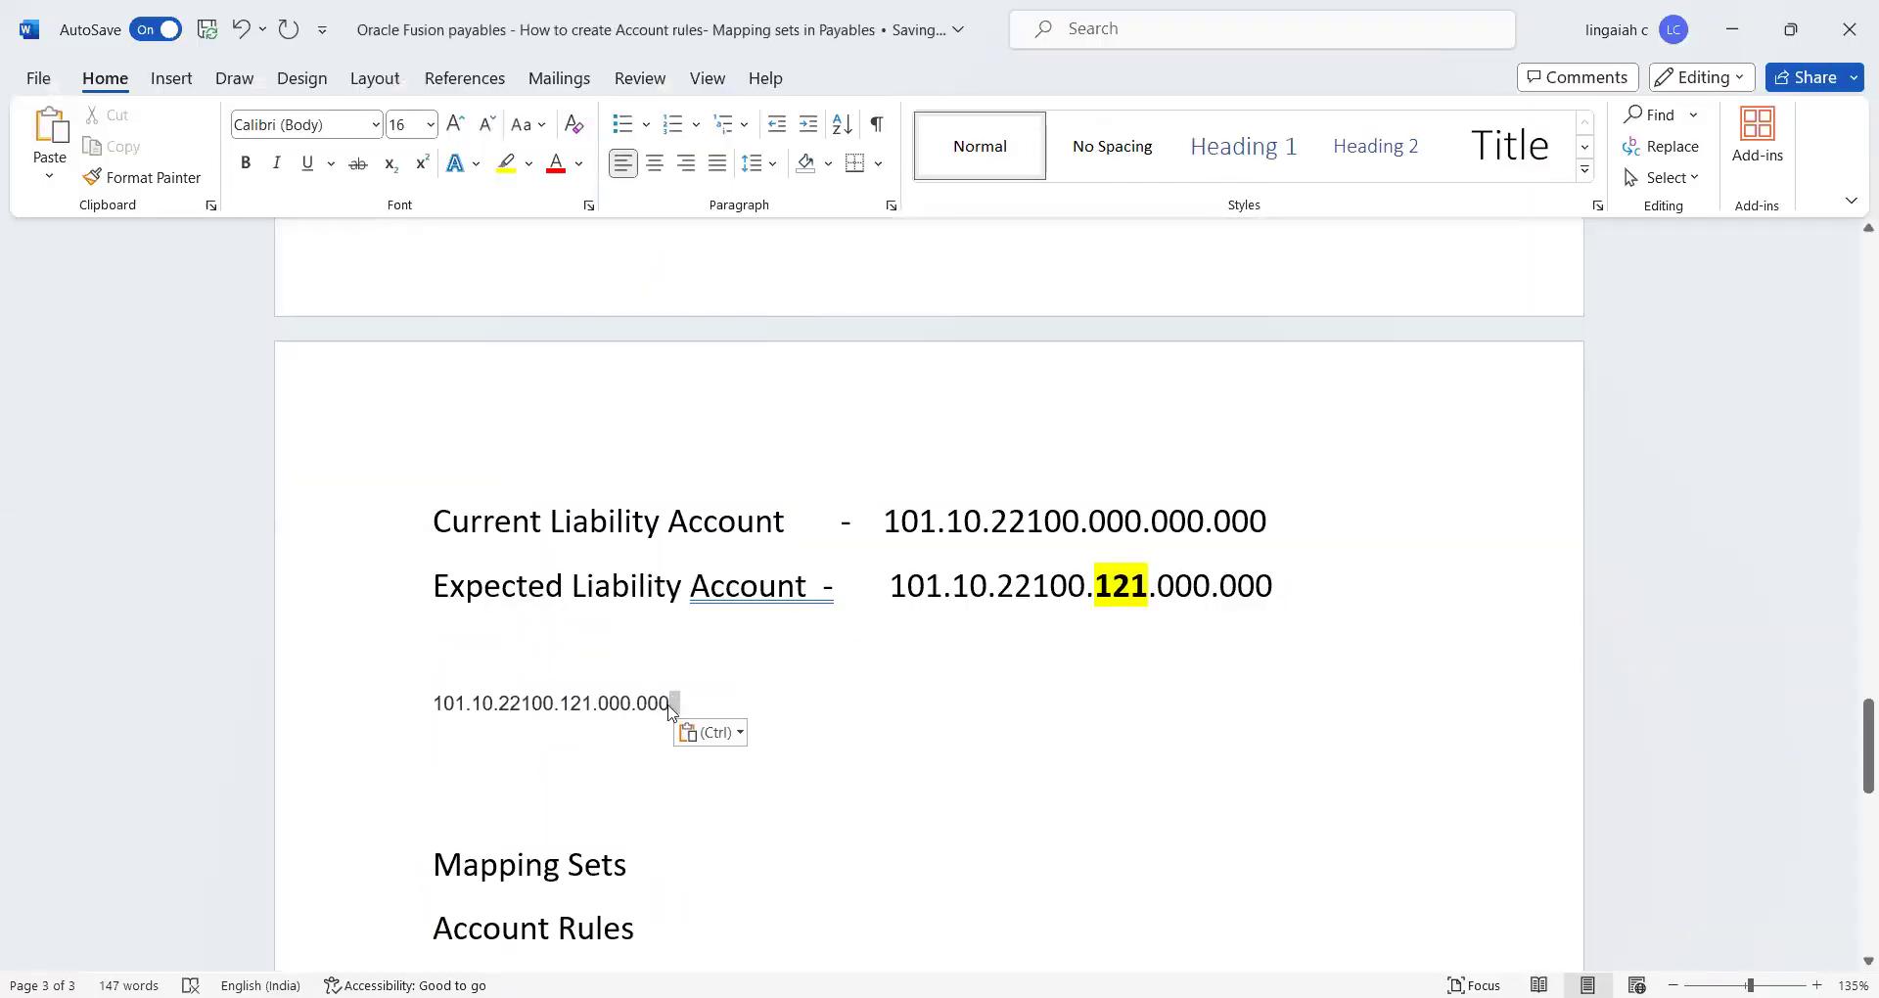
# Step: Set the pasted account's font size to 22 and highlight its 121 segment in yellow
pyautogui.doubleClick(667, 705)
pyautogui.click(431, 124)
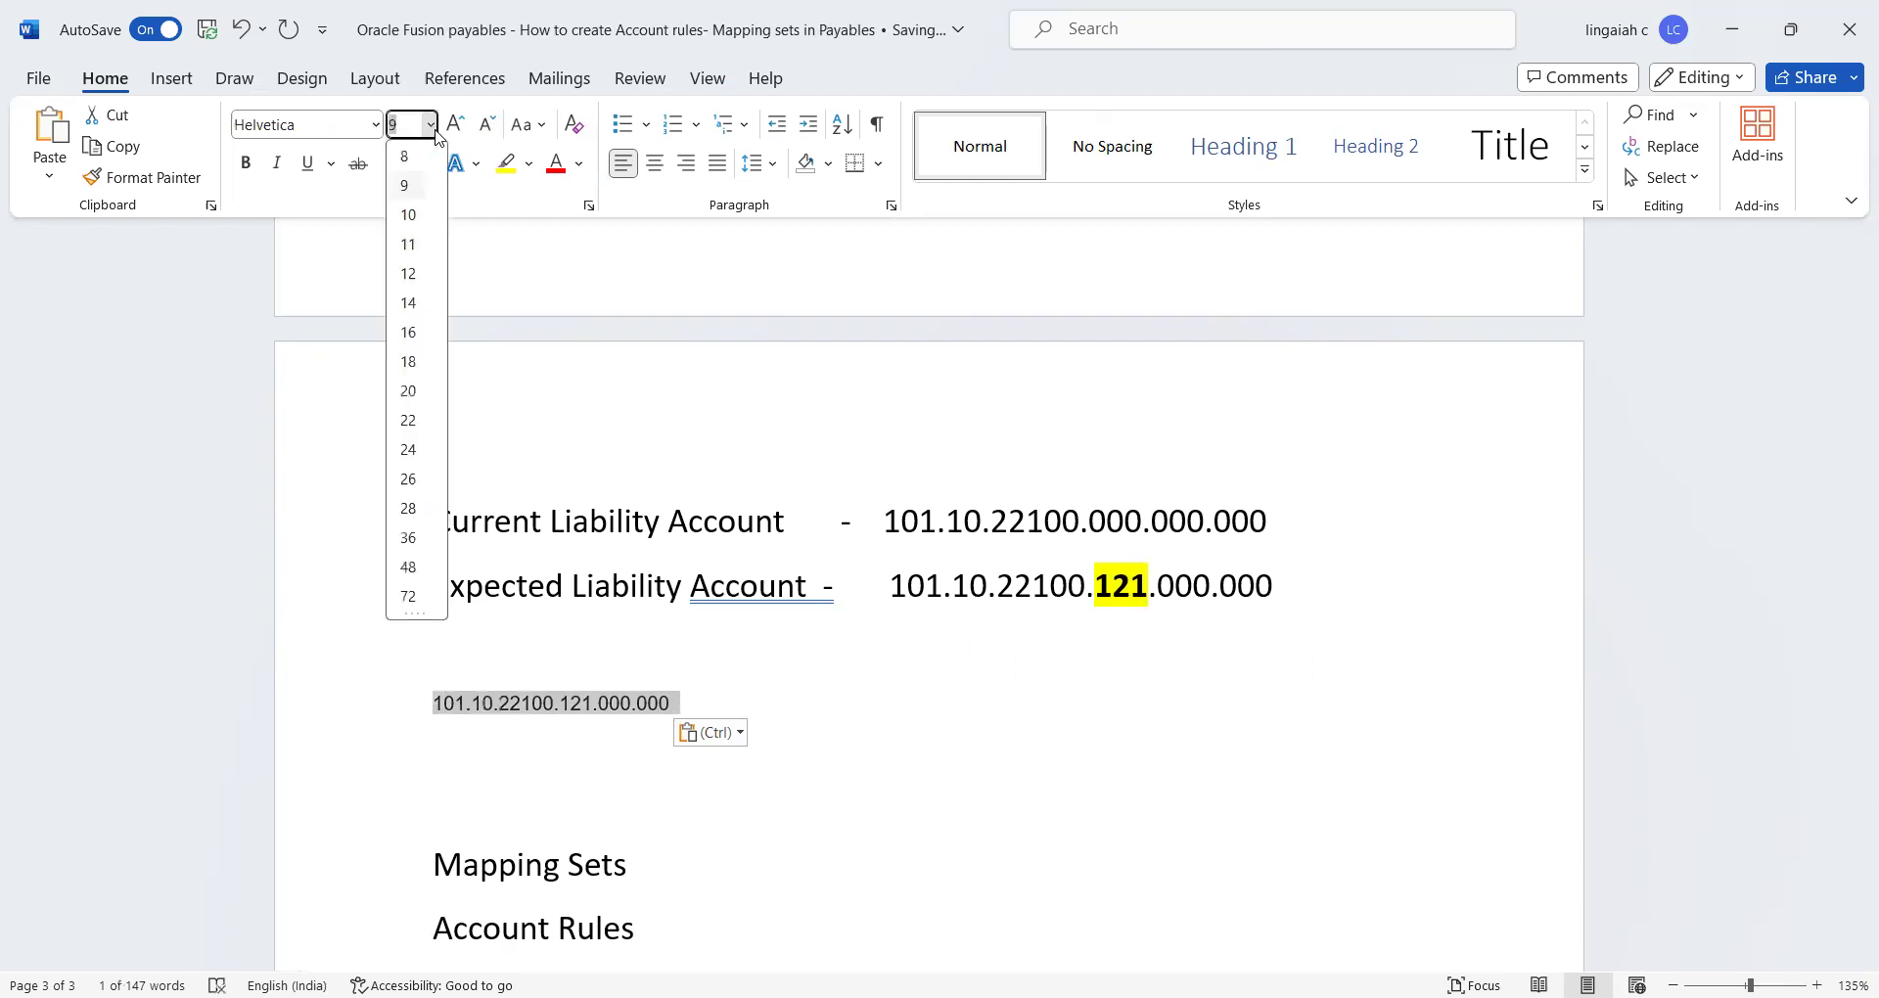
pyautogui.click(408, 420)
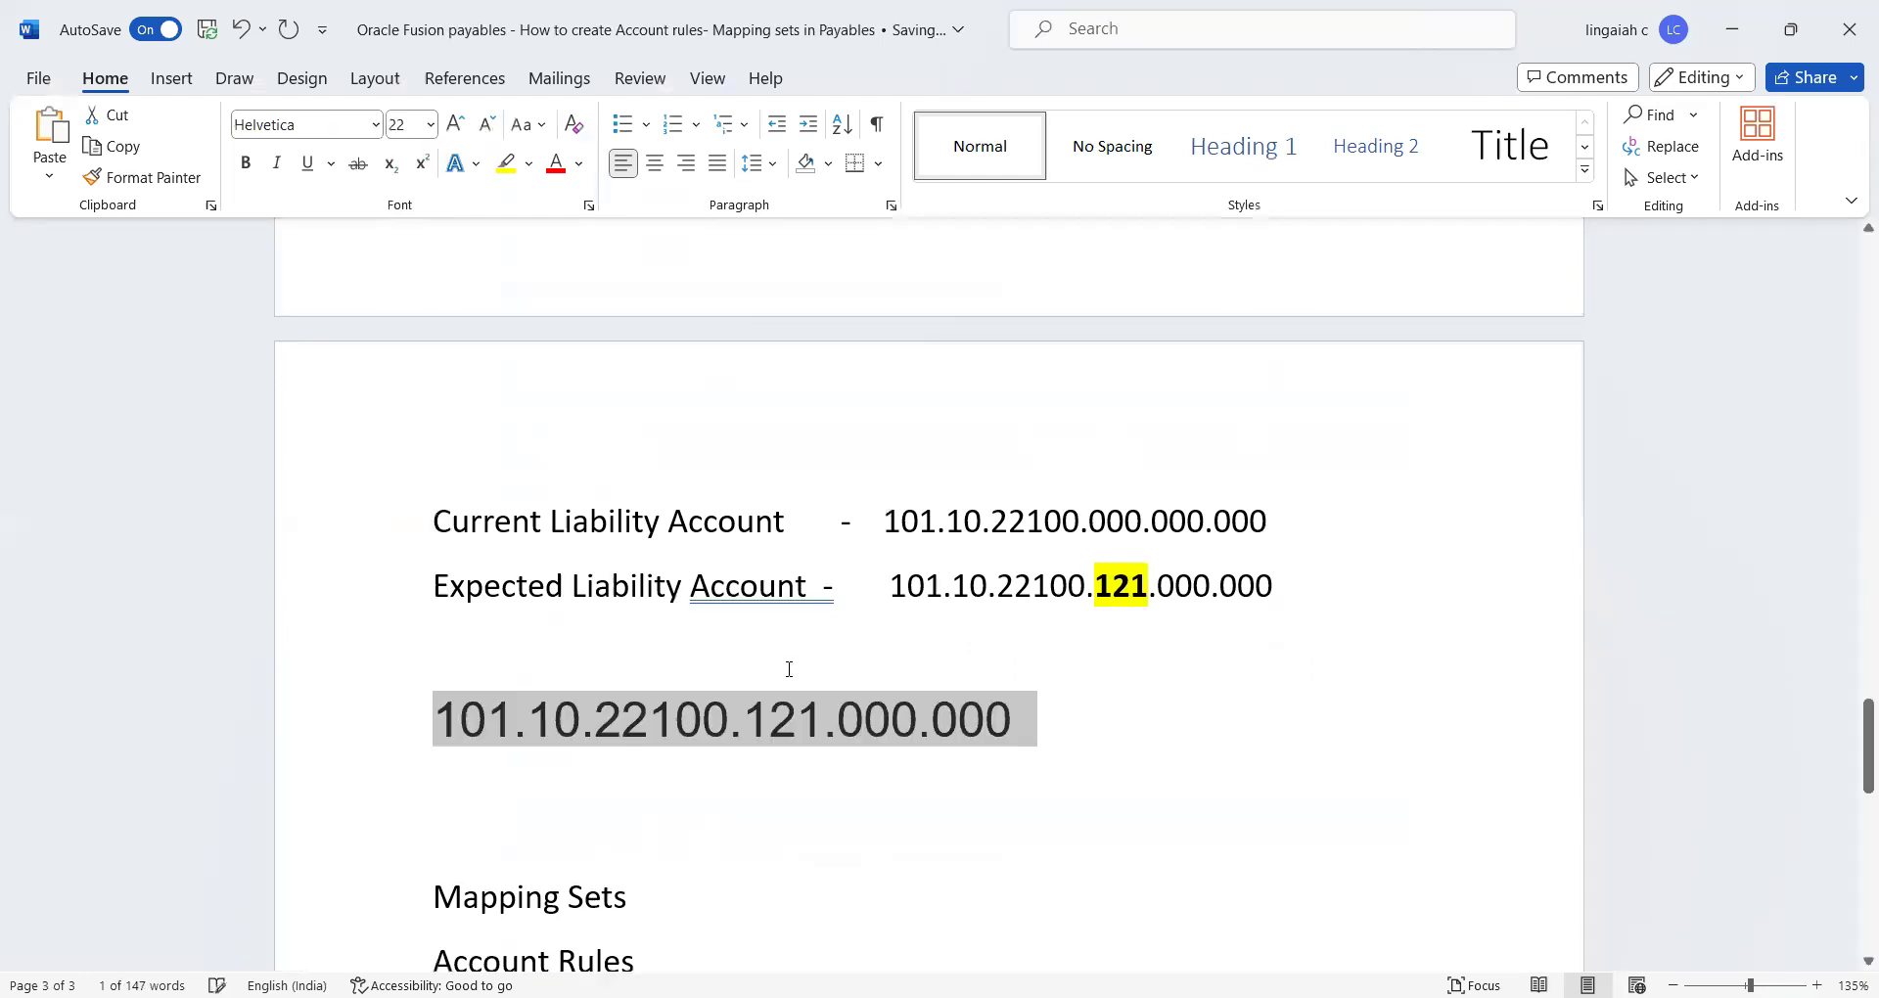
pyautogui.click(823, 722)
pyautogui.moveTo(817, 722); pyautogui.dragTo(752, 727)
pyautogui.click(862, 683)
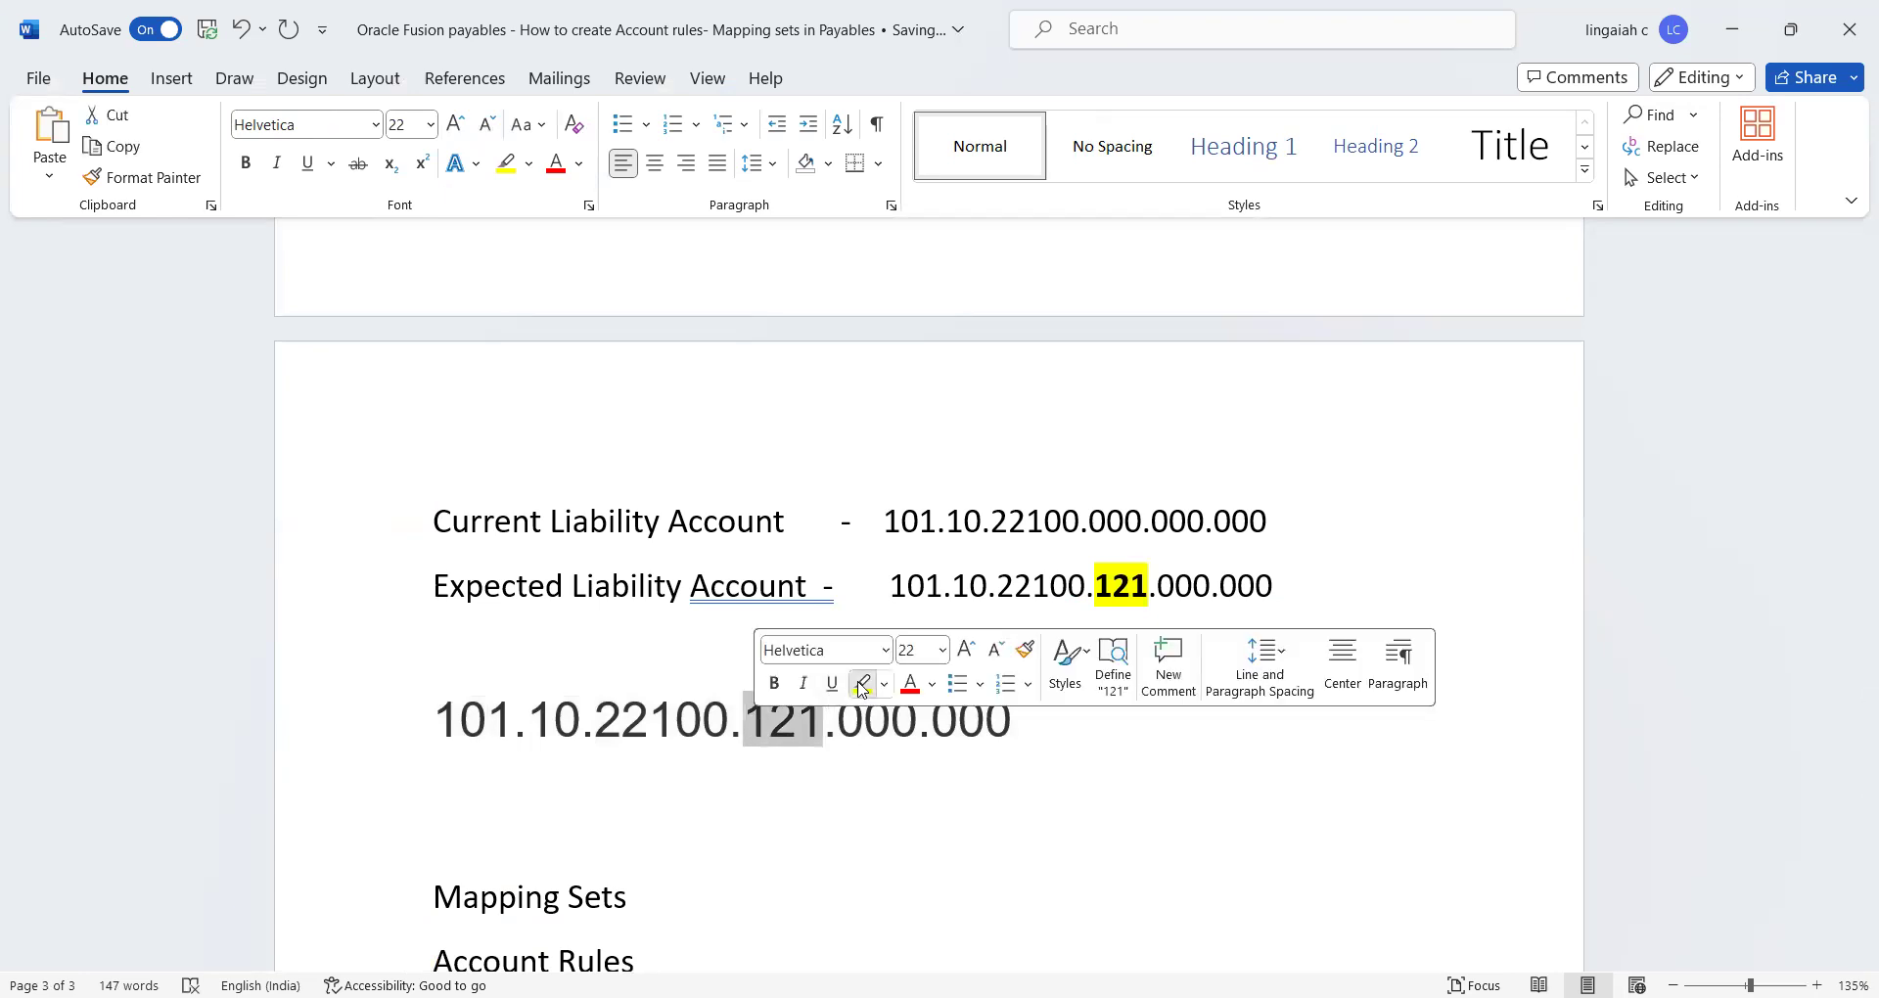
pyautogui.click(943, 791)
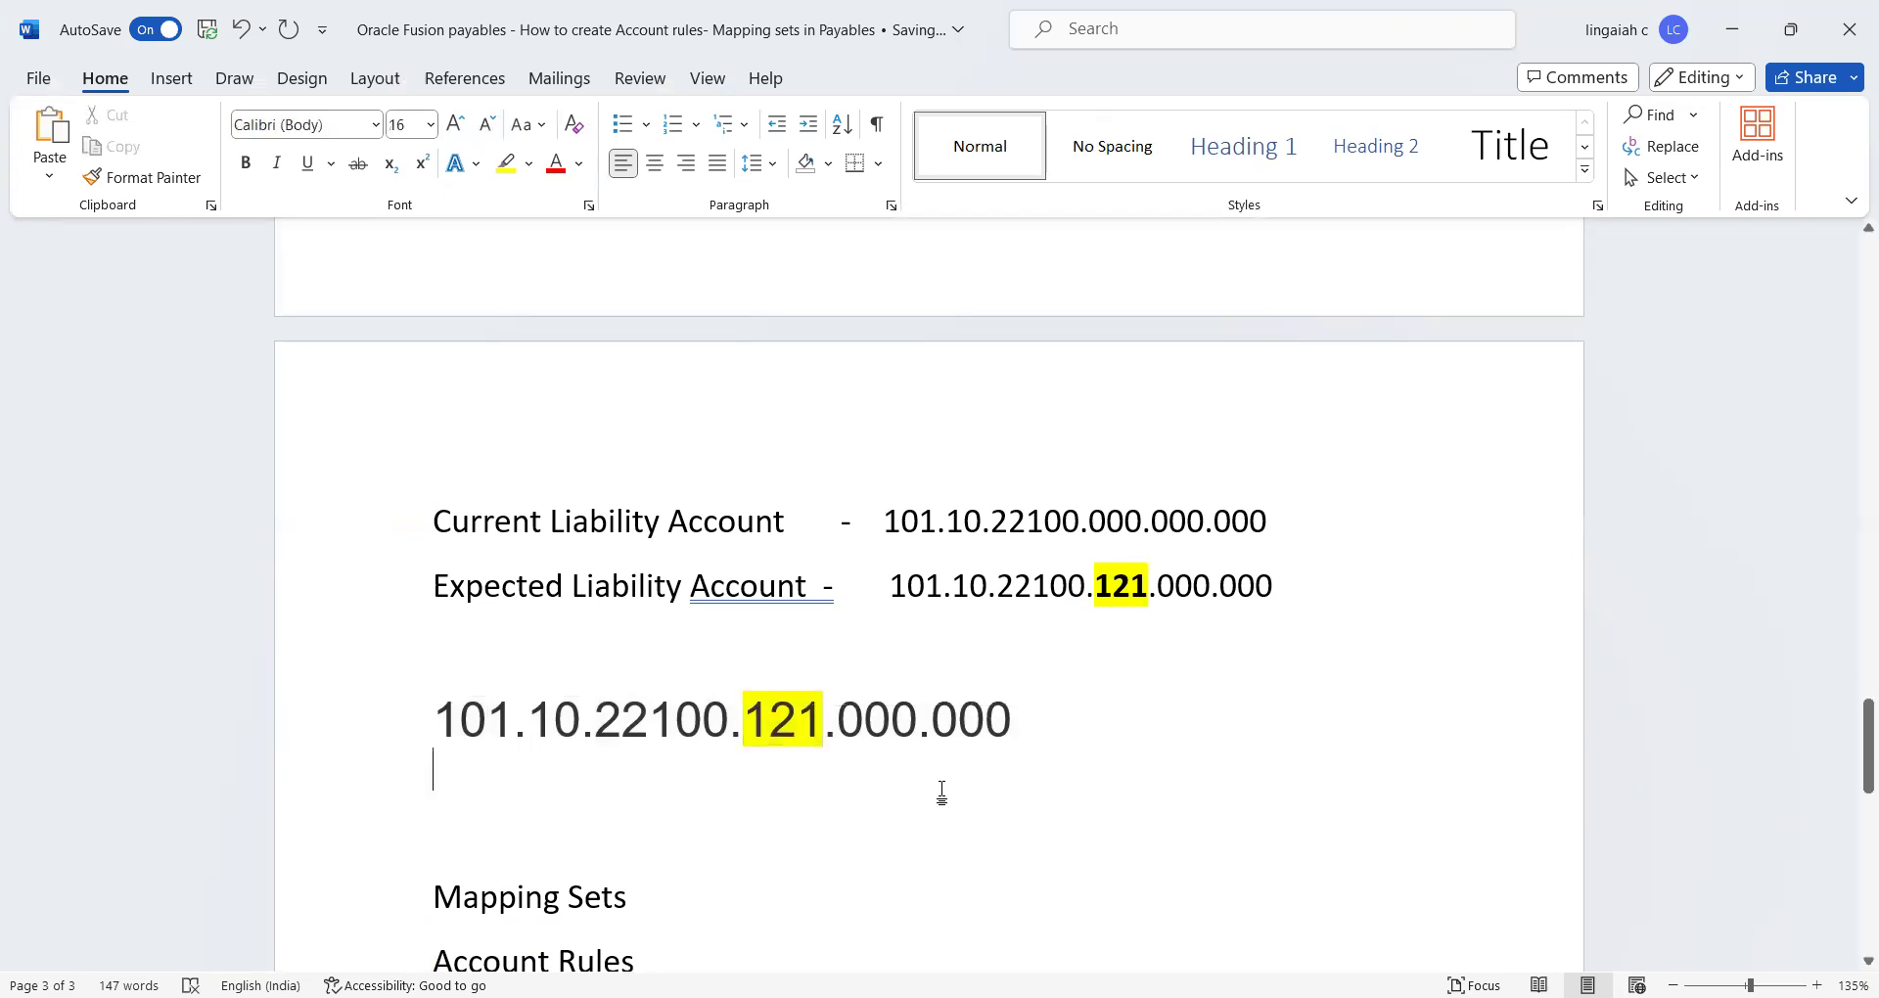
# Step: Return to the Oracle invoice in the browser and close its accounting lines to show the invoice lines and totals
pyautogui.hotkey('alt', 'Tab')
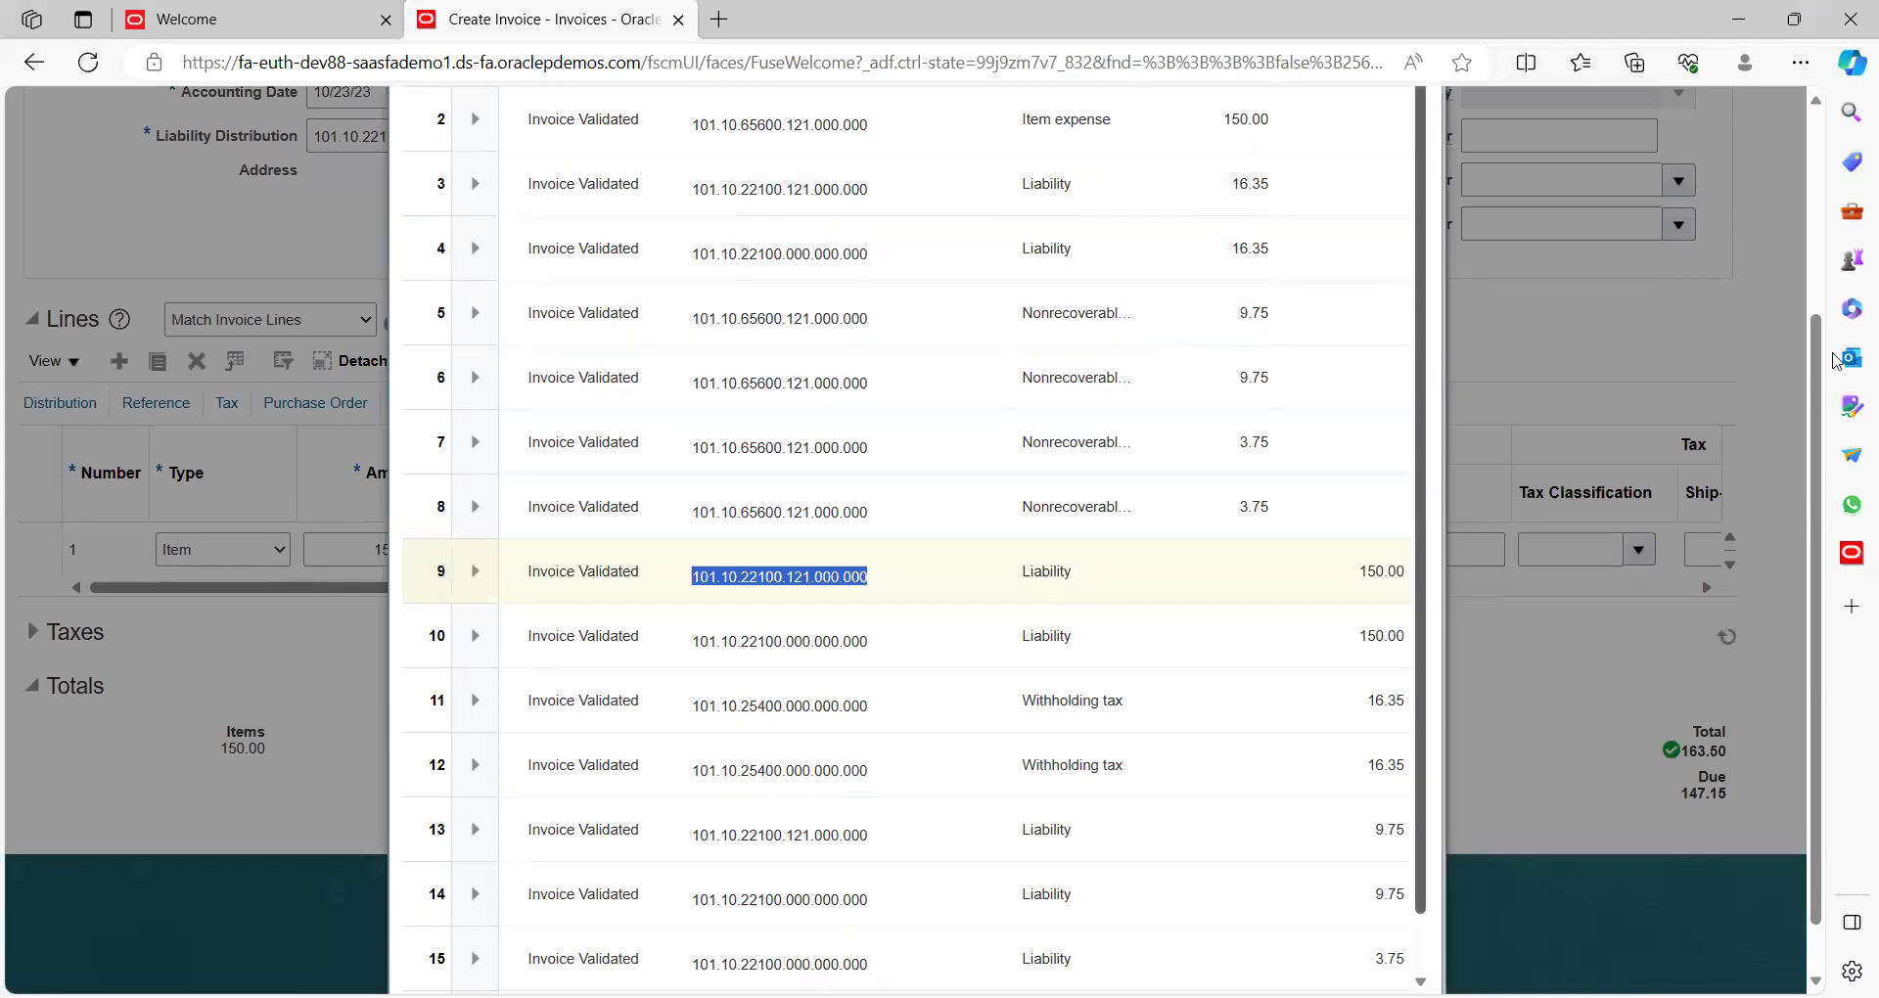
pyautogui.scroll(3, 1816, 269)
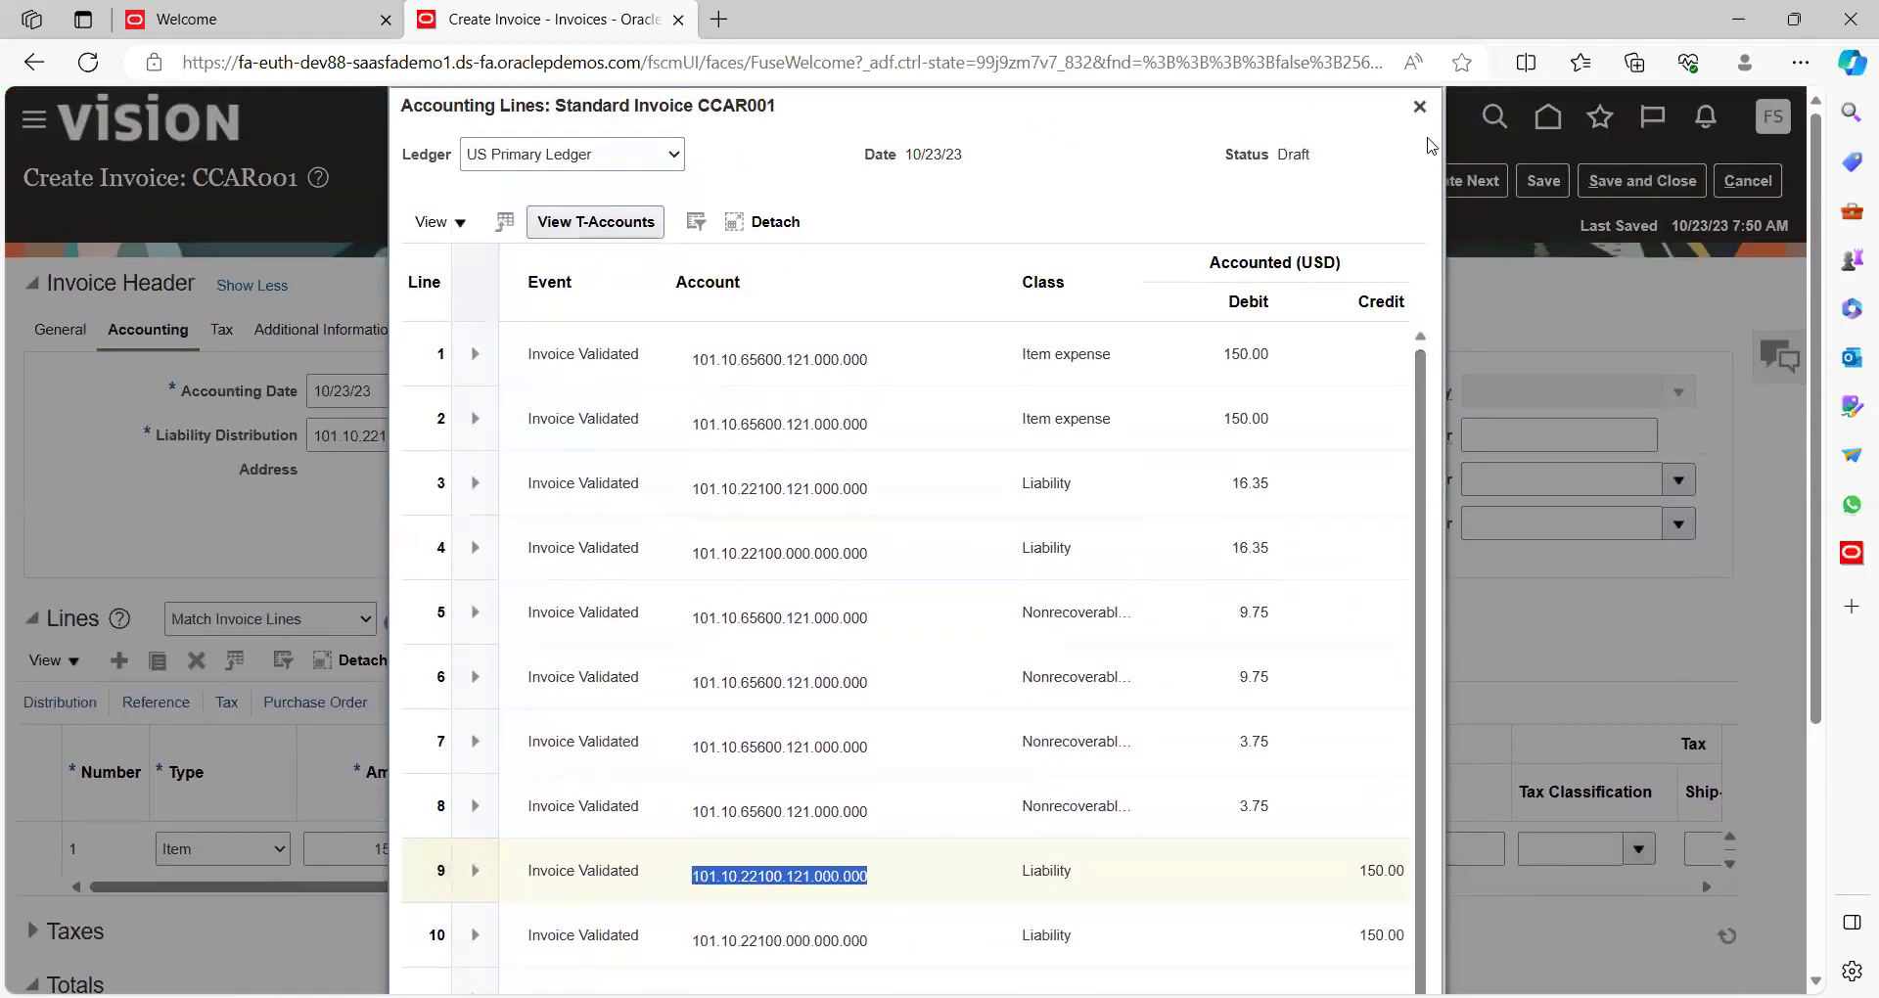
pyautogui.click(1420, 108)
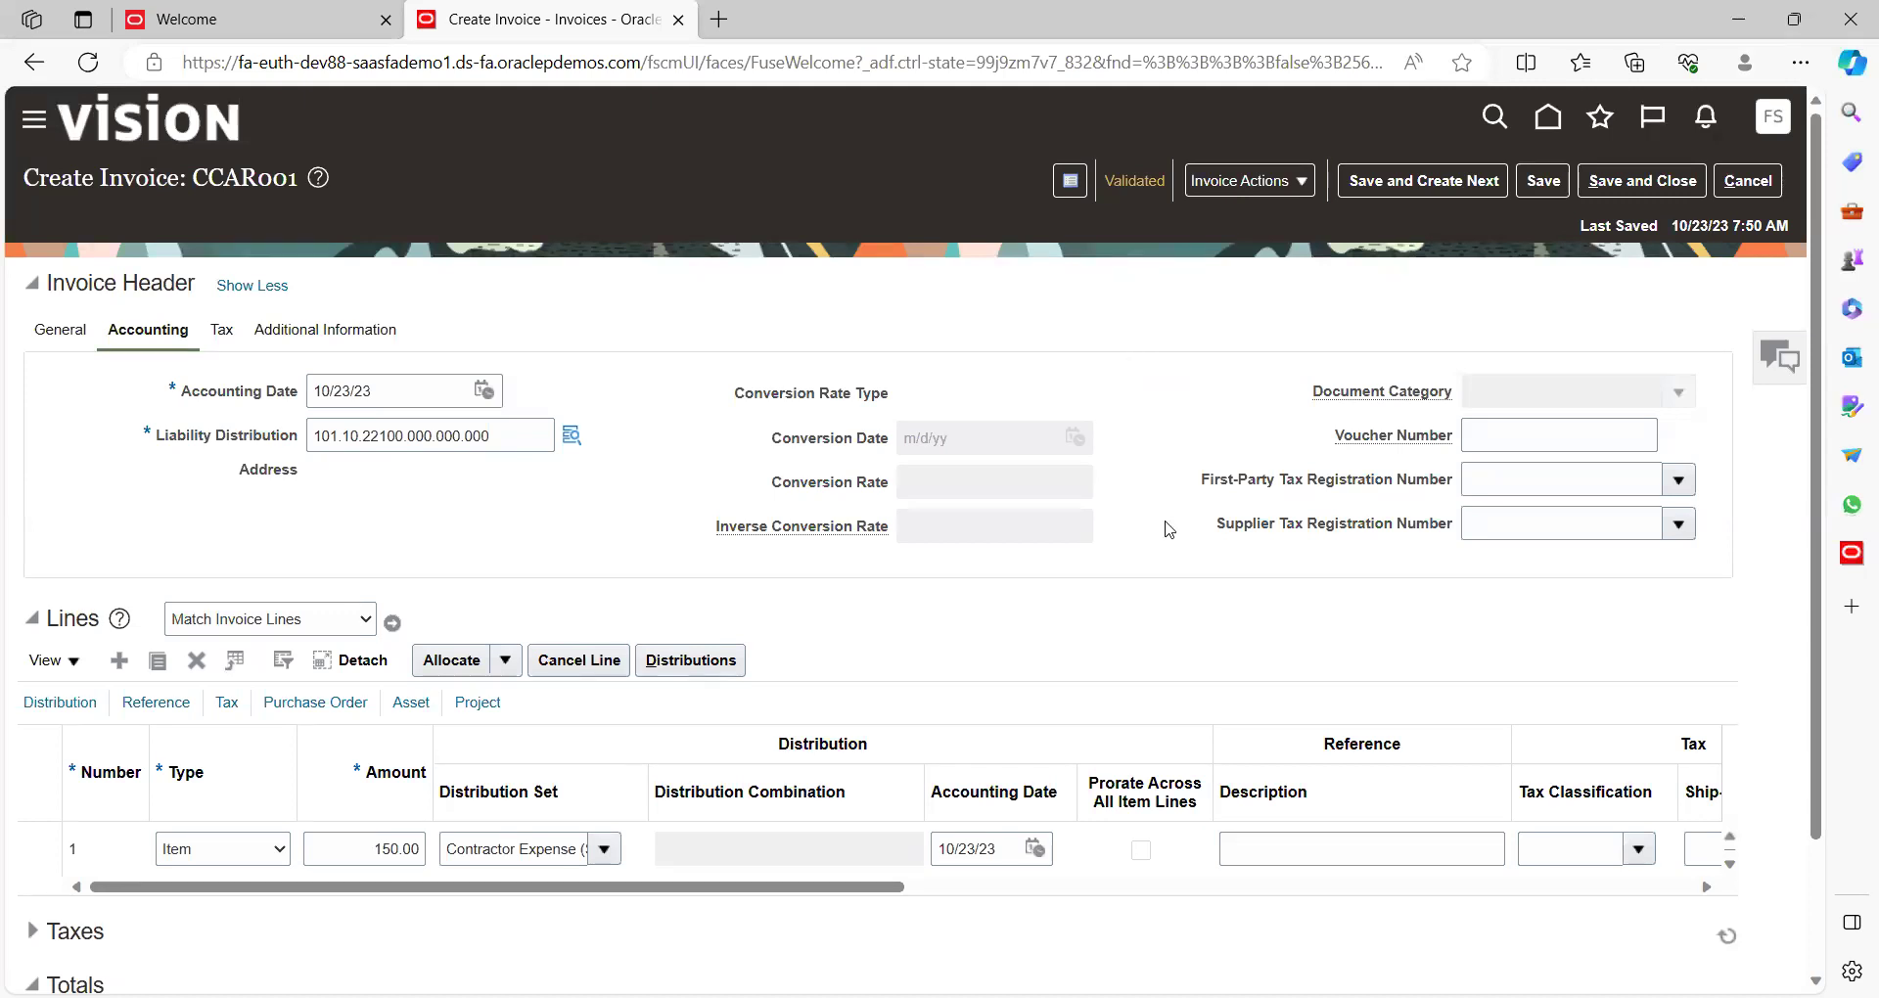
pyautogui.scroll(-2, 1182, 577)
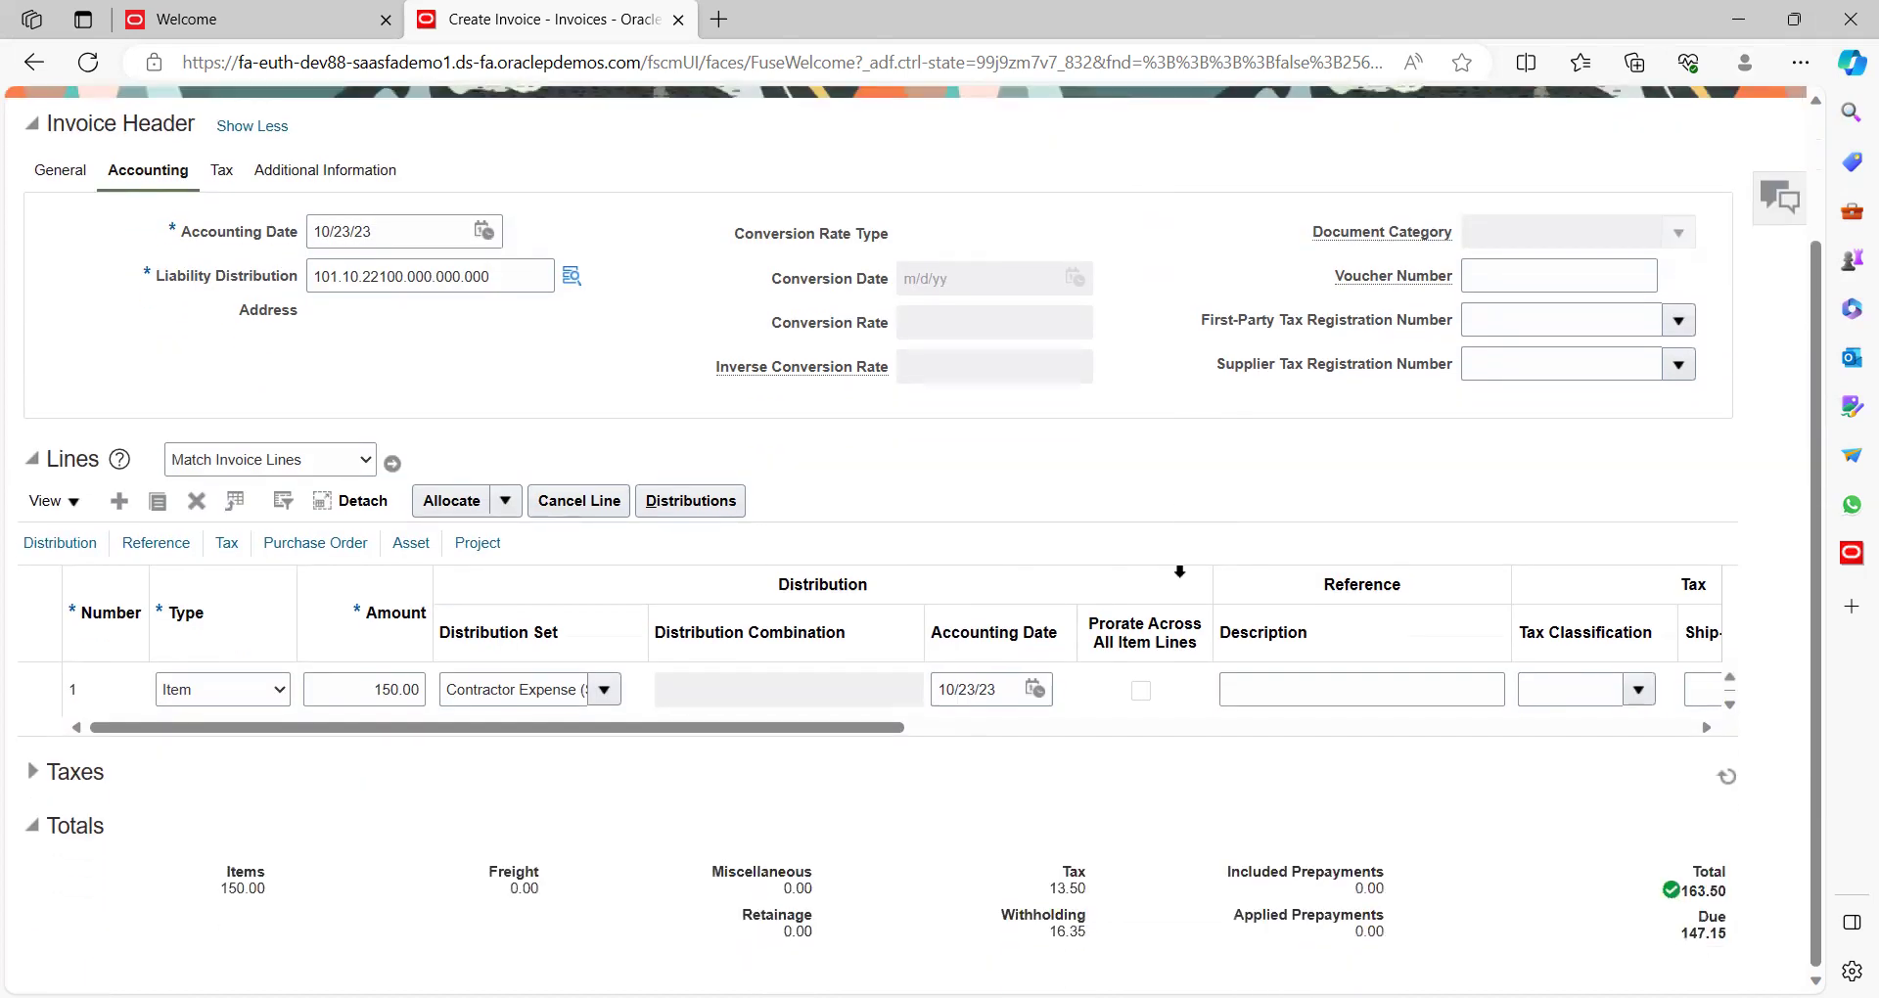
# Step: Switch to the Word document and review its notes, including the business use case, approach and mapping set task
pyautogui.hotkey('alt', 'Tab')
pyautogui.press('Down')
pyautogui.press('Down')
pyautogui.press('Down')
pyautogui.scroll(-1, 1225, 803)
pyautogui.press('Up')
pyautogui.press('Up')
pyautogui.press('Up')
pyautogui.press('Up')
pyautogui.press('Up')
pyautogui.scroll(10, 1225, 802)
pyautogui.scroll(15, 1226, 802)
pyautogui.press('Down')
pyautogui.press('Down')
pyautogui.press('Down')
pyautogui.press('Down')
pyautogui.press('Down')
pyautogui.press('Up')
pyautogui.press('Up')
pyautogui.press('Up')
pyautogui.press('Up')
pyautogui.press('Up')
pyautogui.press('Up')
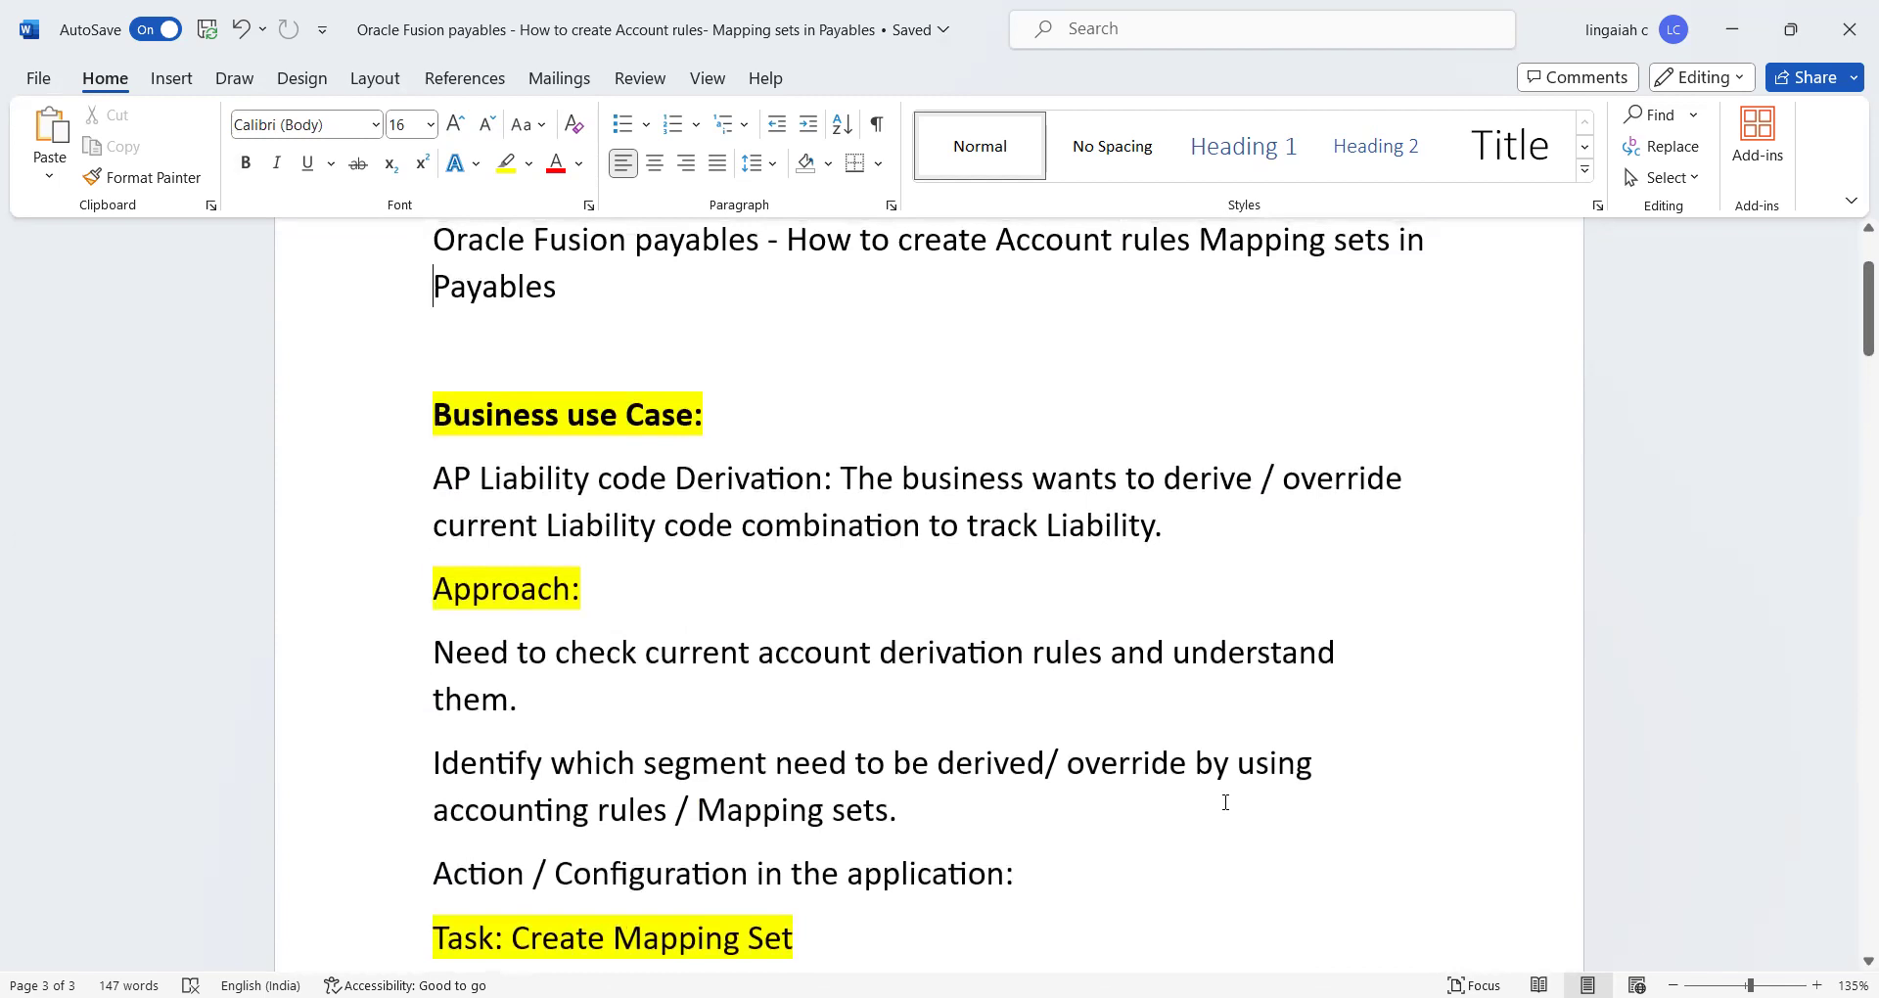
# Step: Return to invoice CCAR001 in the browser and save it
pyautogui.hotkey('alt', 'Tab')
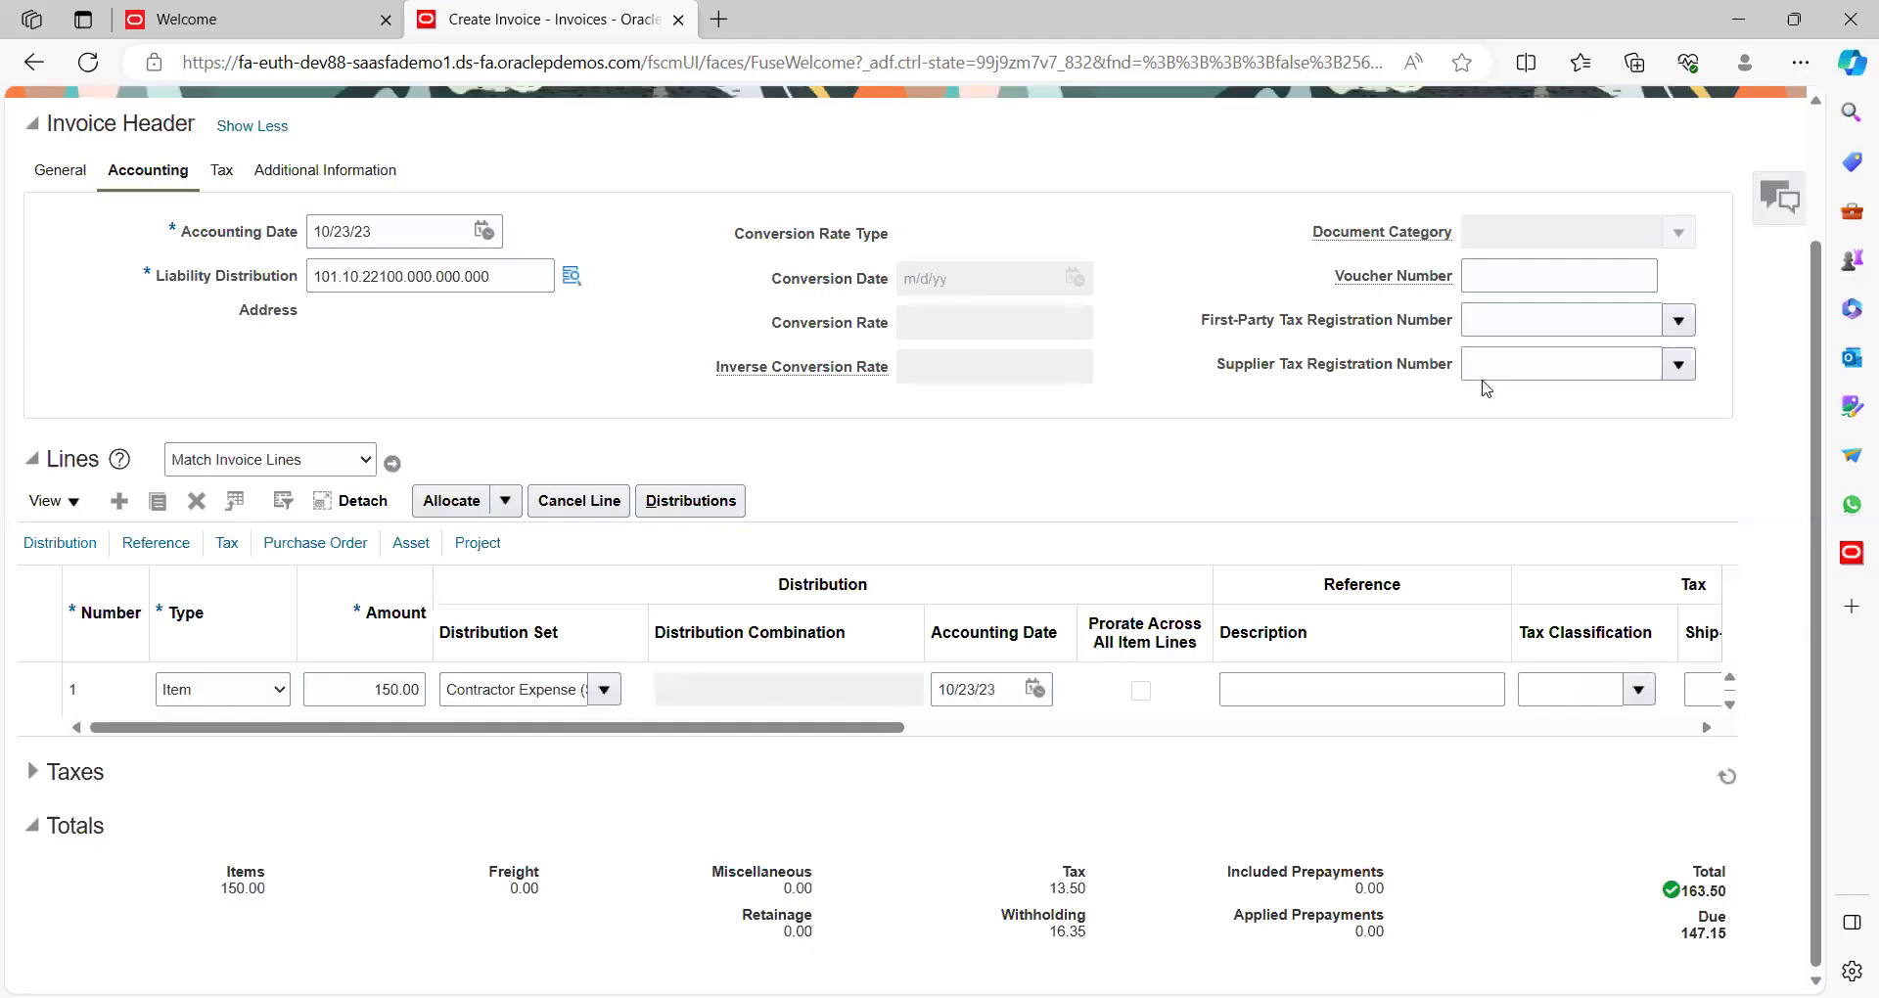
pyautogui.scroll(3, 1819, 192)
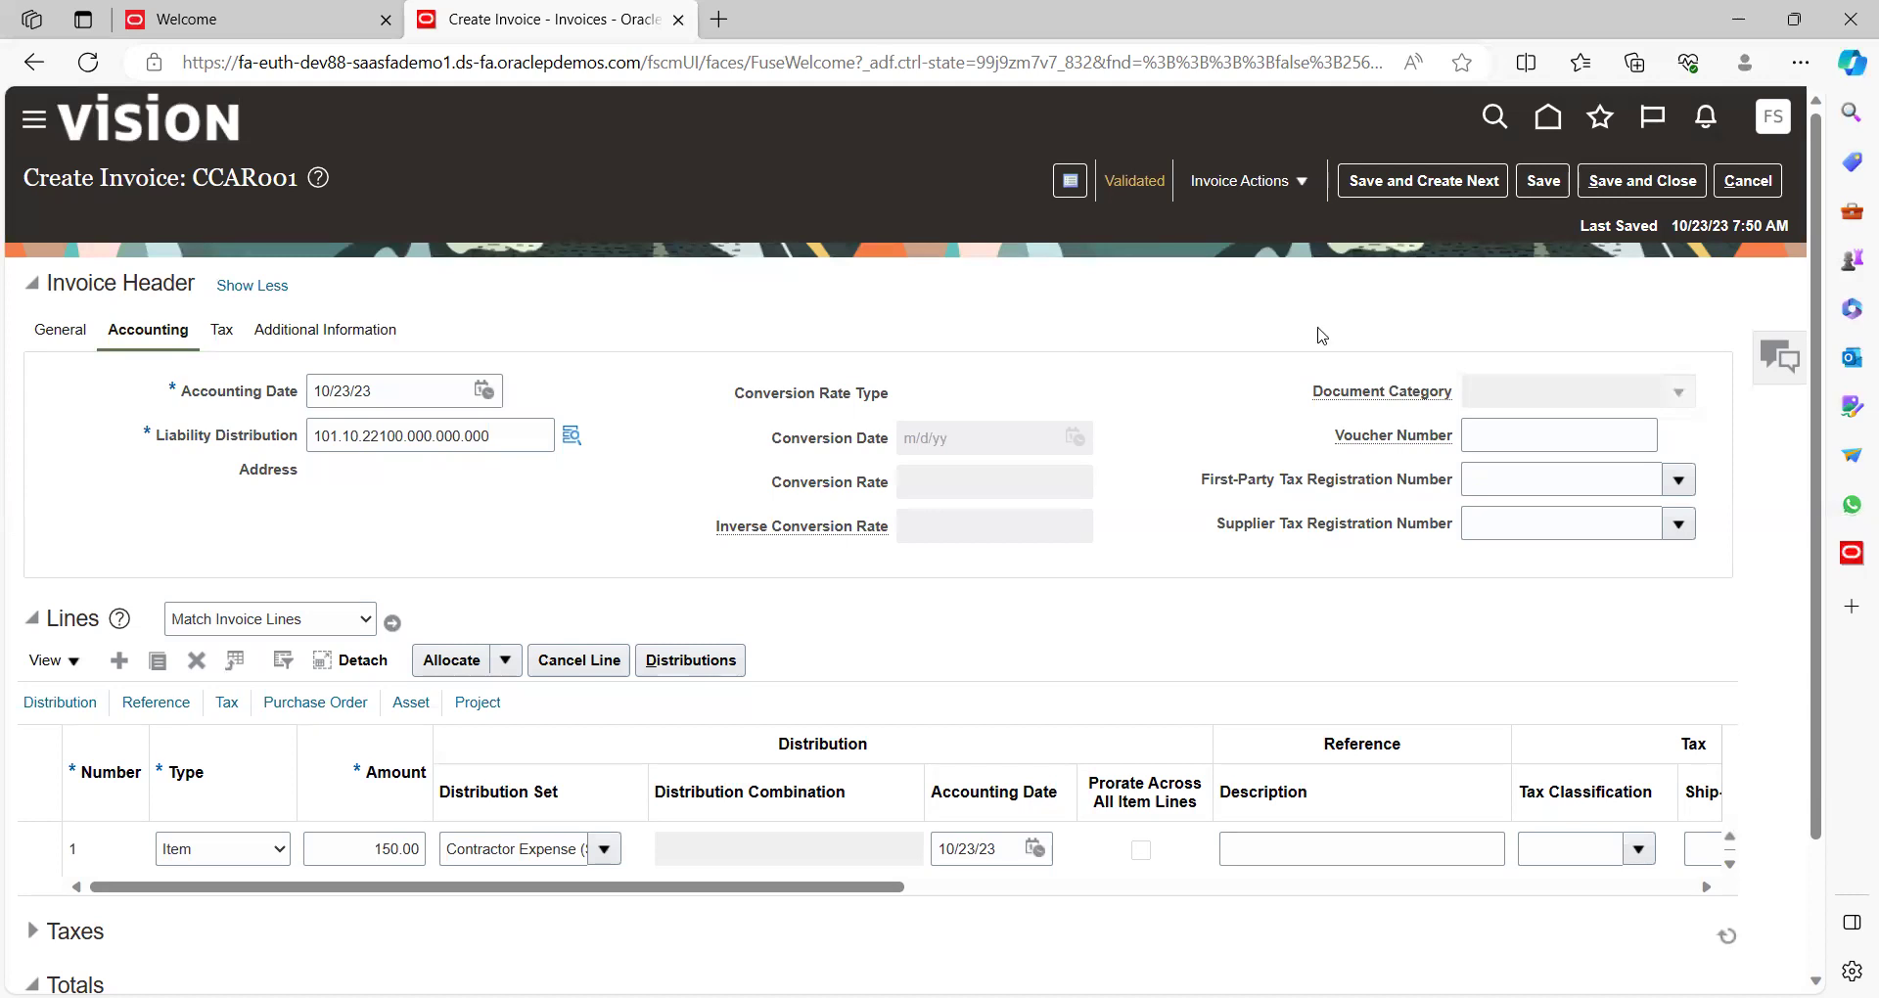
pyautogui.click(1535, 184)
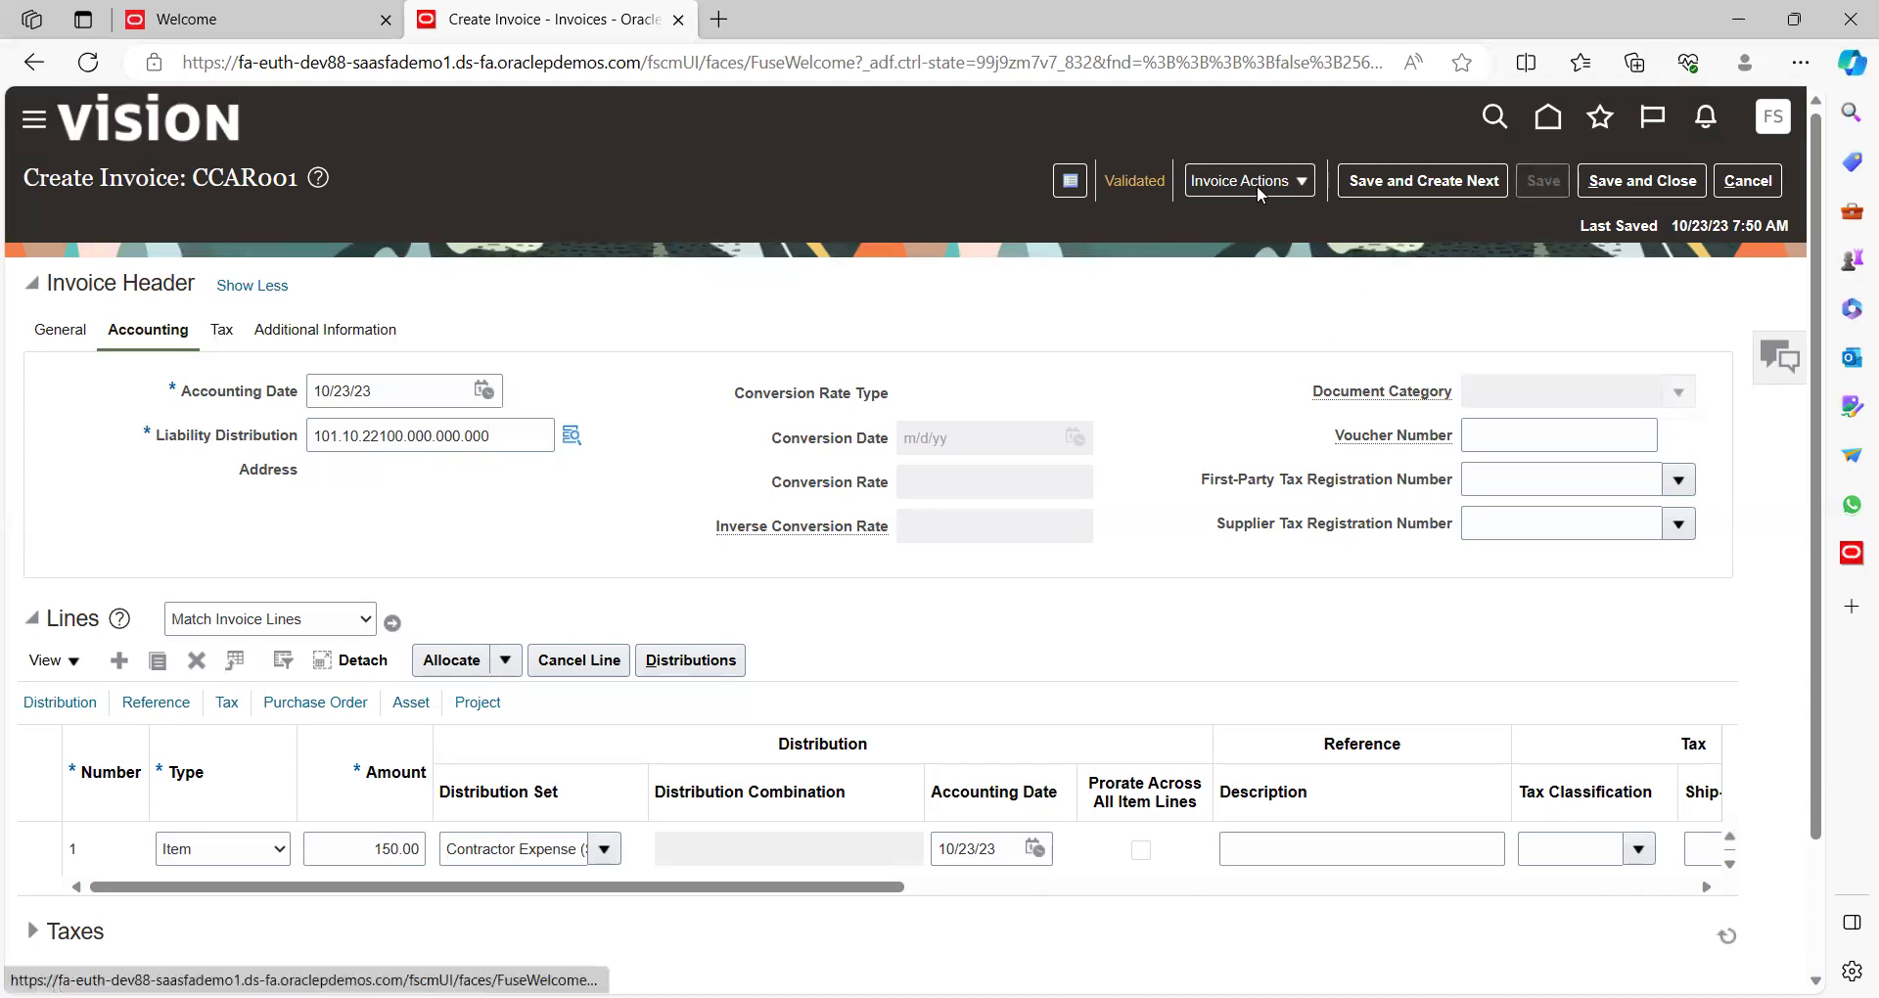